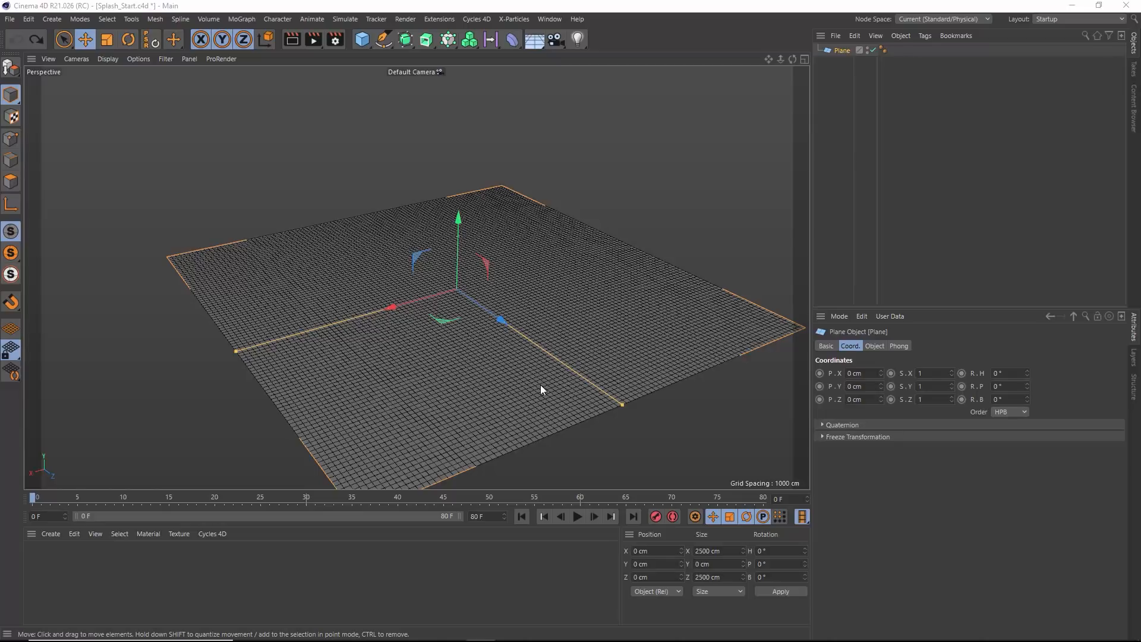
drag(551, 380, 520, 387)
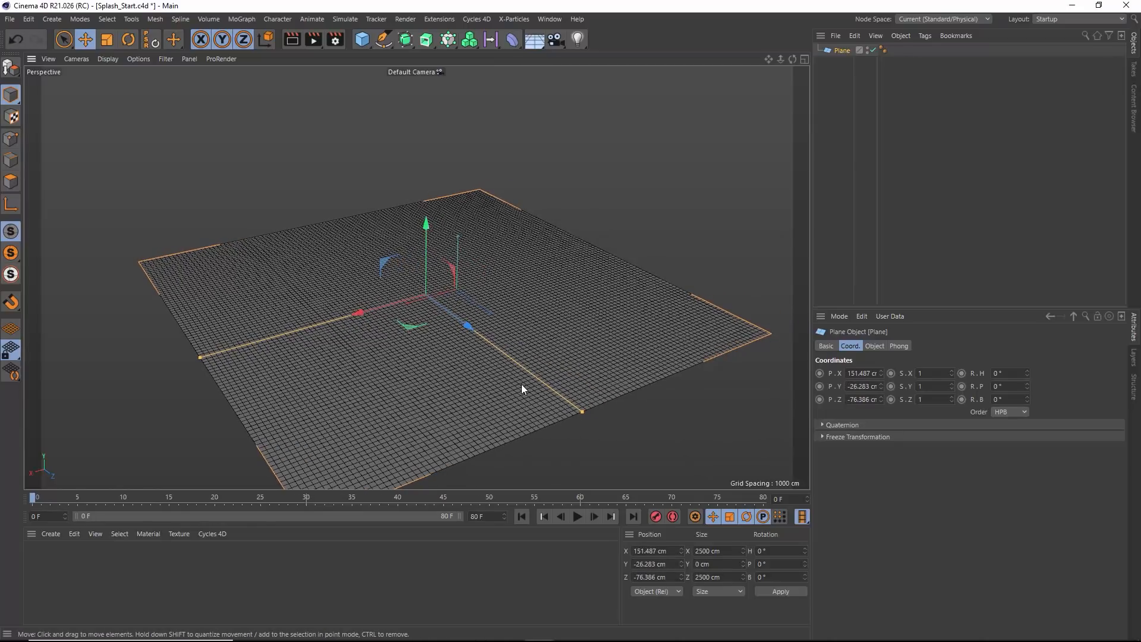
key(ctrl+z)
alt+middle_drag(528, 389, 521, 379)
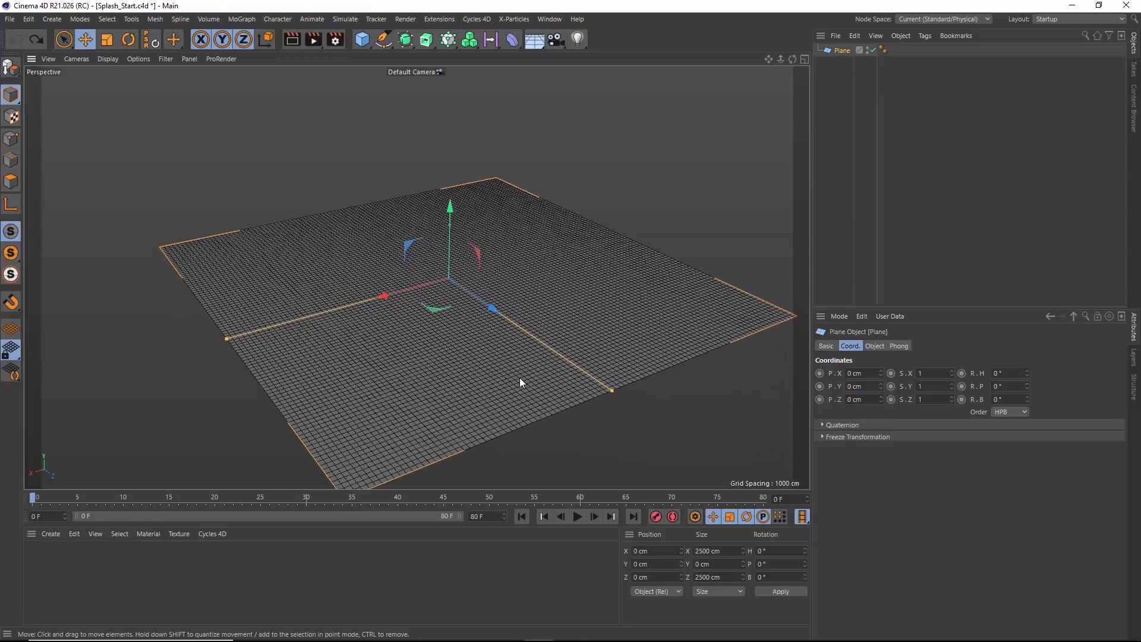
alt+right_drag(521, 378, 504, 384)
mouse_move(504, 384)
alt+mouse_down()
mouse_move(479, 394)
mouse_move(498, 389)
alt+mouse_up()
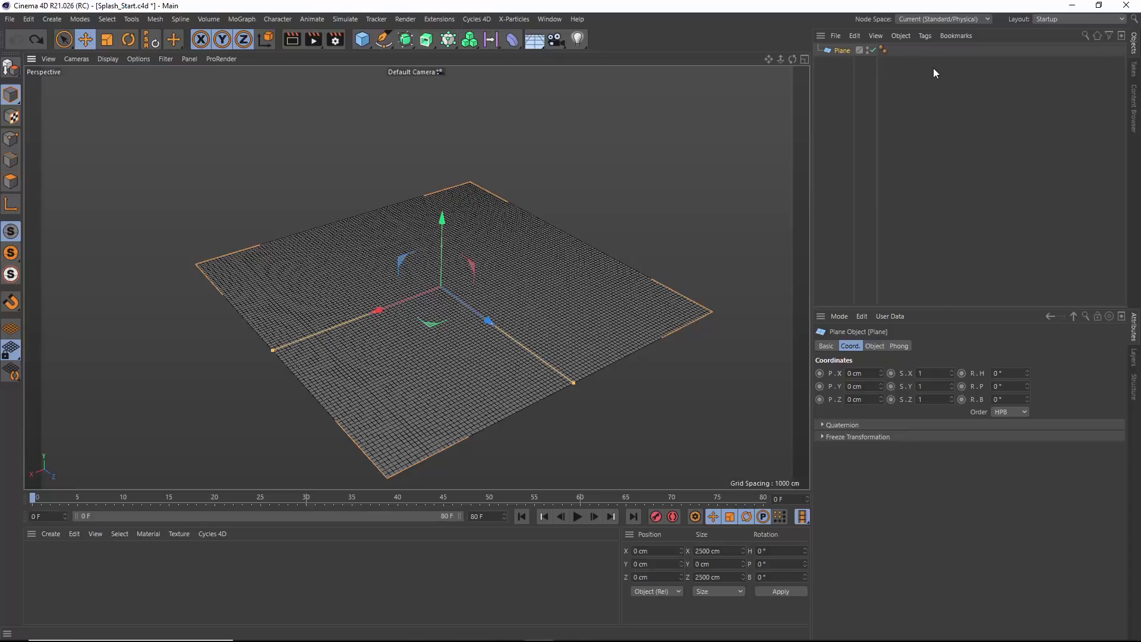
Add an xpCollider tag to the plane so that particles collide with it
click(925, 37)
mouse_move(980, 216)
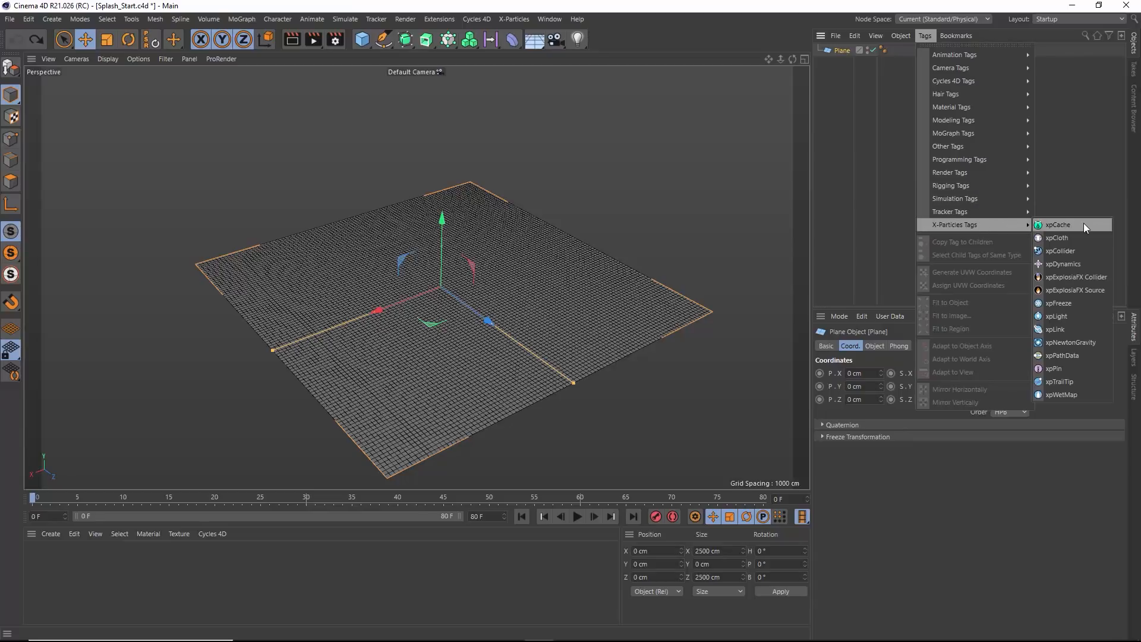
click(1065, 250)
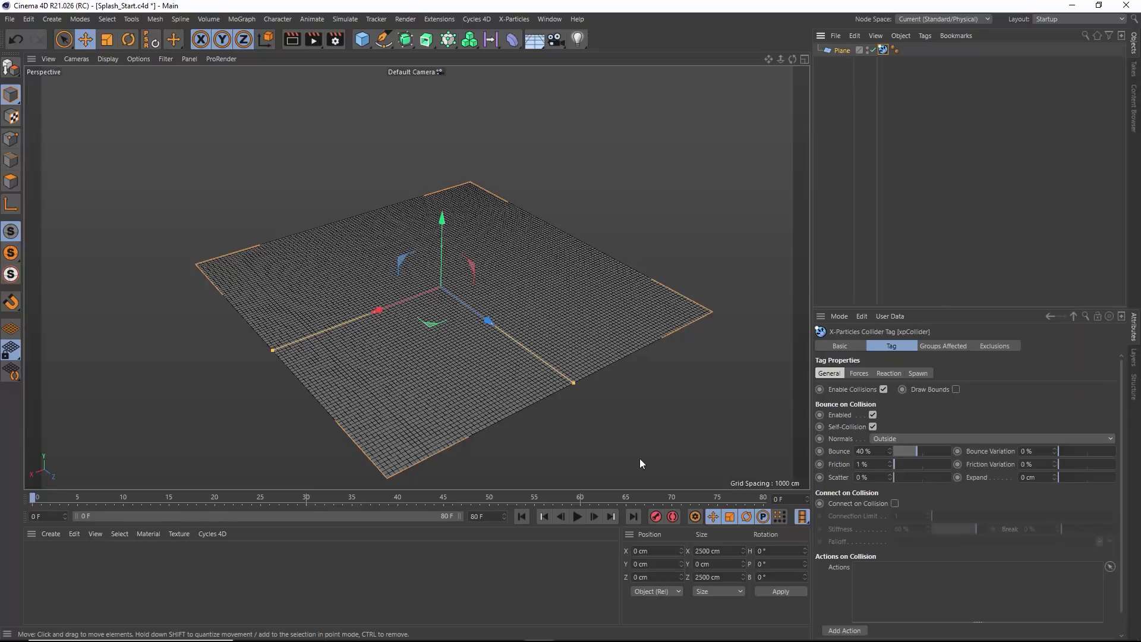
Add an X-Particles xpSystem object to the scene
scroll(433, 404, down, 3)
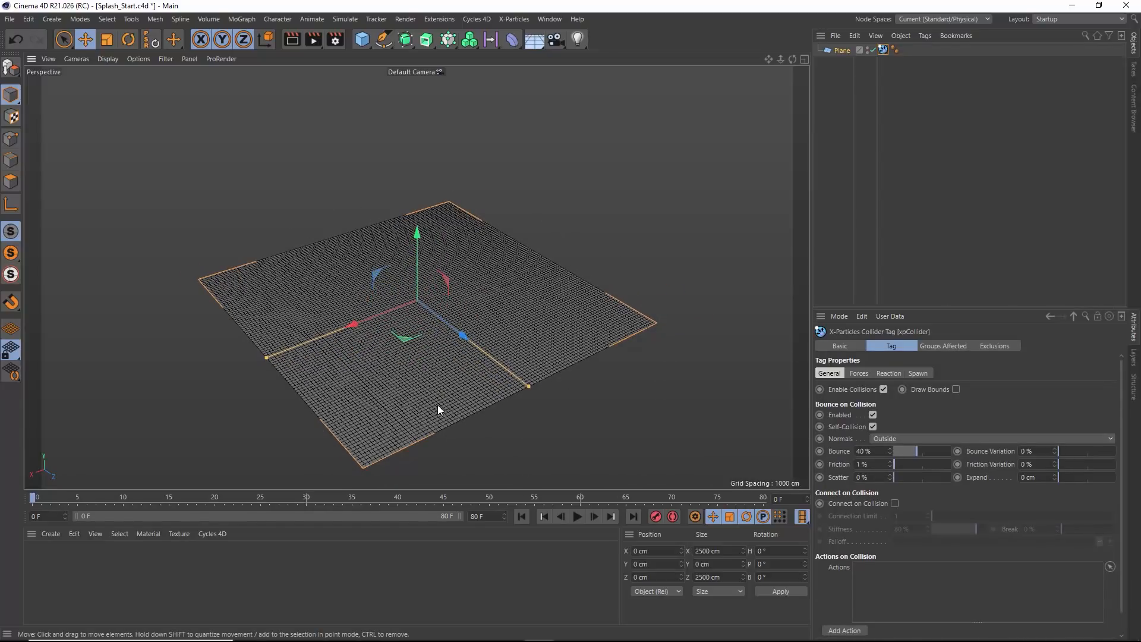
click(514, 19)
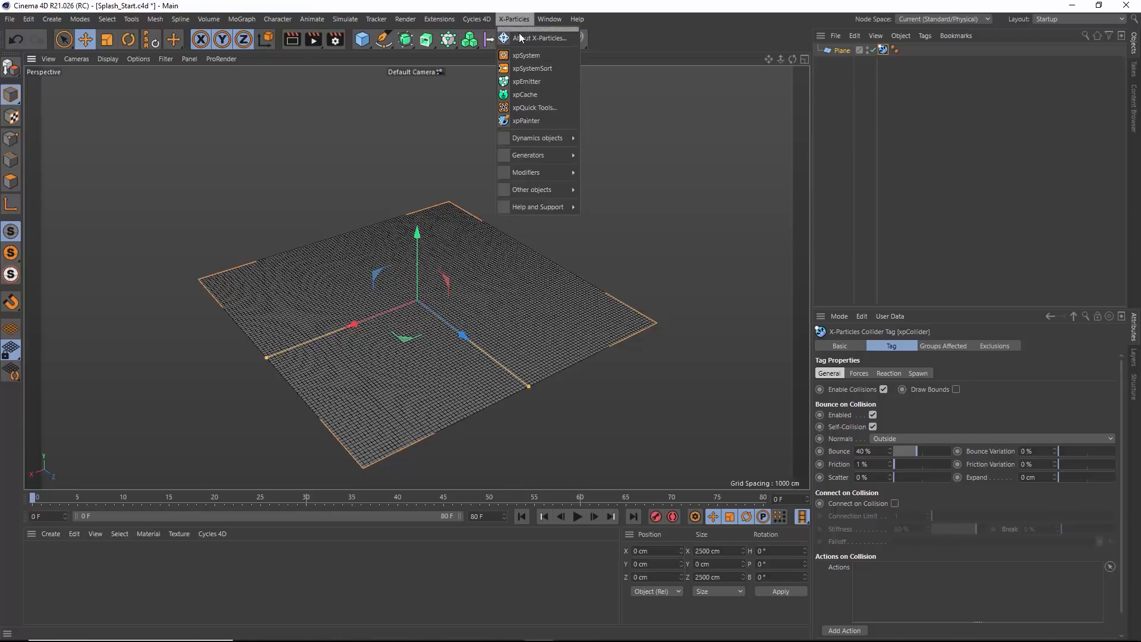
click(521, 55)
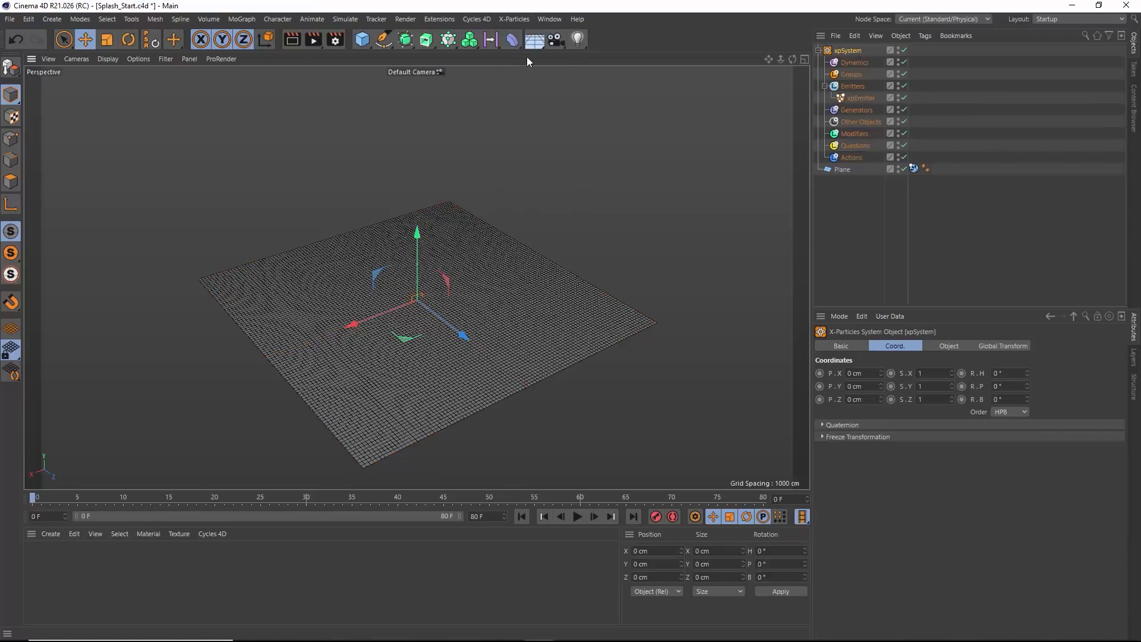
Raise the particle emitter about 150 cm above the plane
click(861, 97)
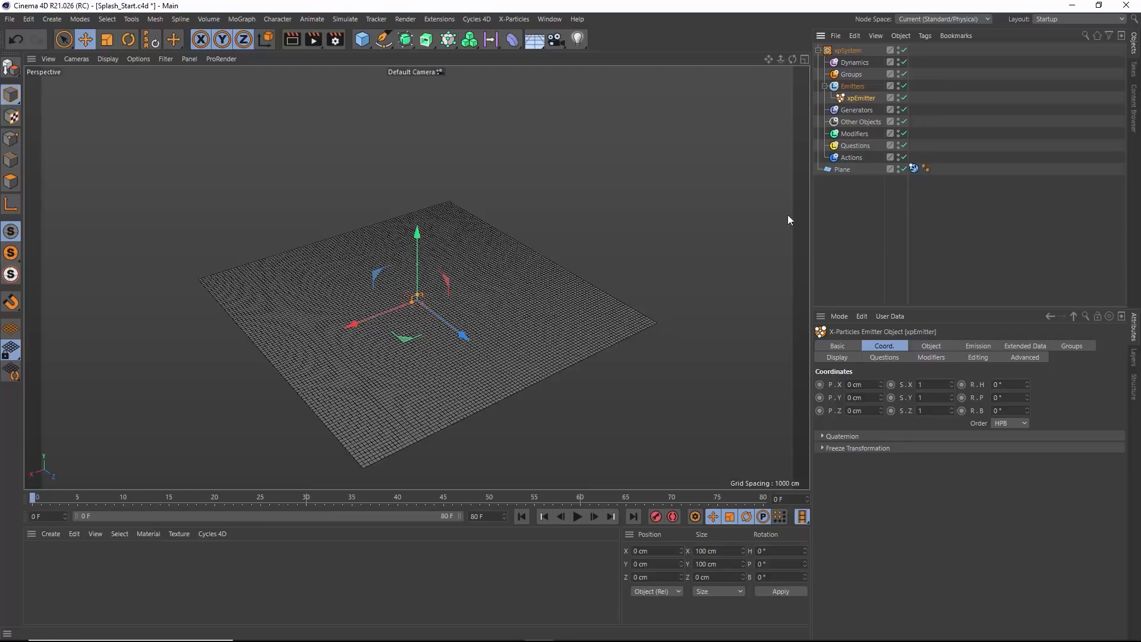
alt+drag(476, 314, 408, 223)
scroll(447, 287, up, 5)
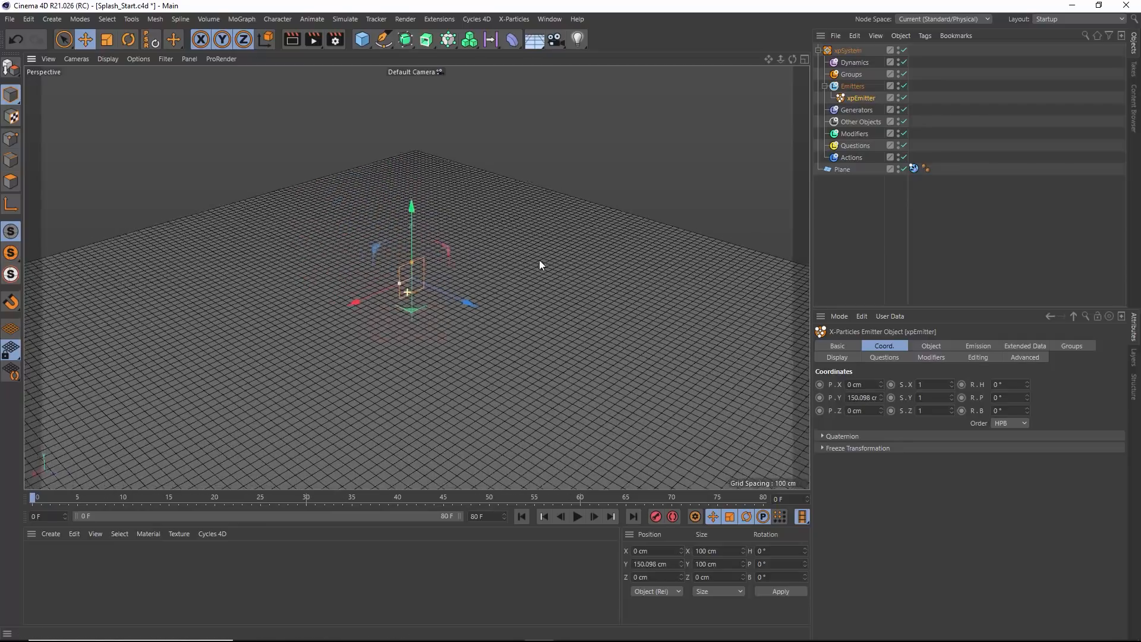
alt+drag(446, 324, 517, 276)
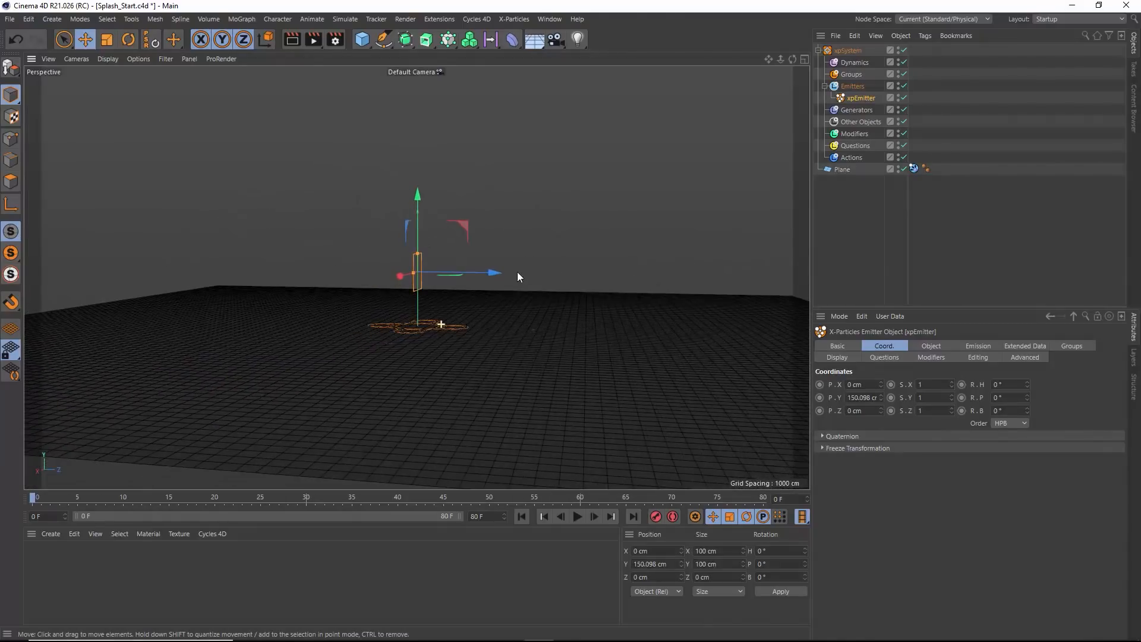
Play the animation to preview the default emission, stop it and return to the first frame
click(577, 517)
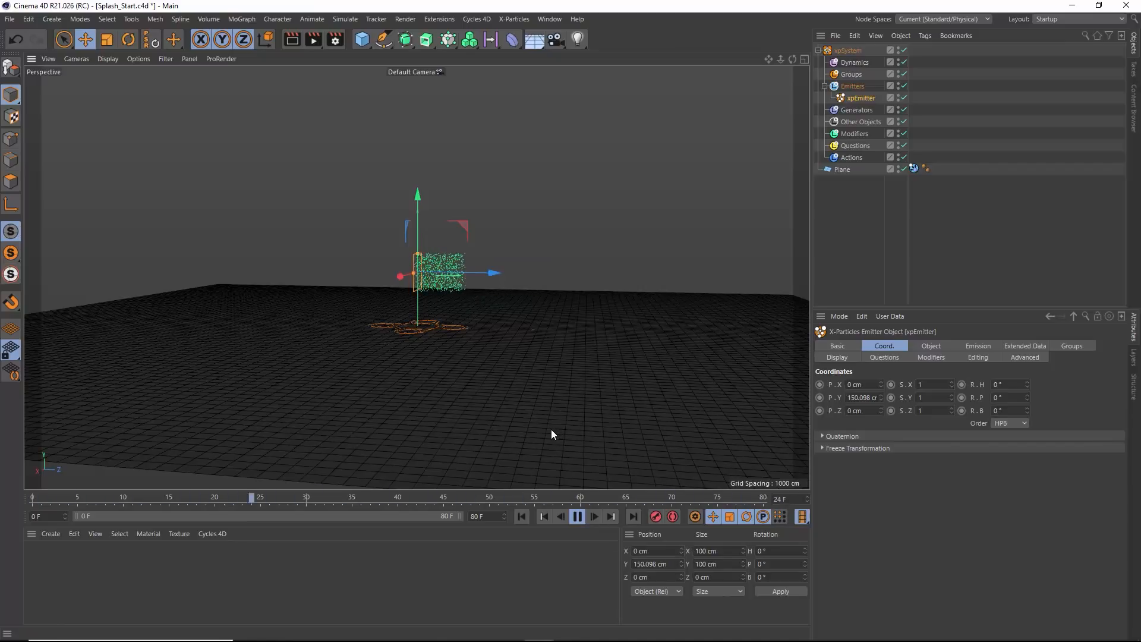
click(578, 517)
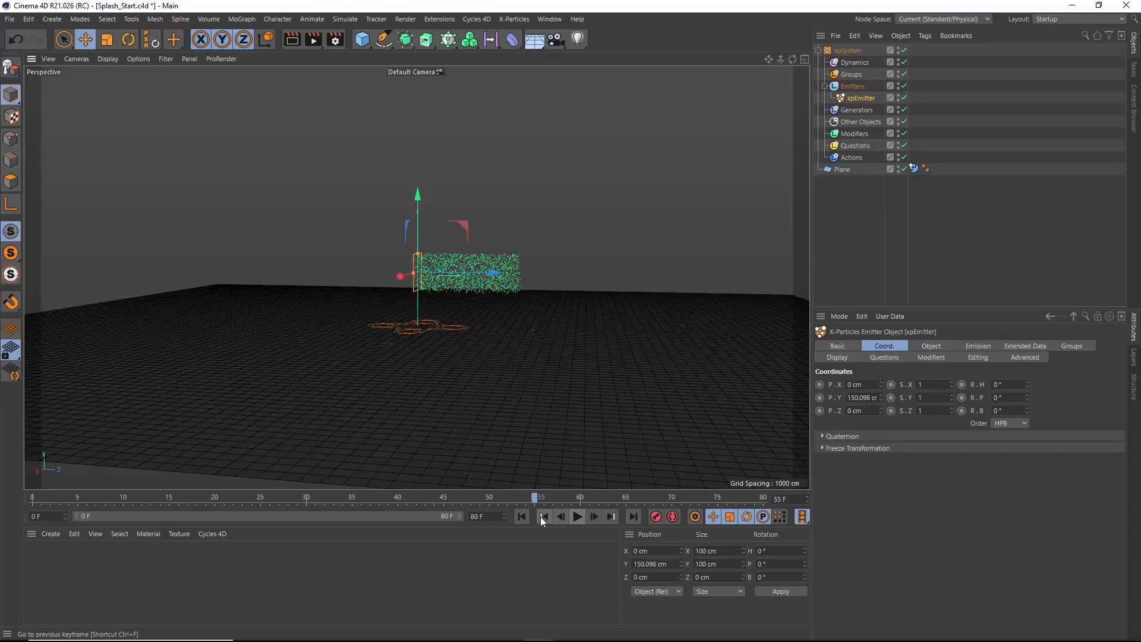
click(521, 516)
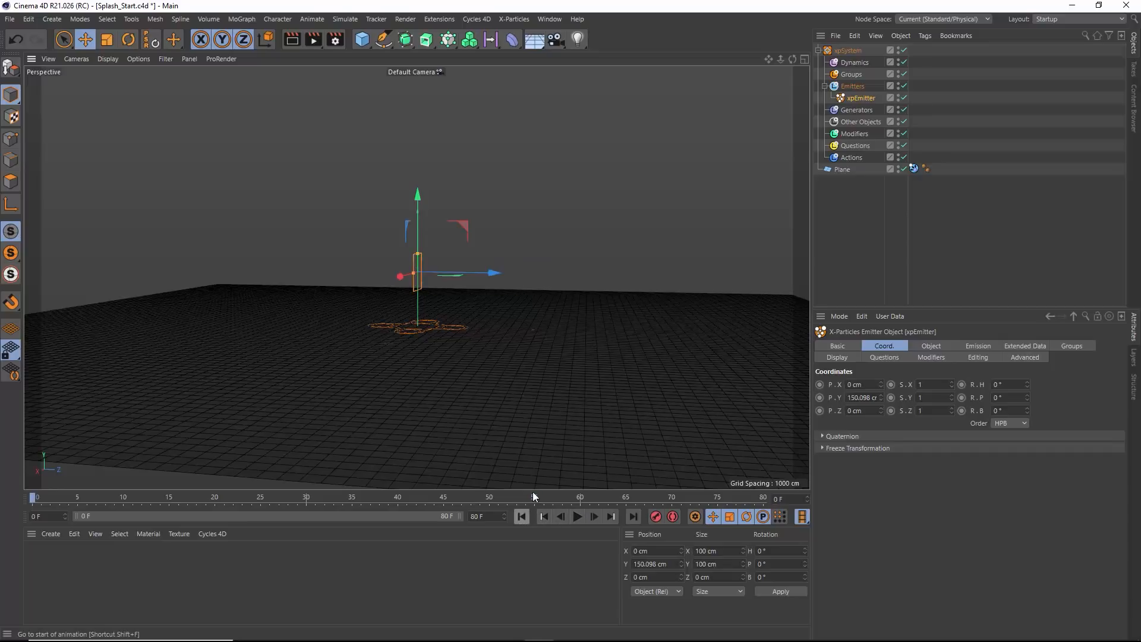
Set the emitter shape to Sphere with a 25 cm radius and preview the emission
click(937, 348)
click(898, 401)
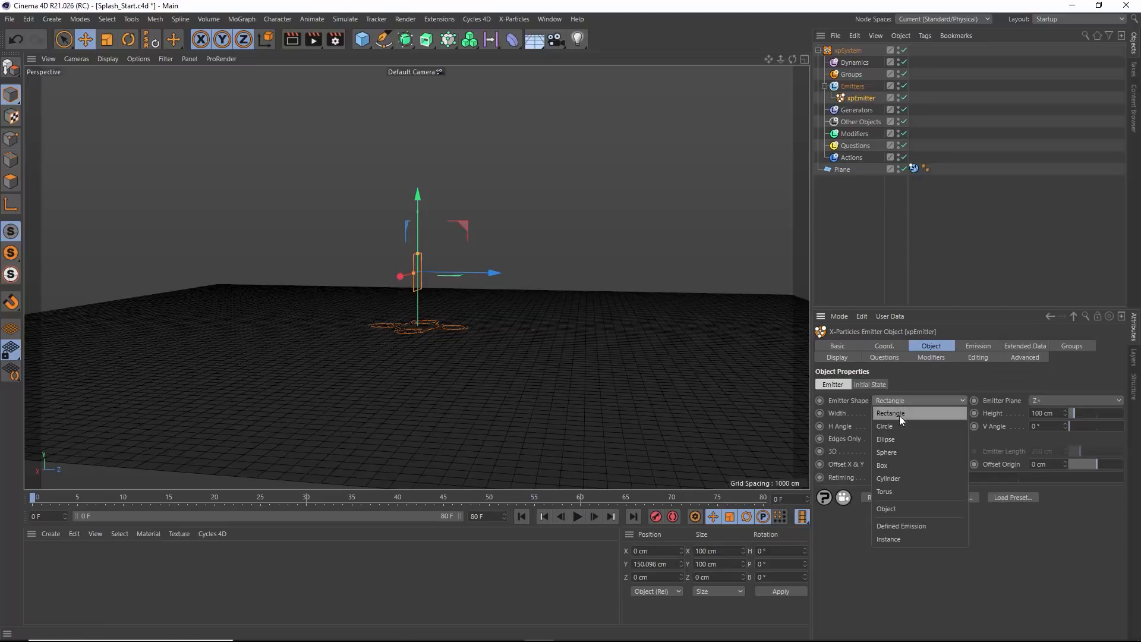
click(894, 456)
drag(1049, 416, 1005, 423)
text(25)
key(Return)
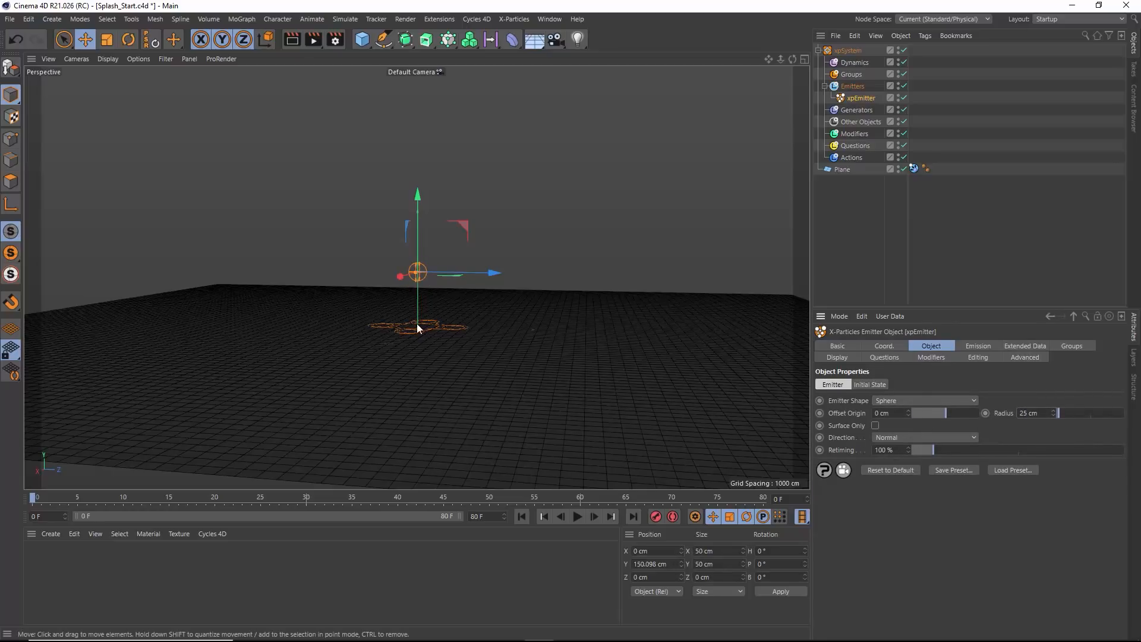
click(578, 516)
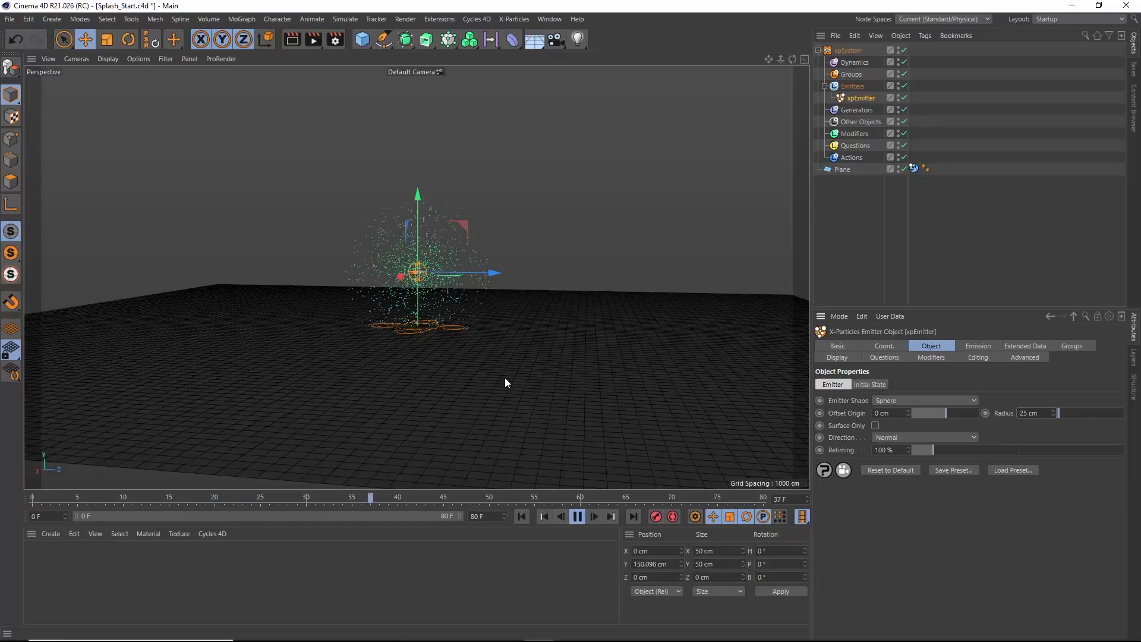
click(578, 516)
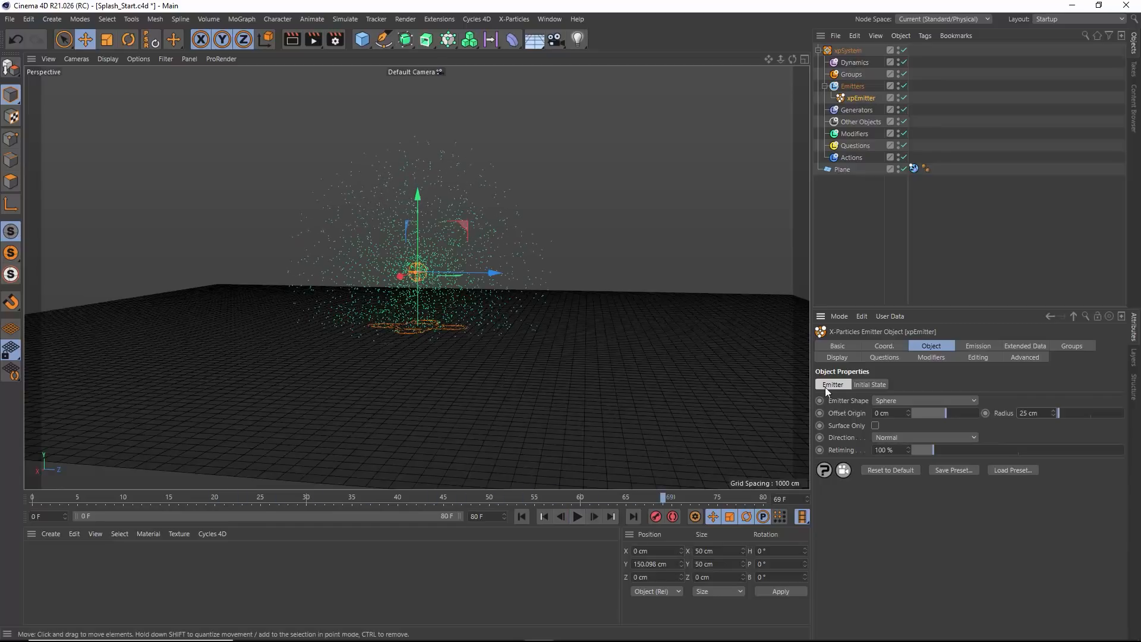
Display the emitter's particles as Squares and lower the emitter to a height of about 96 cm while the animation replays
click(843, 357)
click(941, 527)
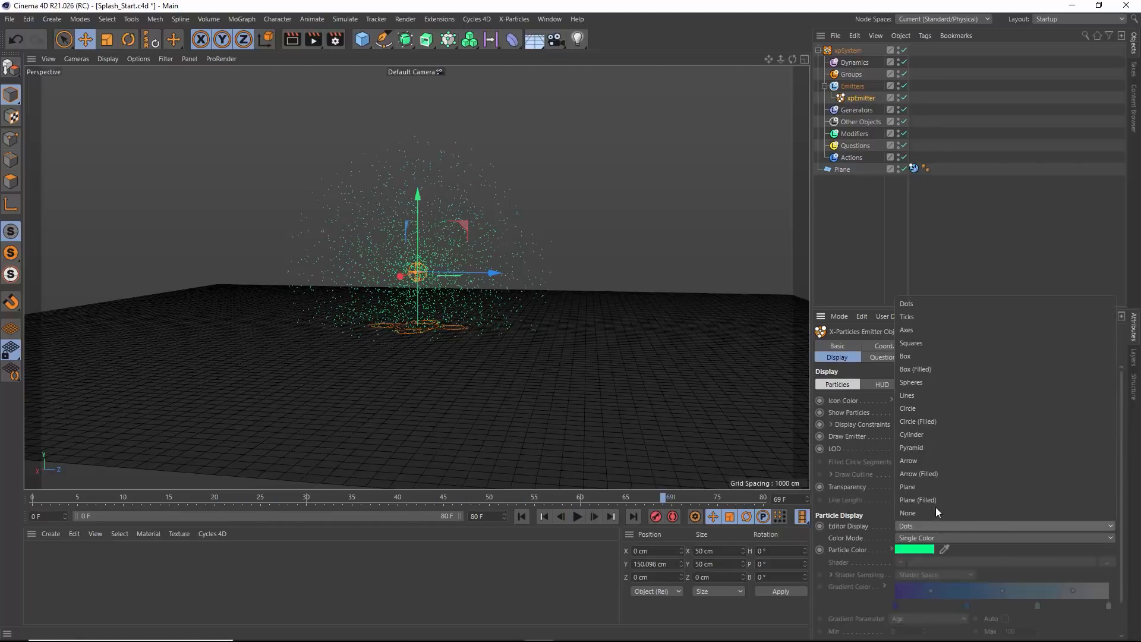
click(933, 362)
click(522, 517)
click(577, 516)
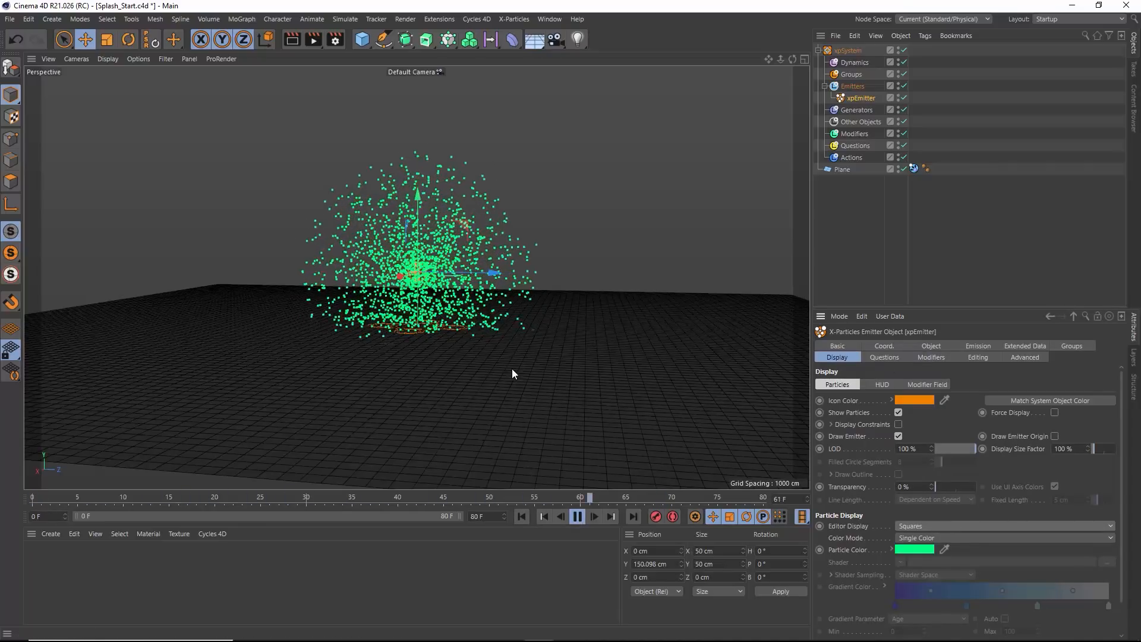
alt+drag(585, 373, 604, 359)
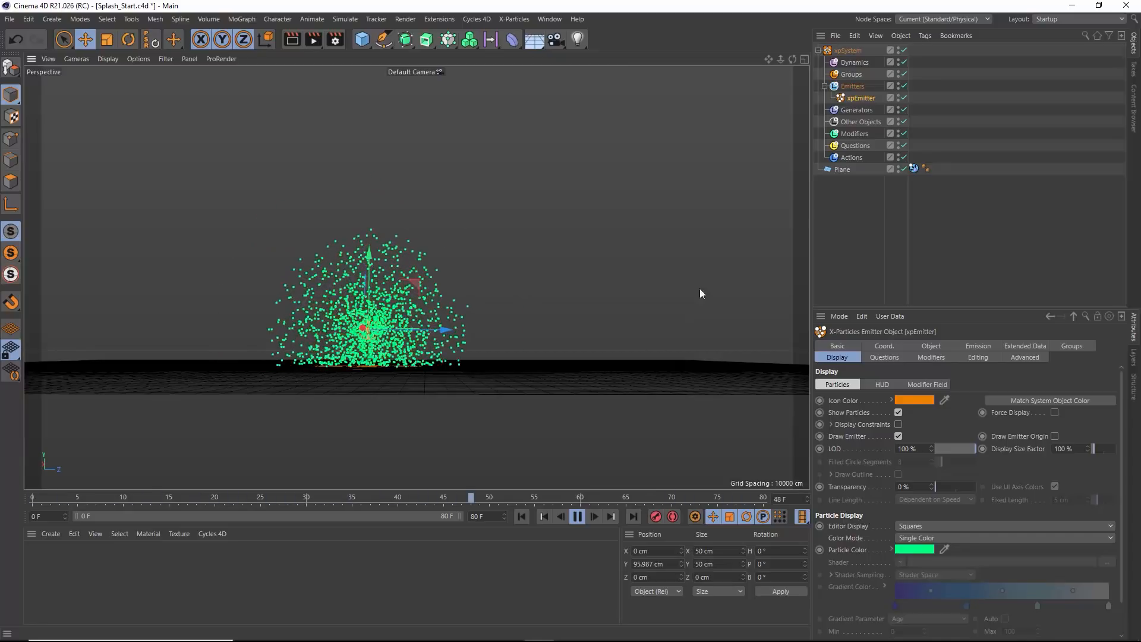
Add an xpGravity motion modifier to the system, check the falling particles from a higher angle and stop the playback
click(854, 134)
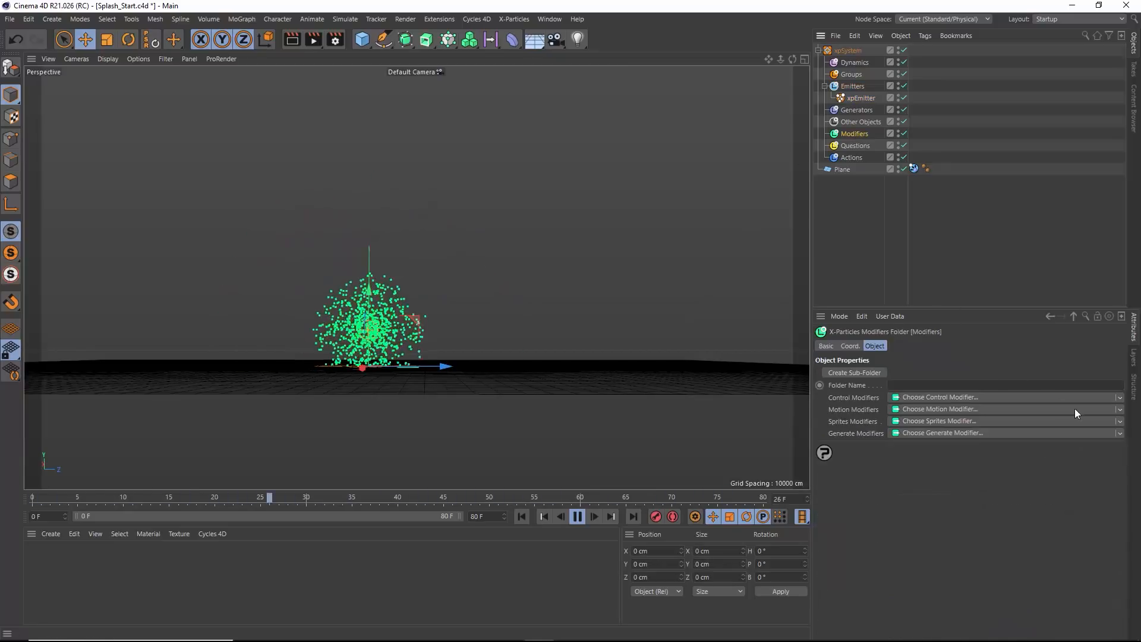
click(1115, 410)
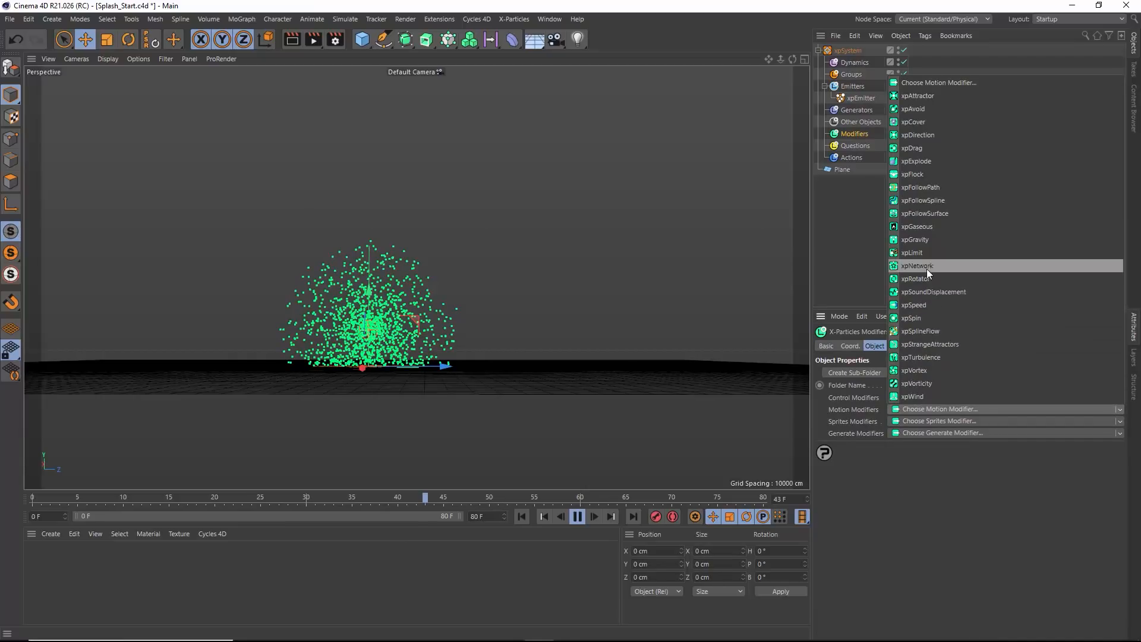
click(924, 239)
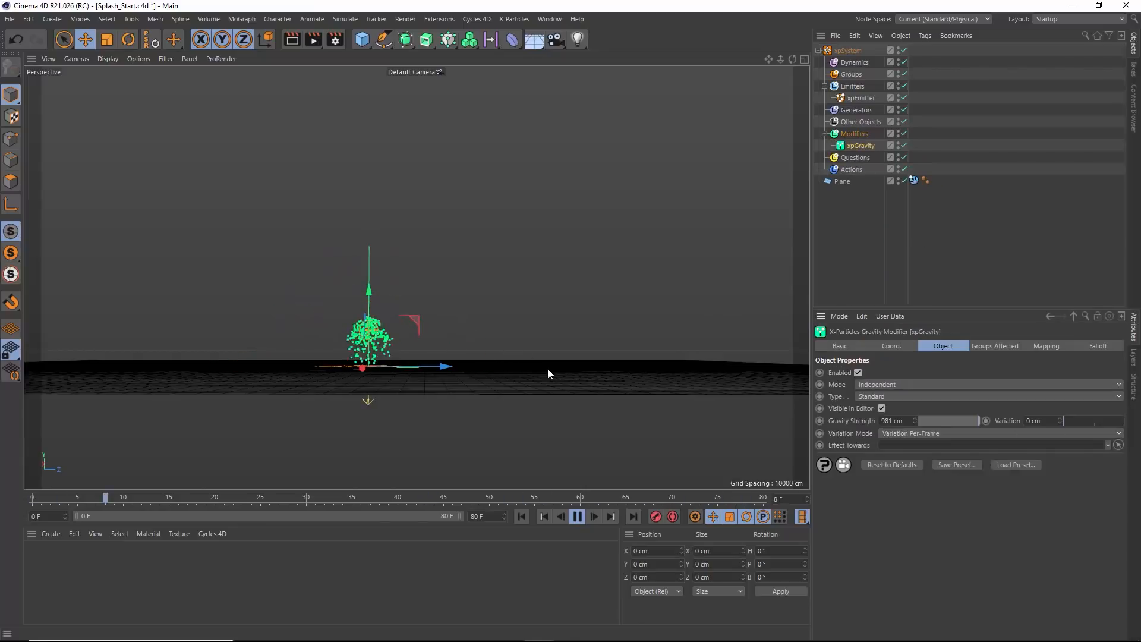
alt+drag(573, 374, 538, 400)
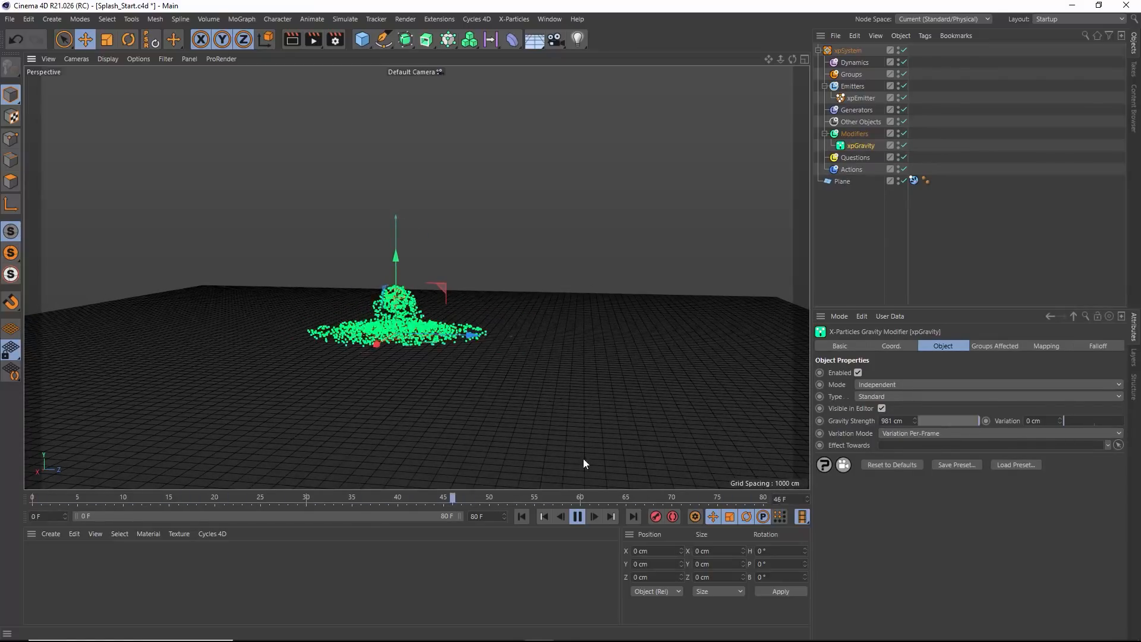
click(578, 516)
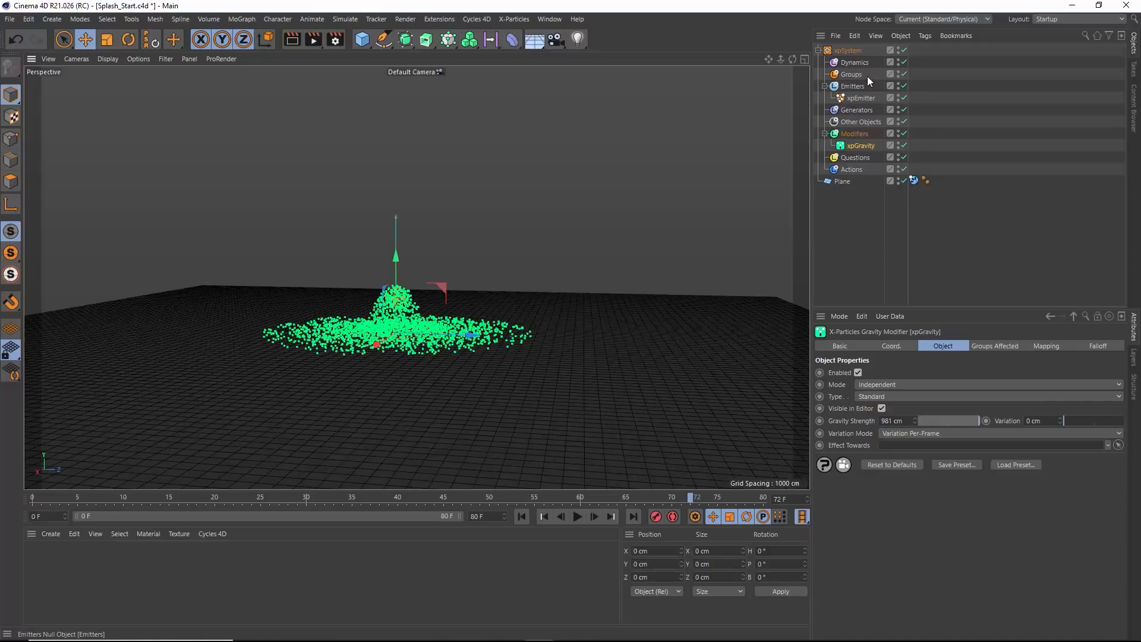
Add an xpFluidFX dynamics object to the system, keeping Medium accuracy and Velocity mode
click(860, 62)
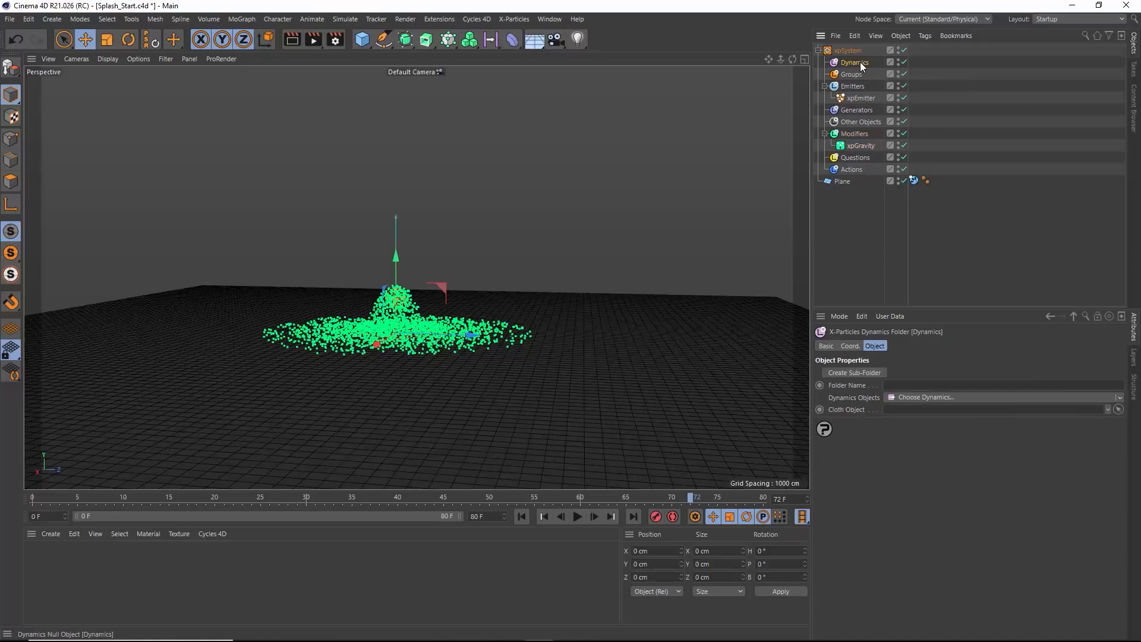
click(1119, 398)
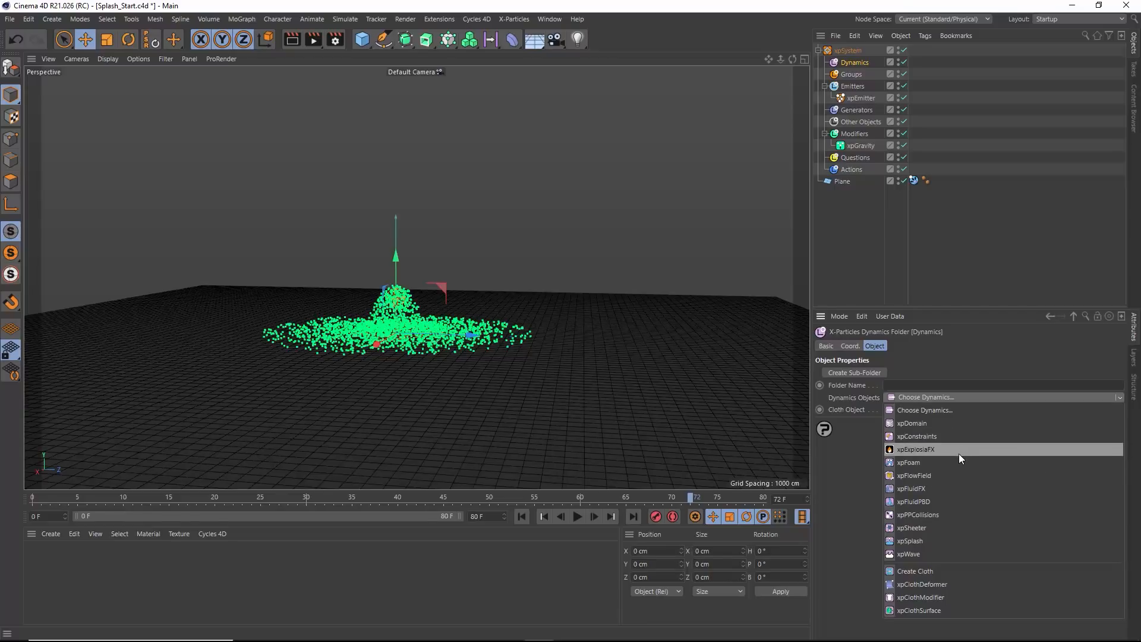
click(947, 488)
click(899, 373)
click(900, 384)
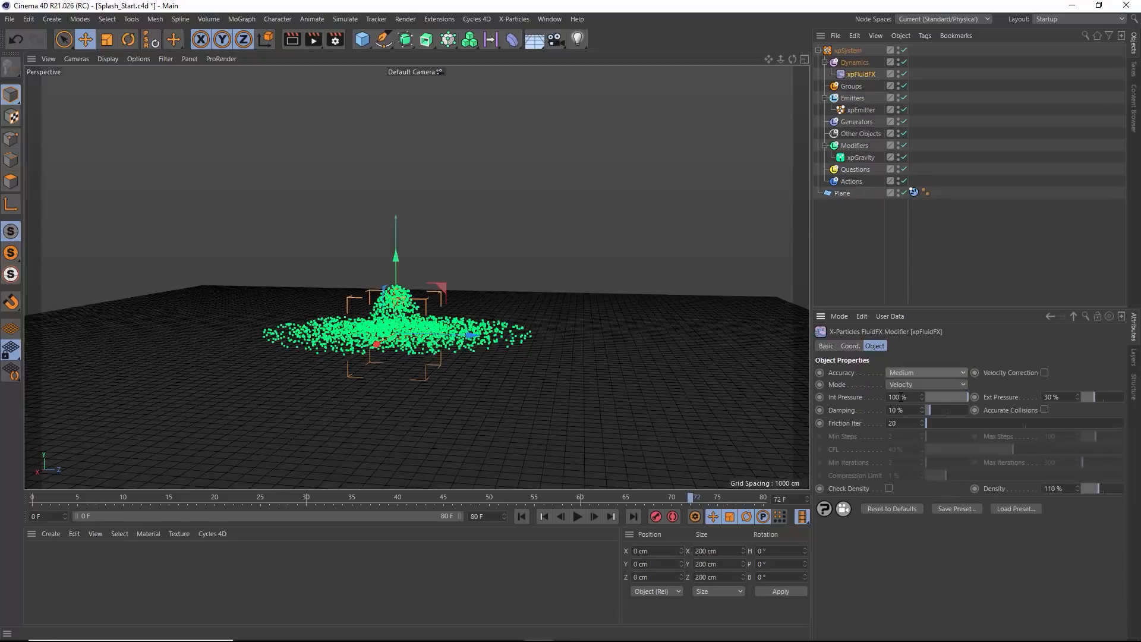
Replay the animation from the first frame to check how the fluid particles spread over the plane
click(522, 516)
click(582, 516)
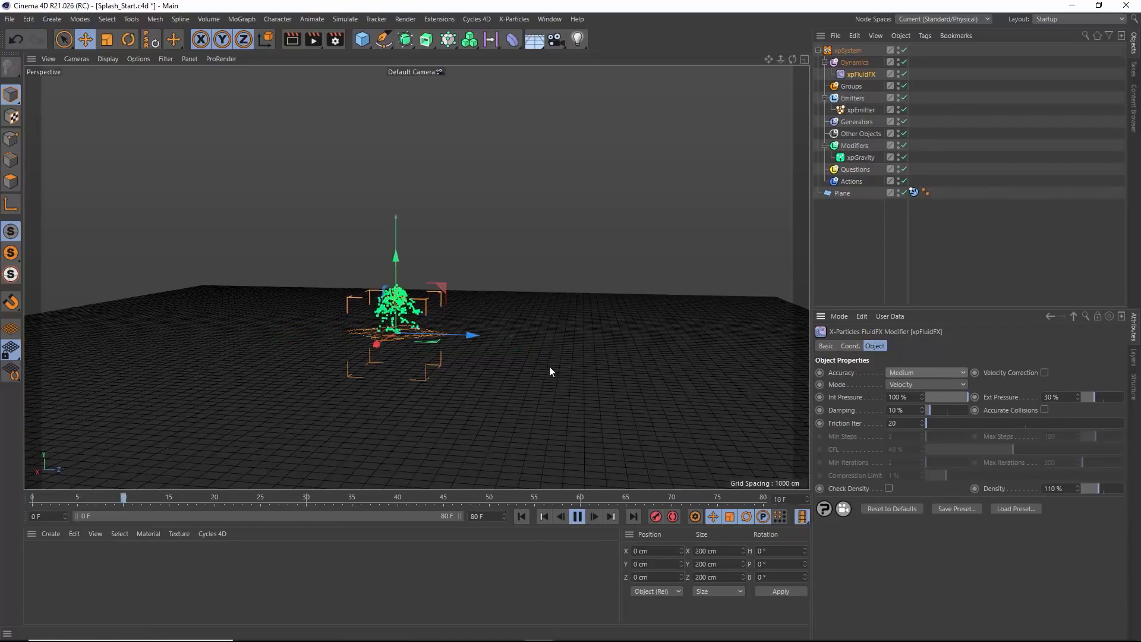
alt+drag(559, 360, 538, 382)
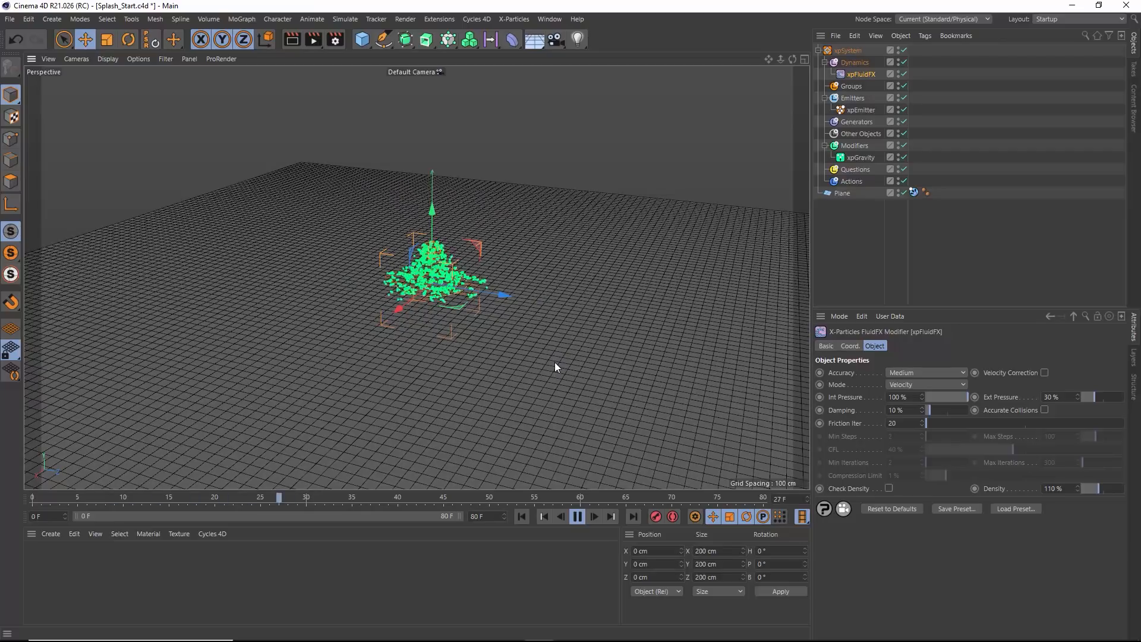
Raise the friction of the plane's collider tag to 57% and stop the playback after checking the effect
click(913, 194)
drag(895, 465, 926, 466)
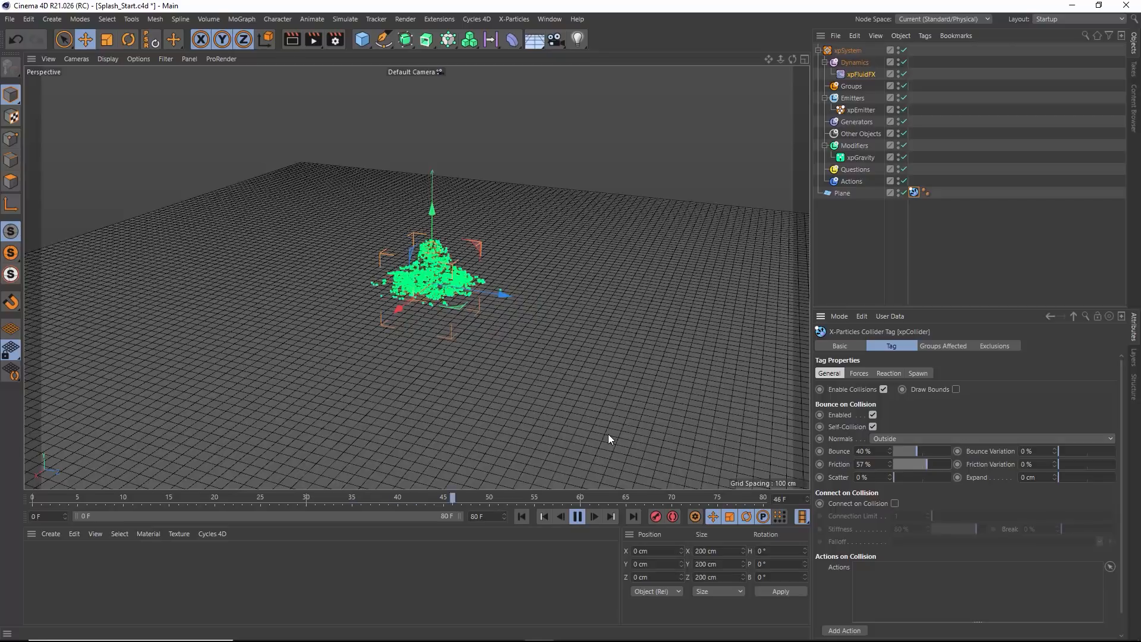
click(578, 516)
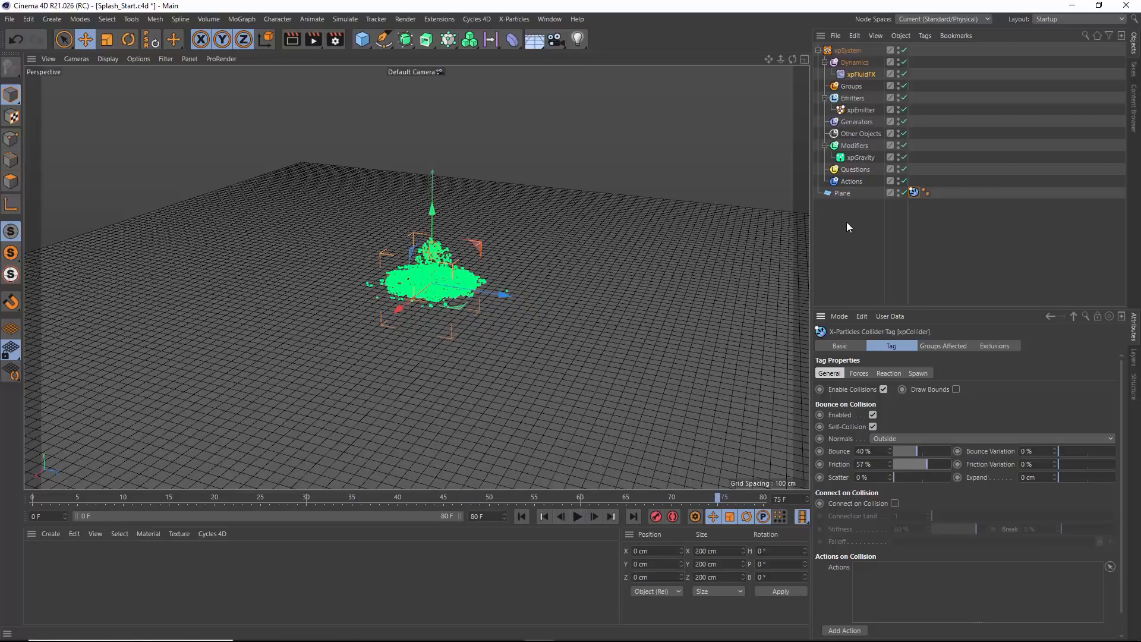
Turn off Emit all Frames for the emitter and set End Emit to frame 1
click(862, 110)
click(974, 346)
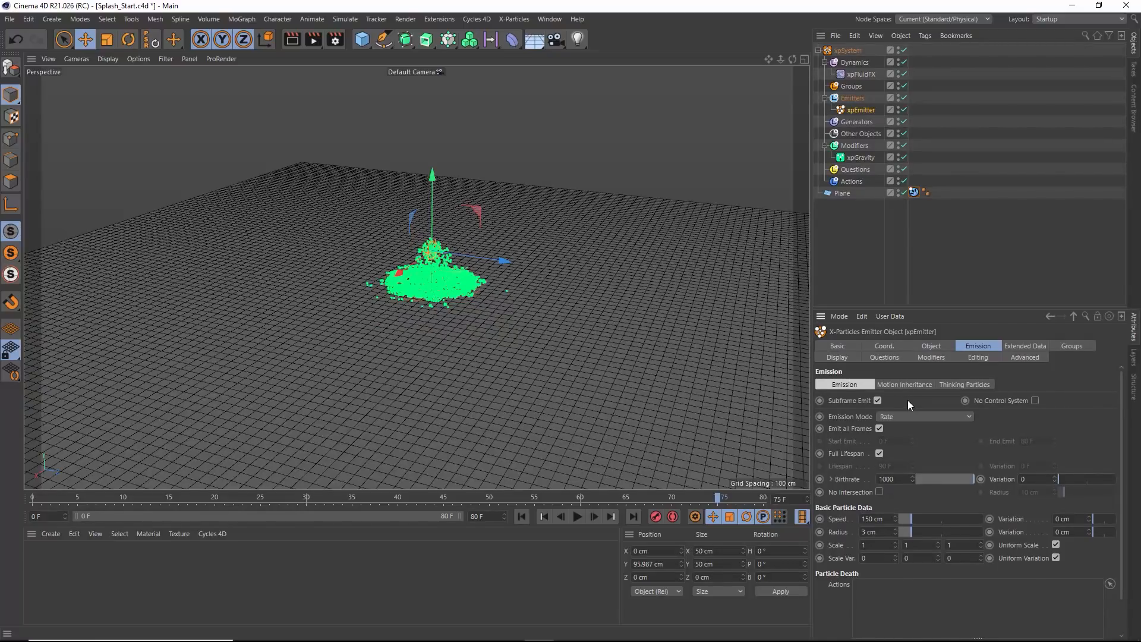
click(879, 429)
click(1028, 441)
text(1)
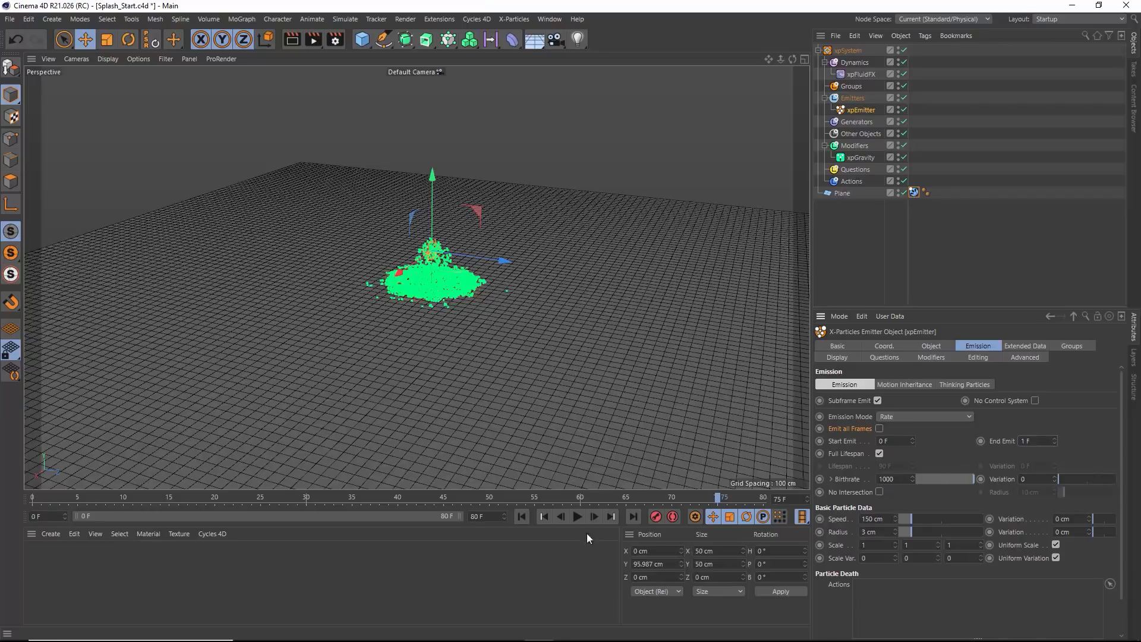
Replay the animation from the first frame to check the one-frame emission, then stop the playback
click(522, 516)
click(577, 517)
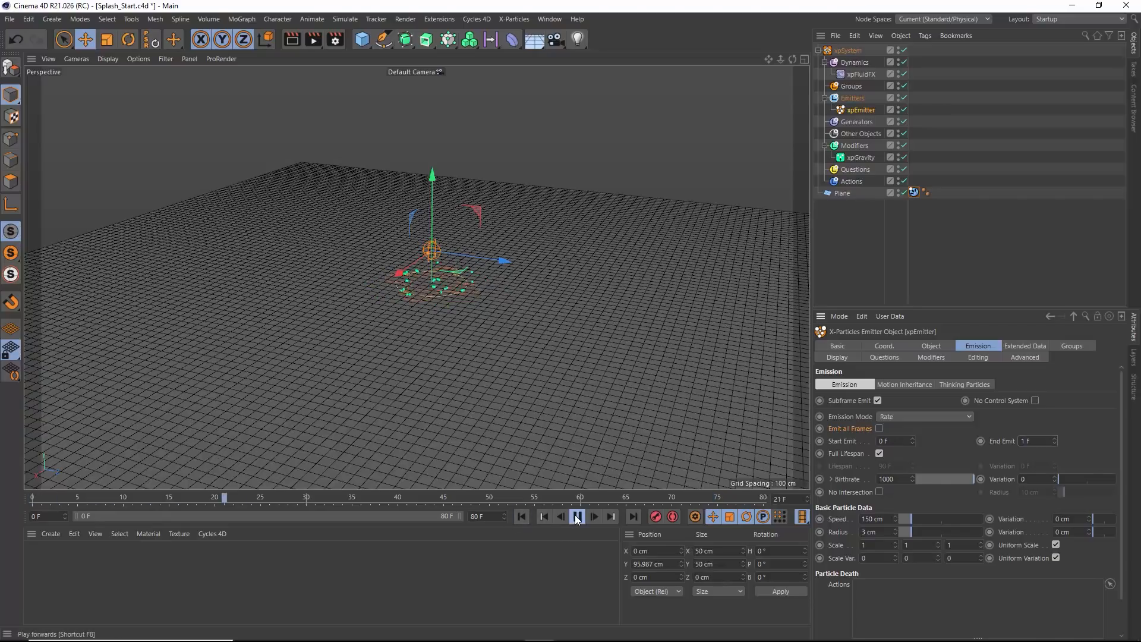
click(577, 516)
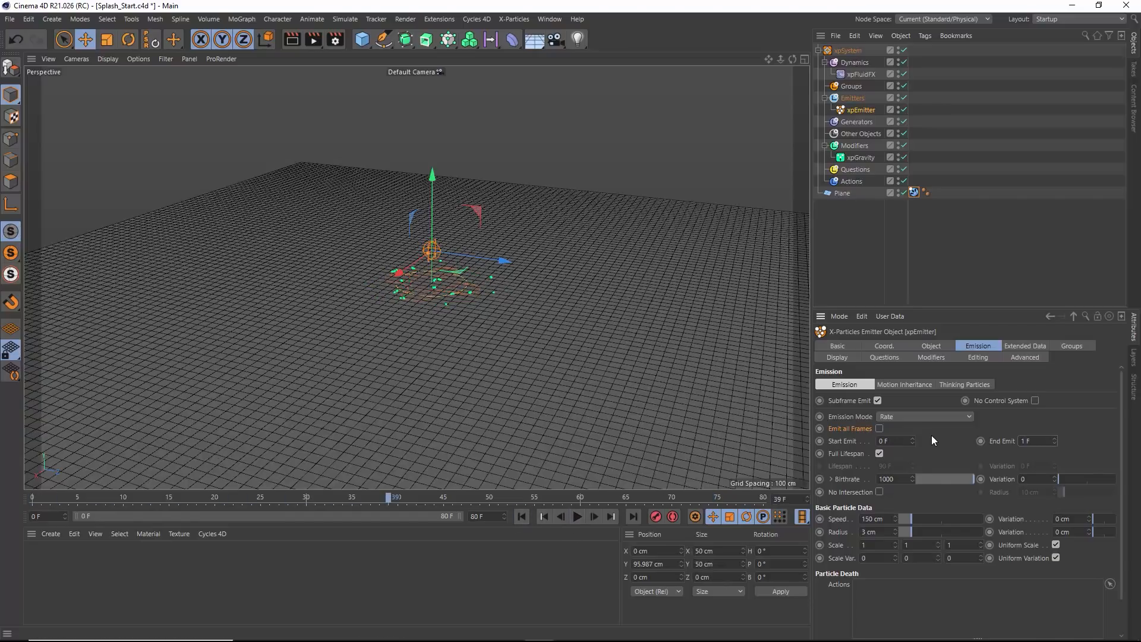
Set the emitter's emission mode to Hexagonal and the particle radius to 2 cm
click(919, 417)
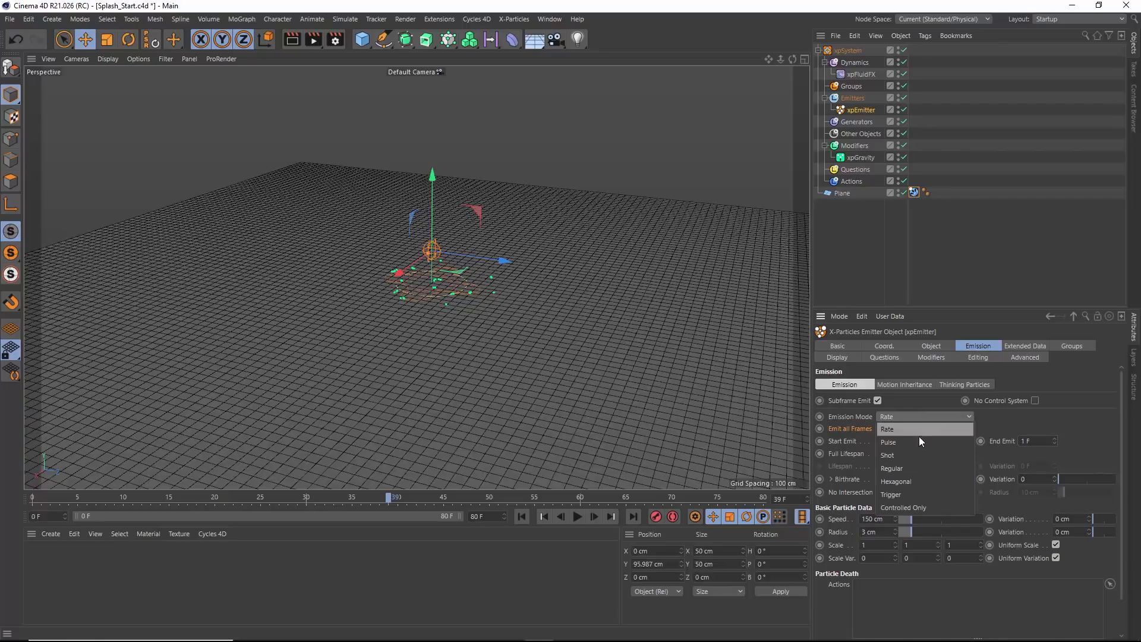
click(910, 483)
click(886, 532)
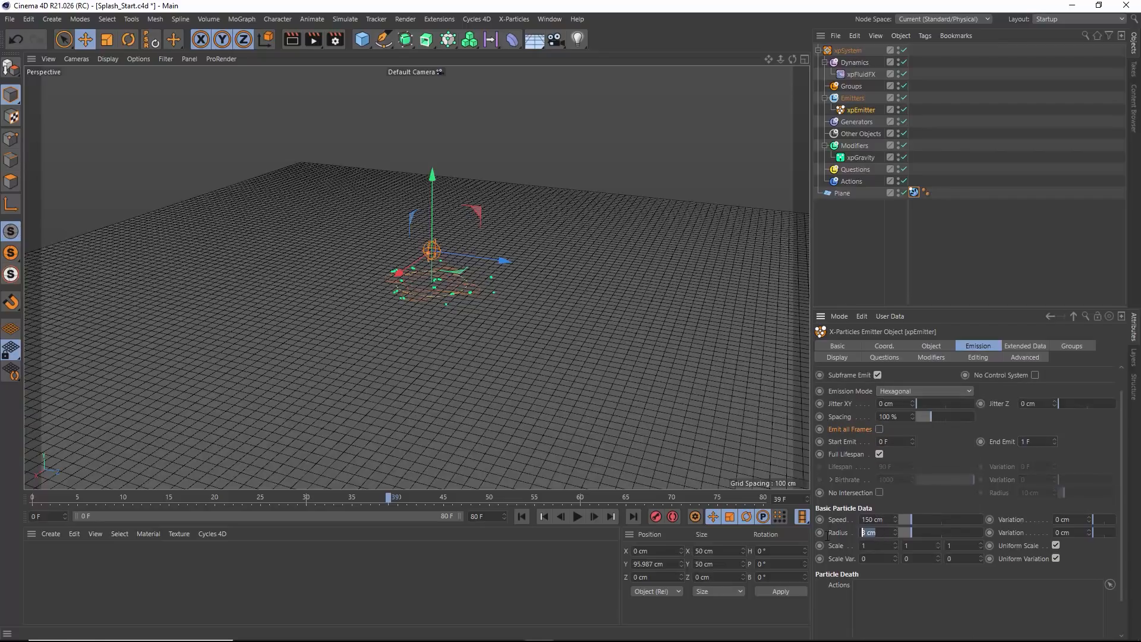
text(2)
key(Return)
Play the hexagonal emission from the first frame to check the particles' fall, and return to the start
click(522, 517)
click(577, 517)
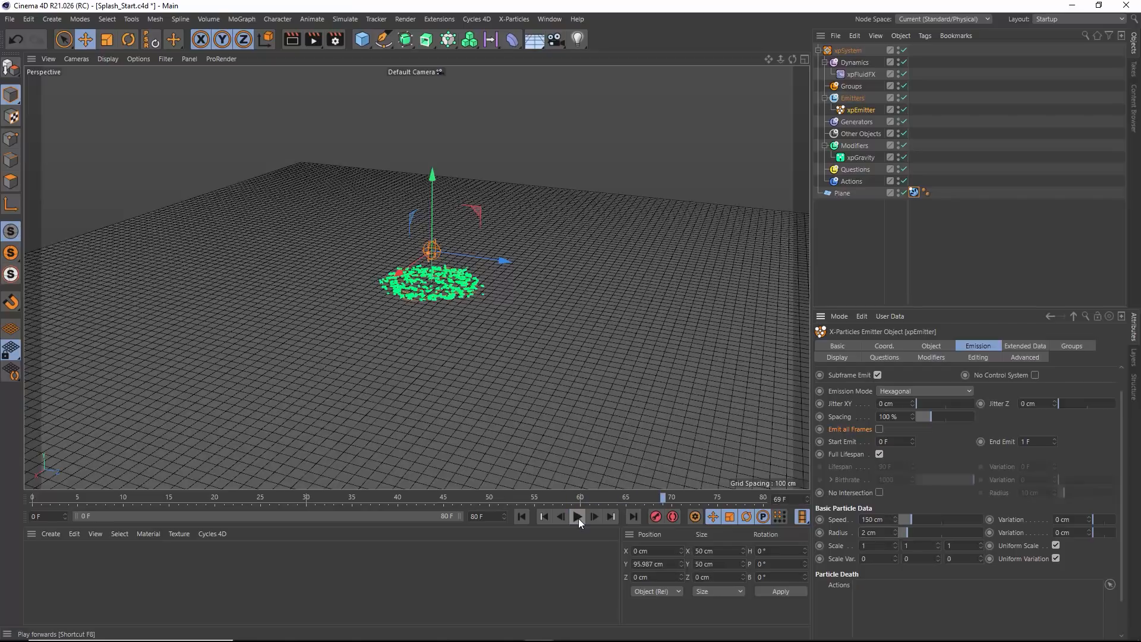
click(577, 517)
click(523, 517)
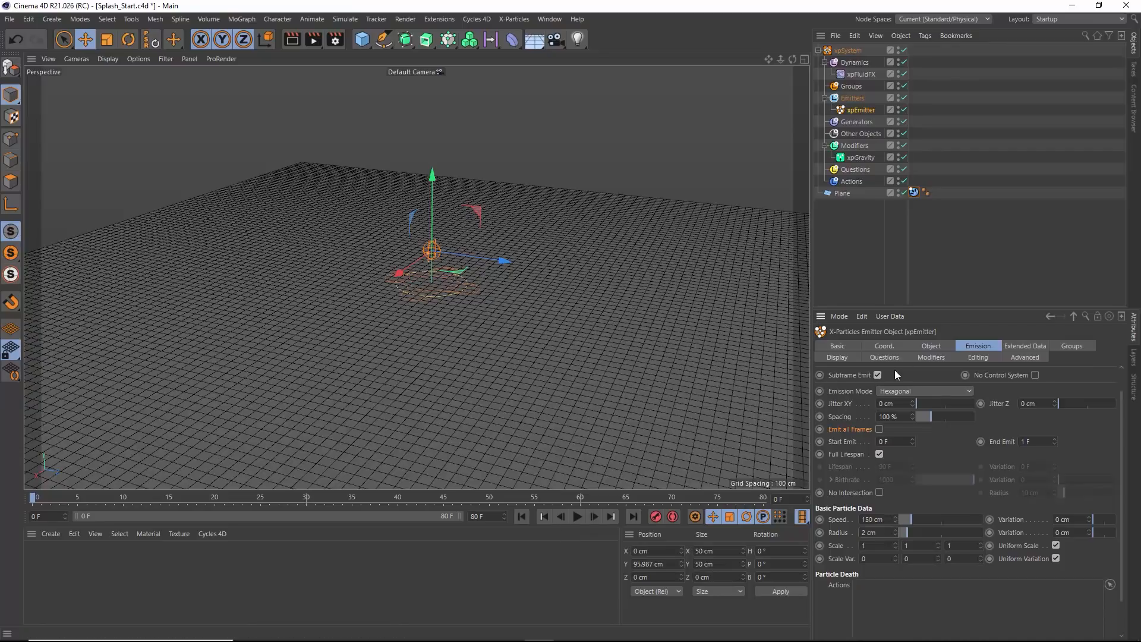
Set the spherical emitter's direction to the Y- axis and play the animation to check it
click(930, 346)
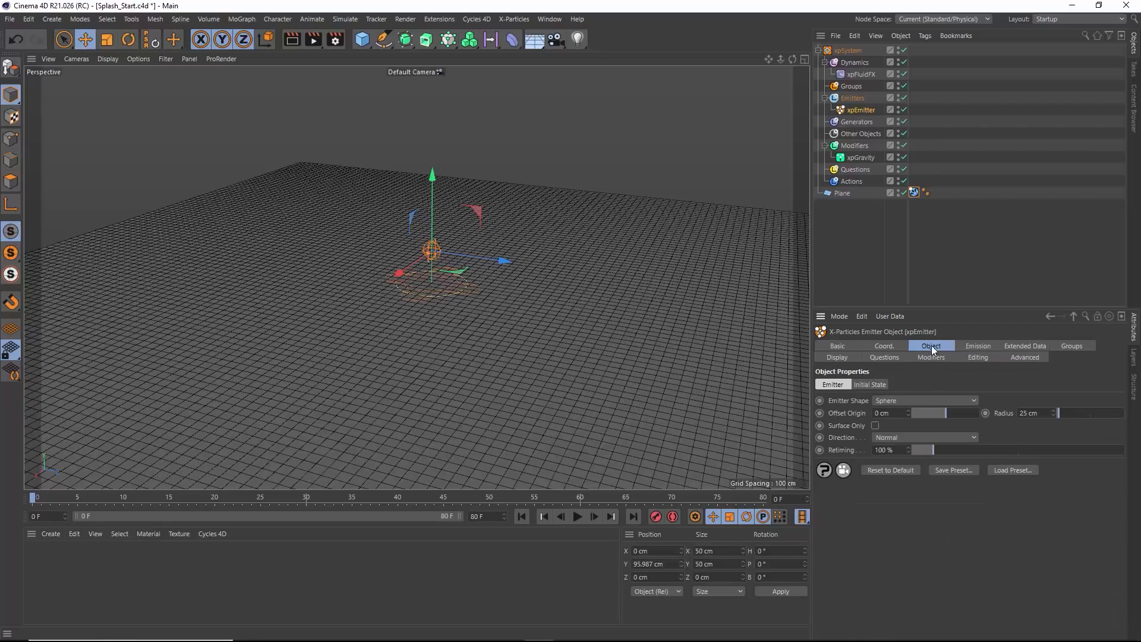
click(904, 436)
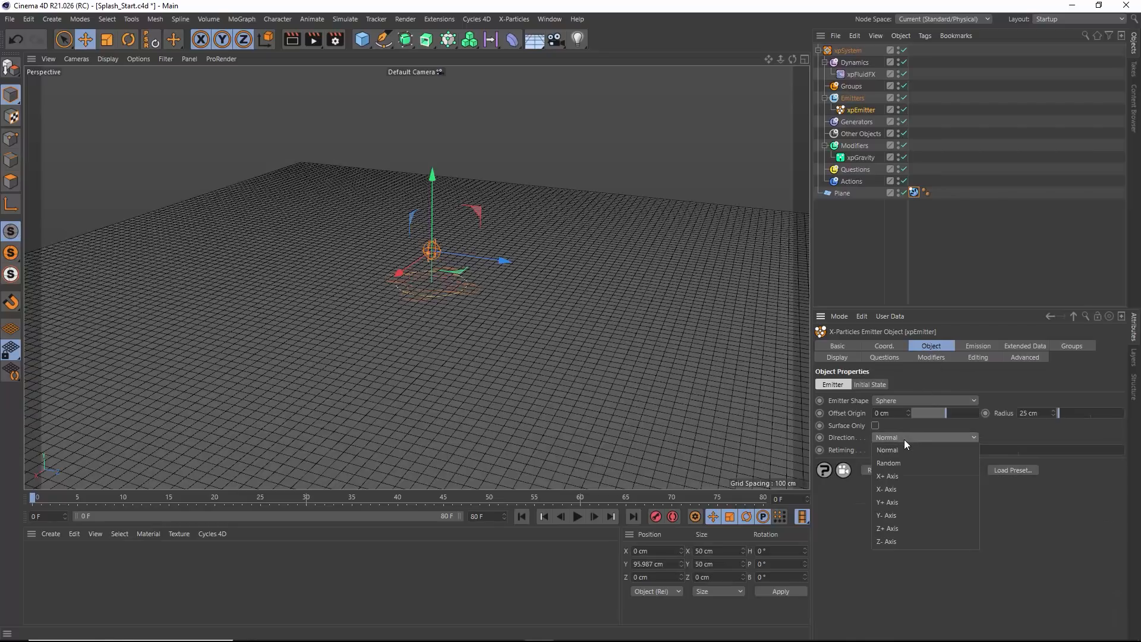
click(899, 516)
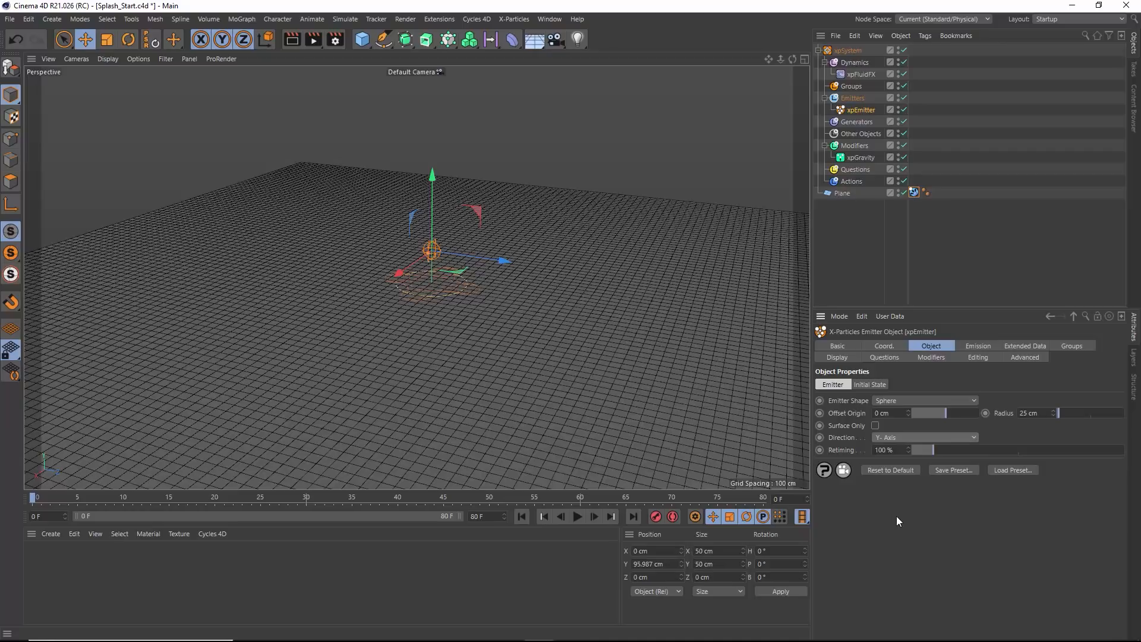
click(578, 517)
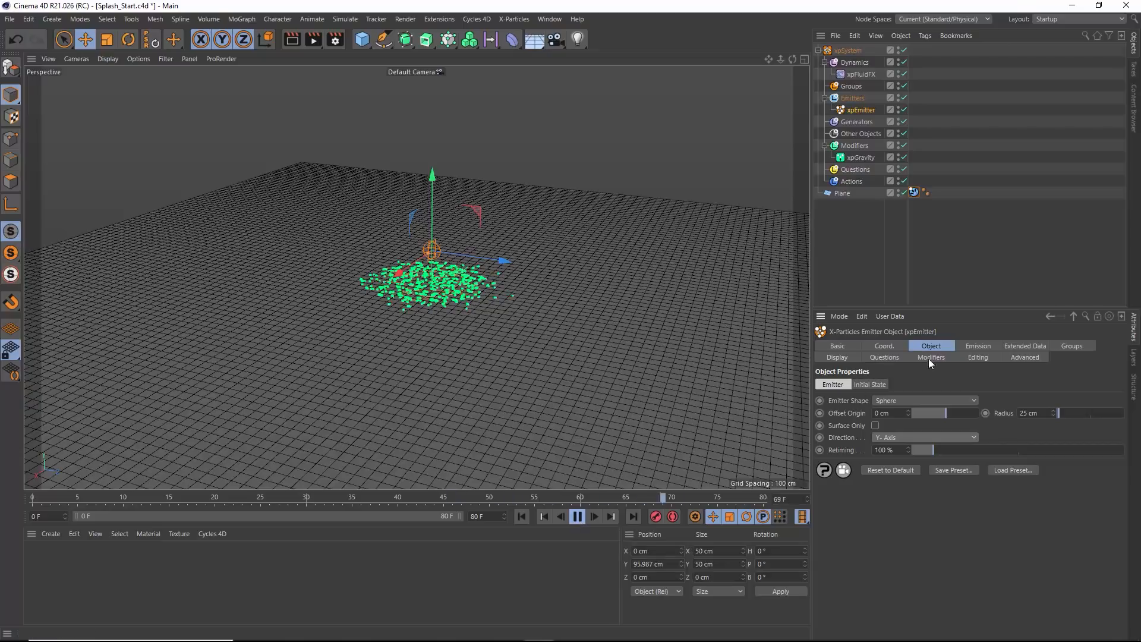
Raise the emitter's particle speed to 2000 cm and watch the splash from a lower viewpoint before stopping playback
click(975, 346)
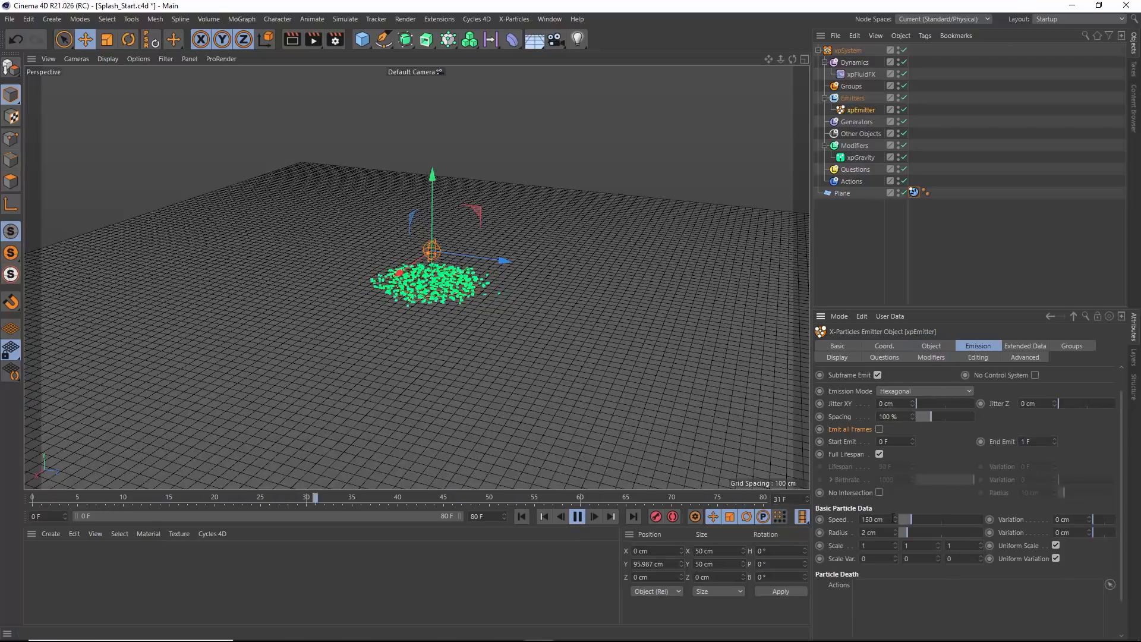
drag(890, 519, 841, 527)
text(2000)
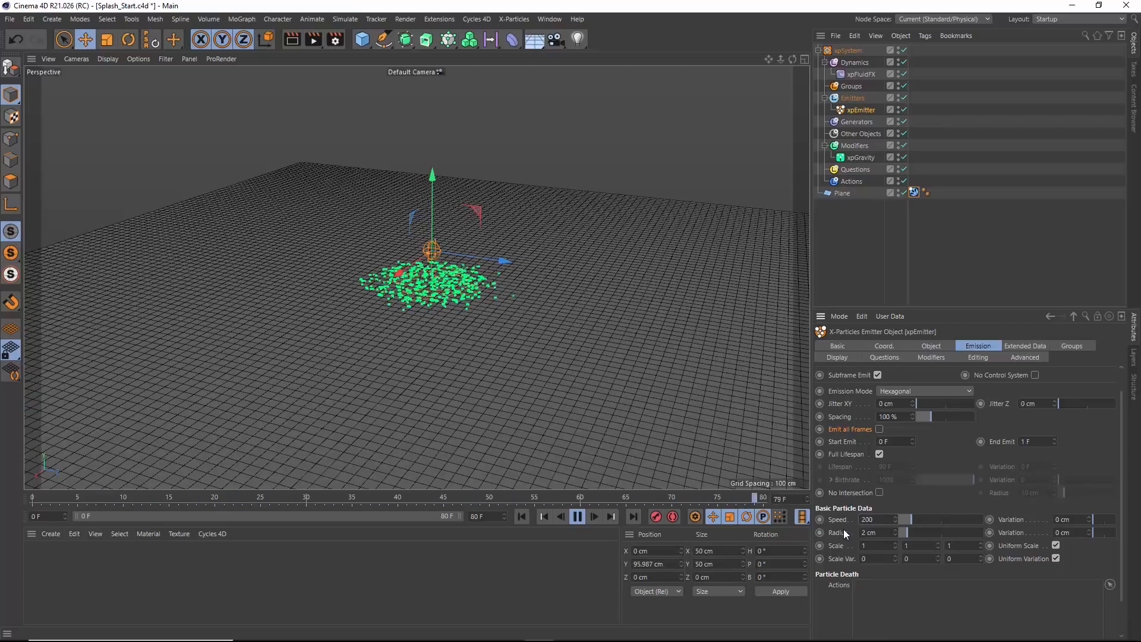
key(Return)
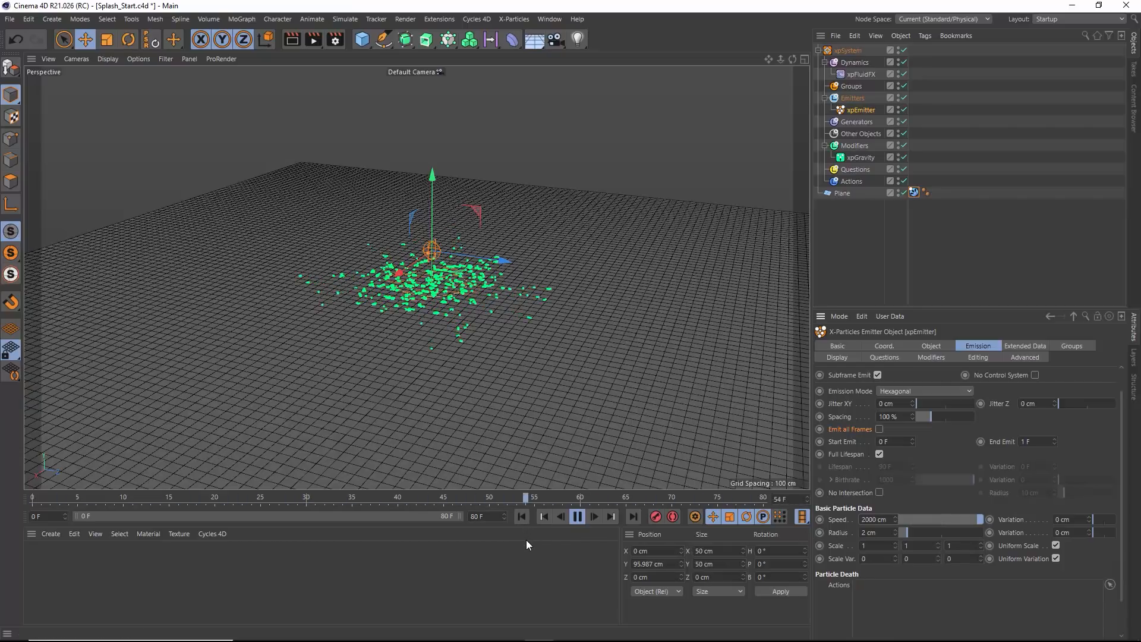
scroll(521, 325, down, 5)
alt+drag(533, 296, 533, 287)
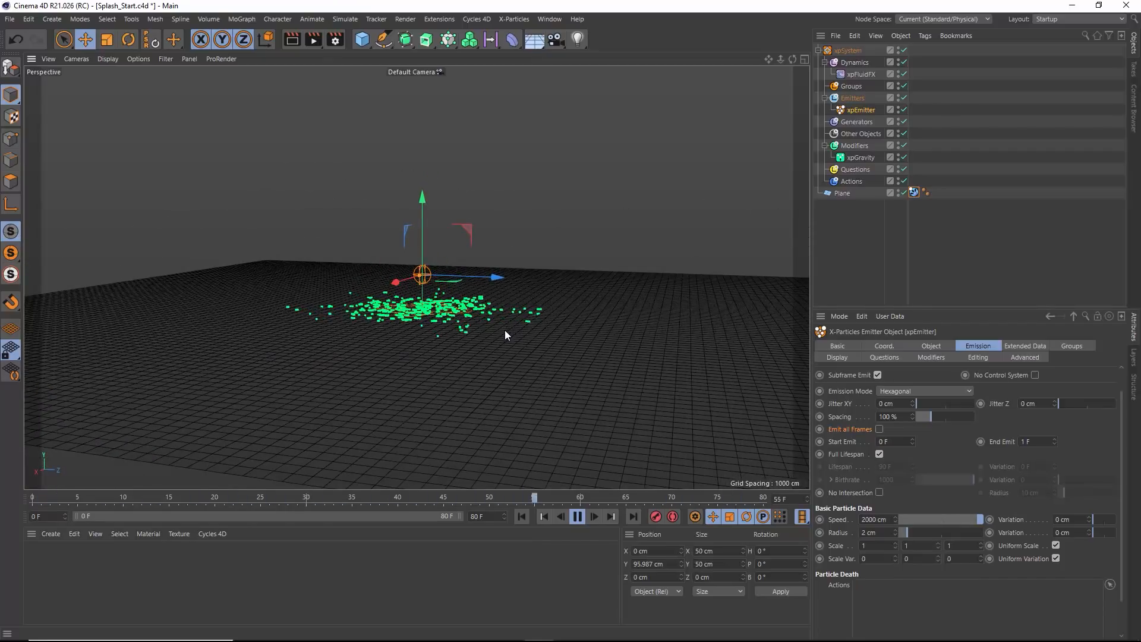
click(582, 517)
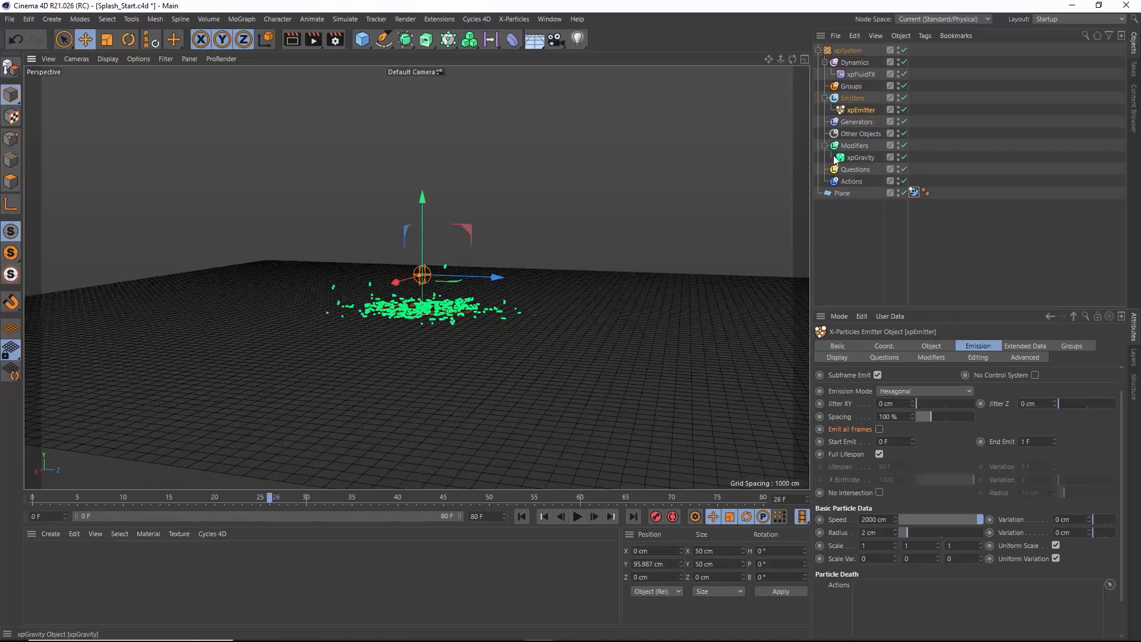
Reduce the xpGravity strength to about 433 cm and replay the splash to check the effect
click(859, 157)
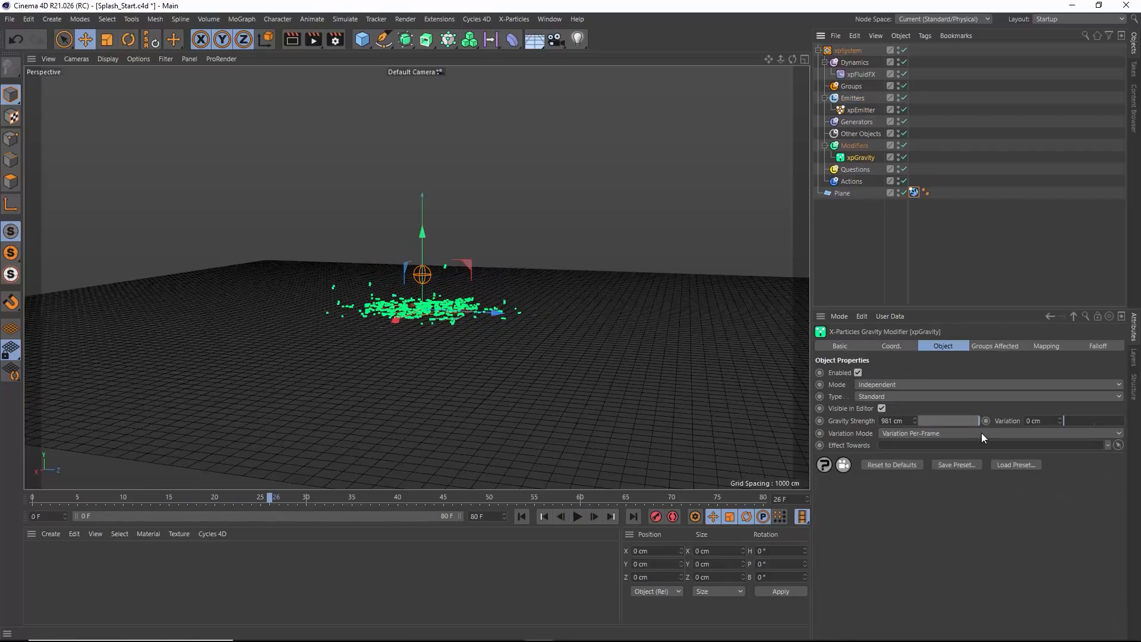
drag(968, 424, 964, 426)
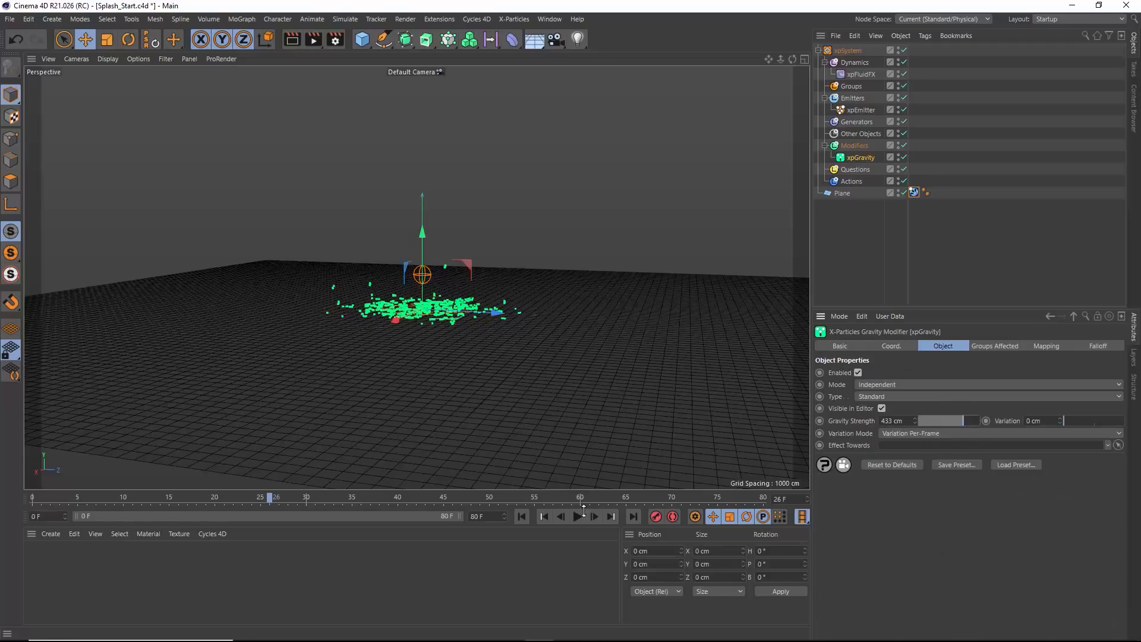
click(521, 517)
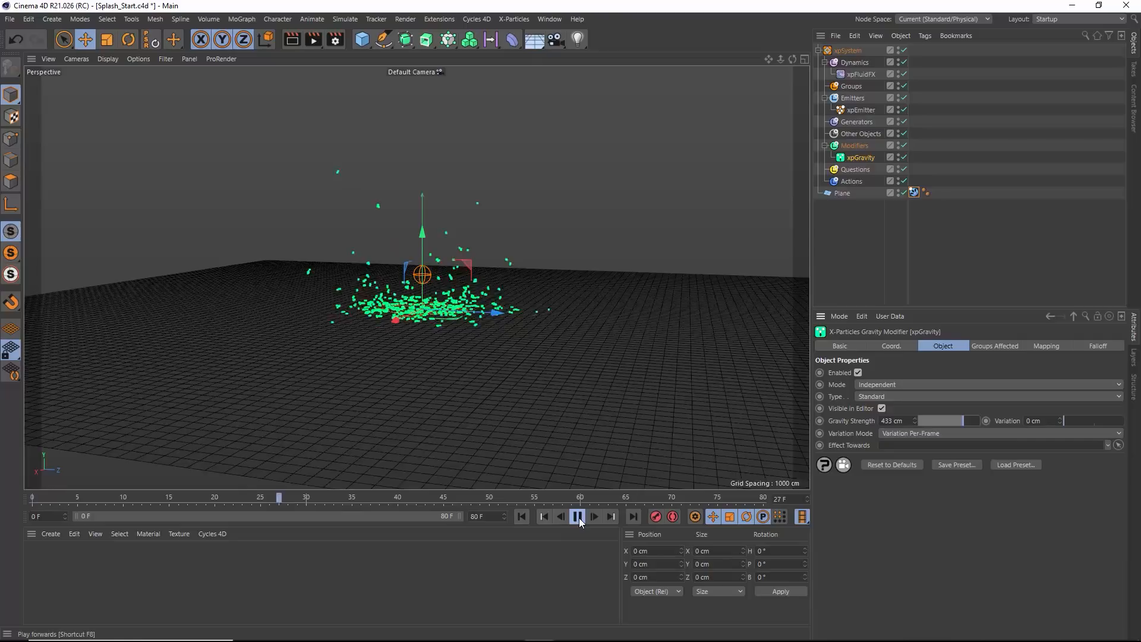
click(523, 517)
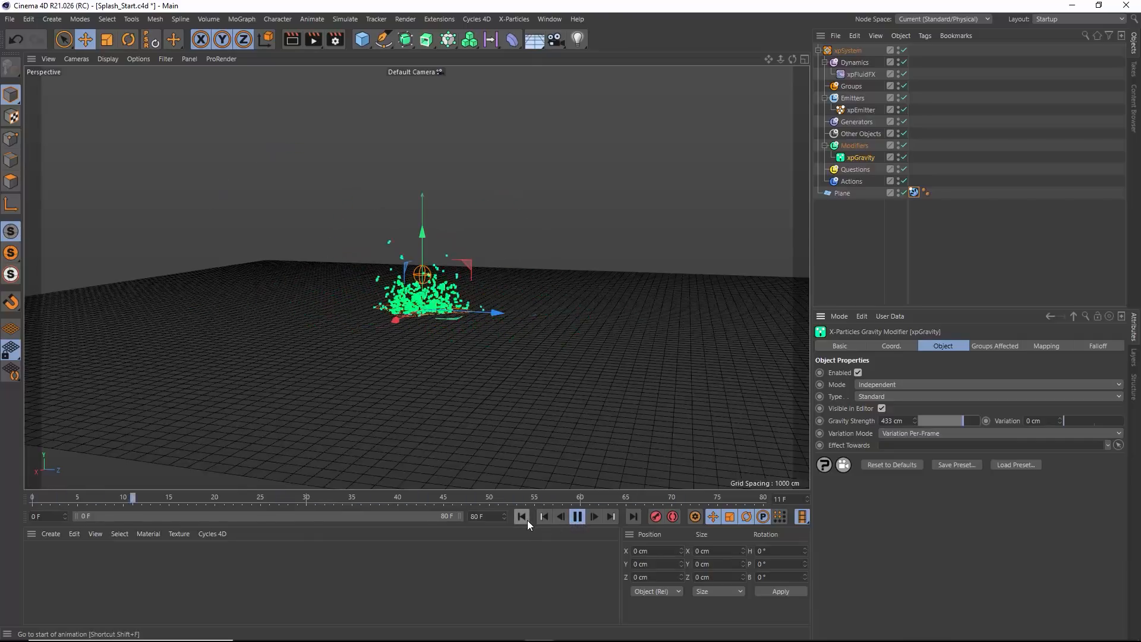
click(522, 517)
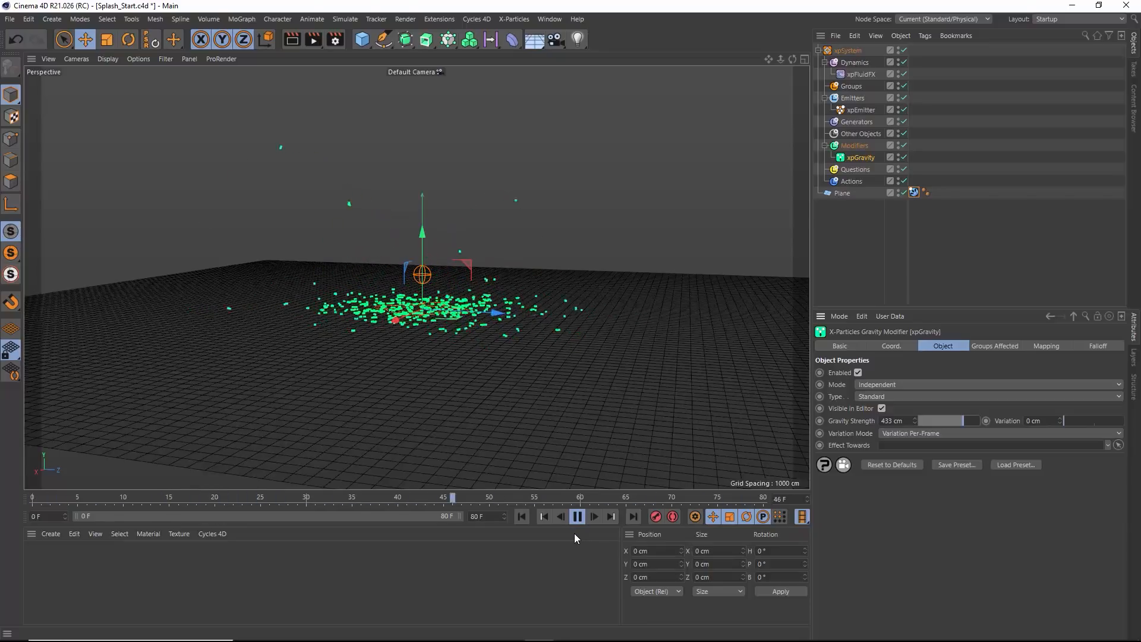
click(577, 518)
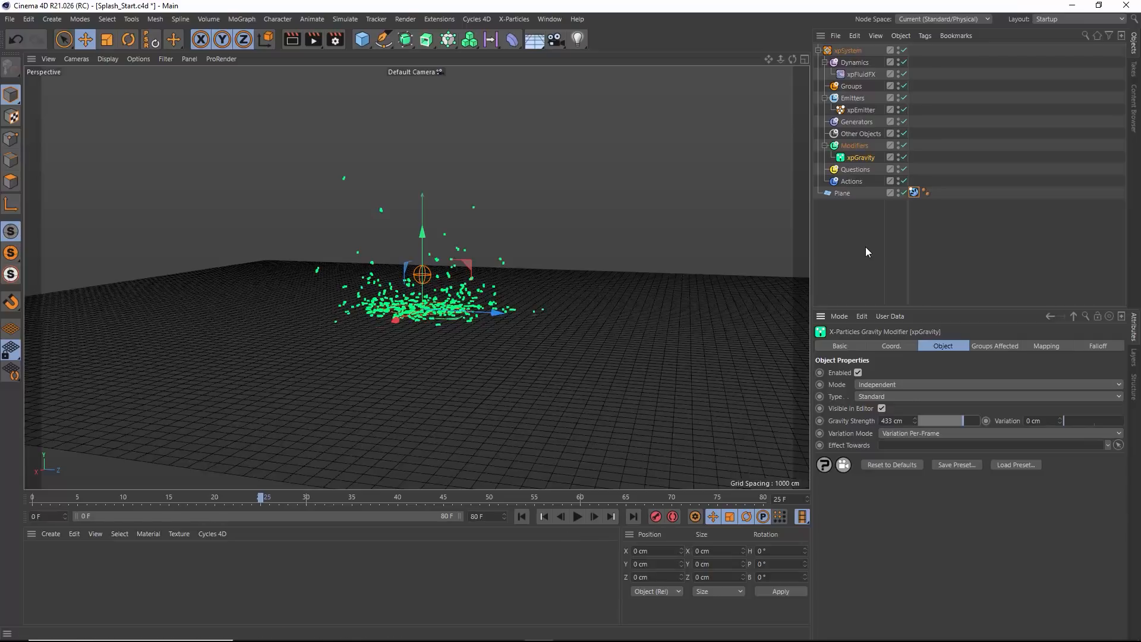
Add an xpSheeter dynamics object to the system and enlarge the attribute area to show all its settings
click(863, 62)
click(1120, 397)
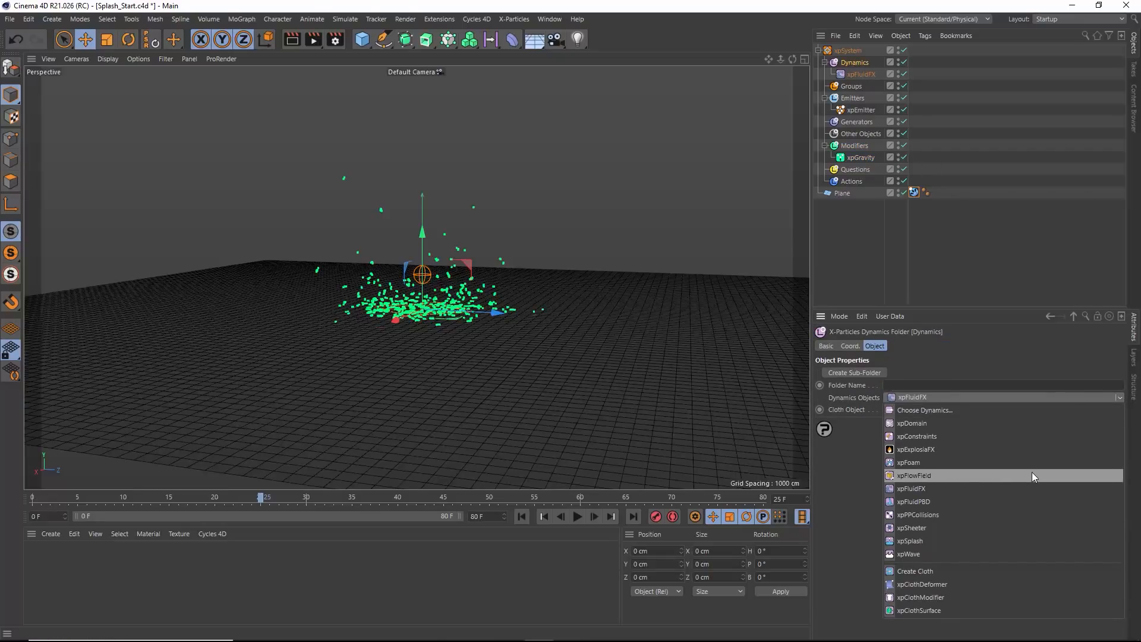
click(1007, 528)
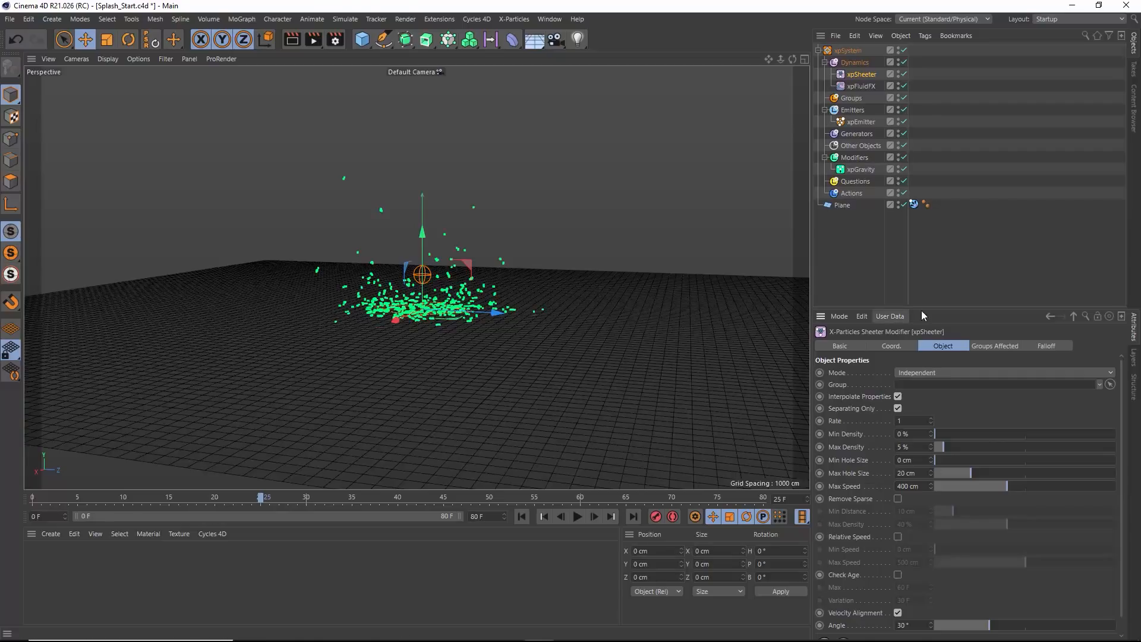
drag(920, 309, 915, 250)
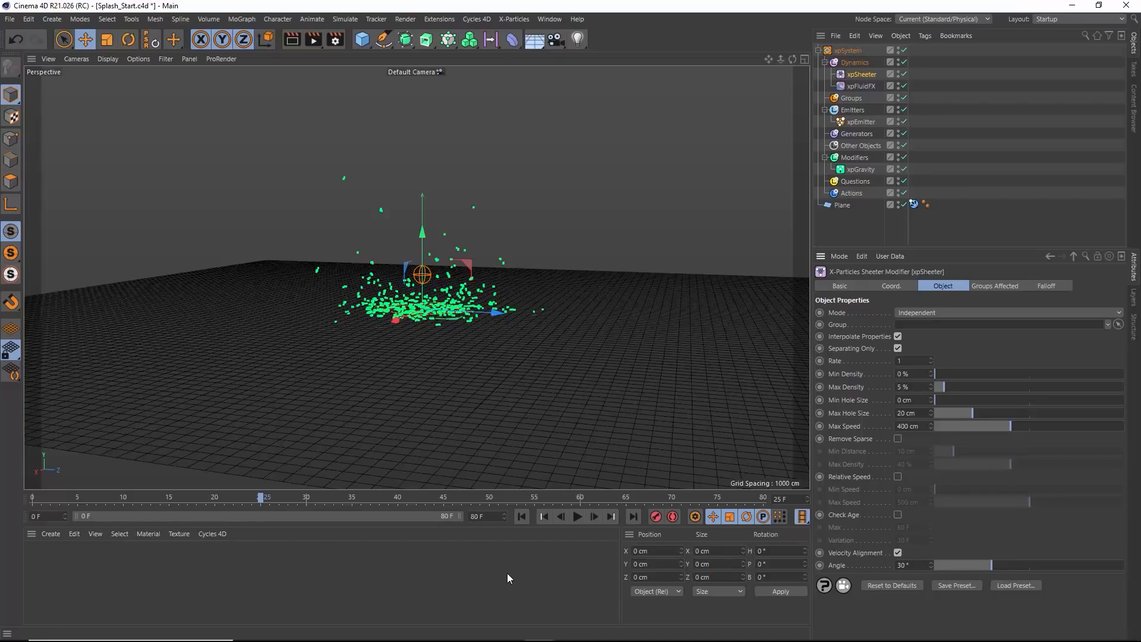
Replay the splash from the first frame to examine the effect of the sheeter's default settings
click(522, 516)
click(576, 516)
click(576, 516)
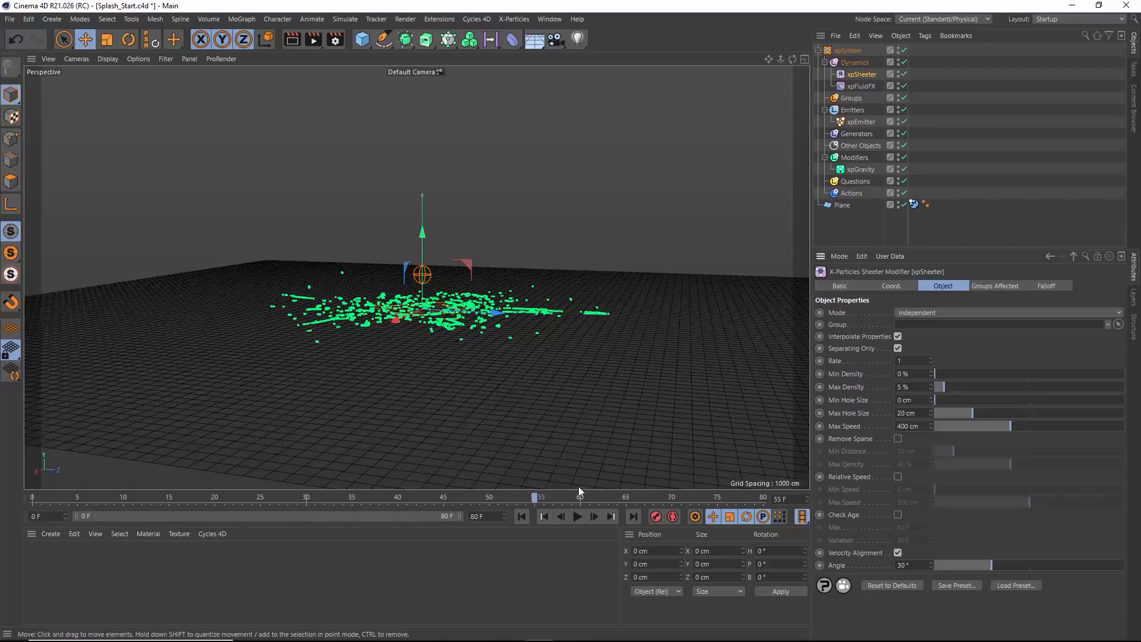
Raise the sheeter's Max Density to about 44% while the animation plays, checking the splash from above, and stop playback
click(522, 517)
click(578, 518)
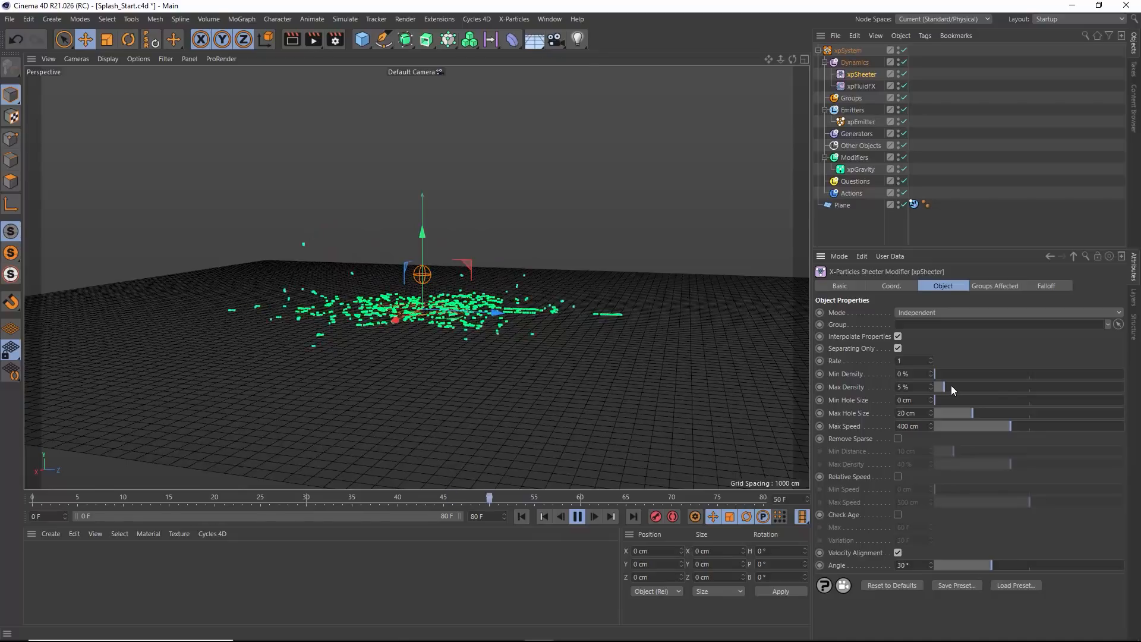
alt+drag(539, 346, 531, 396)
drag(955, 388, 959, 388)
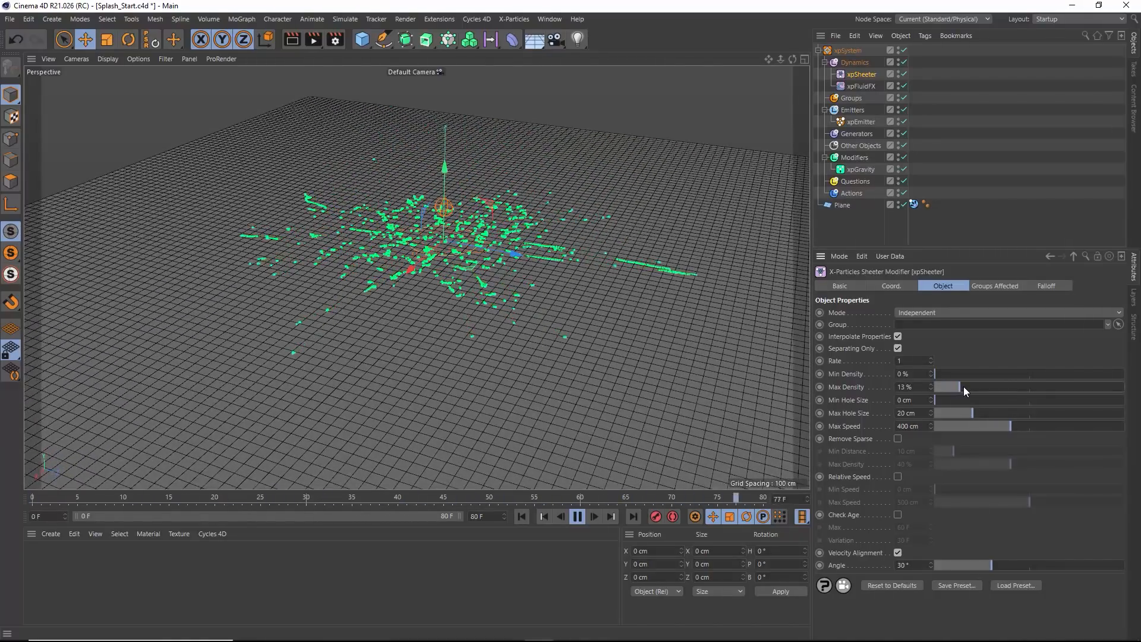
drag(964, 386, 972, 387)
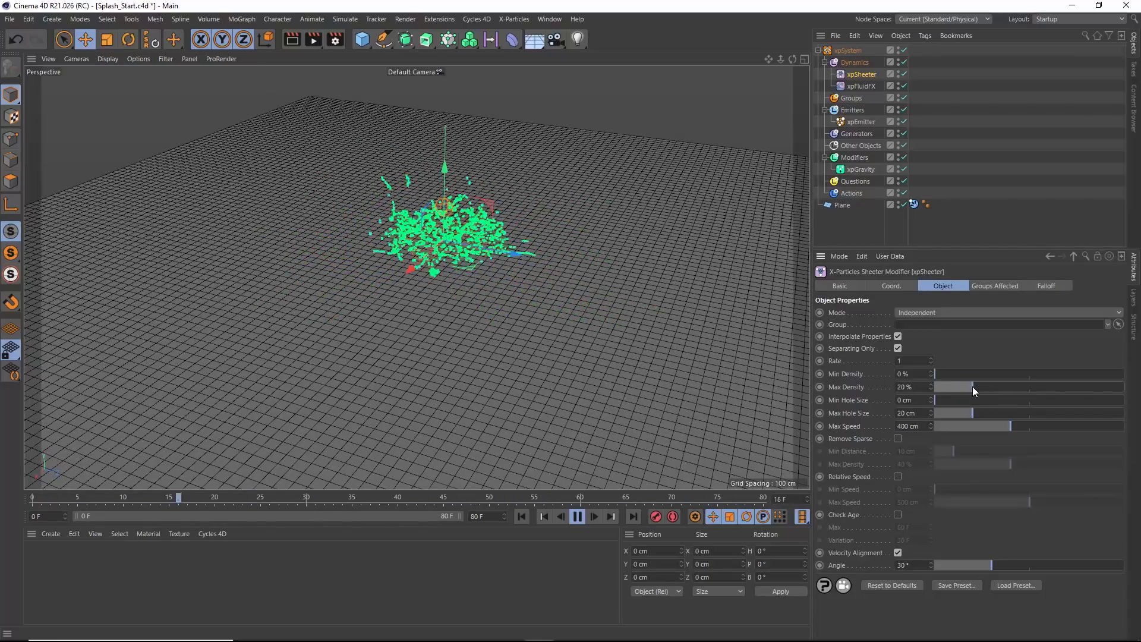
drag(971, 387, 995, 387)
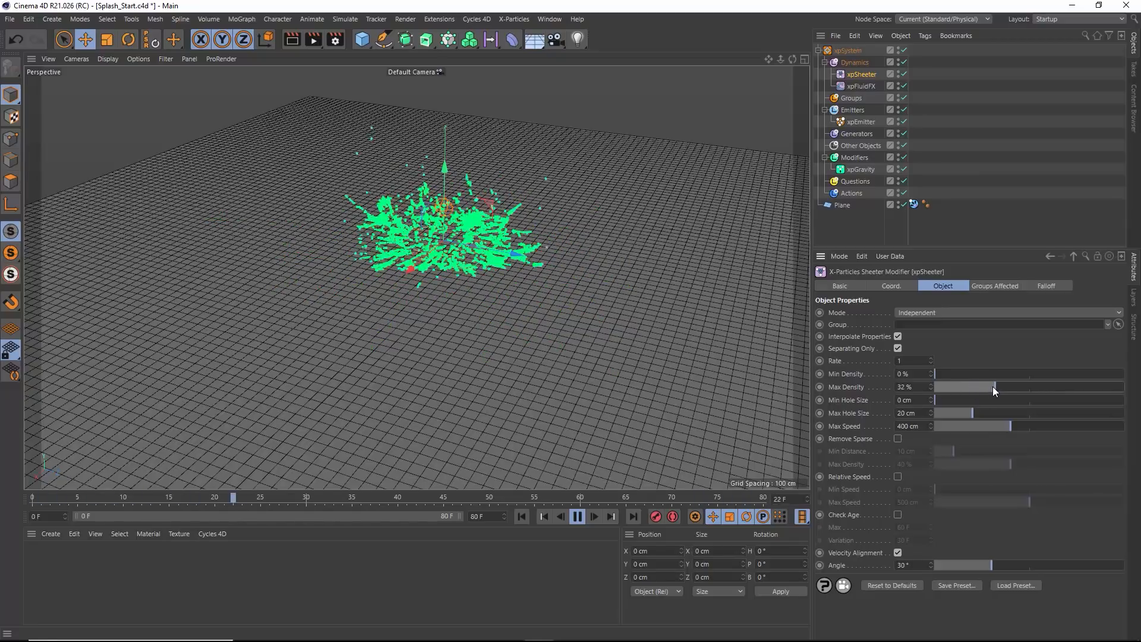
drag(996, 387, 1018, 386)
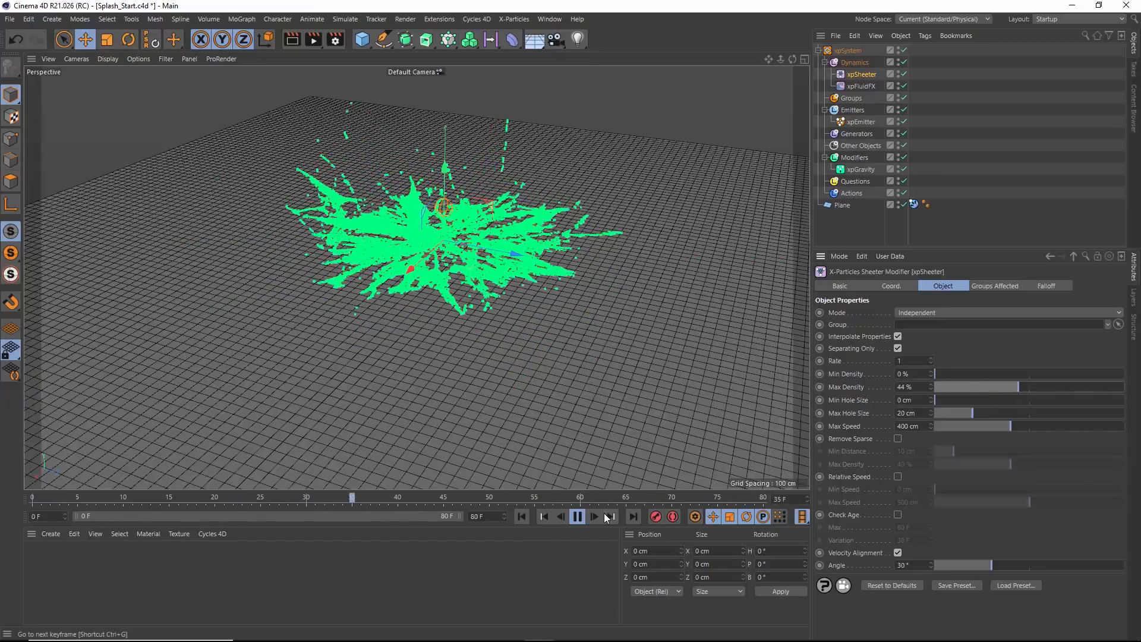
click(576, 517)
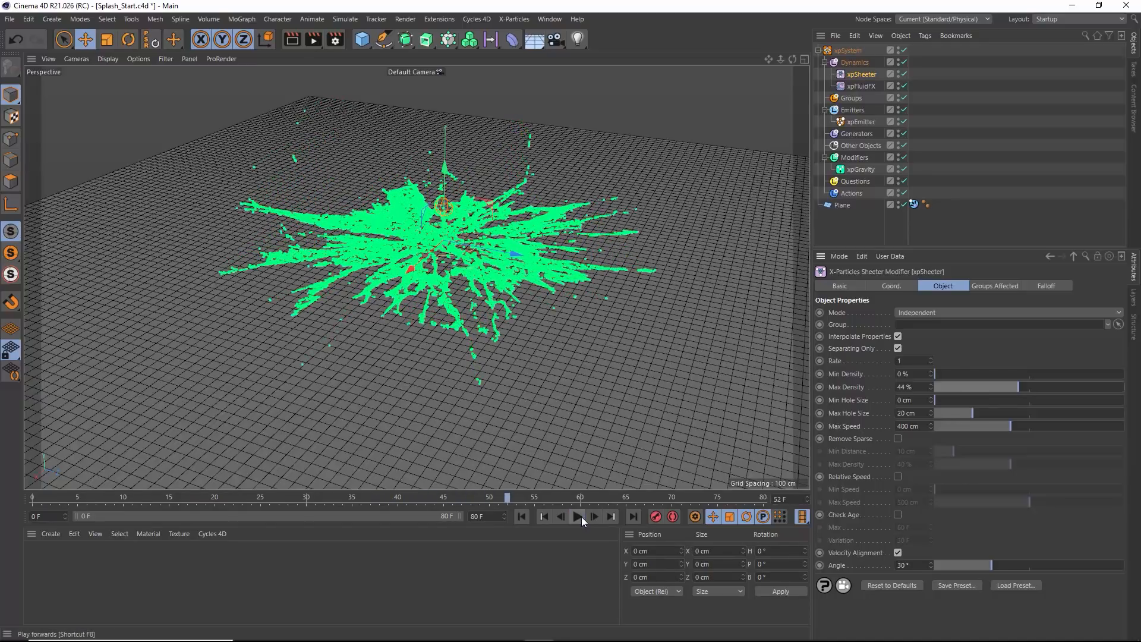
Change the emitter's particle editor display to Dots
click(859, 121)
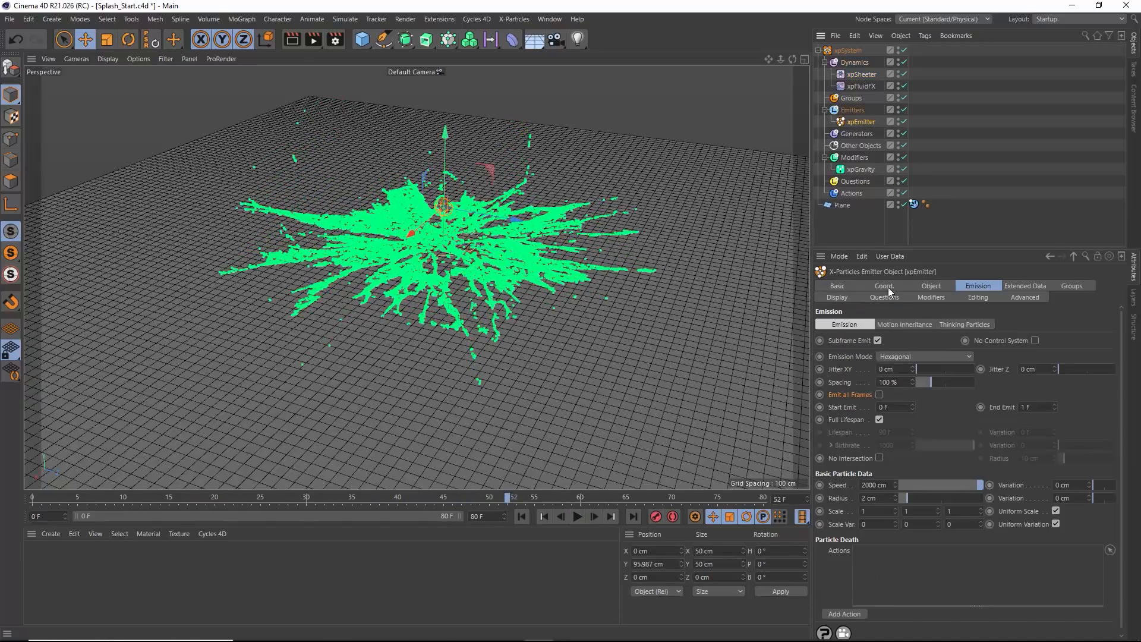
click(838, 297)
click(906, 465)
click(912, 254)
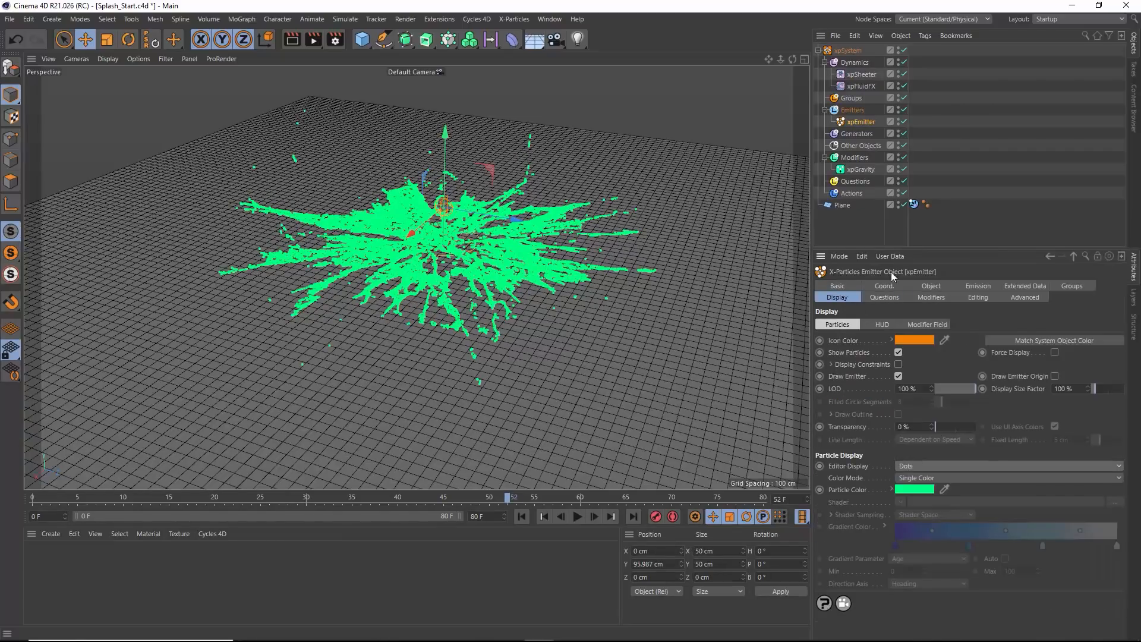
Replay the splash from the first frame with the dot display and stop it mid-splash to examine its shape
click(529, 516)
click(576, 516)
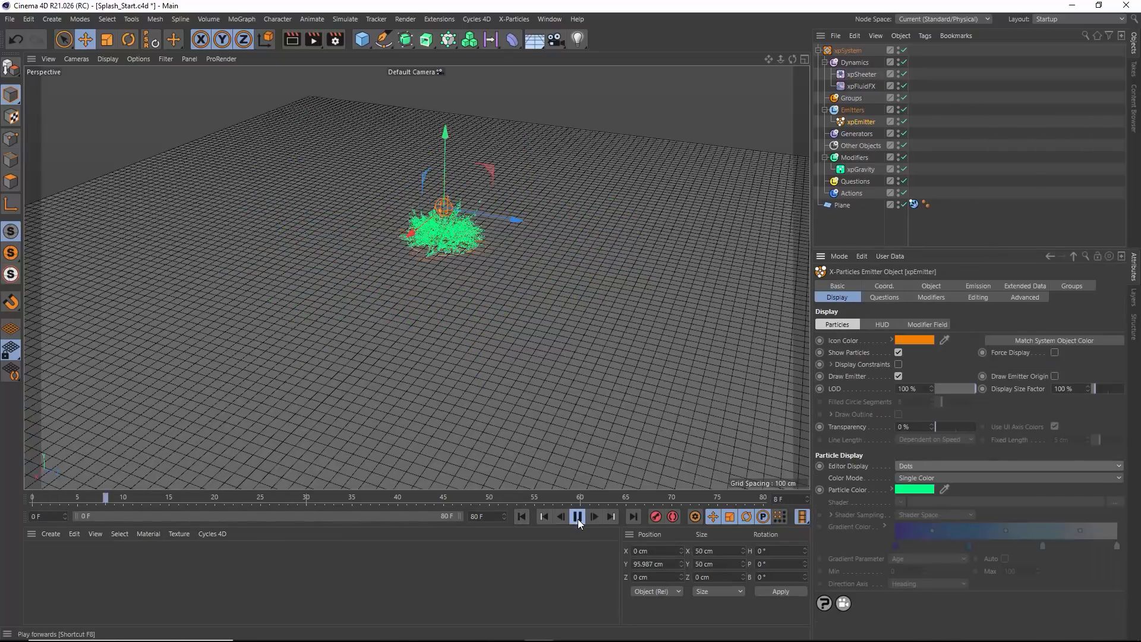
click(577, 516)
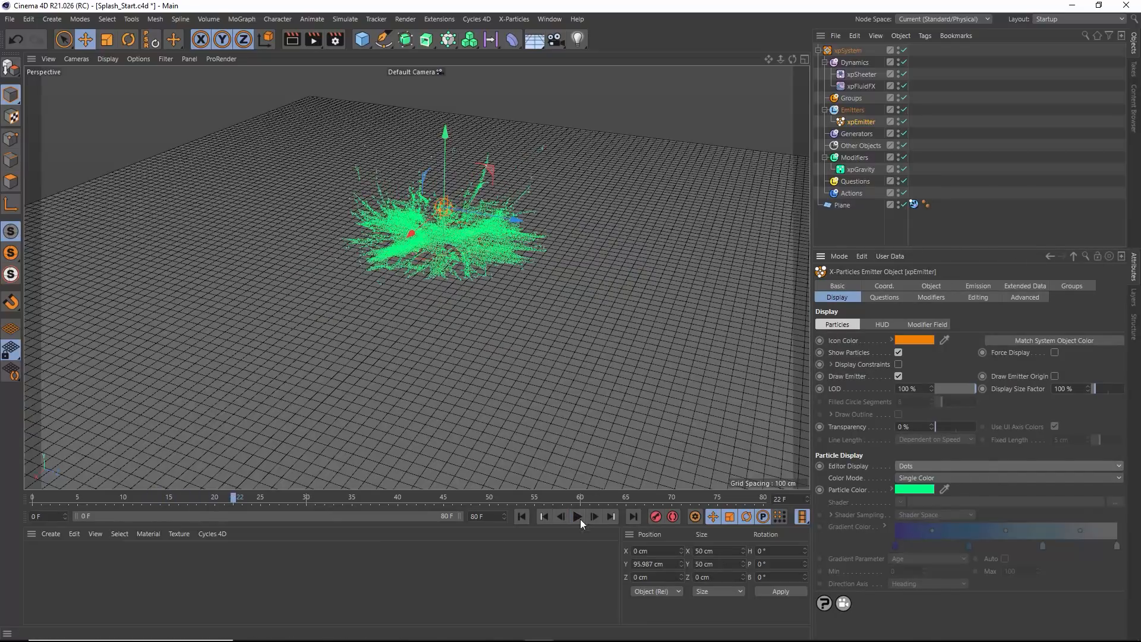
Add an xpOVDBMesher generator to the X-Particles system
mouse_move(549, 302)
alt+mouse_down()
mouse_move(552, 271)
mouse_move(555, 301)
alt+mouse_up()
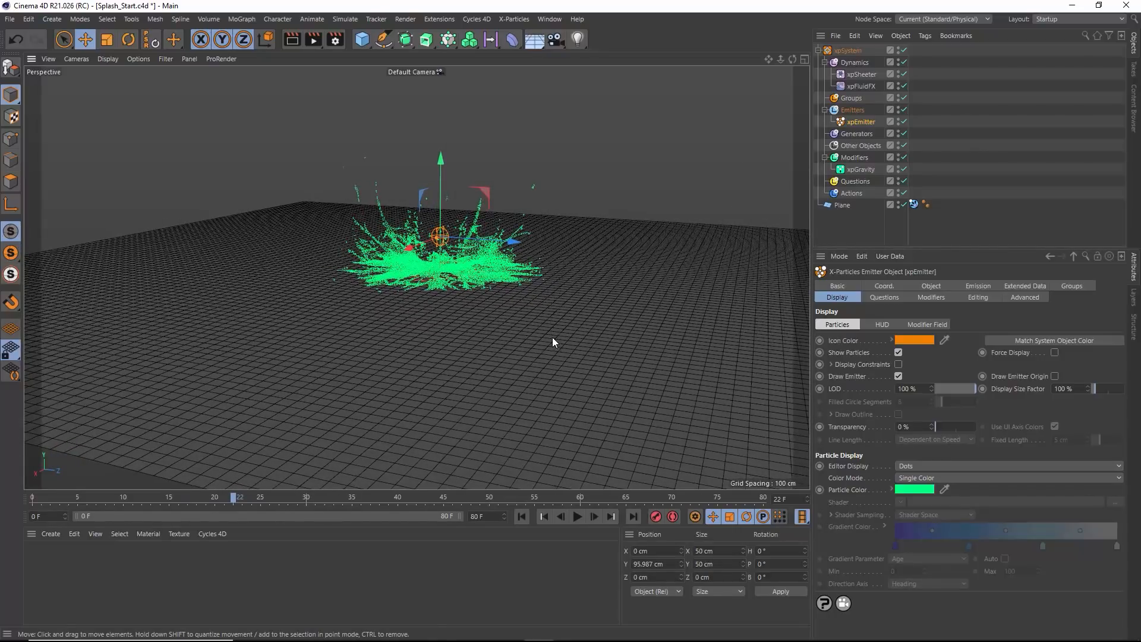
alt+drag(527, 277, 529, 251)
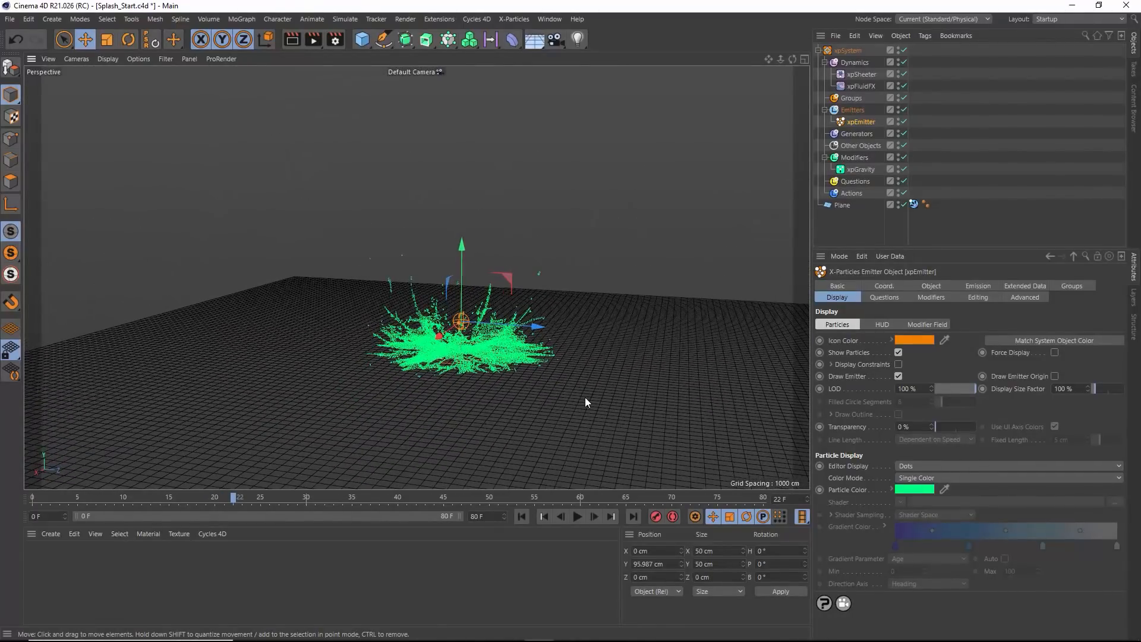
alt+middle_drag(598, 406, 511, 381)
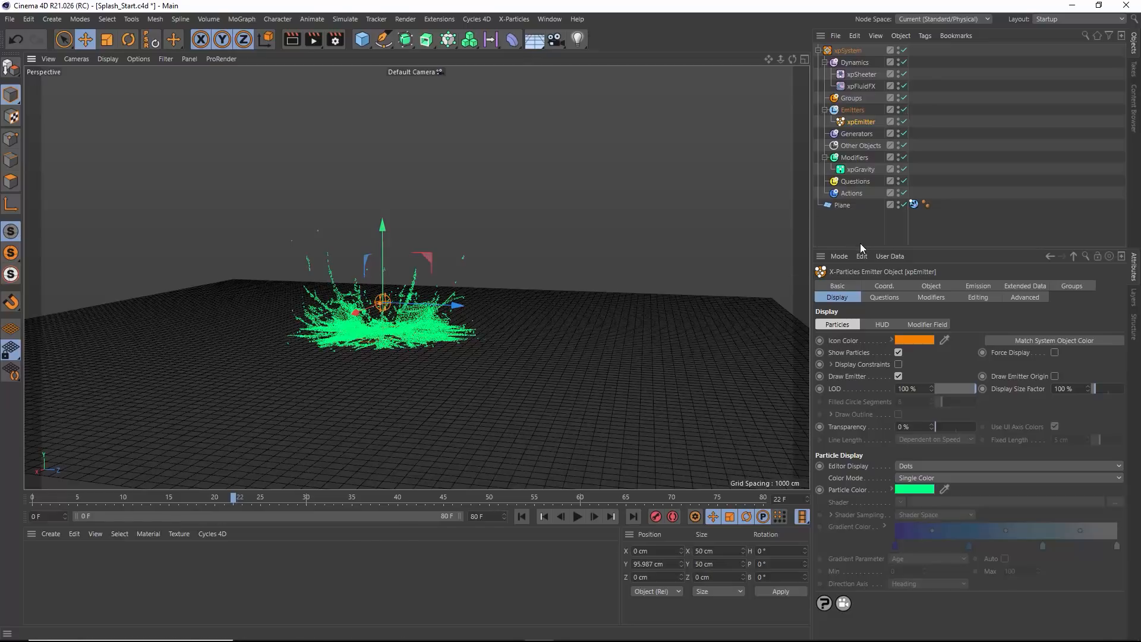
drag(861, 245, 861, 274)
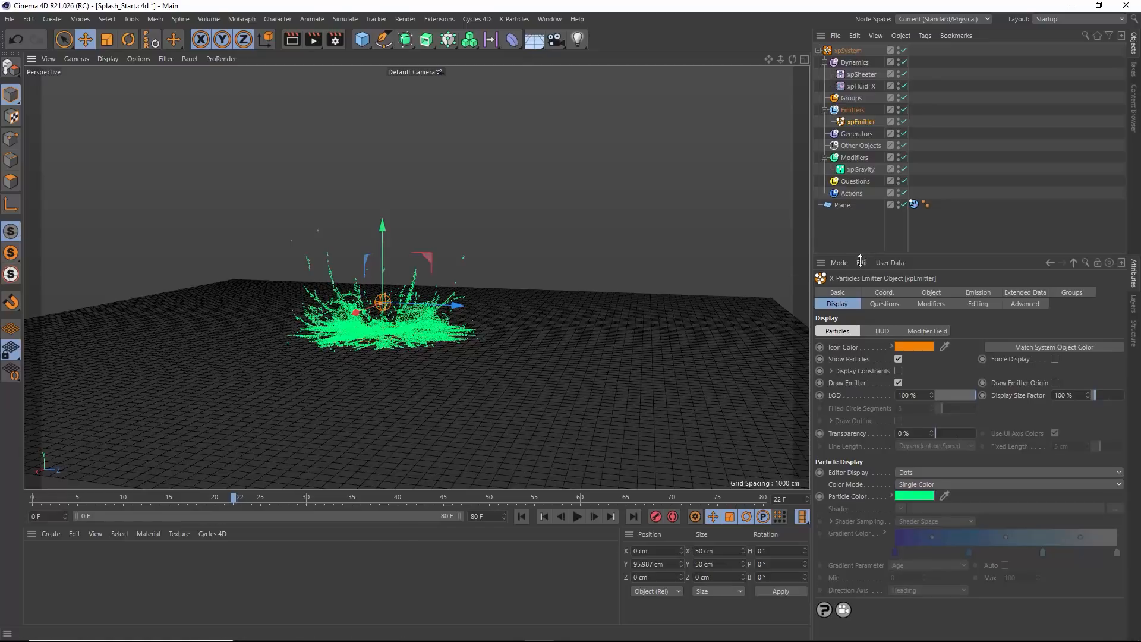
click(857, 134)
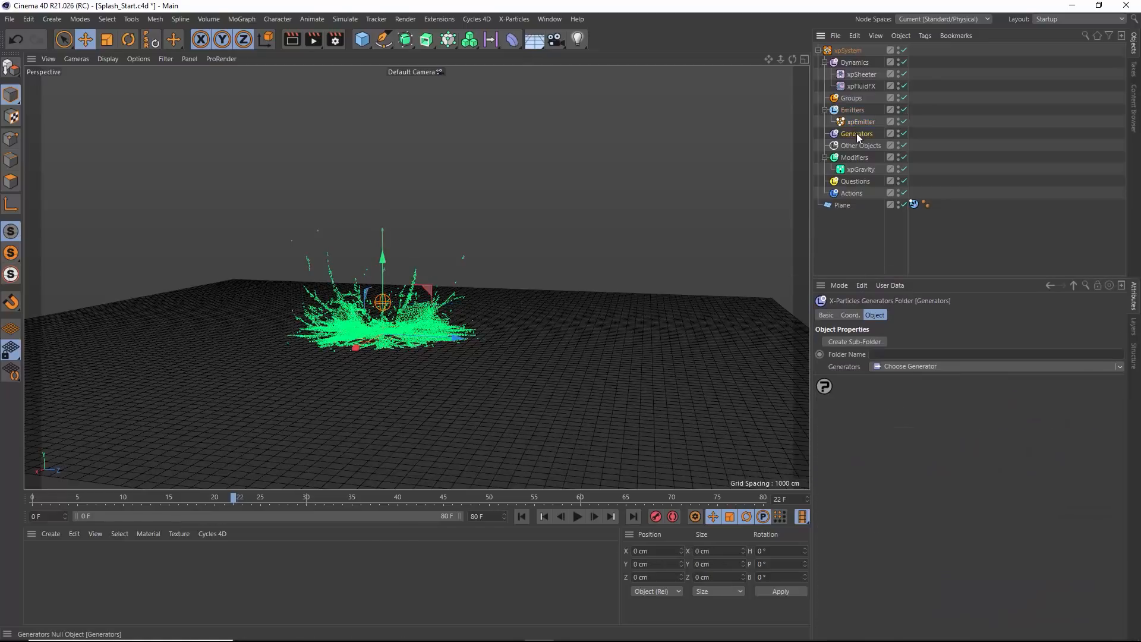
click(1120, 367)
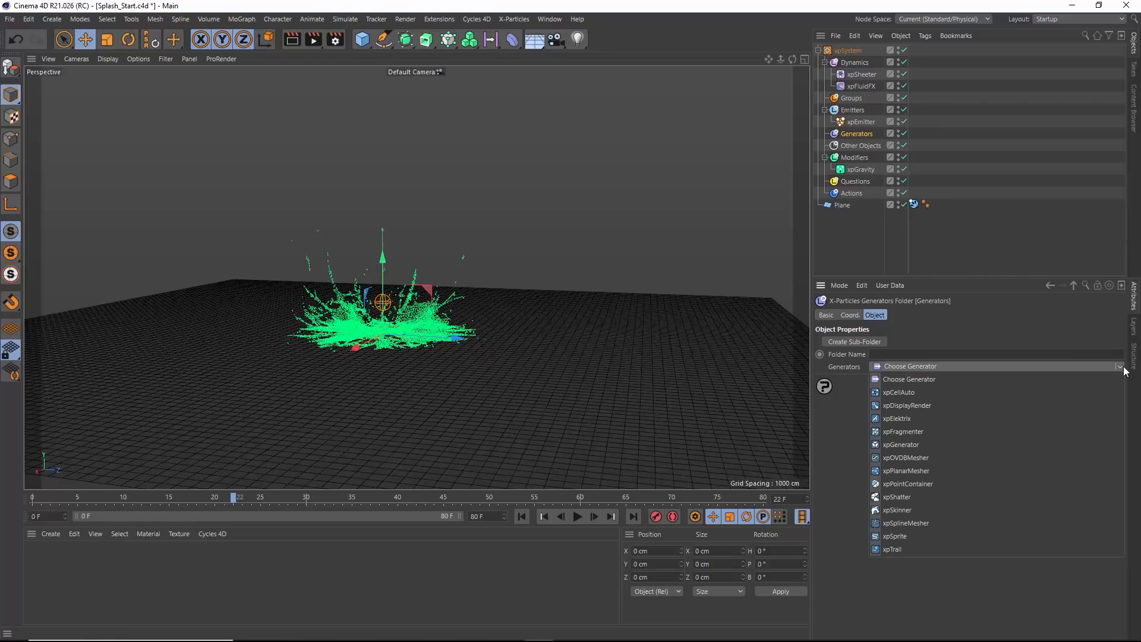
click(1042, 458)
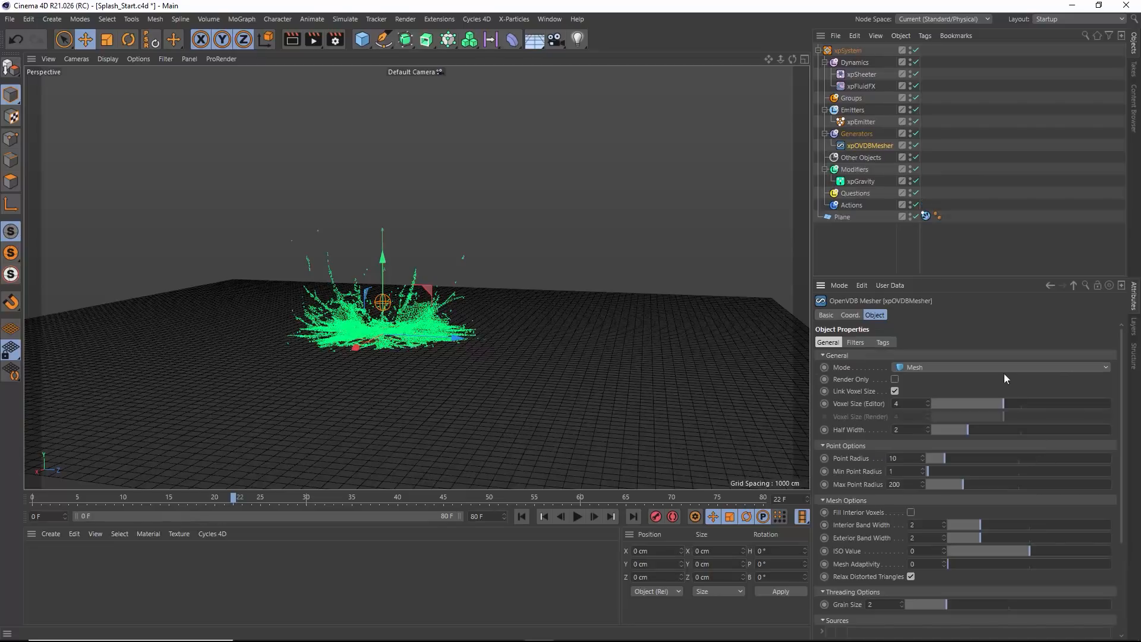
Add xpEmitter to the mesher's Sources and show the mesh in Gouraud shading without lines
drag(928, 277, 944, 235)
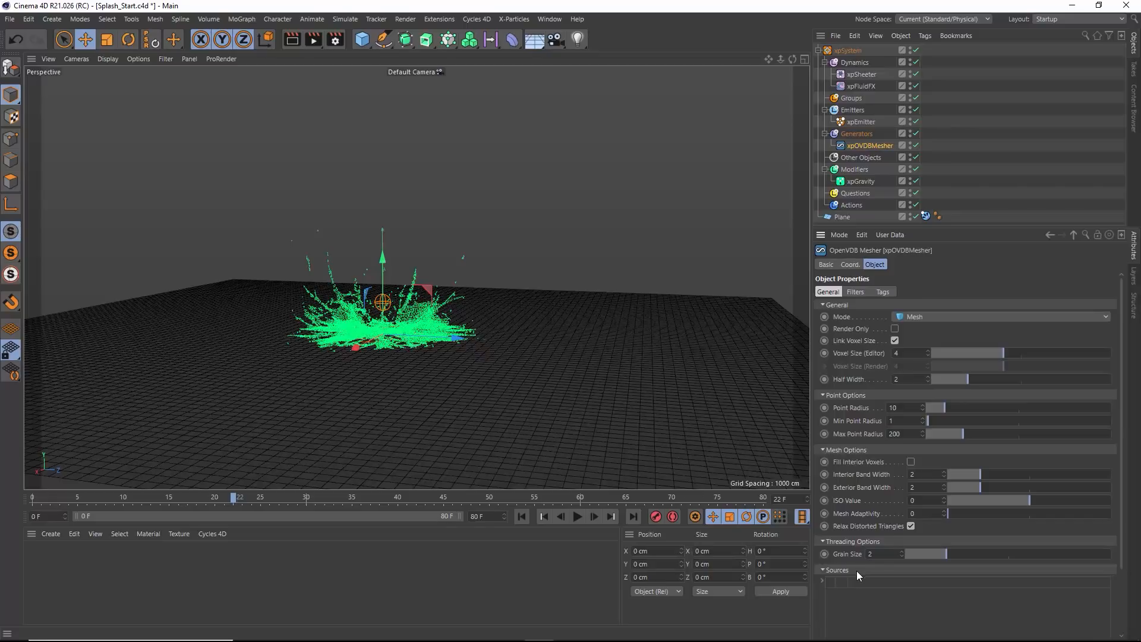
drag(863, 122, 872, 609)
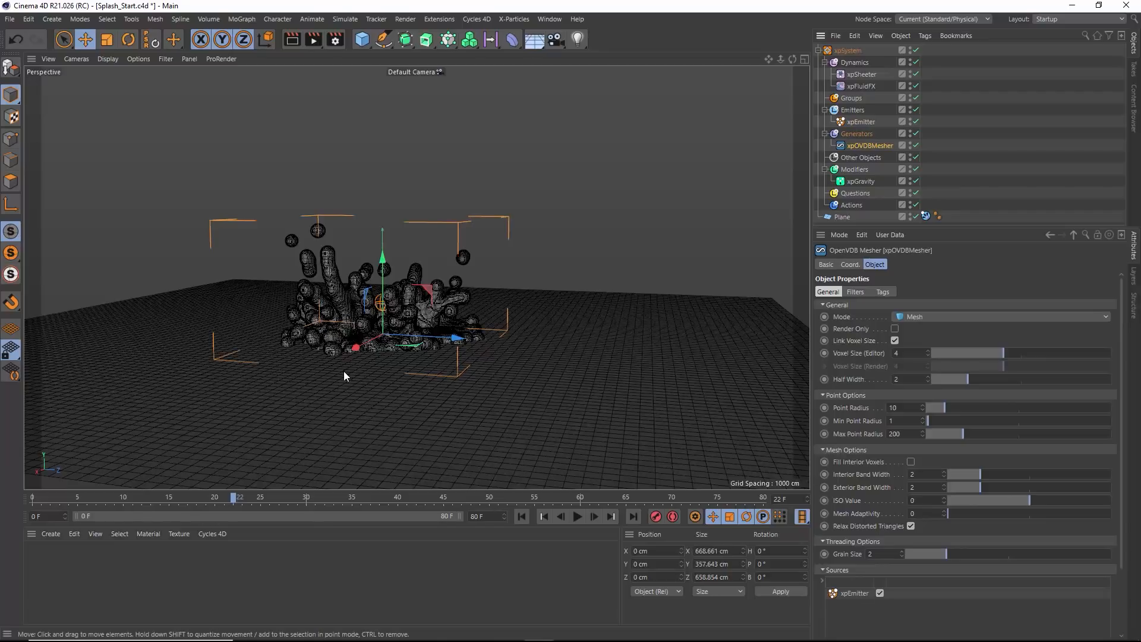
key(n)
key(a)
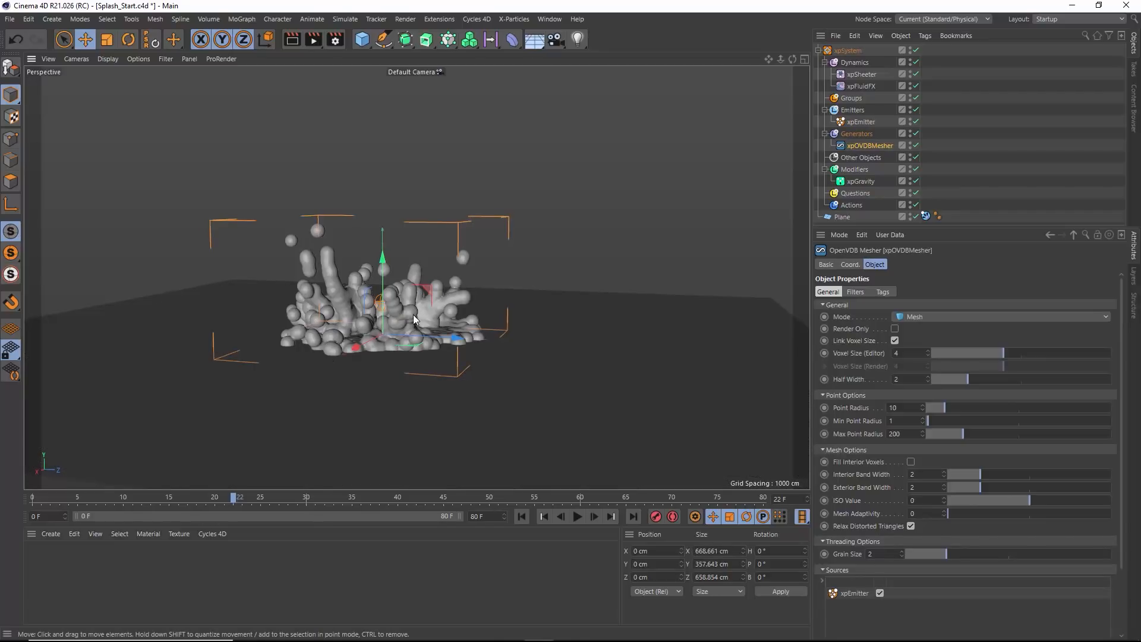
alt+right_drag(399, 314, 474, 308)
alt+drag(474, 308, 381, 347)
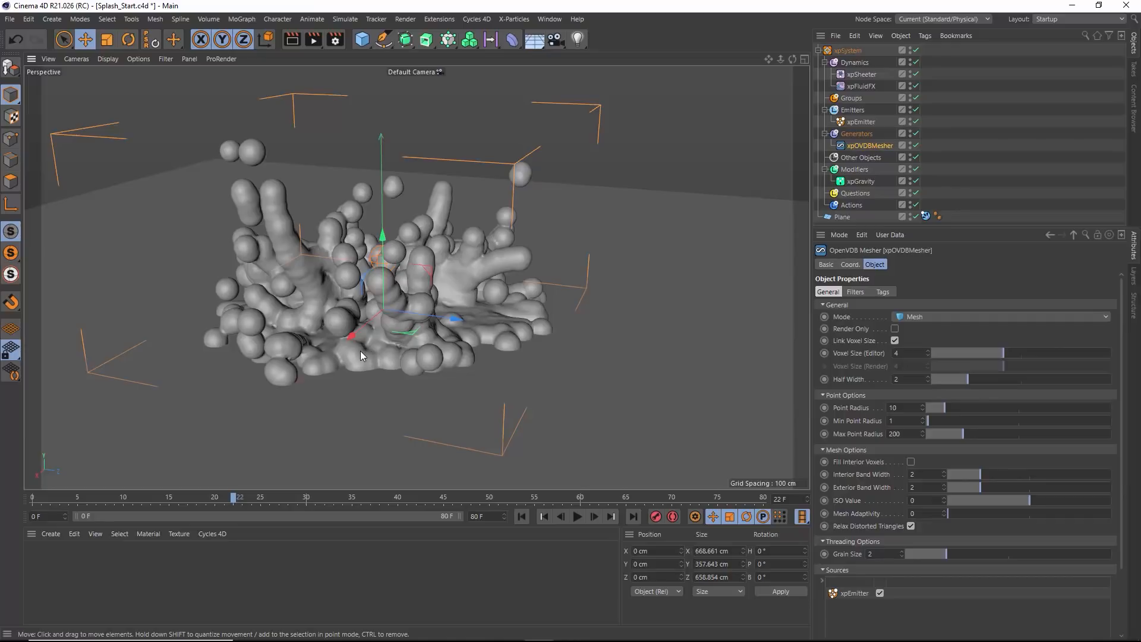
Examine the splash mesh's polygon density up close with Gouraud shading lines, and return to shading without lines
key(n)
key(b)
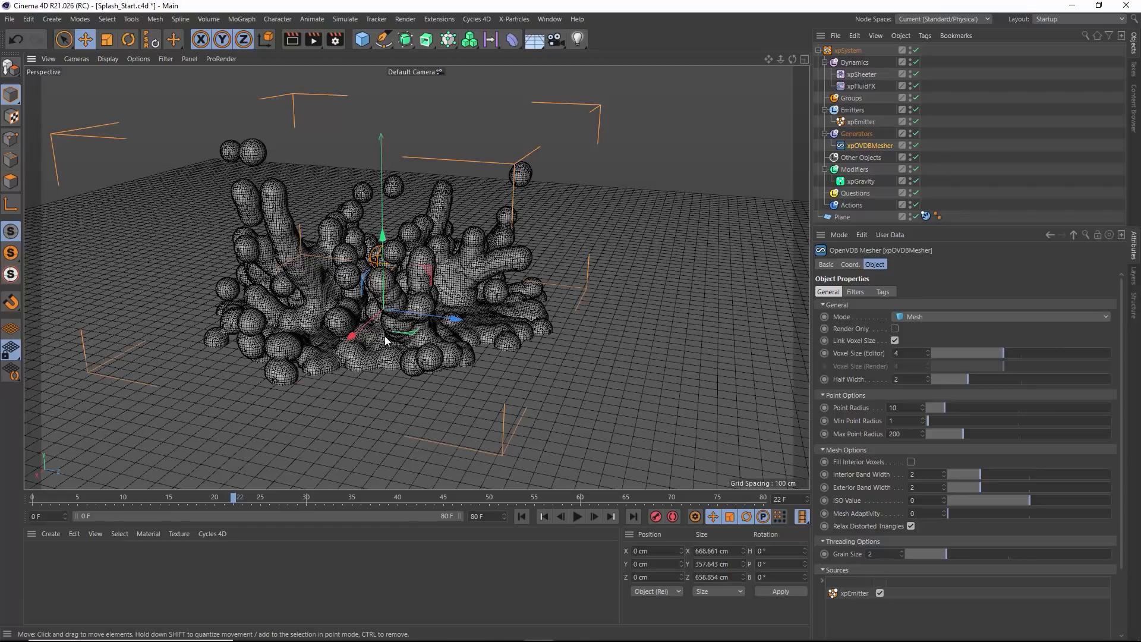
scroll(395, 342, up, 6)
mouse_move(428, 327)
alt+mouse_down()
mouse_move(519, 297)
mouse_move(418, 323)
alt+mouse_up()
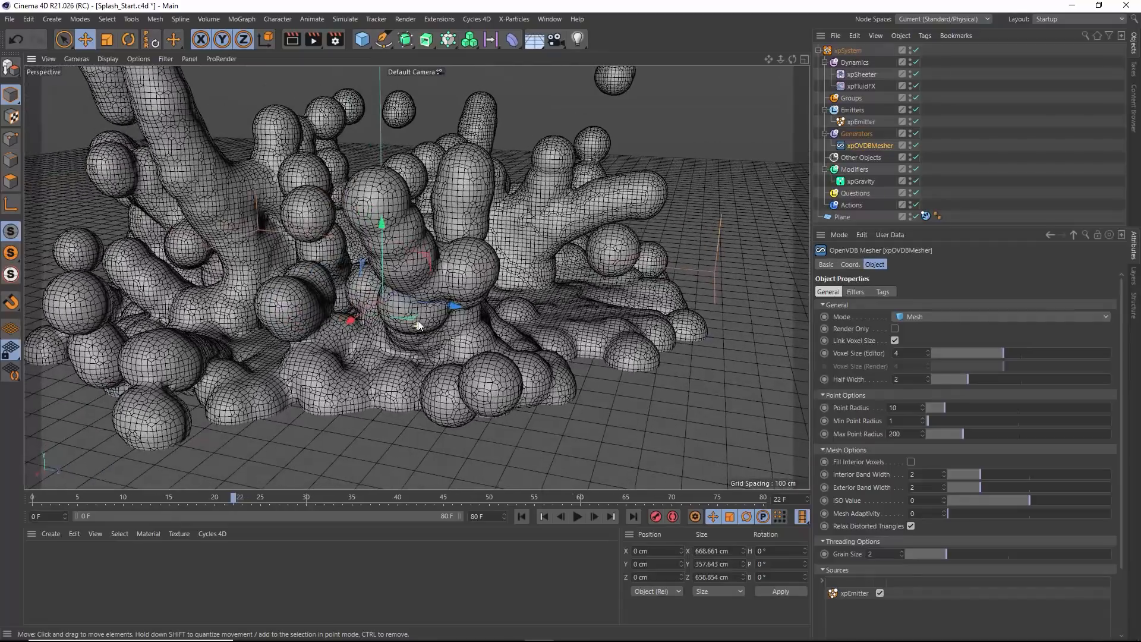
scroll(425, 340, down, 8)
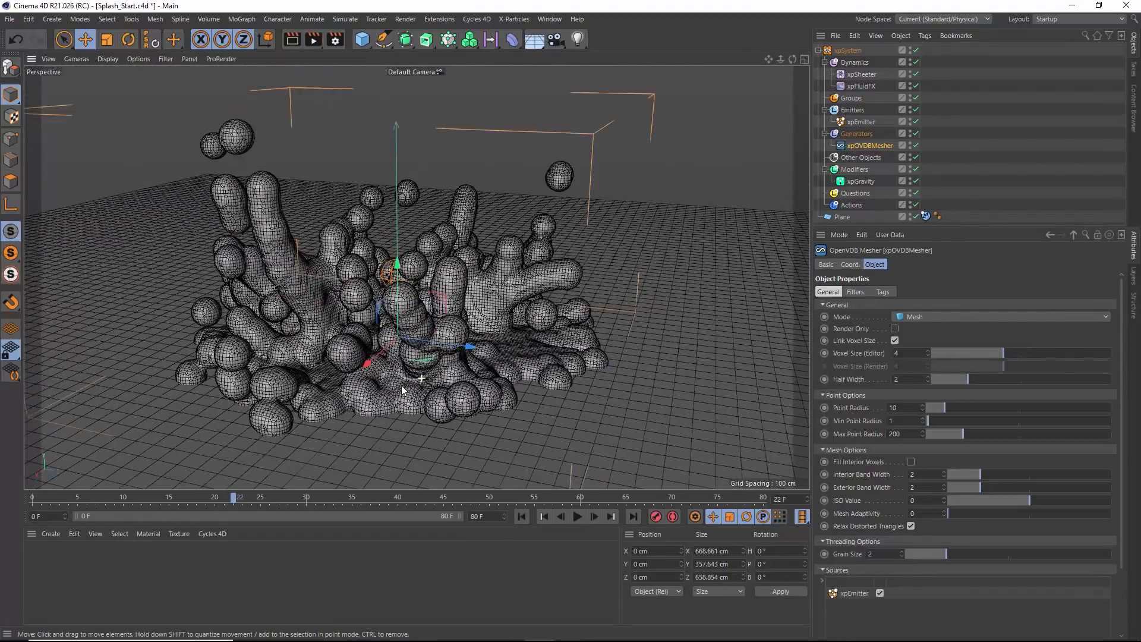
key(n)
key(a)
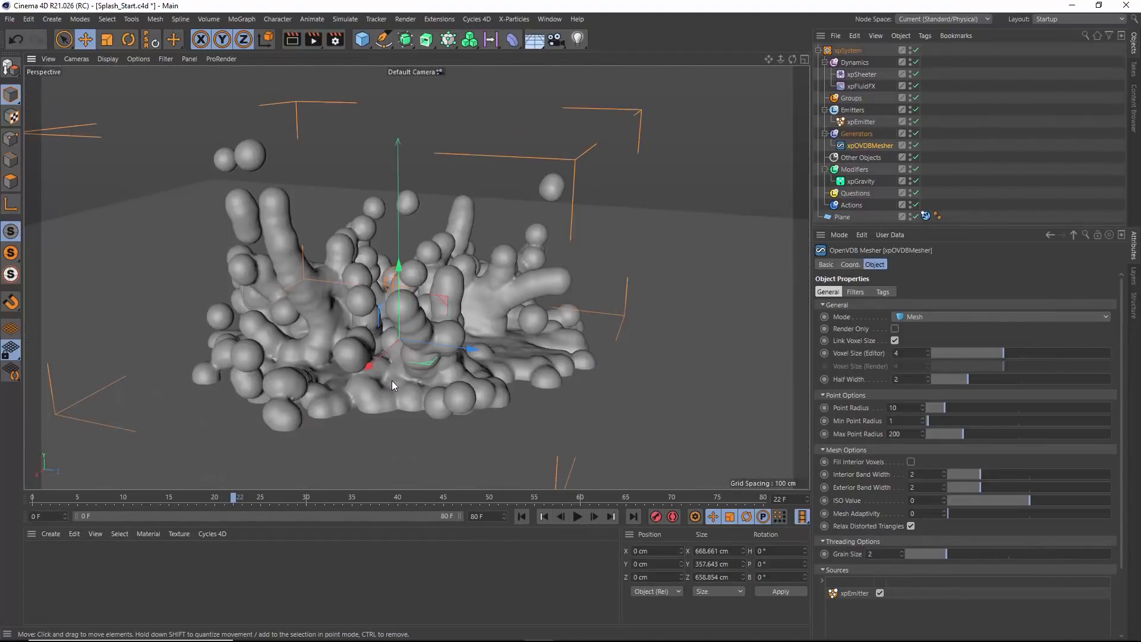
alt+drag(411, 382, 396, 402)
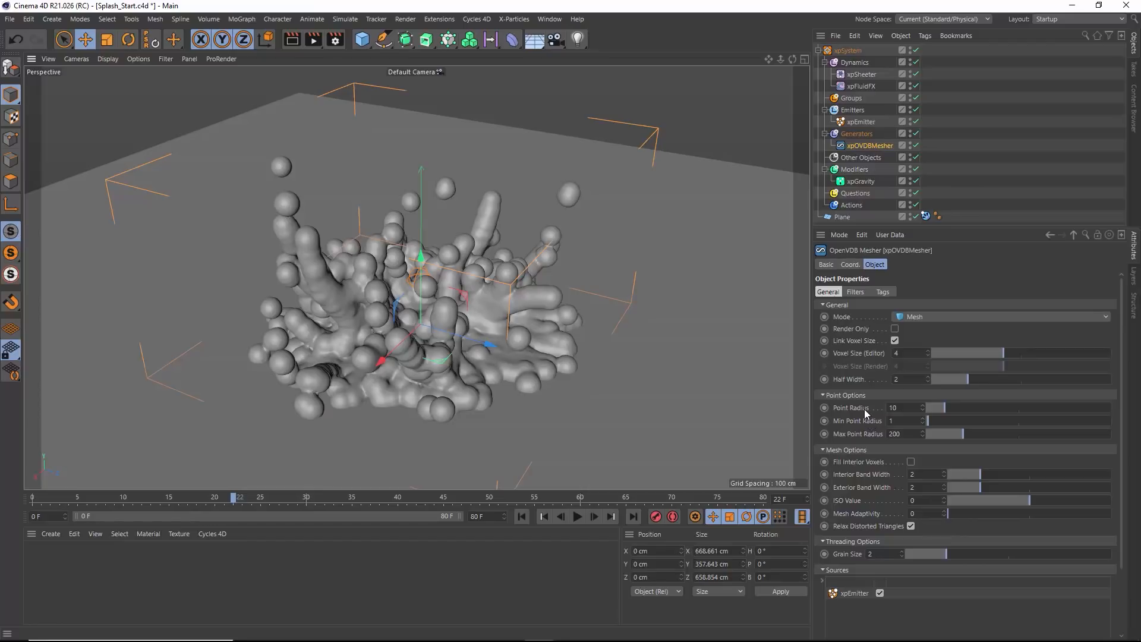
Lower the mesher's Point Radius to 2
click(923, 410)
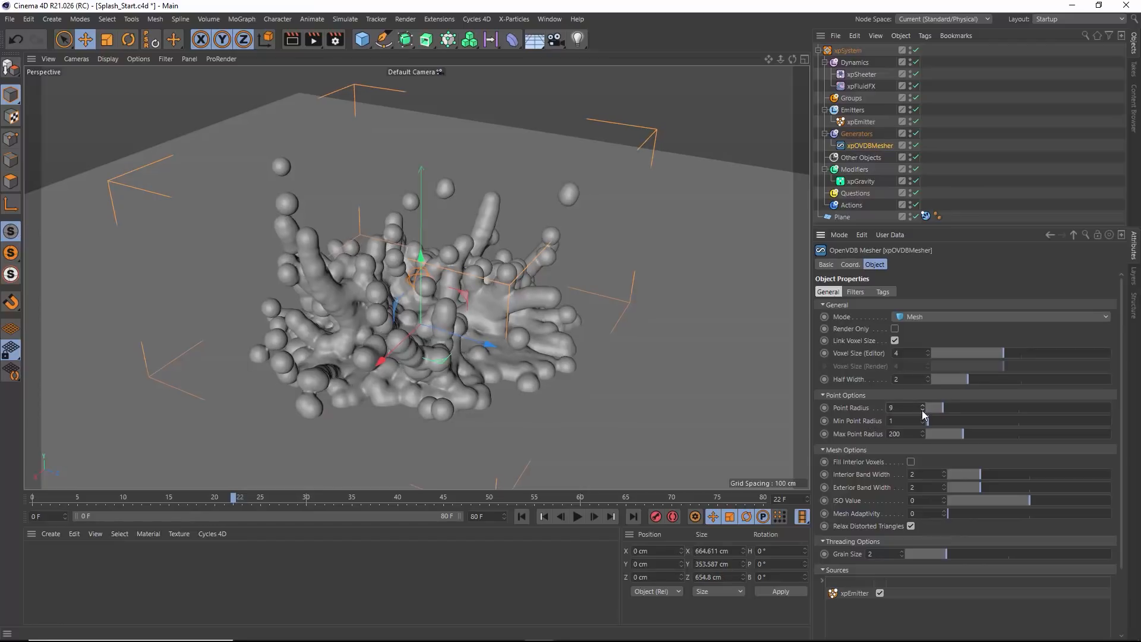
click(923, 411)
click(923, 411)
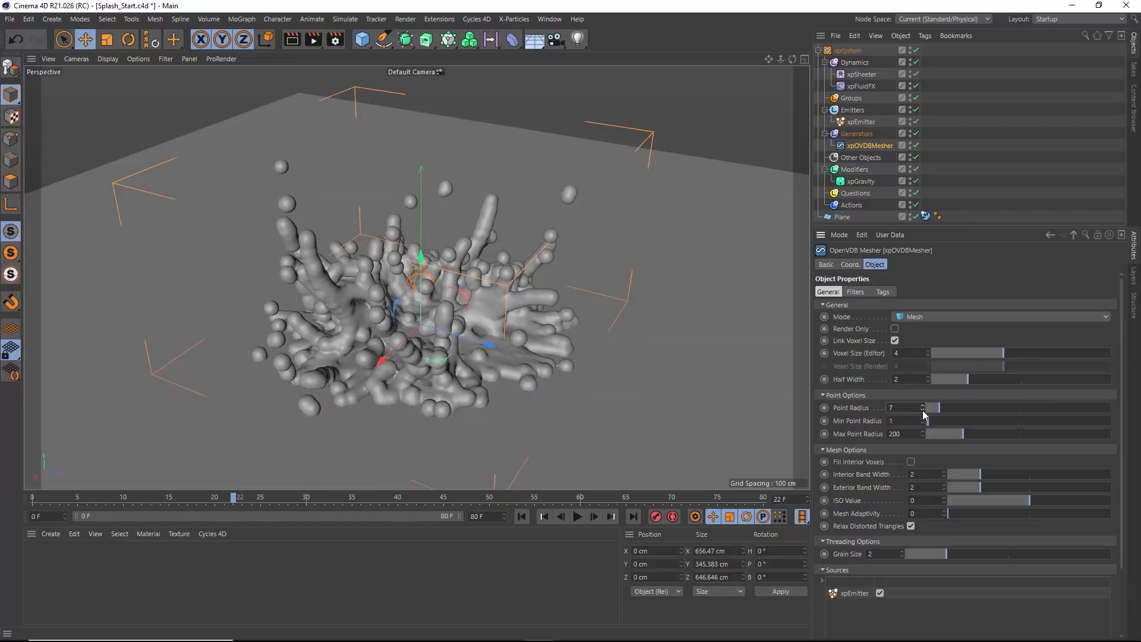
click(923, 410)
click(924, 410)
click(923, 410)
click(923, 410)
click(923, 410)
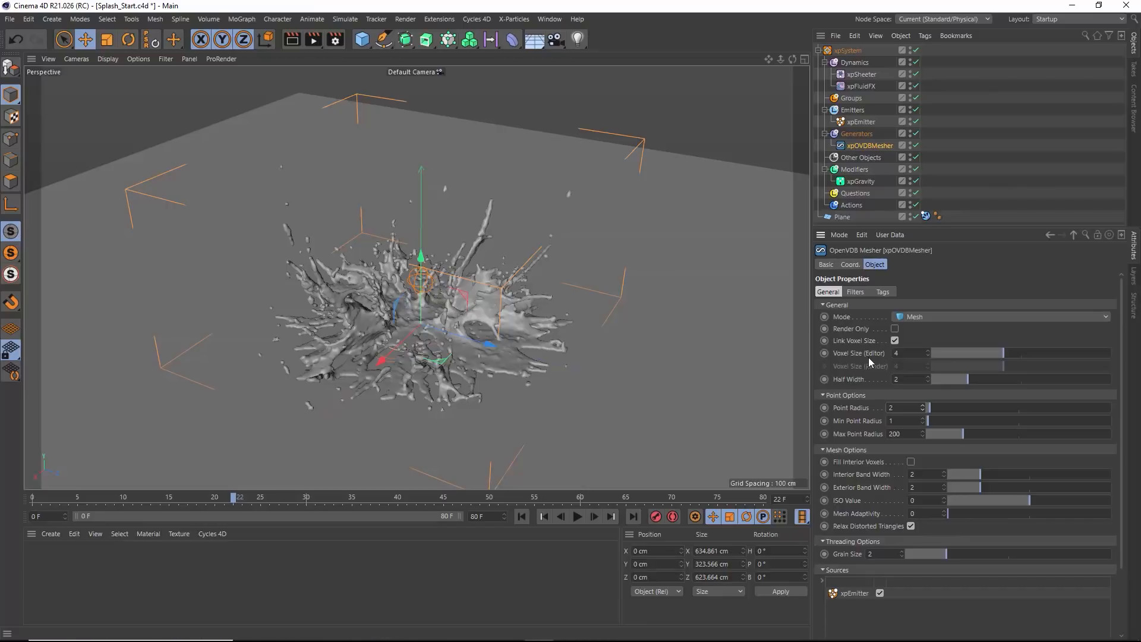
Show the mesh lines and reduce the mesher's editor Voxel Size to about 2.3 for a finer mesh
key(n)
key(b)
scroll(483, 349, up, 3)
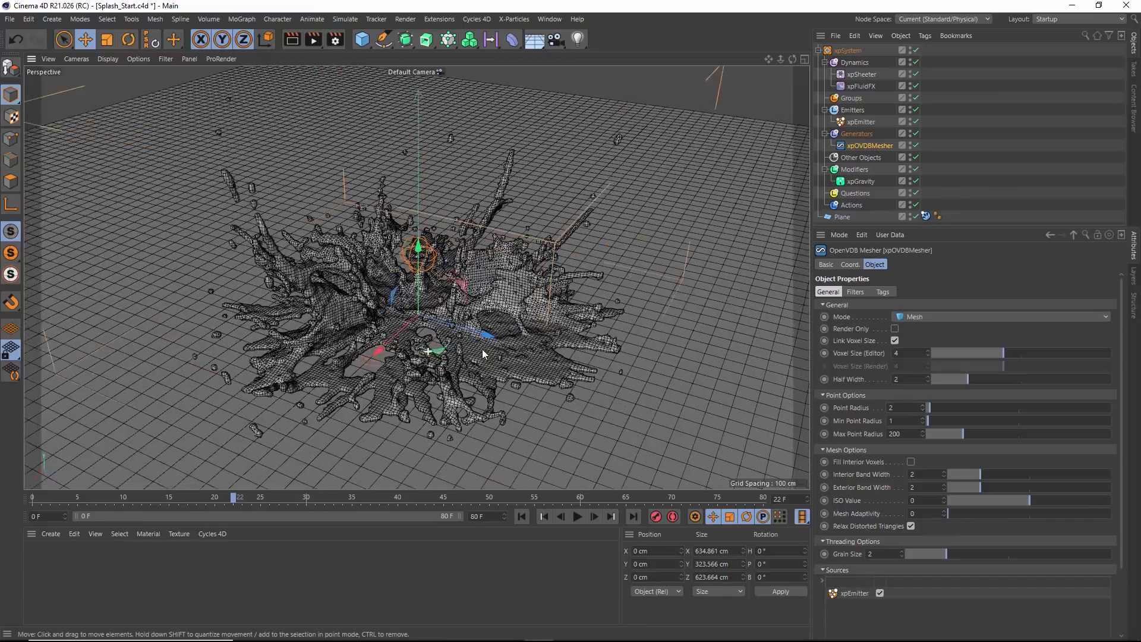
scroll(483, 349, up, 5)
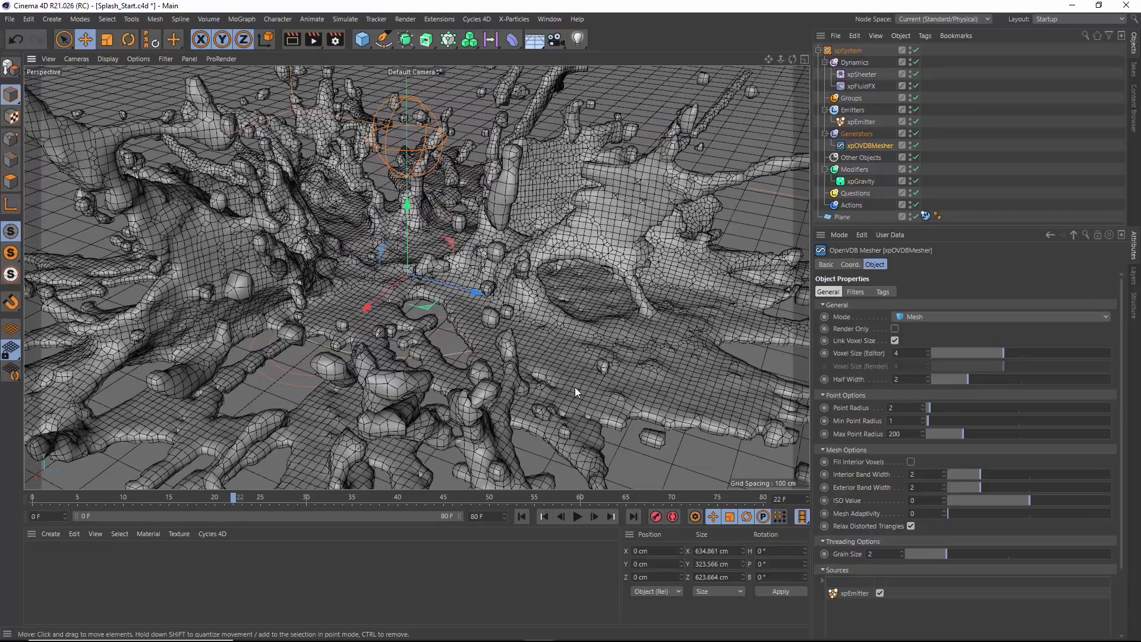
click(928, 355)
click(928, 355)
click(928, 355)
click(928, 356)
drag(994, 354, 972, 358)
scroll(475, 357, down, 5)
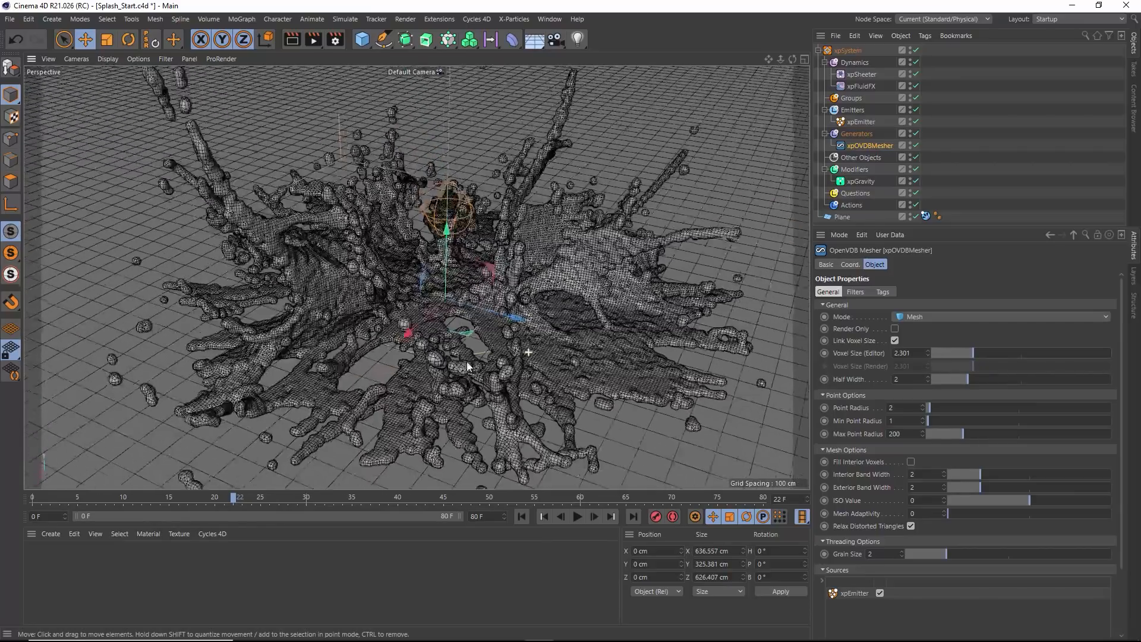
scroll(466, 362, down, 3)
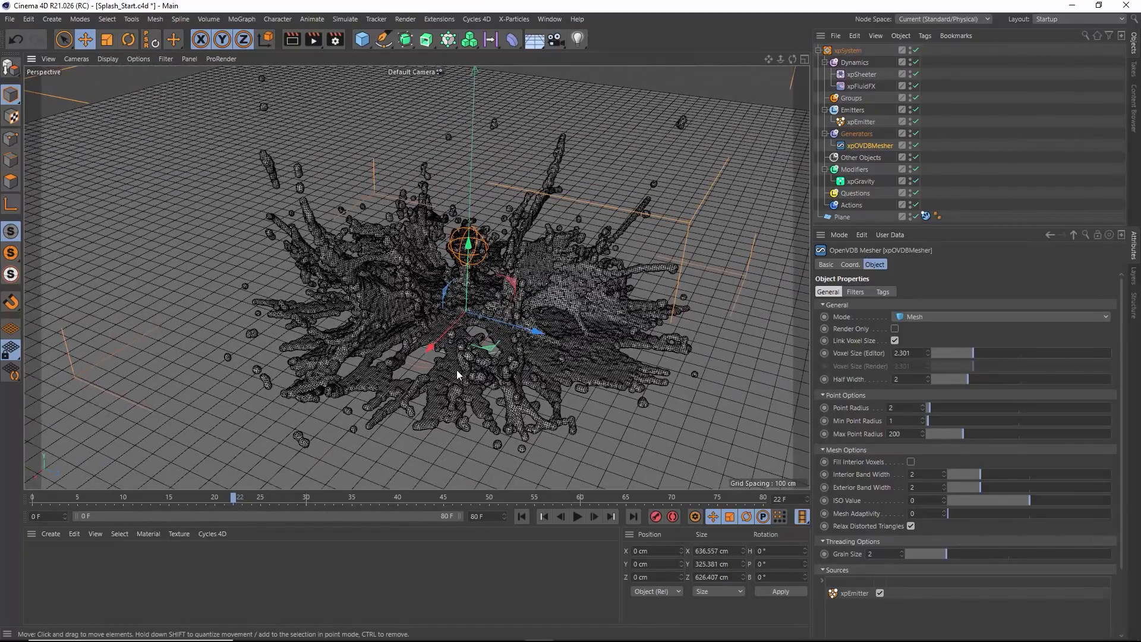
Hide the mesh lines and enable the mesher's filters so the Median filter smooths the splash
key(n)
key(a)
mouse_move(518, 375)
alt+mouse_down()
mouse_move(524, 352)
mouse_move(493, 365)
mouse_move(491, 398)
mouse_move(569, 385)
mouse_move(505, 390)
mouse_move(526, 384)
mouse_move(510, 398)
mouse_move(505, 338)
mouse_move(496, 382)
alt+mouse_up()
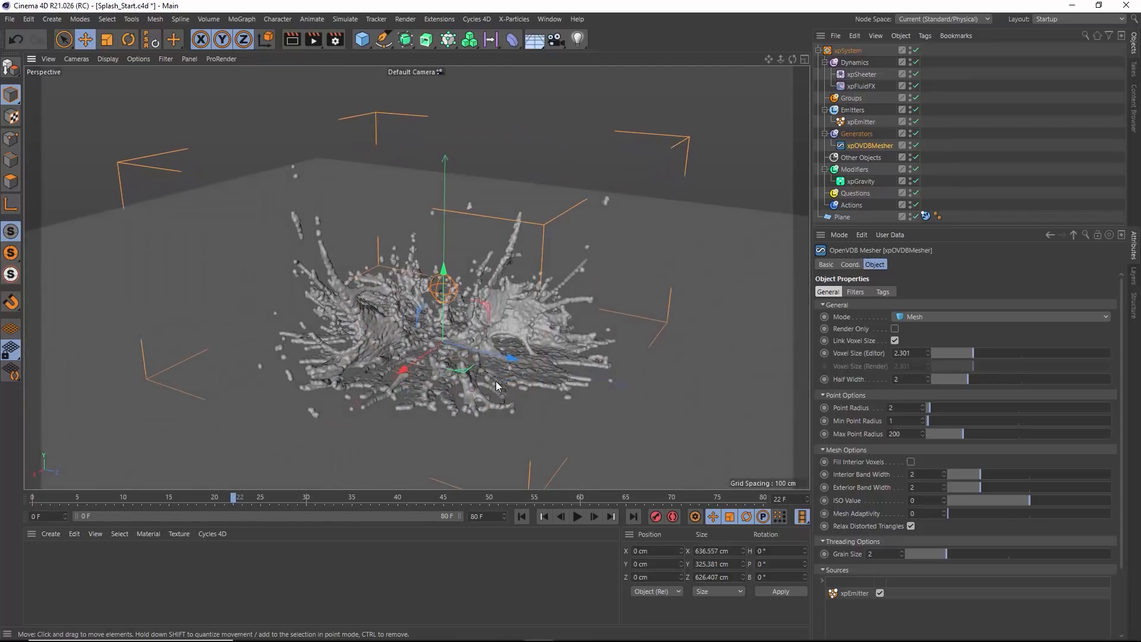
click(855, 292)
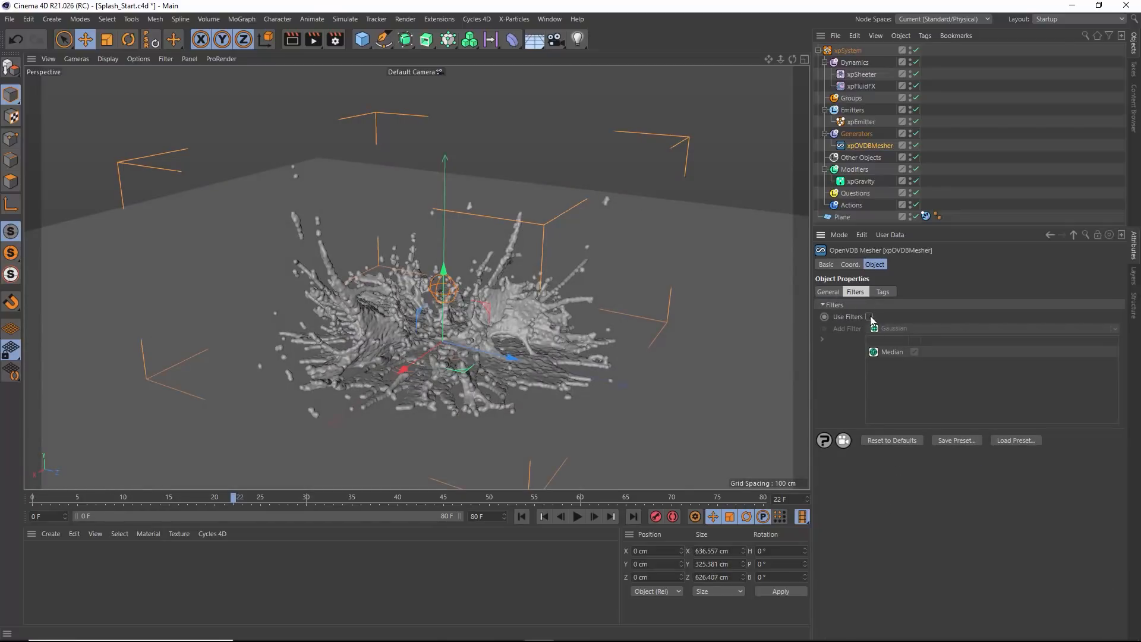
click(869, 317)
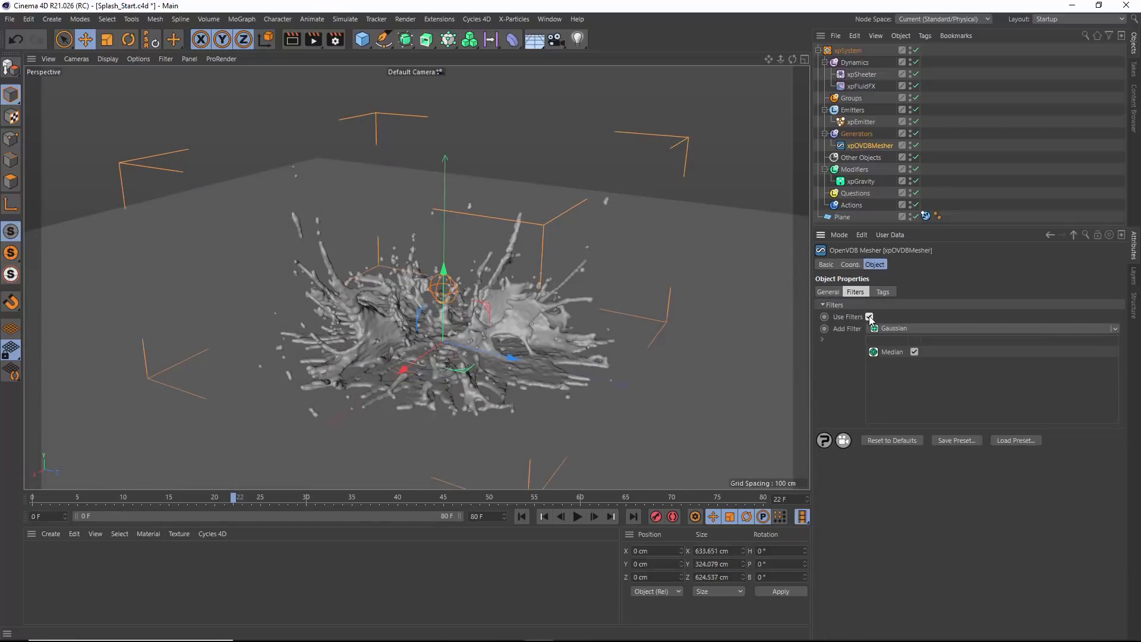
Examine the filtered splash mesh up close, both with and without its polygon lines
alt+middle_drag(516, 354, 497, 351)
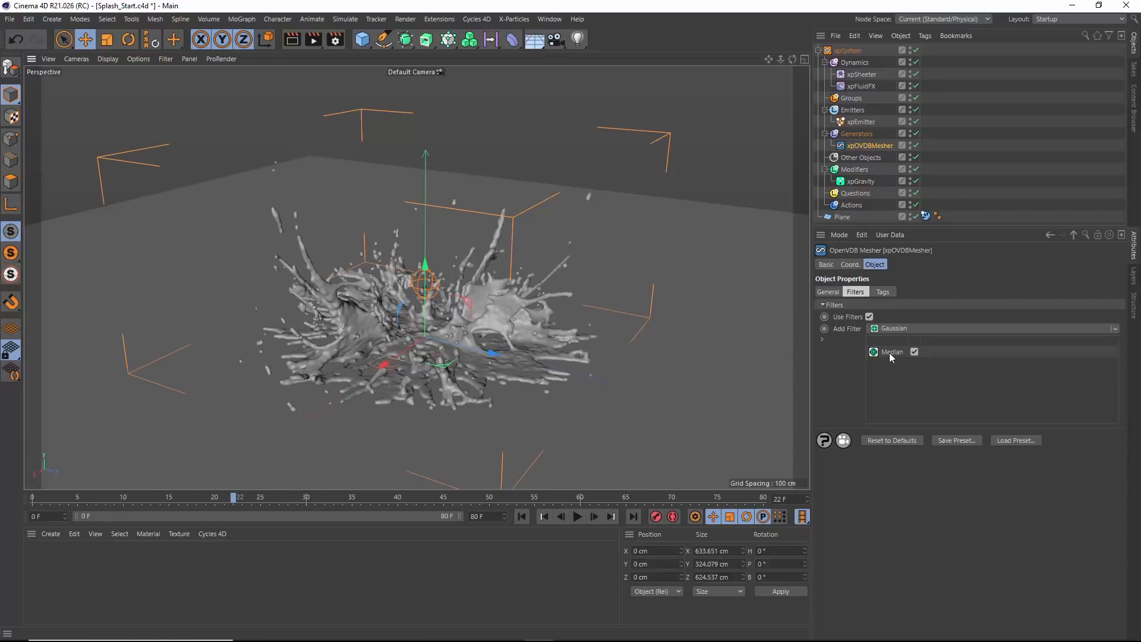
scroll(470, 329, up, 4)
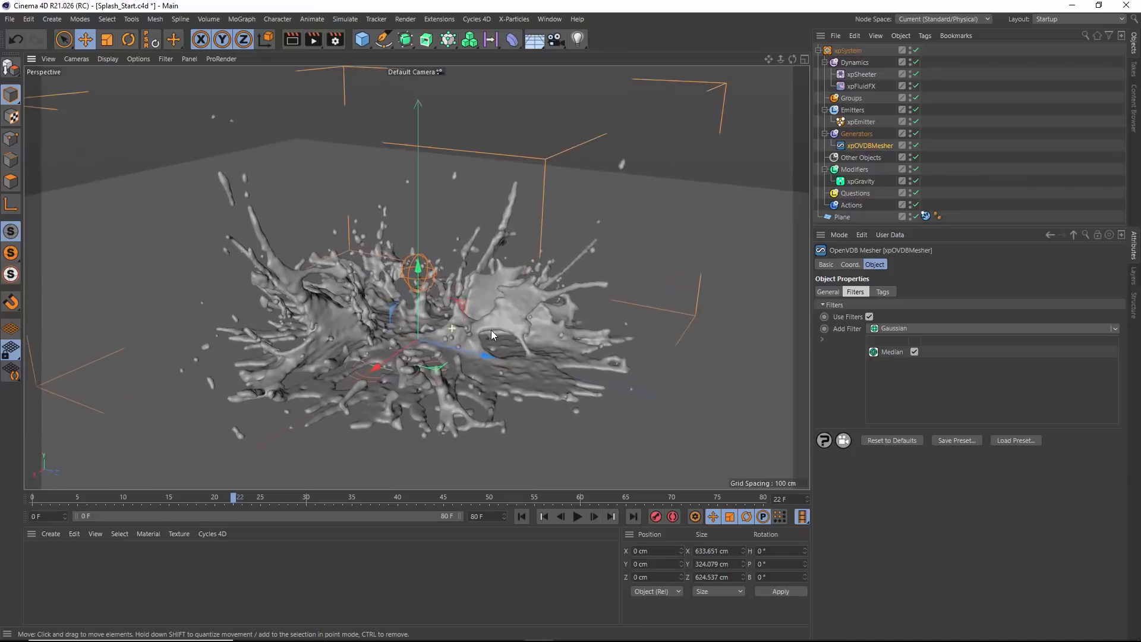
key(n)
key(f)
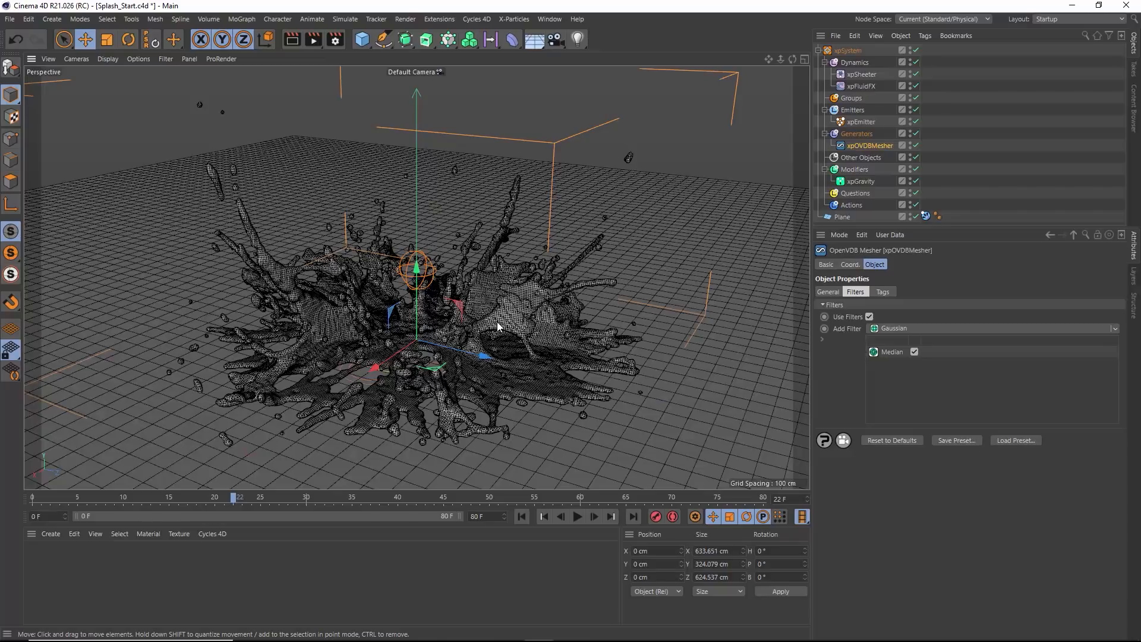
key(n)
key(a)
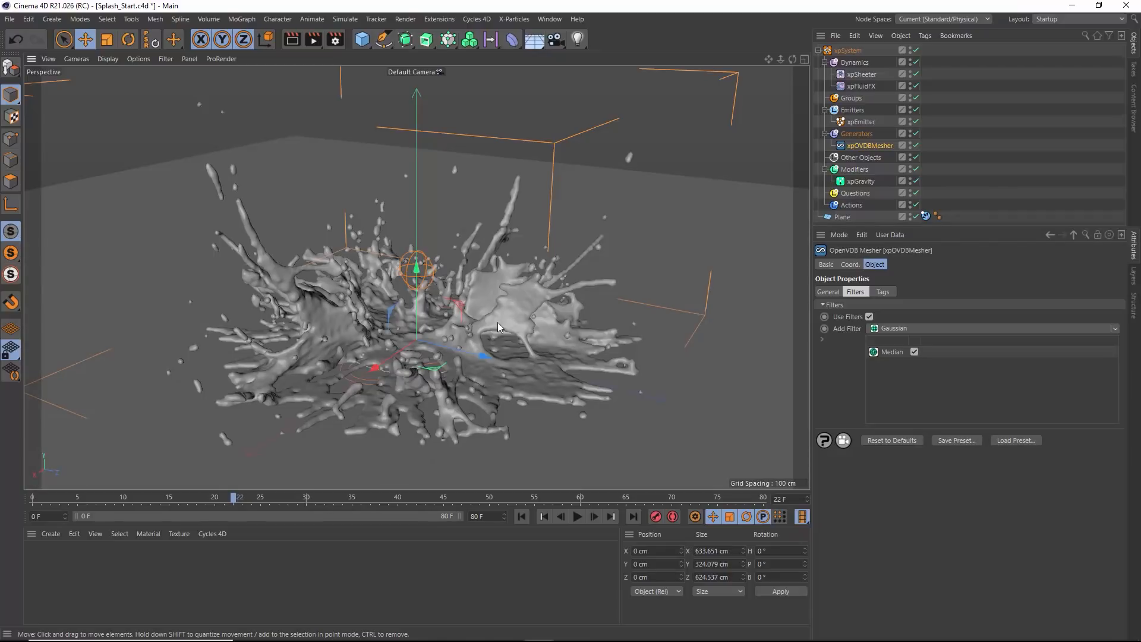
alt+right_drag(505, 320, 497, 323)
alt+middle_drag(503, 326, 500, 315)
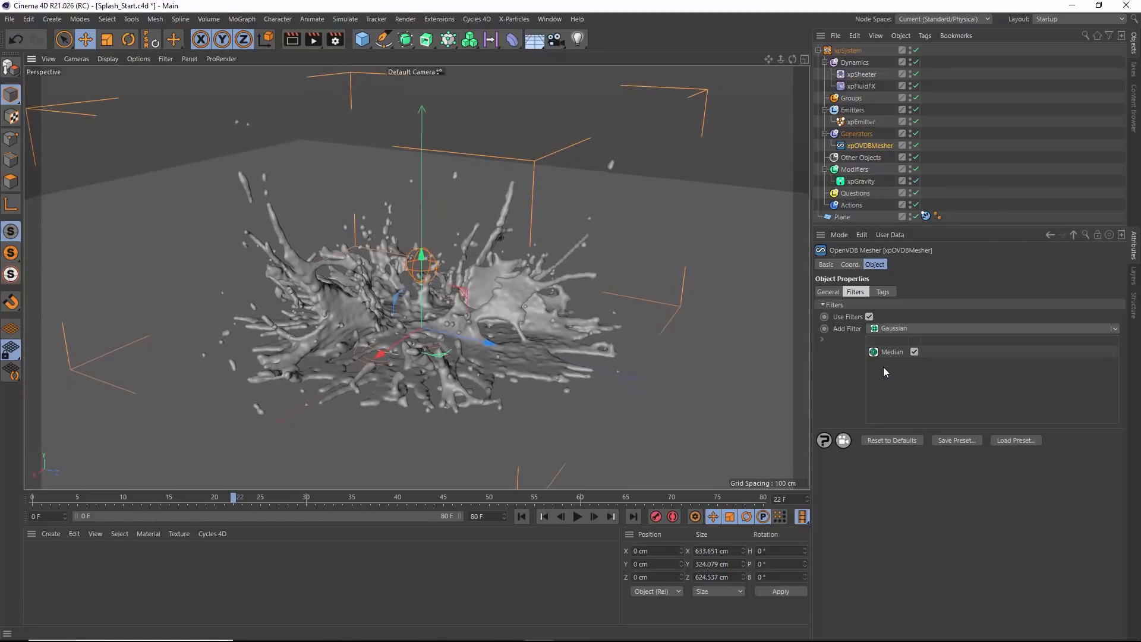
Try a Gaussian filter in place of Median on the mesher, and switch back to Median with Gaussian disabled
click(915, 352)
click(893, 328)
mouse_move(478, 333)
alt+mouse_down()
mouse_move(476, 324)
mouse_move(454, 366)
mouse_move(476, 379)
mouse_move(541, 339)
mouse_move(470, 319)
alt+mouse_up()
click(920, 363)
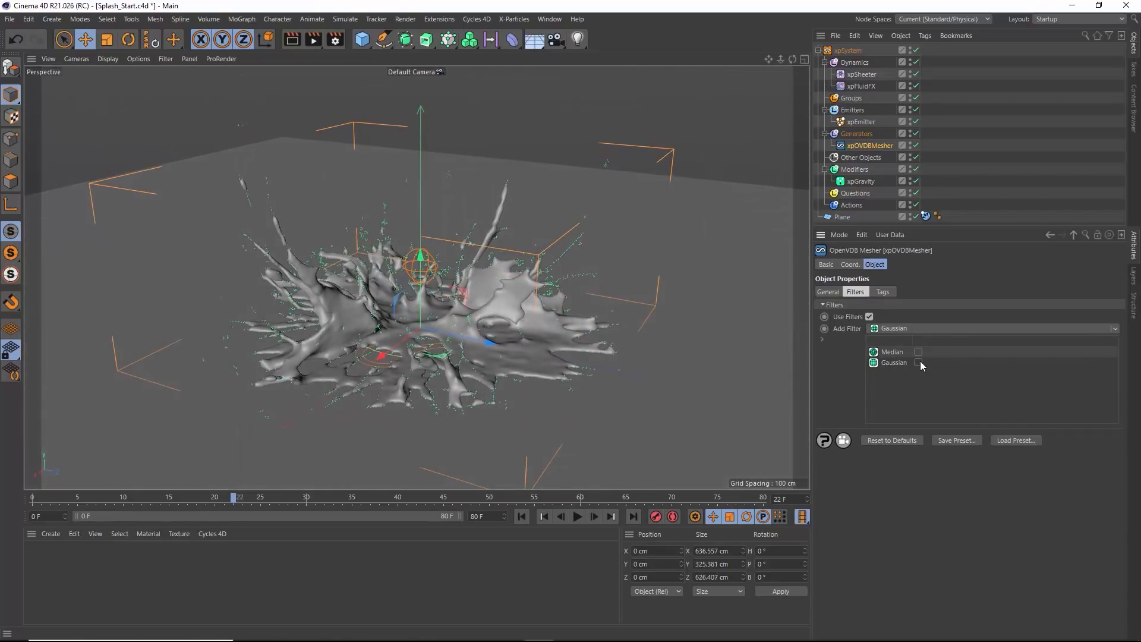
click(918, 352)
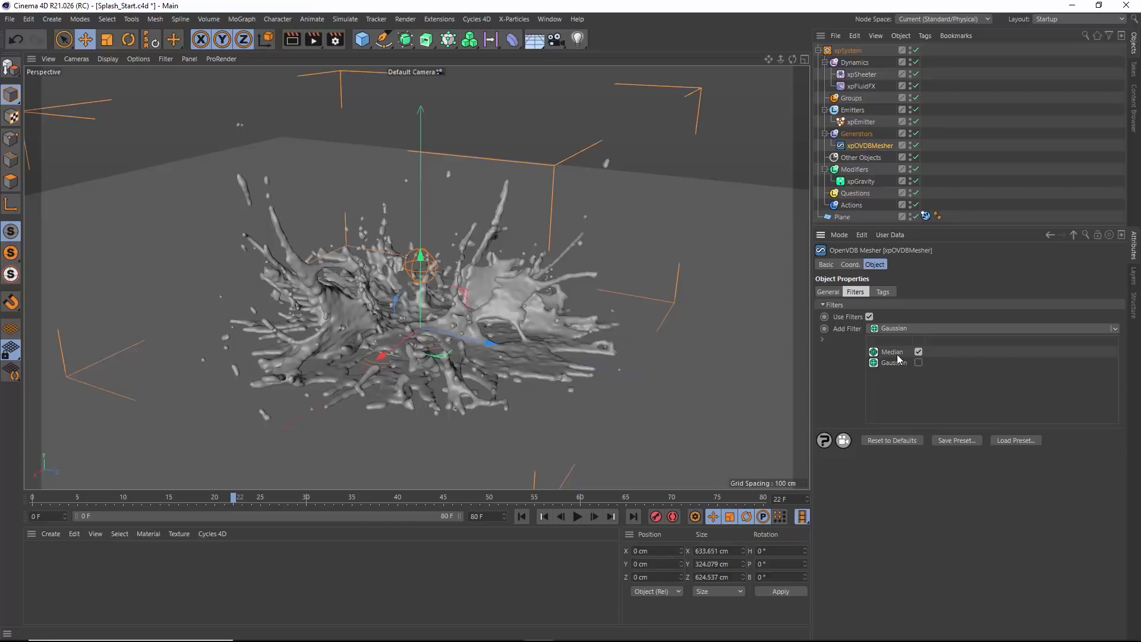
Add an Offset filter to the mesher and show its settings
click(1115, 328)
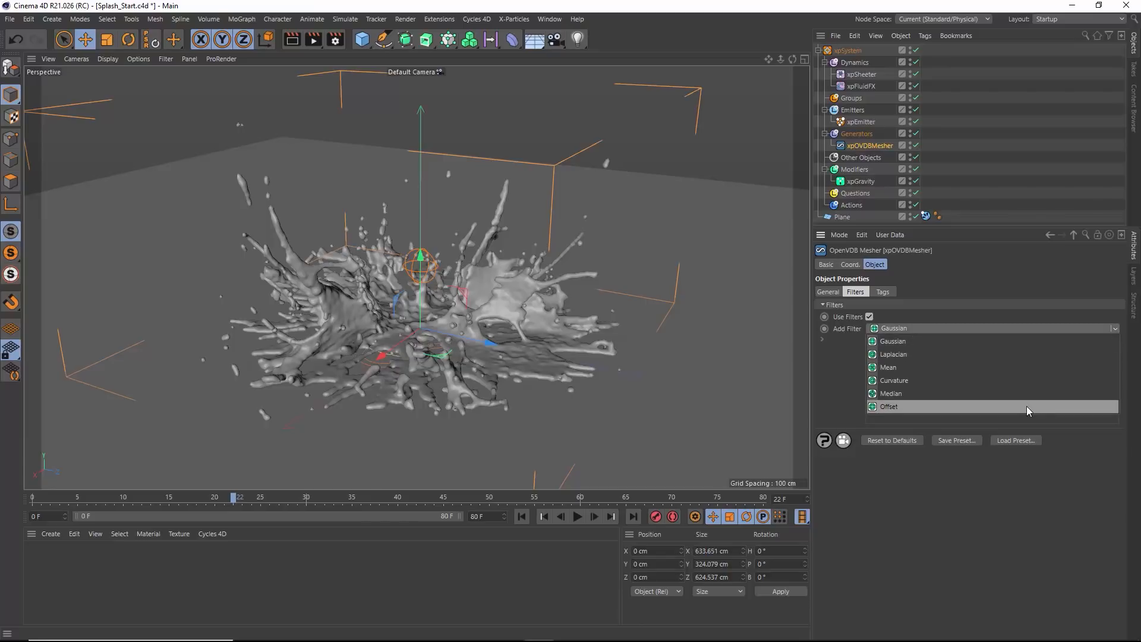
click(1025, 407)
click(884, 374)
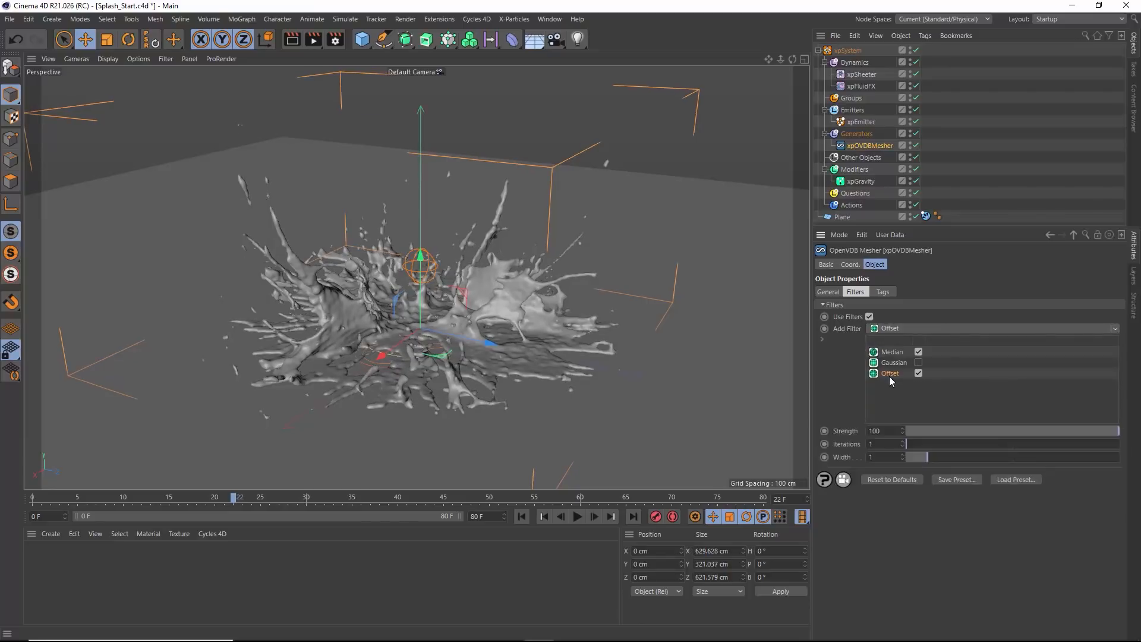
Set the mesher's Offset filter Width to 1.2 and check the thinned splash from several angles
mouse_move(935, 458)
mouse_down()
mouse_move(947, 457)
mouse_move(935, 459)
mouse_up()
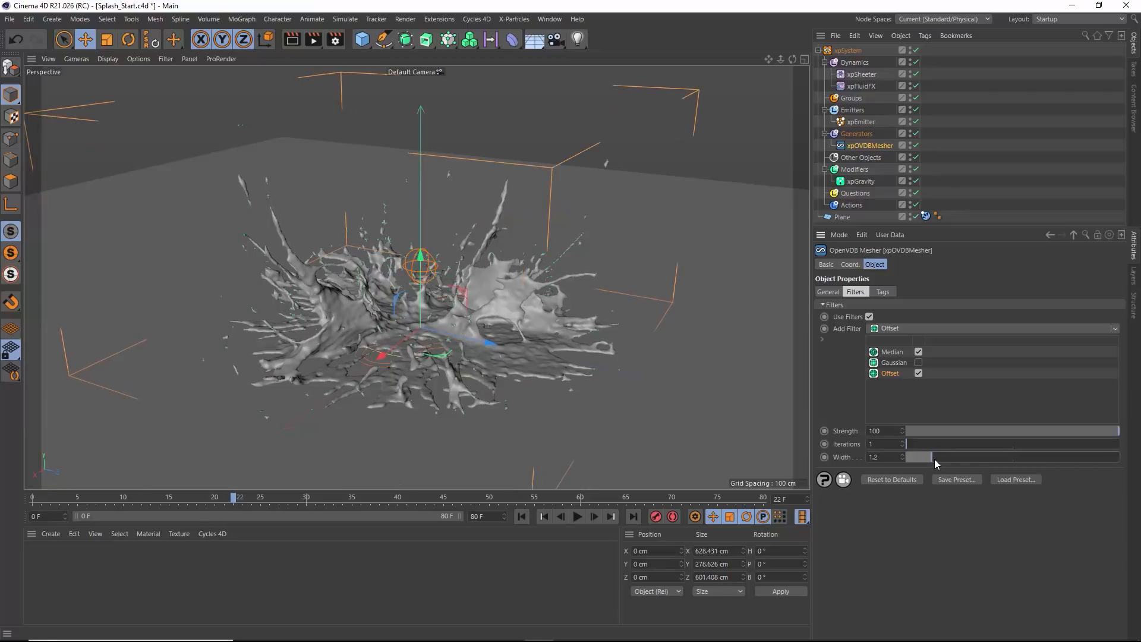
mouse_move(466, 329)
alt+mouse_down()
mouse_move(488, 350)
mouse_move(529, 358)
mouse_move(598, 326)
mouse_move(495, 320)
mouse_move(418, 346)
mouse_move(462, 344)
alt+mouse_up()
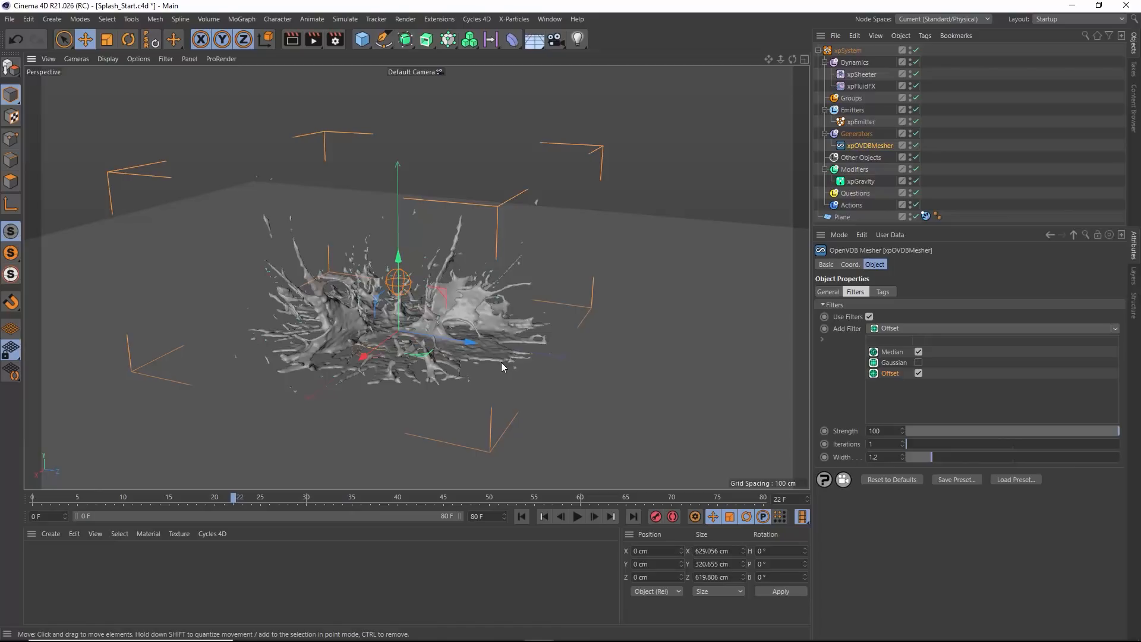
mouse_move(501, 358)
alt+mouse_down()
mouse_move(470, 373)
mouse_move(479, 361)
alt+mouse_up()
alt+right_drag(479, 361, 526, 369)
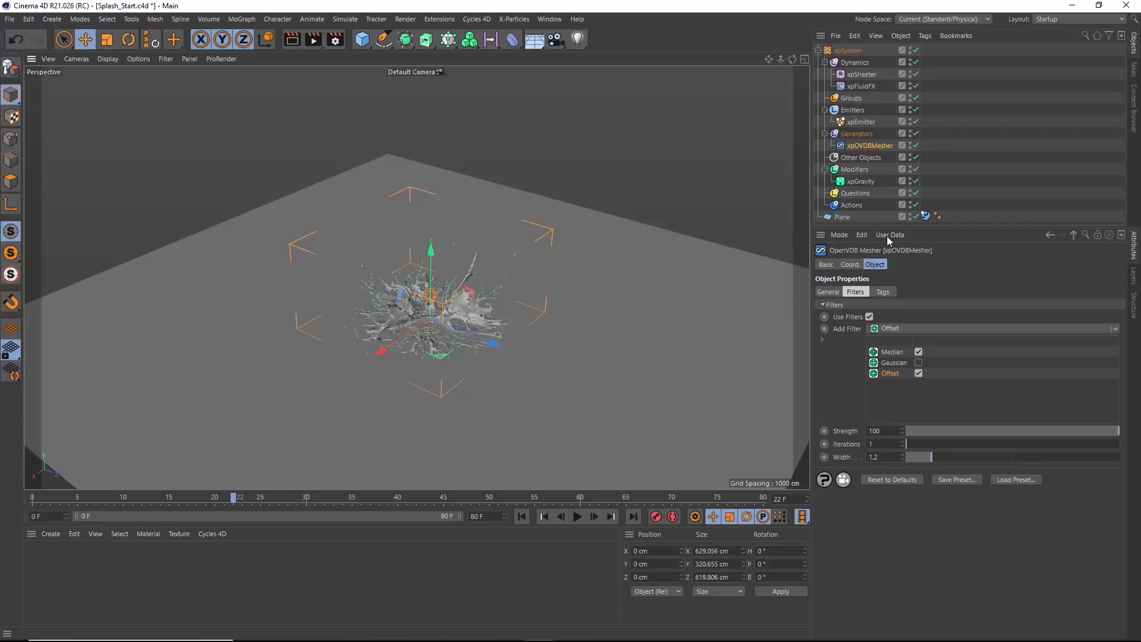
Add a Connect object at the end of the object hierarchy and nest the Plane inside it
drag(945, 227, 952, 390)
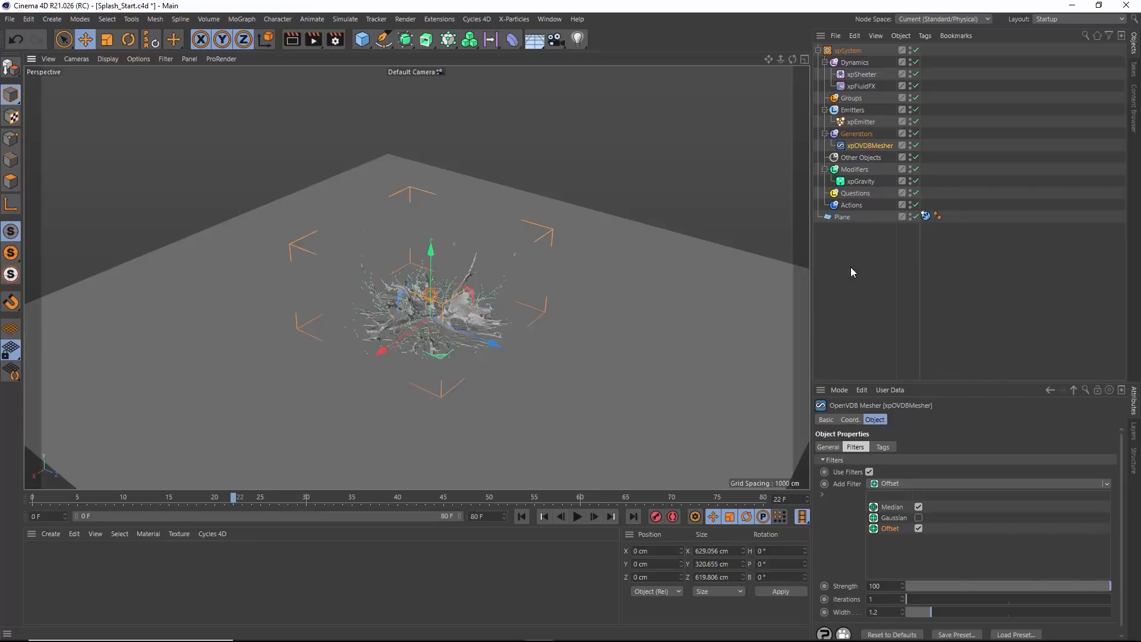
click(842, 218)
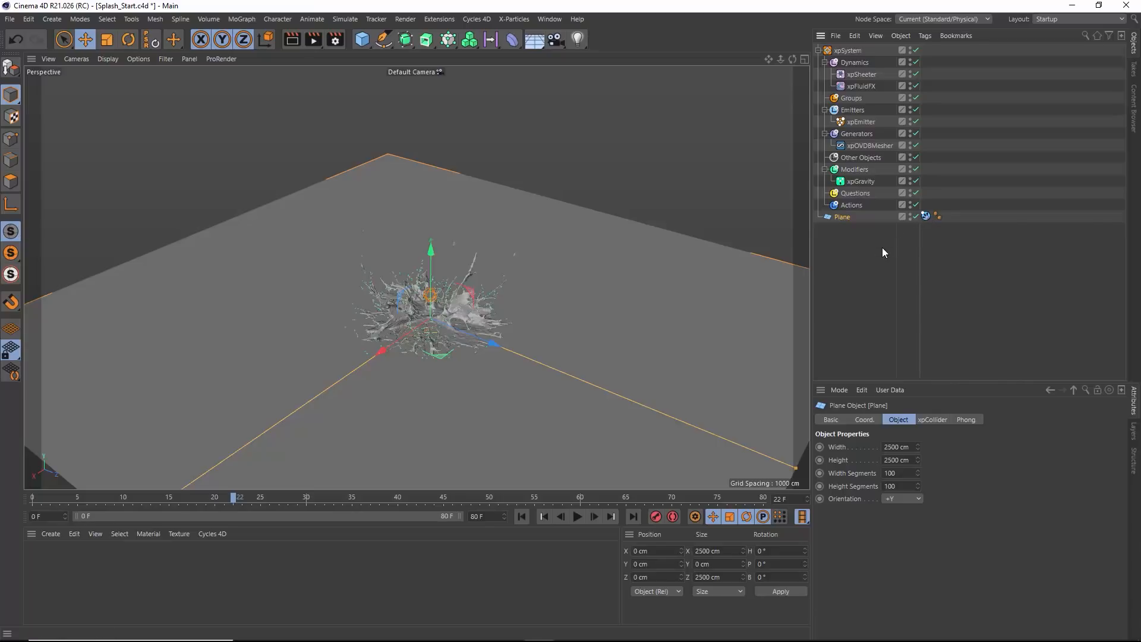
click(405, 39)
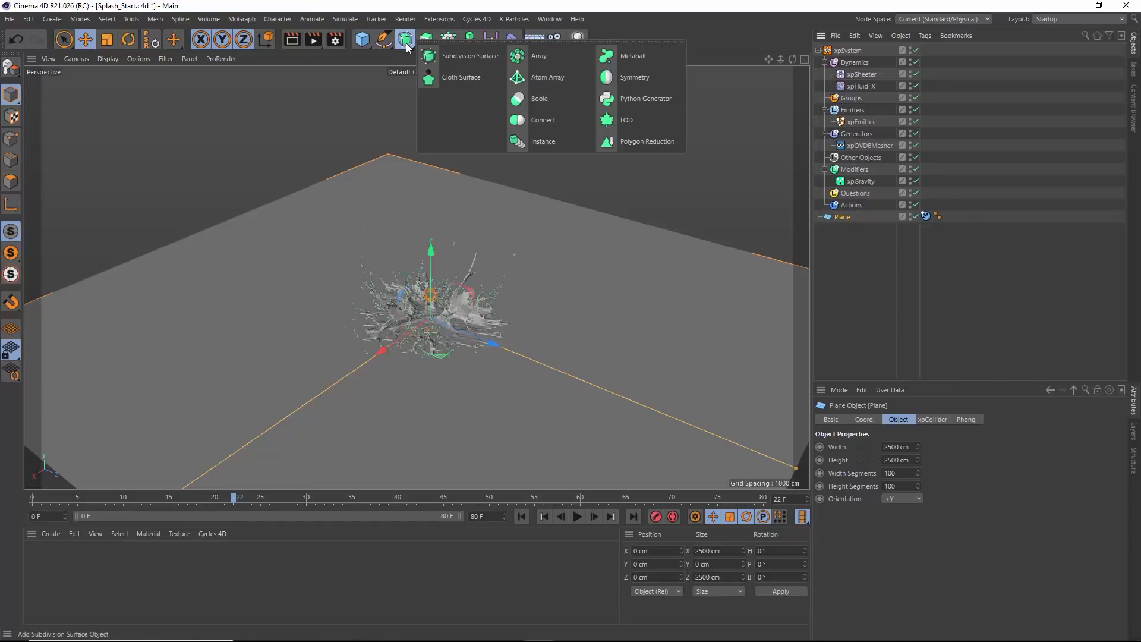
click(538, 120)
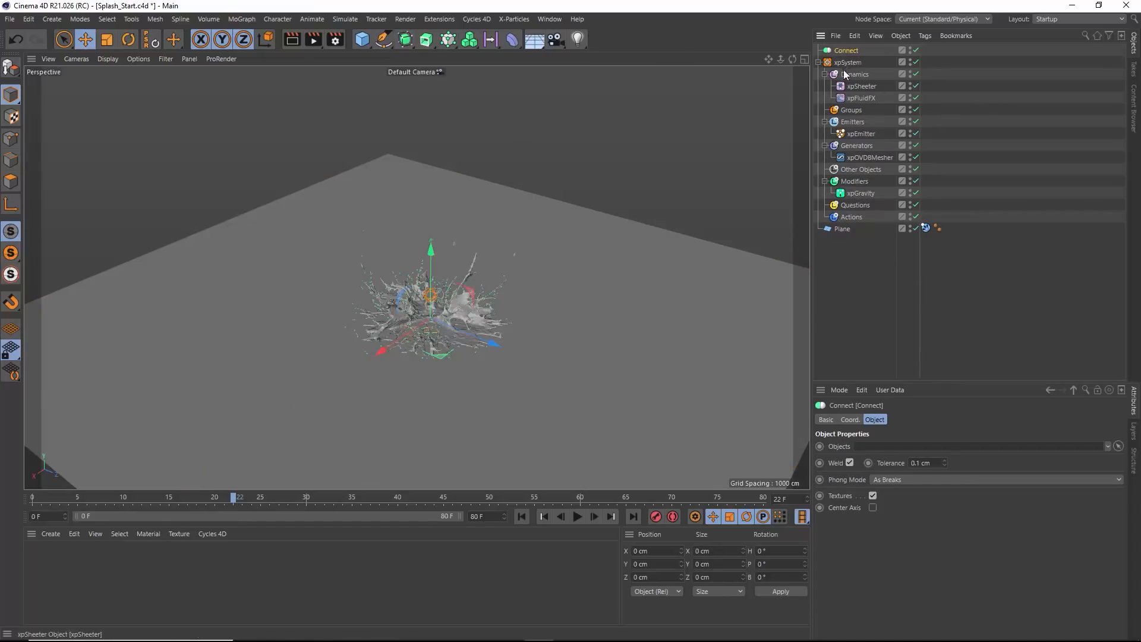
drag(852, 51, 866, 247)
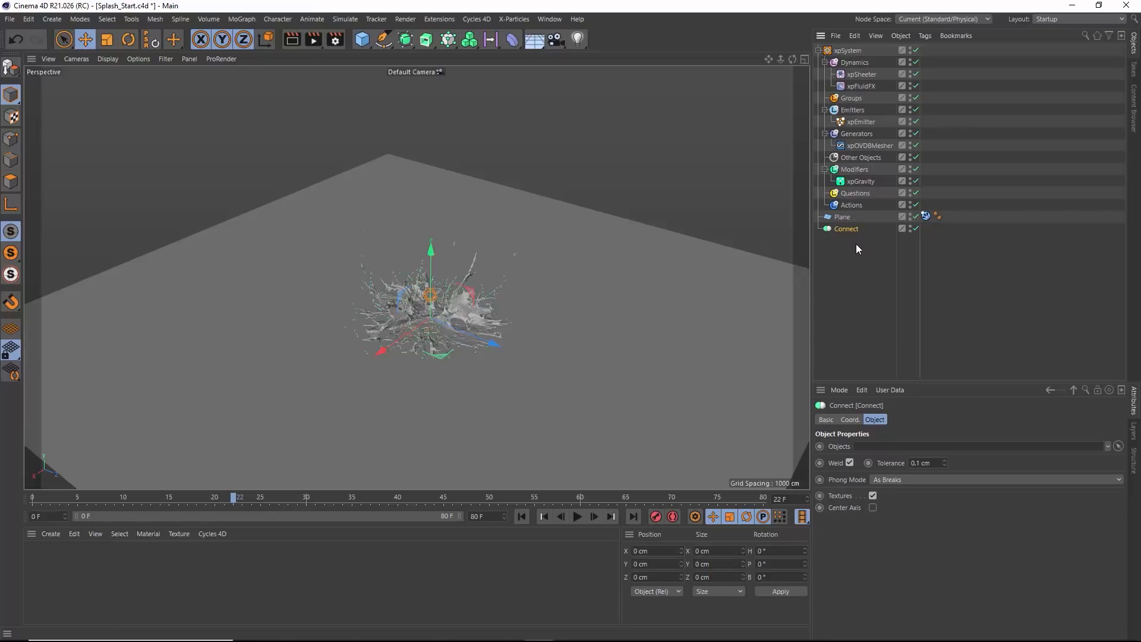
drag(846, 219, 851, 230)
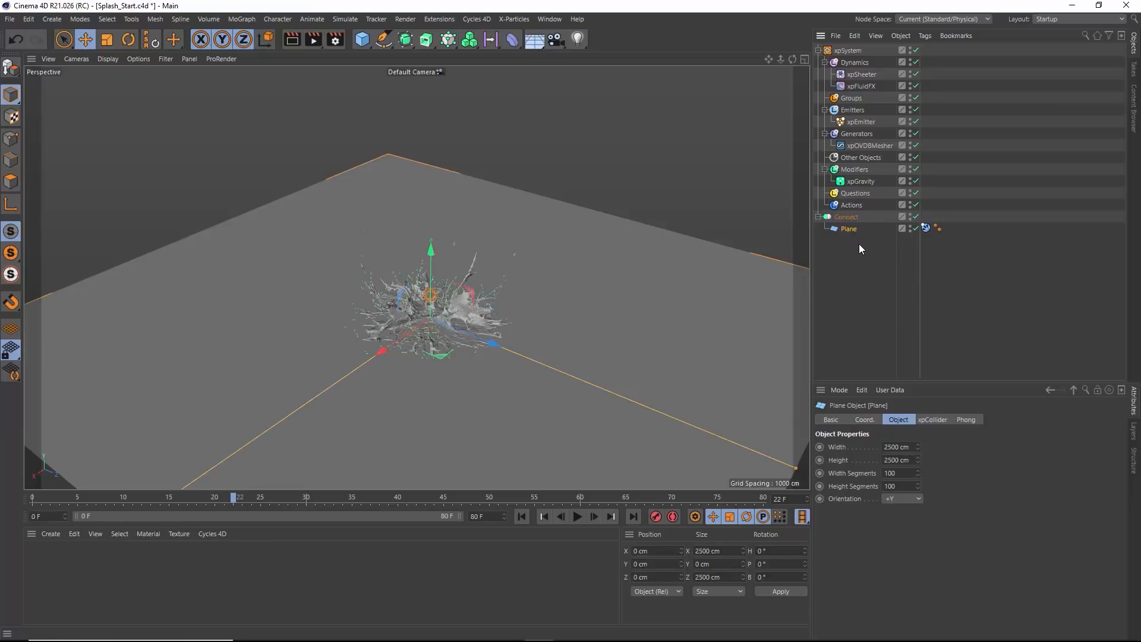
Move the Plane's xpCollider tag to the Connect object and add an xpDynamics tag to the Plane
drag(928, 232, 929, 217)
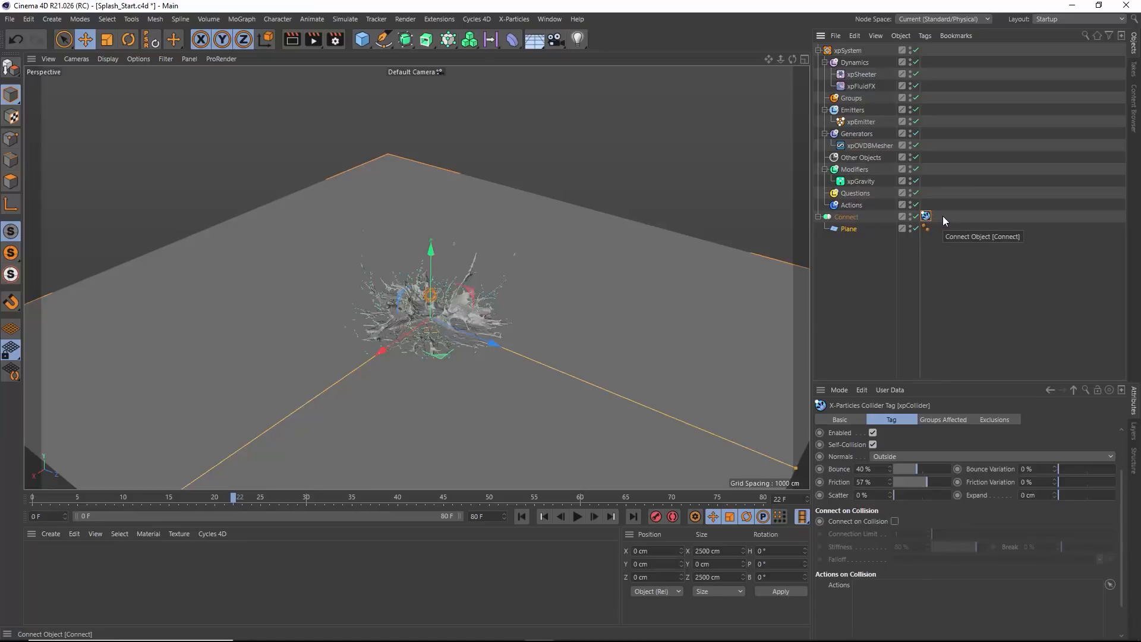
click(855, 231)
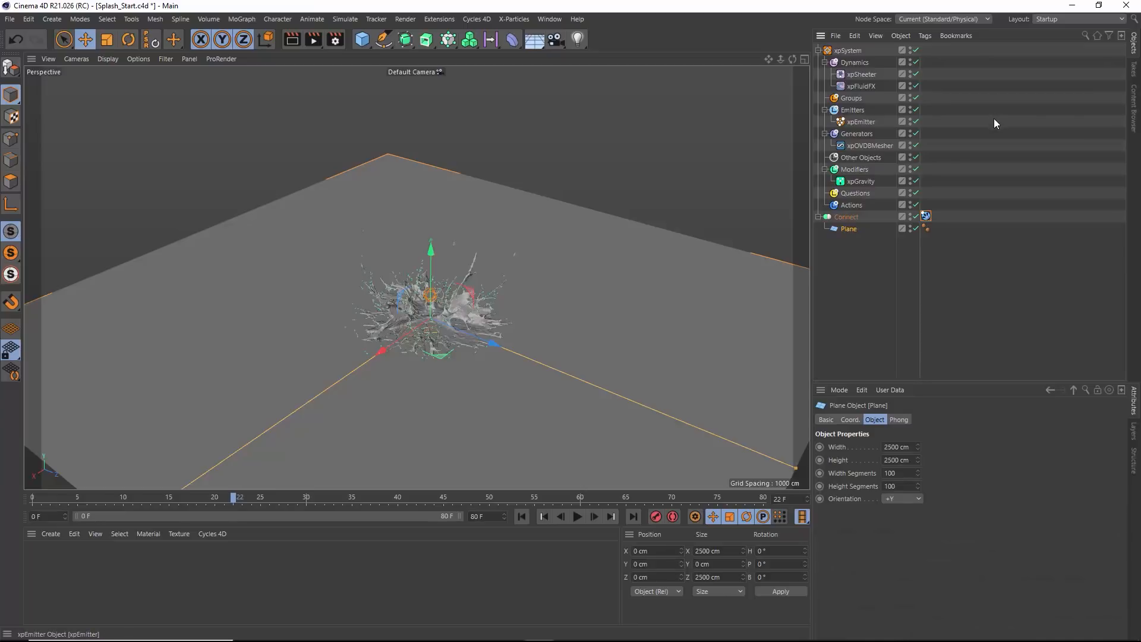
click(925, 36)
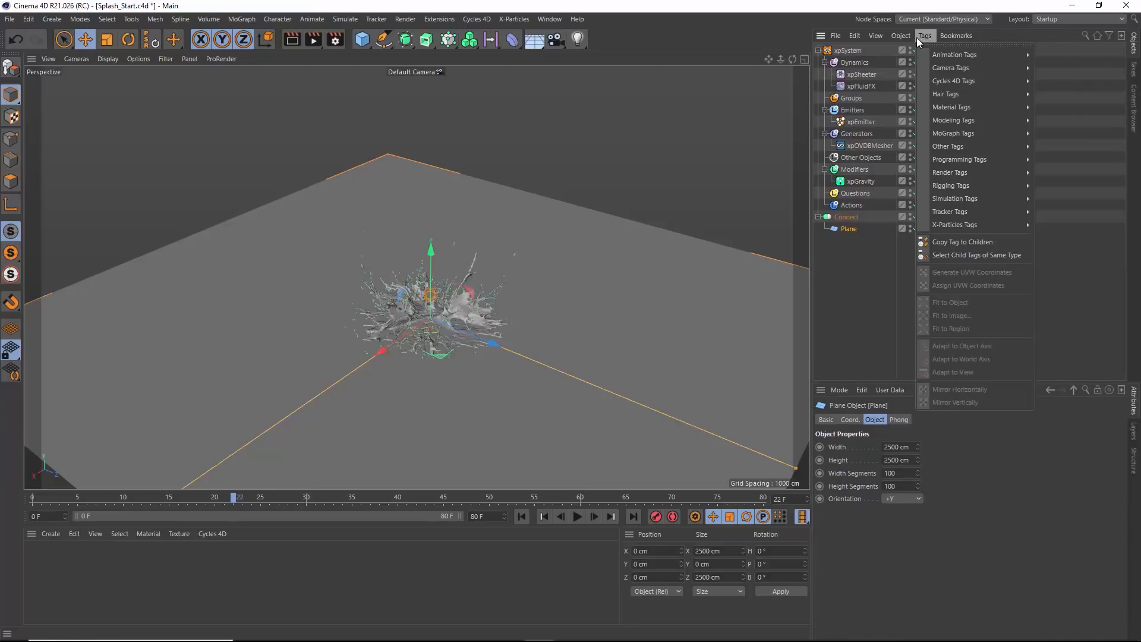
mouse_move(975, 224)
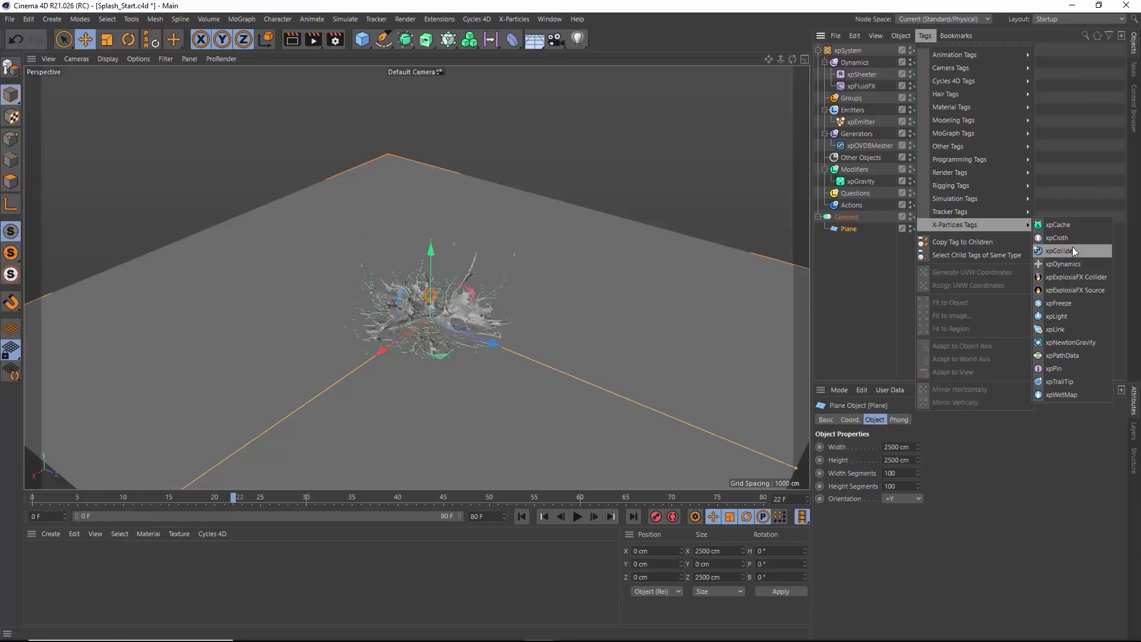
click(1056, 265)
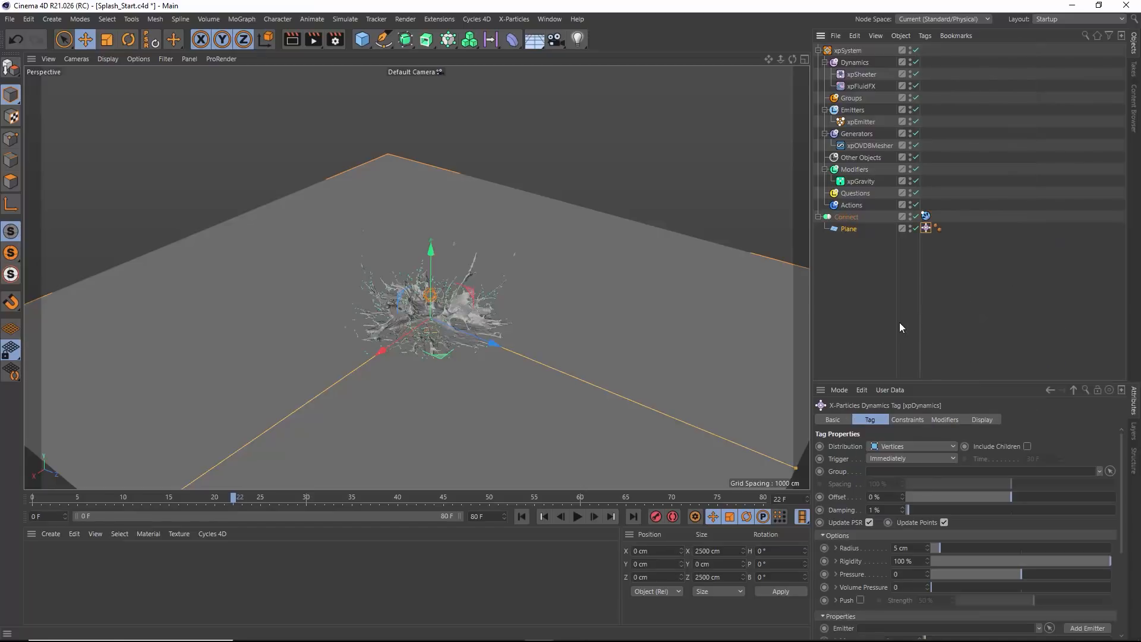
Advance the simulation one frame and examine the dynamics particles on the plane's vertices around the splash
click(595, 518)
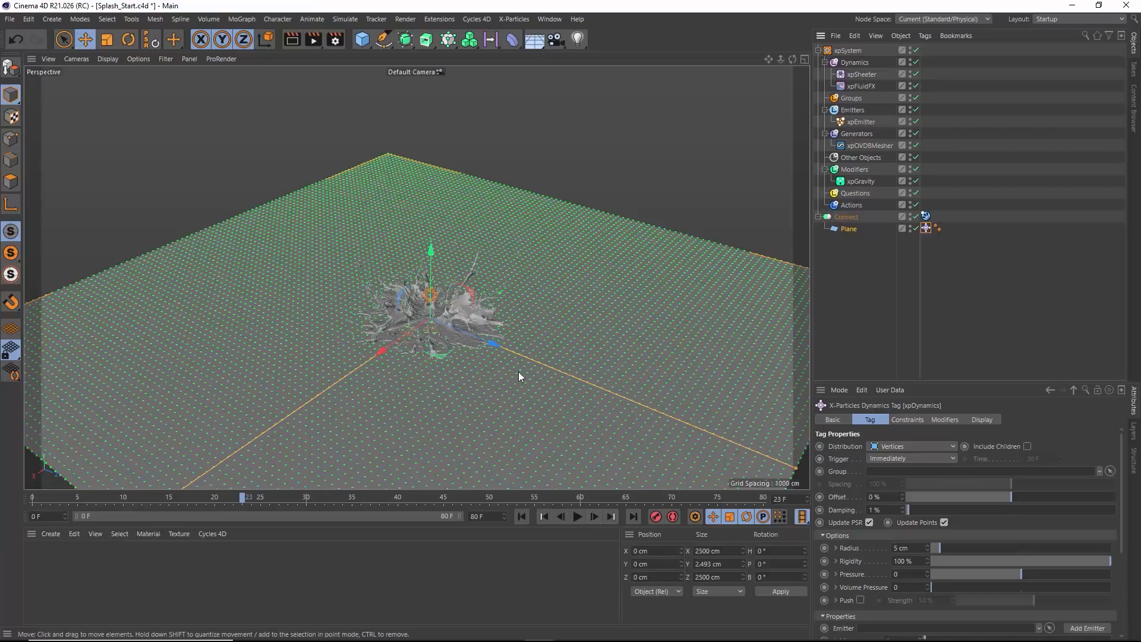
alt+right_drag(499, 359, 599, 363)
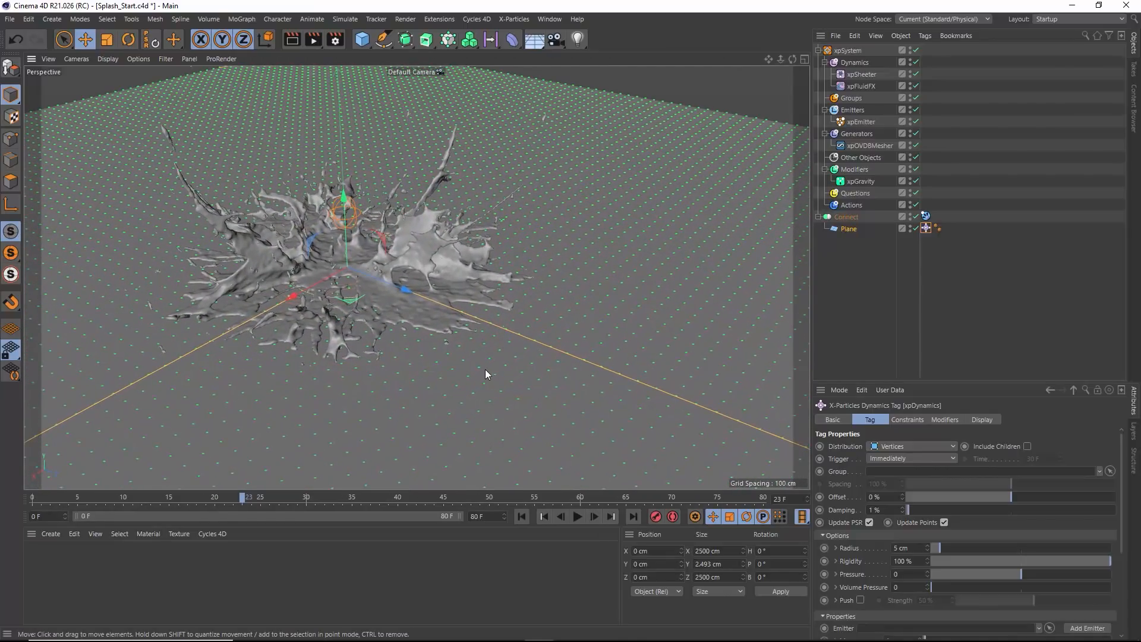
alt+right_drag(504, 389, 558, 382)
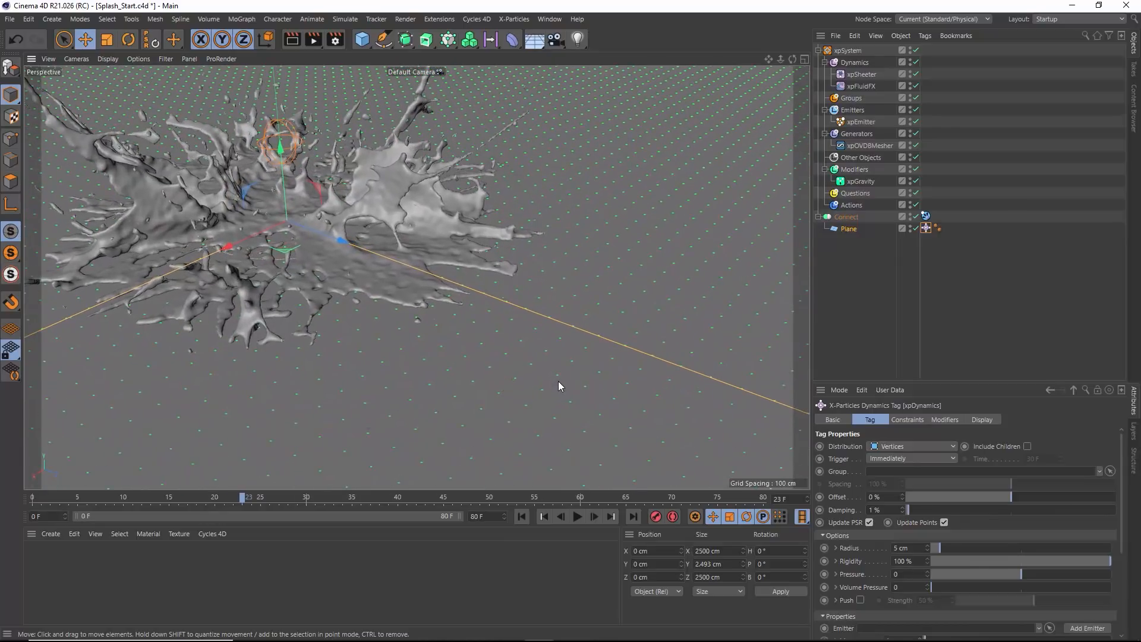
alt+drag(526, 376, 491, 378)
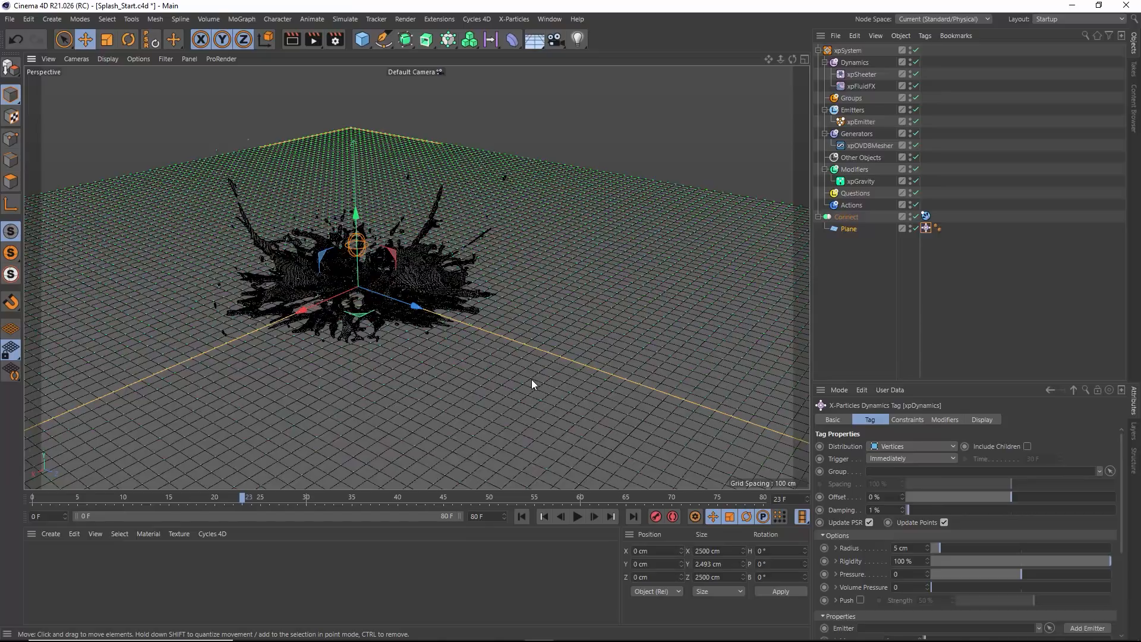
scroll(532, 383, down, 6)
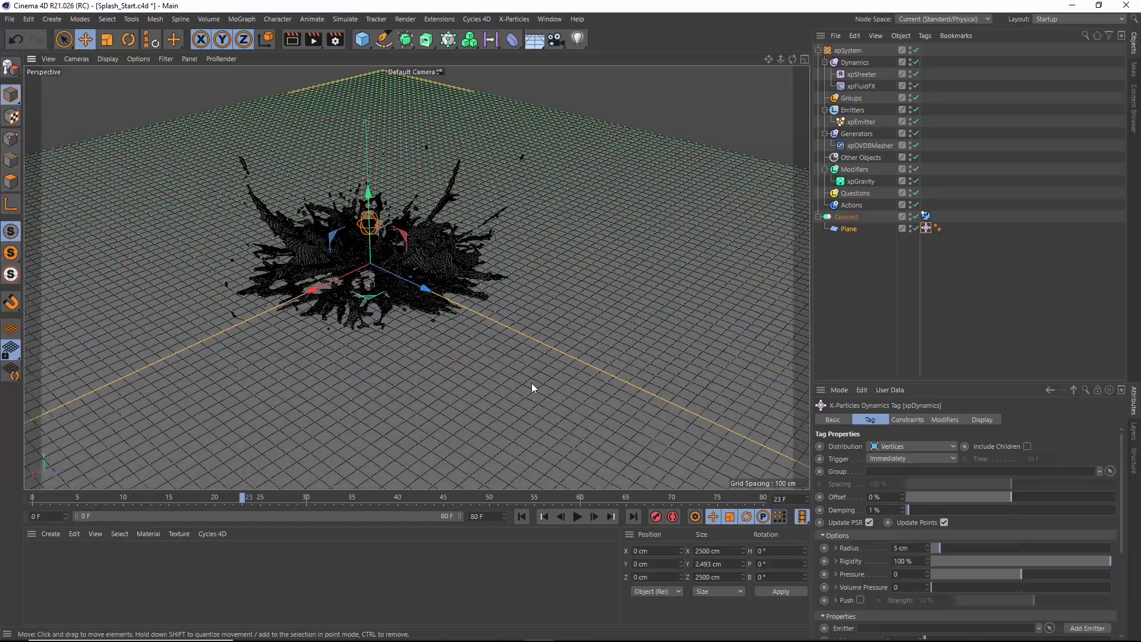
scroll(494, 392, down, 5)
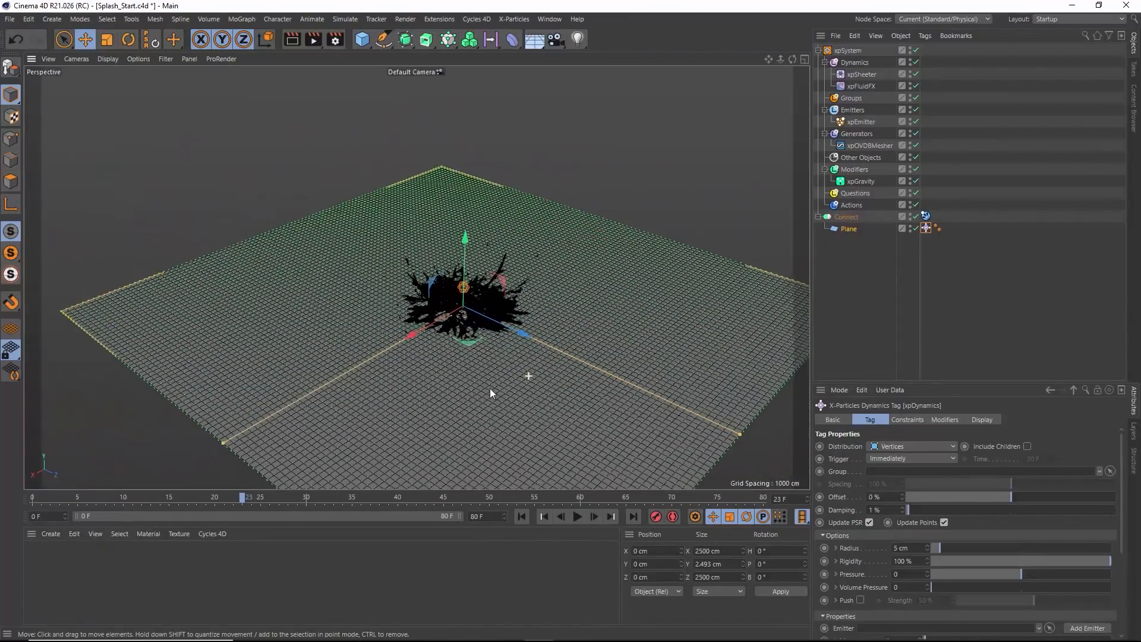
alt+middle_drag(499, 392, 458, 389)
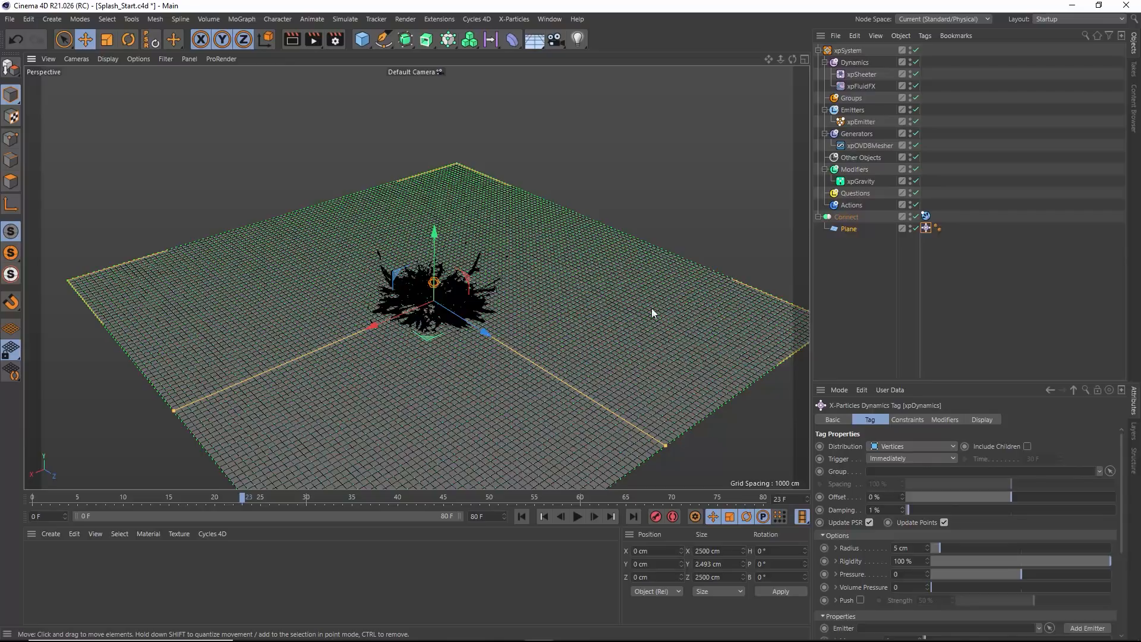
Add a new emitter from the Plane's xpDynamics tag and rename it xpEmitter_Dynamics
drag(957, 381, 964, 266)
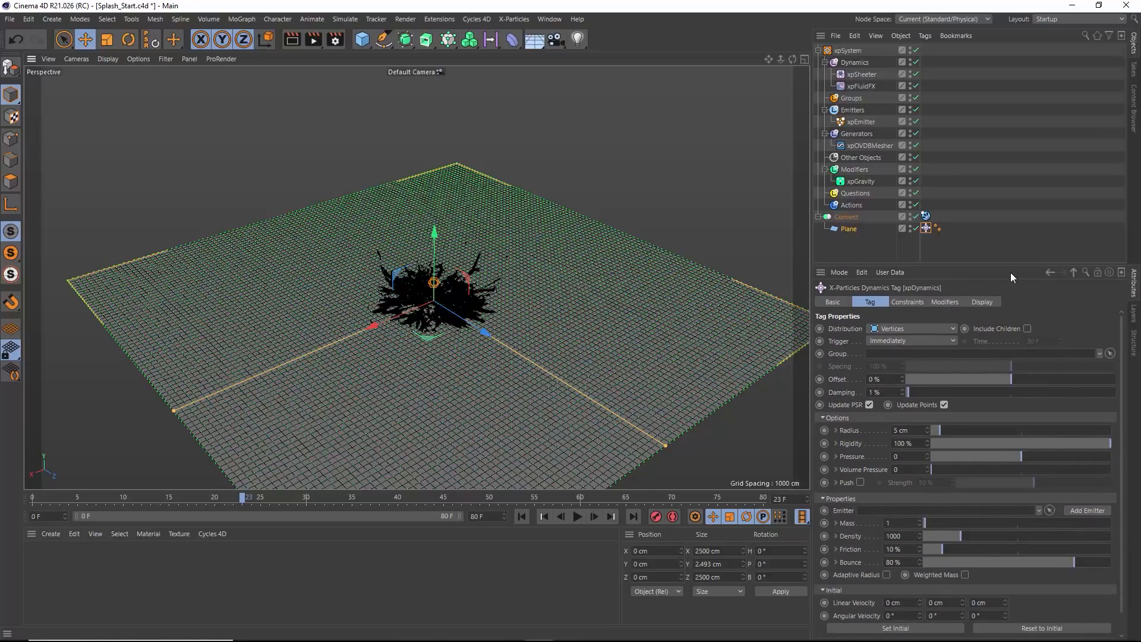
drag(1008, 264, 1013, 233)
click(1080, 479)
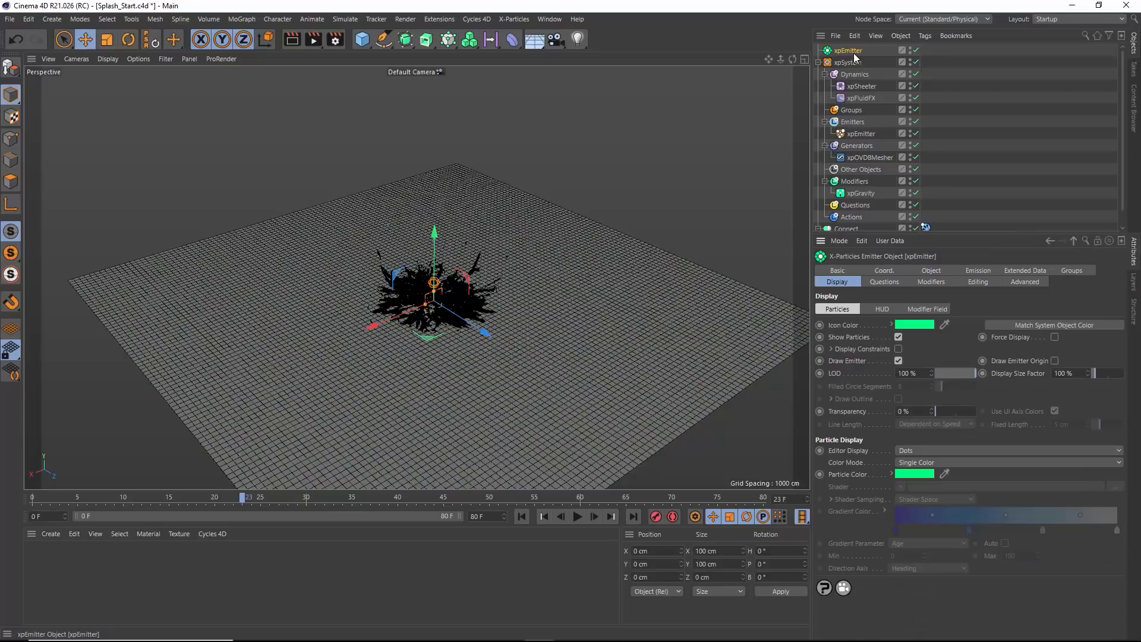
click(854, 270)
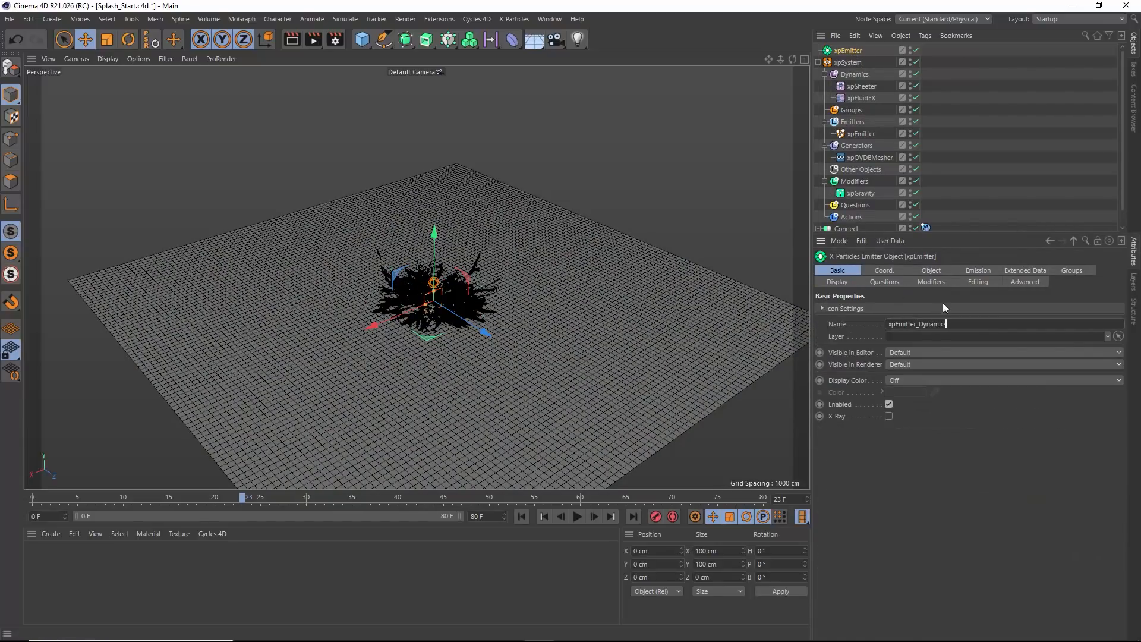
key(Return)
Exclude xpSheeter and xpGravity from the particle modifiers affecting xpEmitter_Dynamics
drag(989, 233, 987, 269)
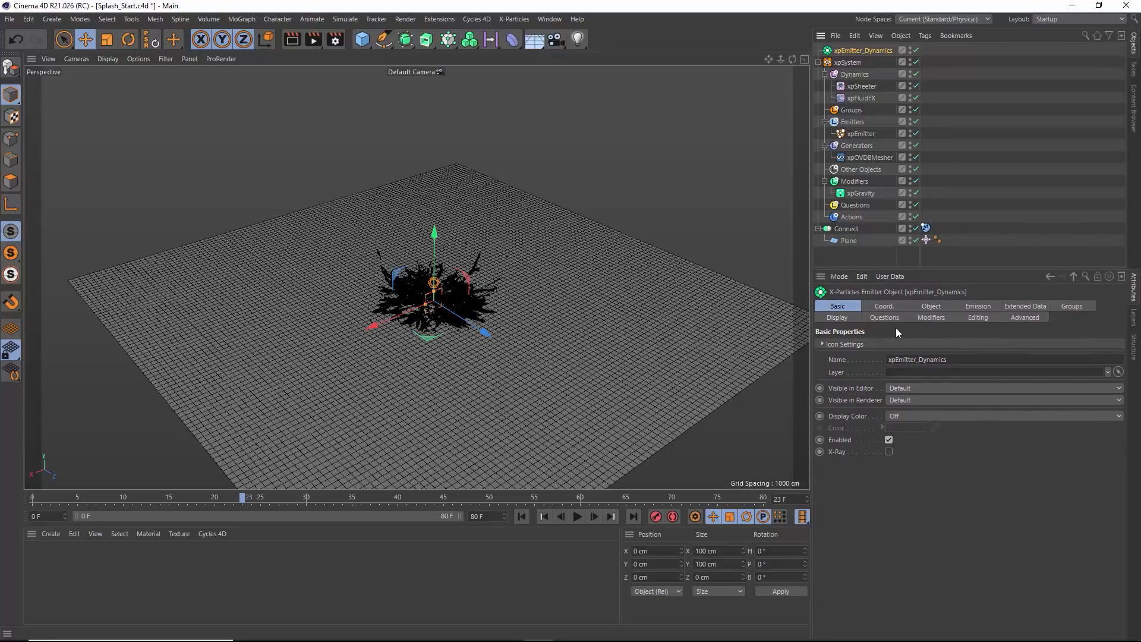
click(931, 318)
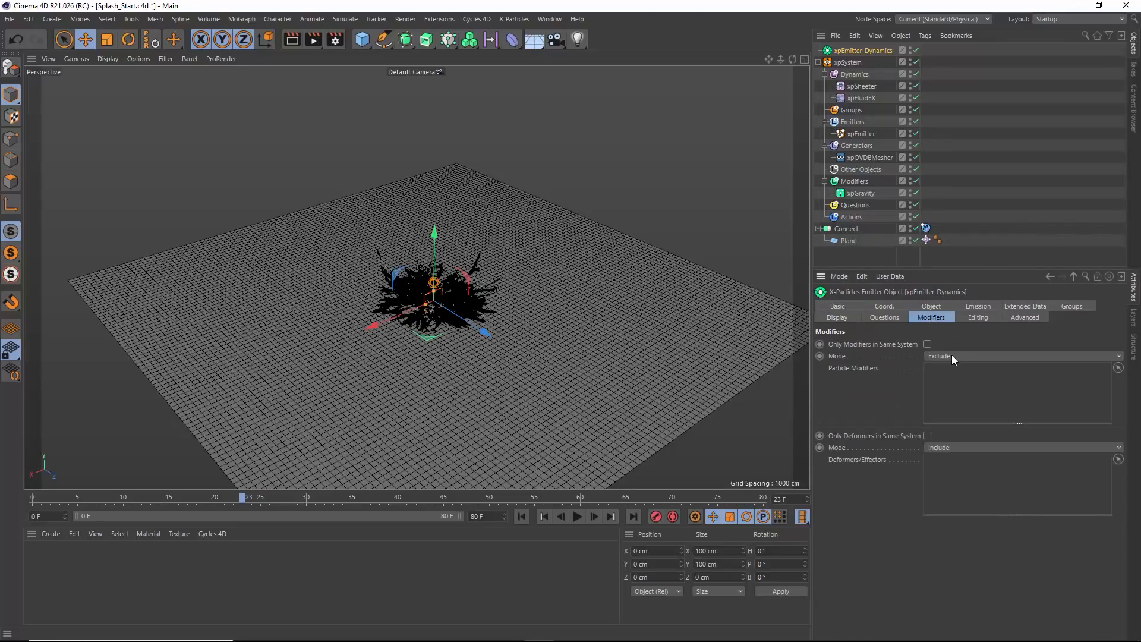
drag(871, 86, 959, 380)
drag(860, 194, 946, 402)
Add xpEmitter_Dynamics to the exclusions of the Connect object's xpCollider tag
click(925, 227)
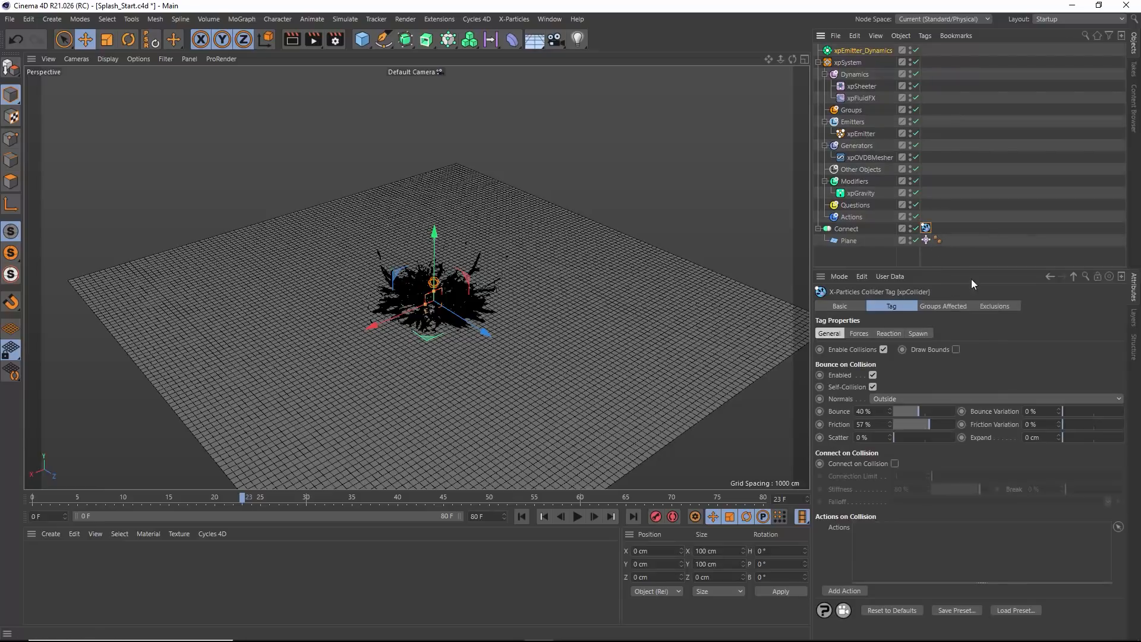
click(994, 305)
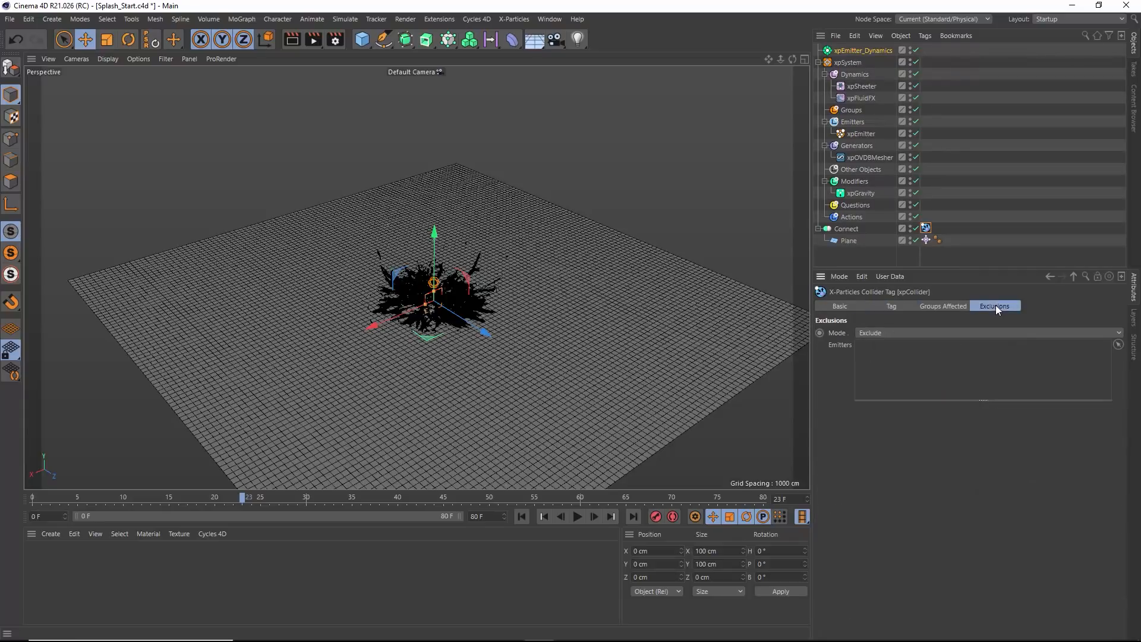
drag(869, 50, 882, 362)
Set the Radius of the Plane's xpDynamics tag to 2 cm
click(928, 242)
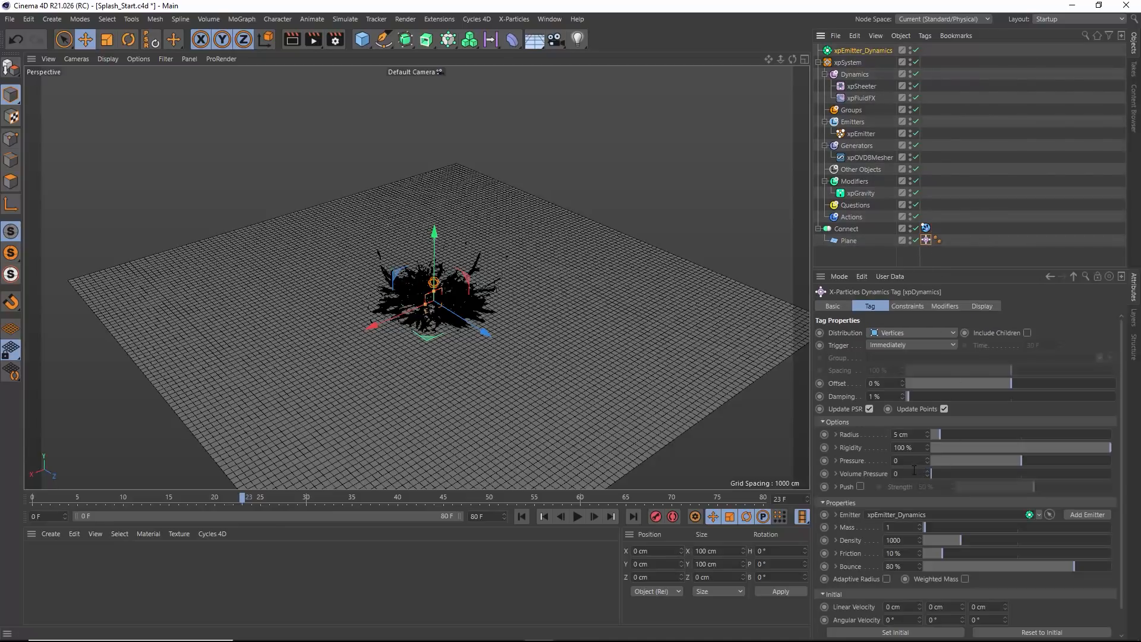
drag(965, 270, 965, 230)
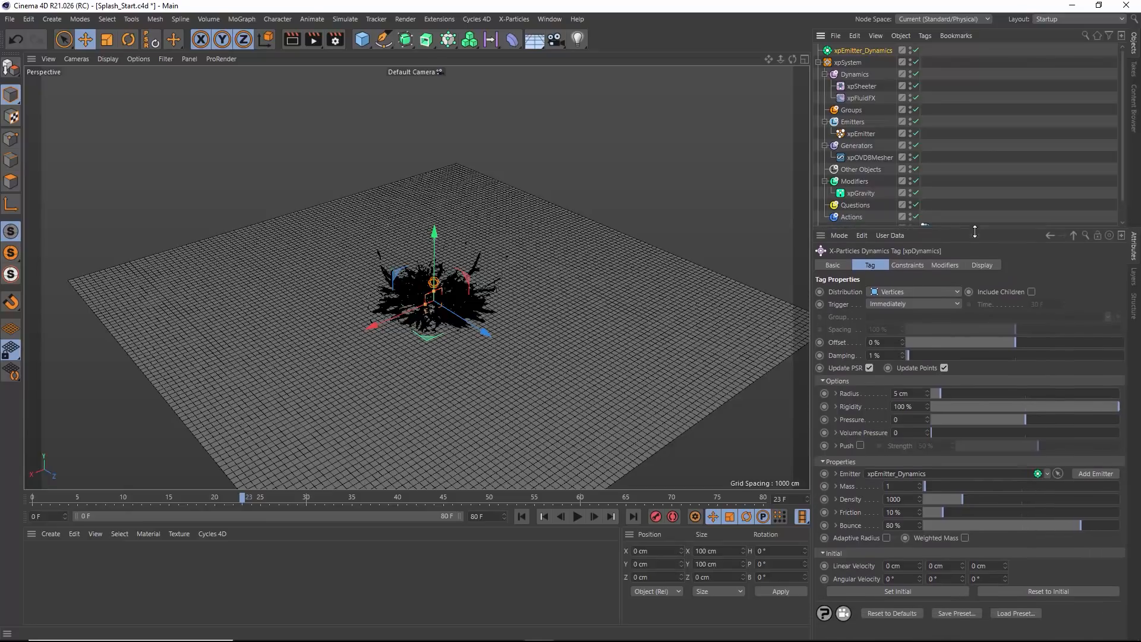
click(921, 394)
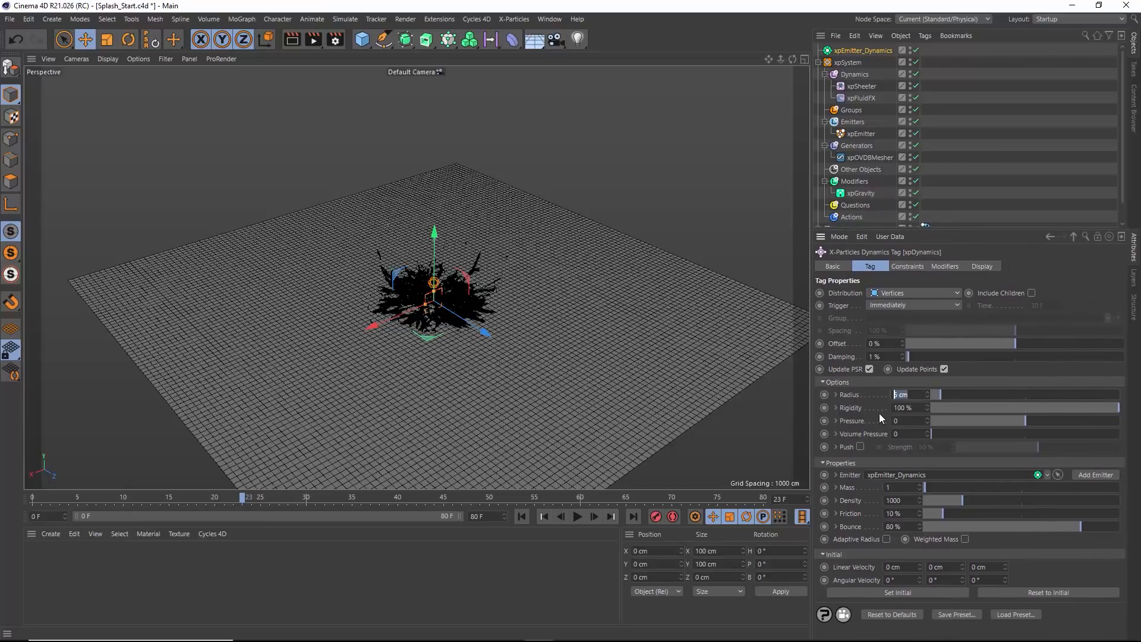
text(2)
key(Return)
Disable xpOVDBMesher and run the simulation from the start to about frame 14
click(522, 516)
click(915, 157)
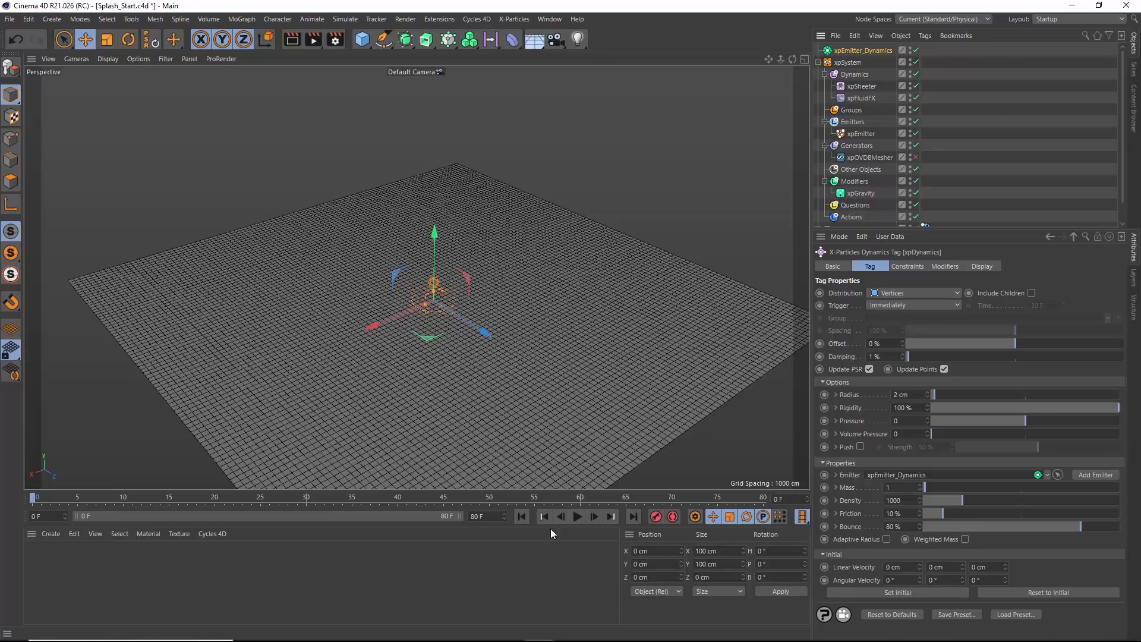
click(575, 520)
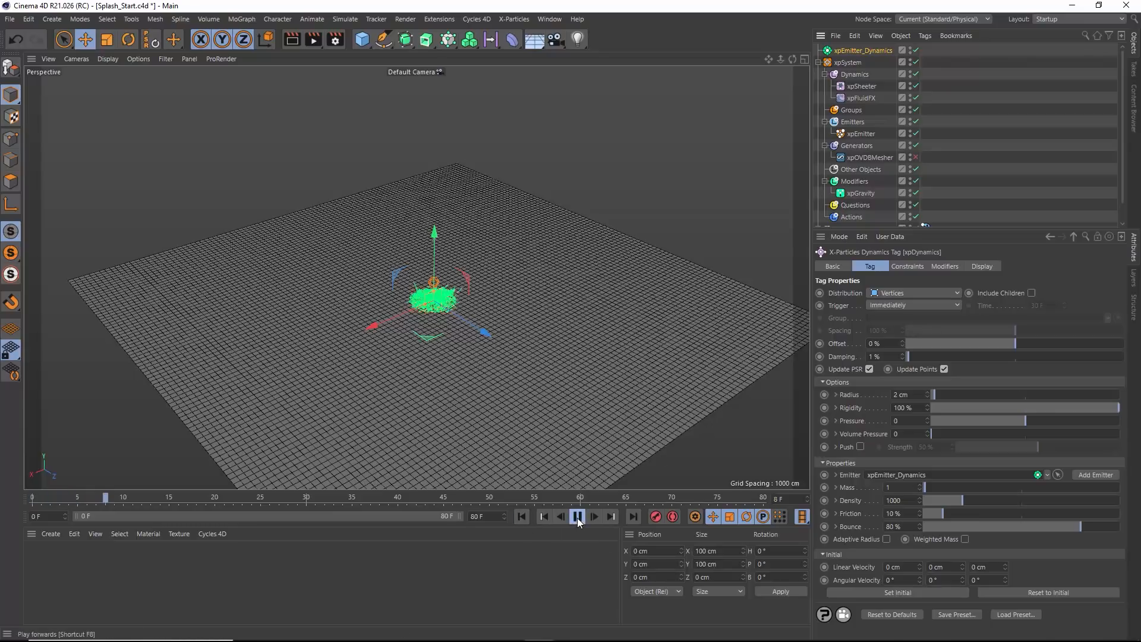
click(575, 518)
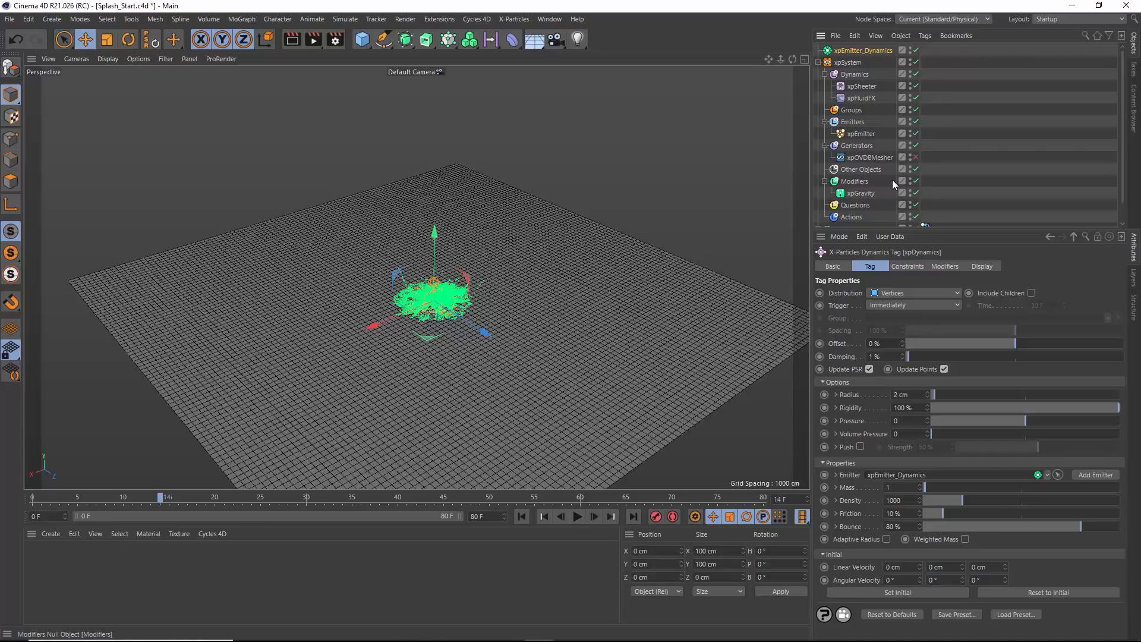
Hide the original xpEmitter in the viewport and inspect the plane's surface at the impact area
click(911, 131)
scroll(411, 313, up, 5)
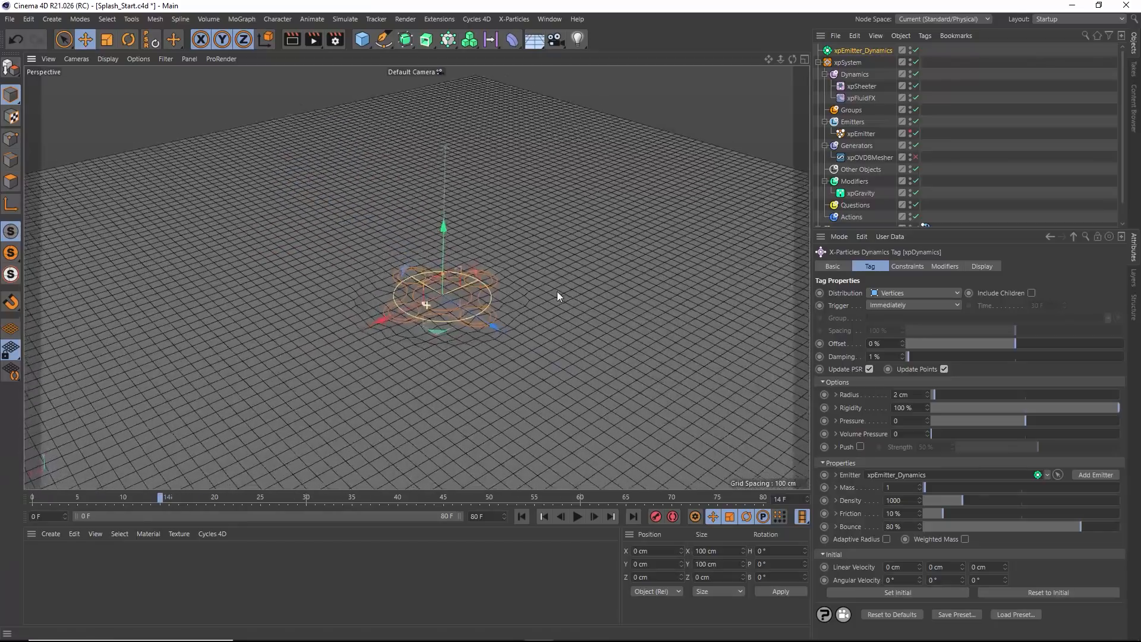
Reduce the Rigidity of the Plane's xpDynamics tag to 4.6 %
scroll(598, 282, up, 5)
alt+drag(536, 358, 525, 303)
mouse_move(528, 305)
alt+right_down()
mouse_move(436, 315)
mouse_move(409, 306)
alt+right_up()
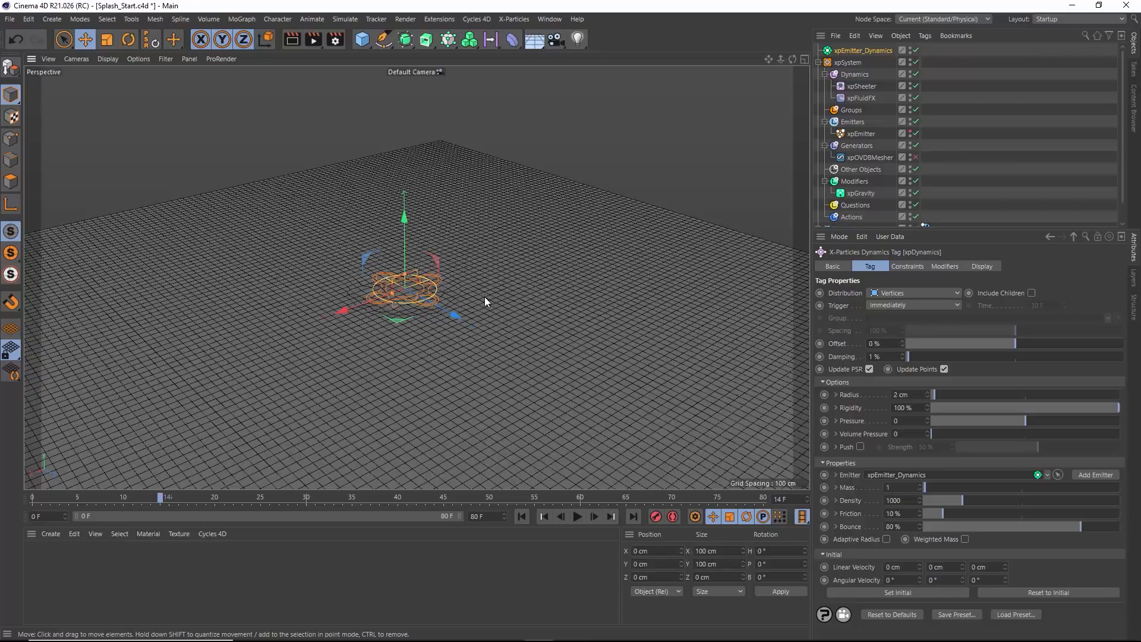
click(945, 408)
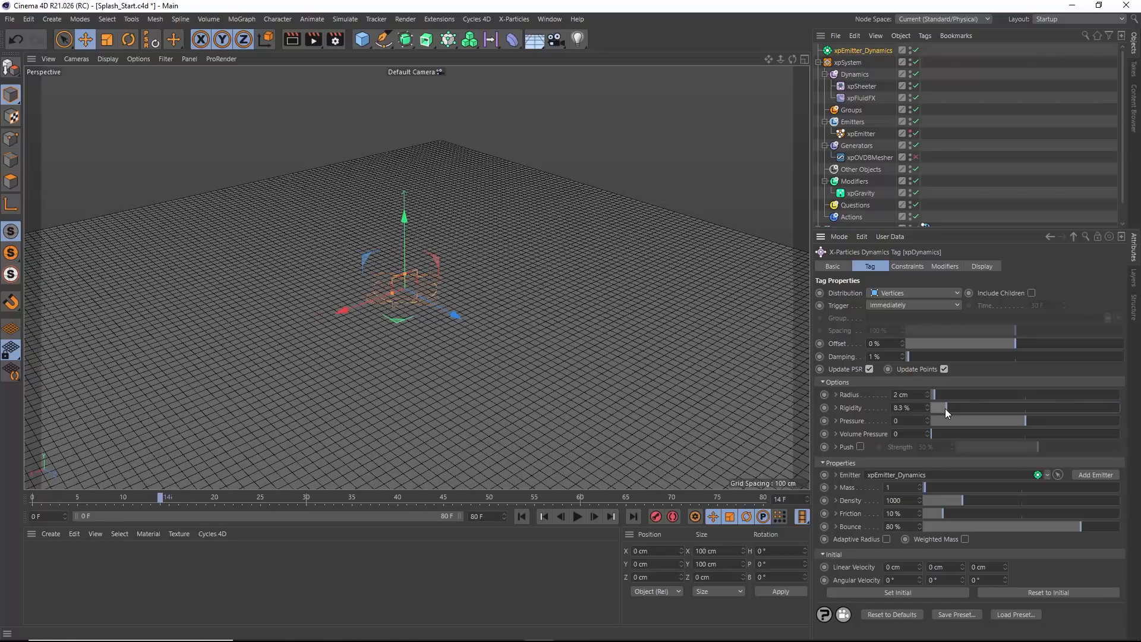
click(940, 412)
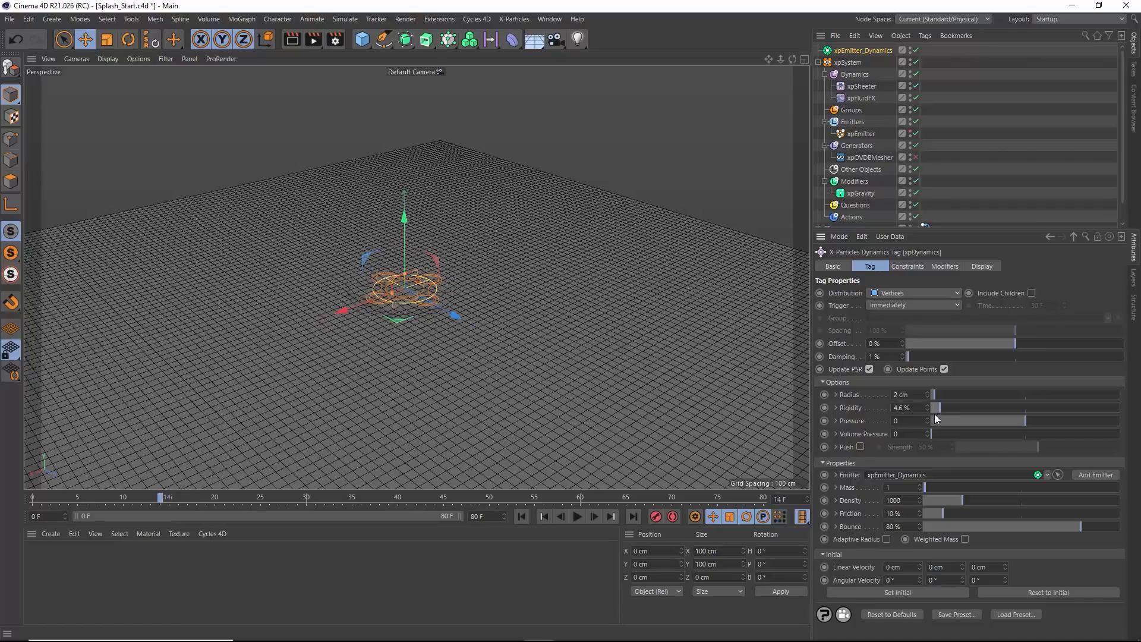
Run the simulation from the start to about frame 22 and inspect the plane's deformation around the impact
click(521, 517)
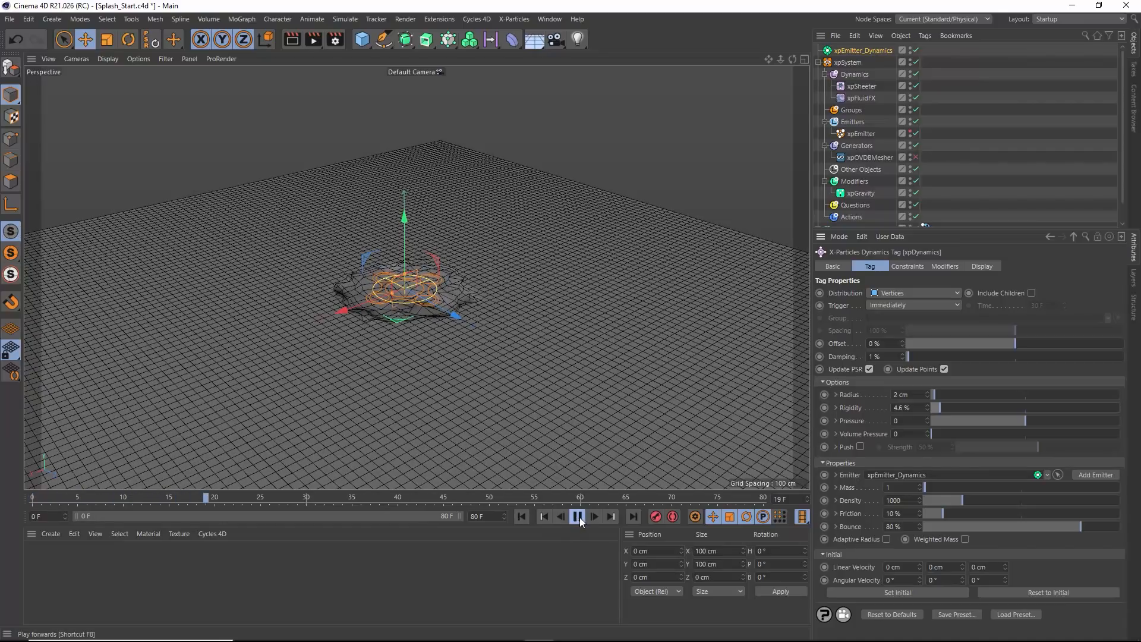
click(576, 518)
alt+right_drag(440, 317, 609, 291)
alt+drag(494, 307, 451, 354)
scroll(451, 314, down, 10)
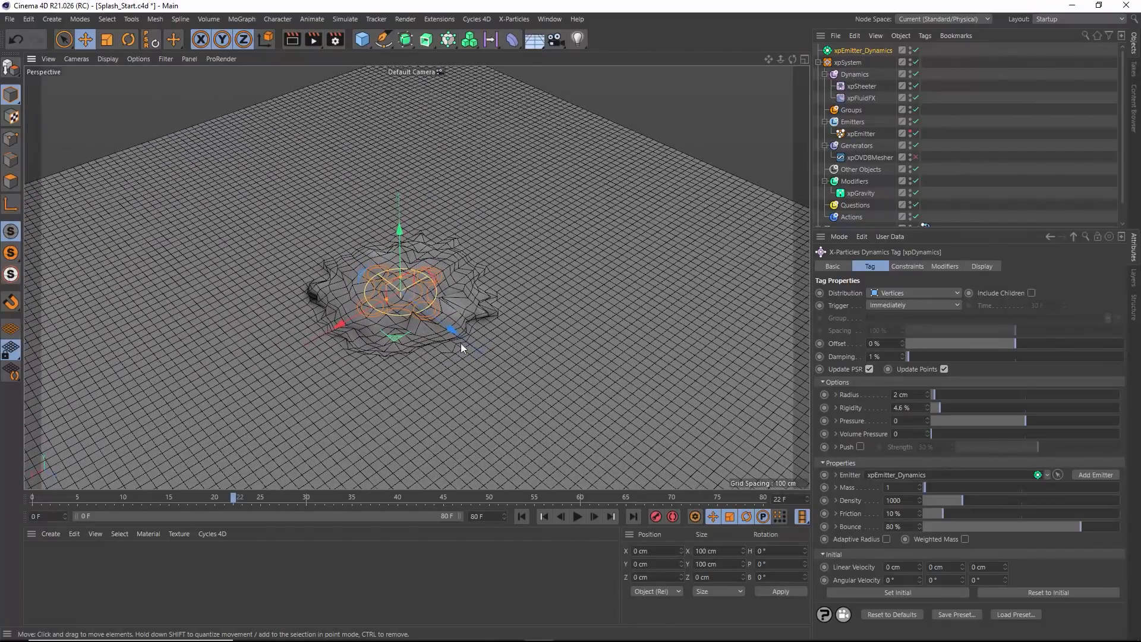
Enable Structure Constraints in the Plane's xpDynamics tag and rerun the simulation from the start to about frame 28
click(913, 267)
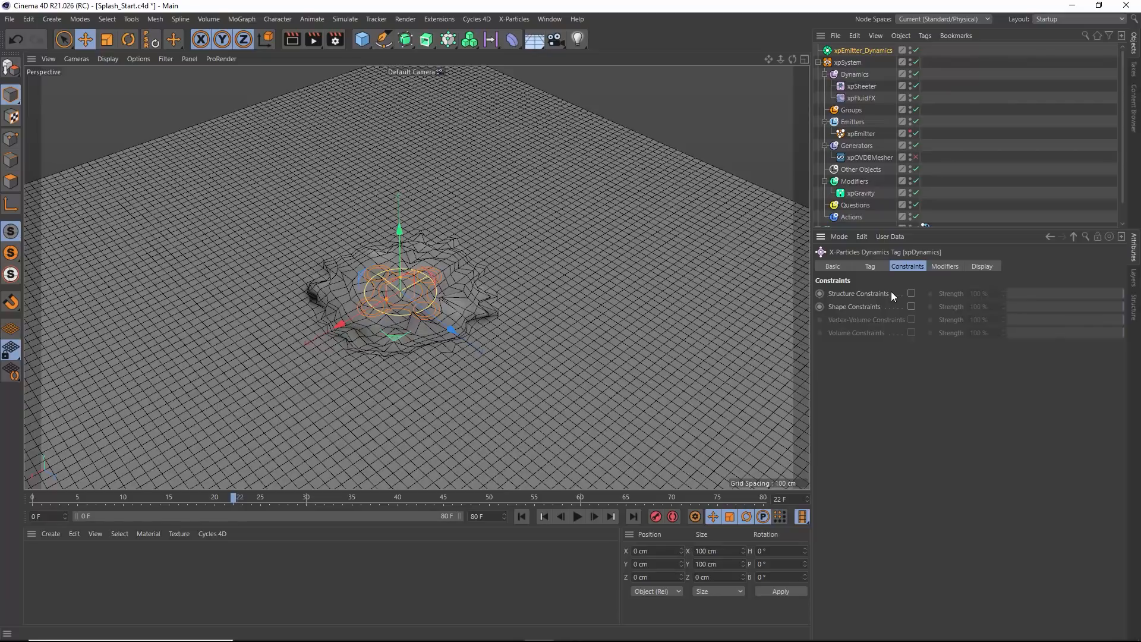
click(912, 295)
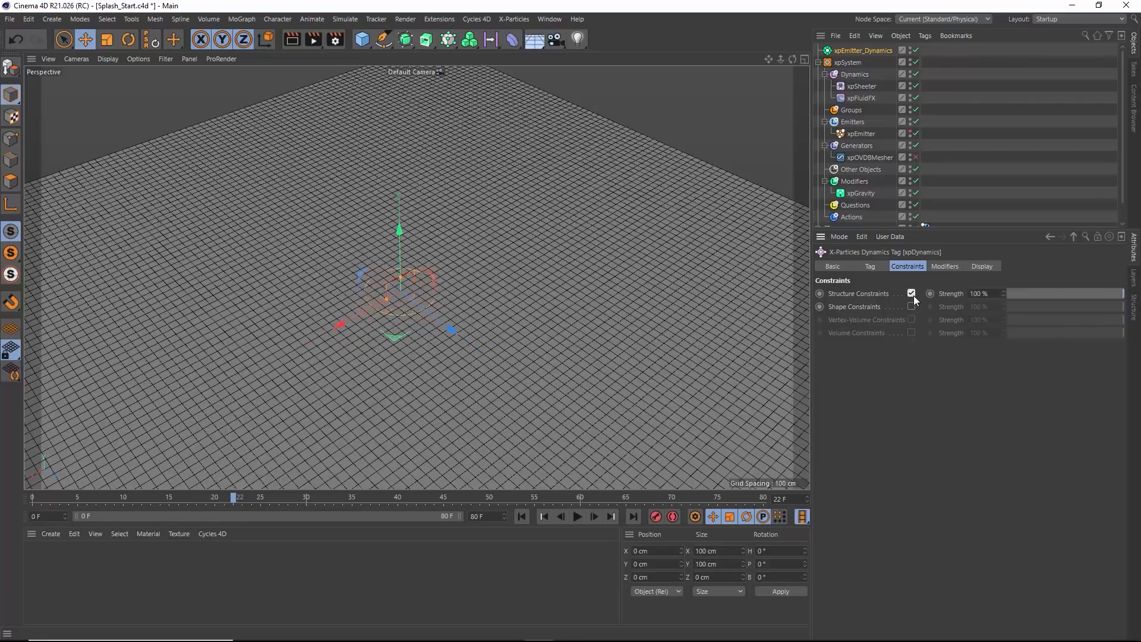
click(533, 515)
click(579, 516)
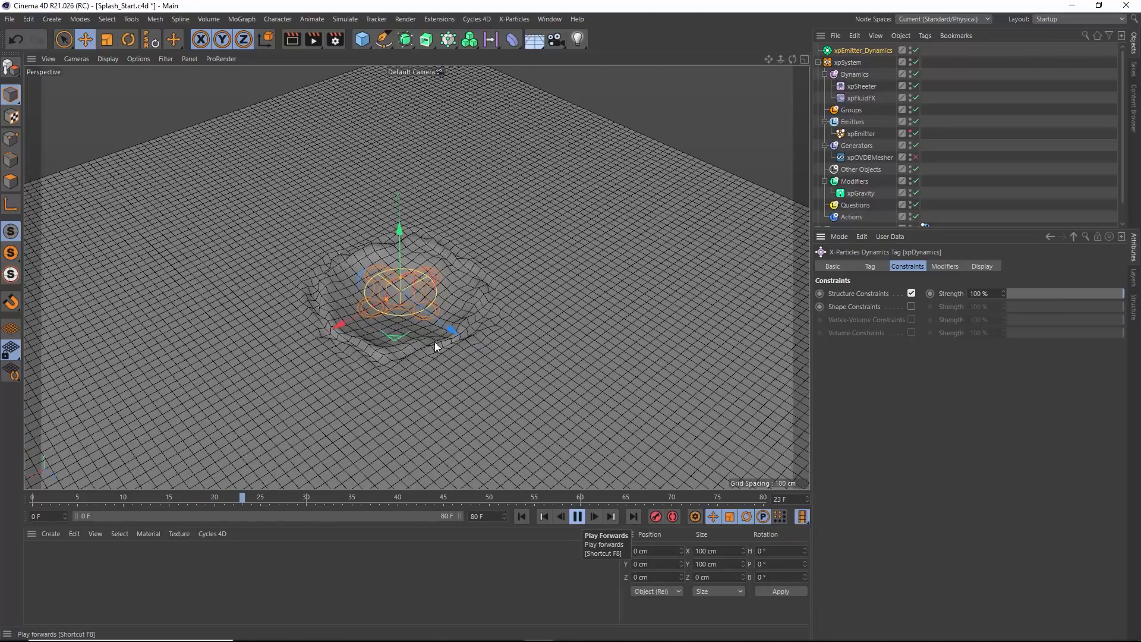
click(581, 521)
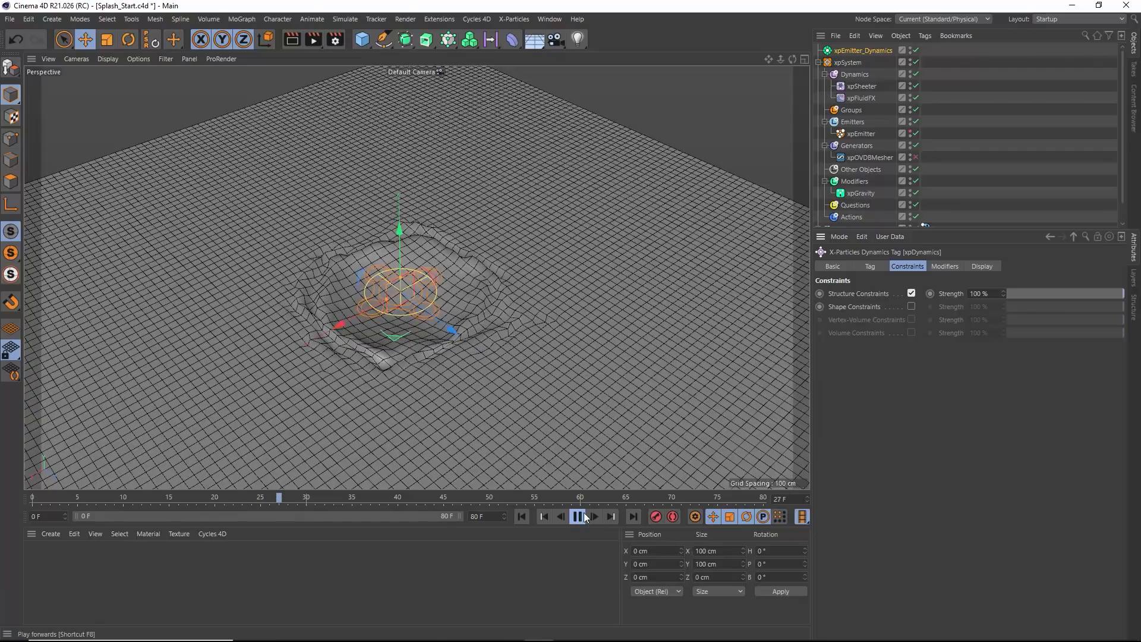
Show the xpEmitter particles temporarily to examine the splash against the deformed plane, then hide them again
click(910, 133)
scroll(428, 325, down, 4)
alt+drag(428, 327, 447, 305)
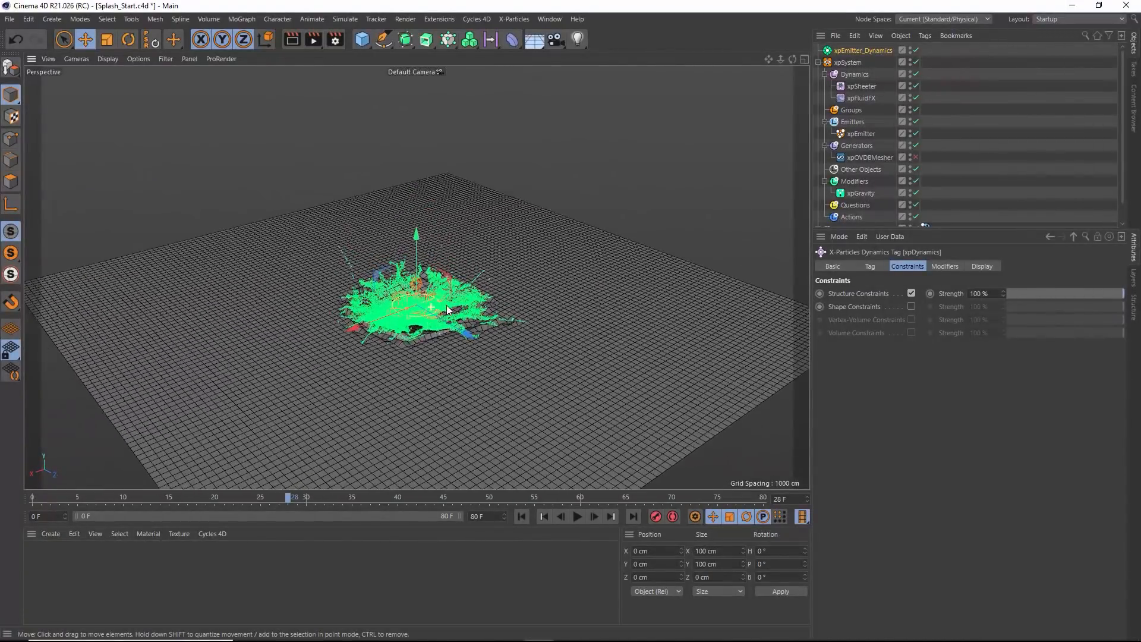
scroll(447, 305, up, 5)
alt+drag(426, 350, 469, 319)
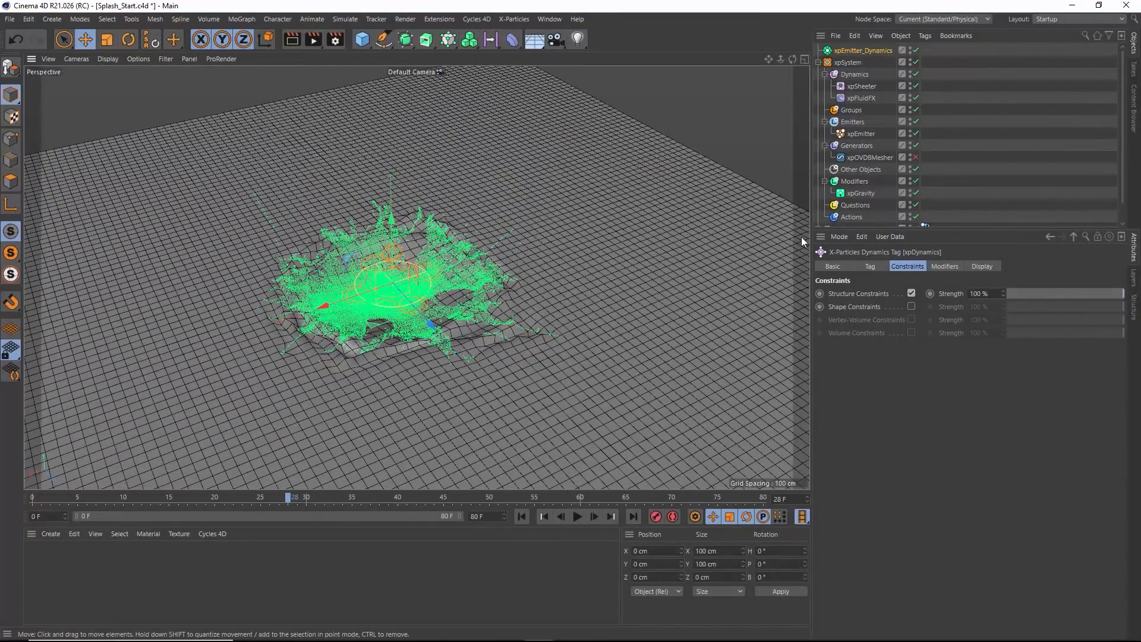
click(911, 133)
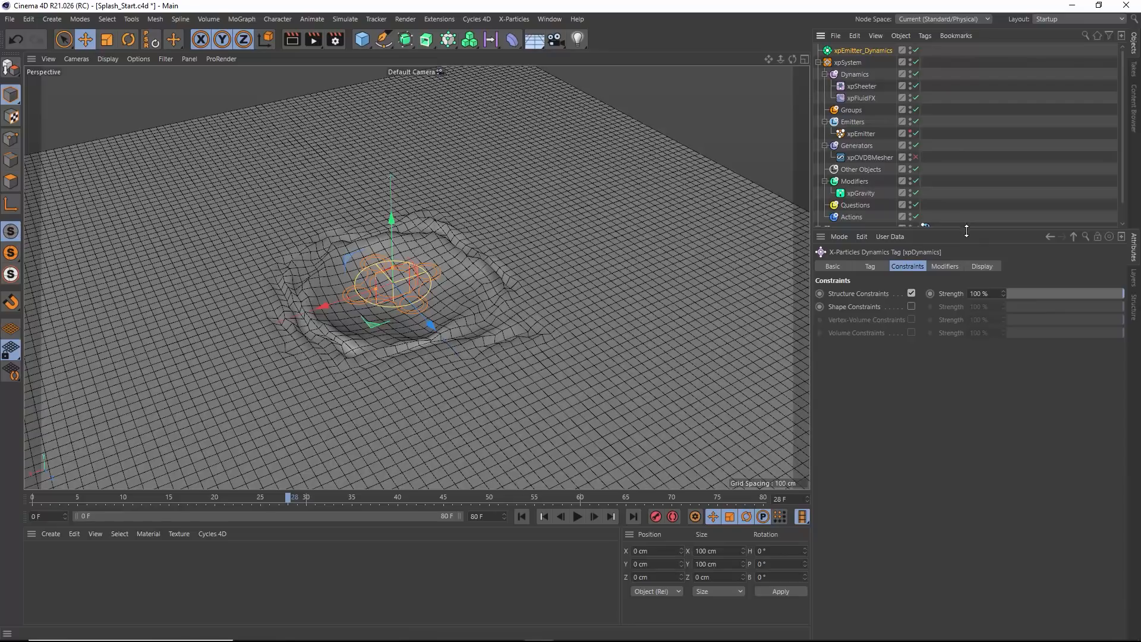
Add a Subdivision Surface as parent of the Connect object and switch the viewport to Gouraud shading without lines
drag(967, 231, 967, 301)
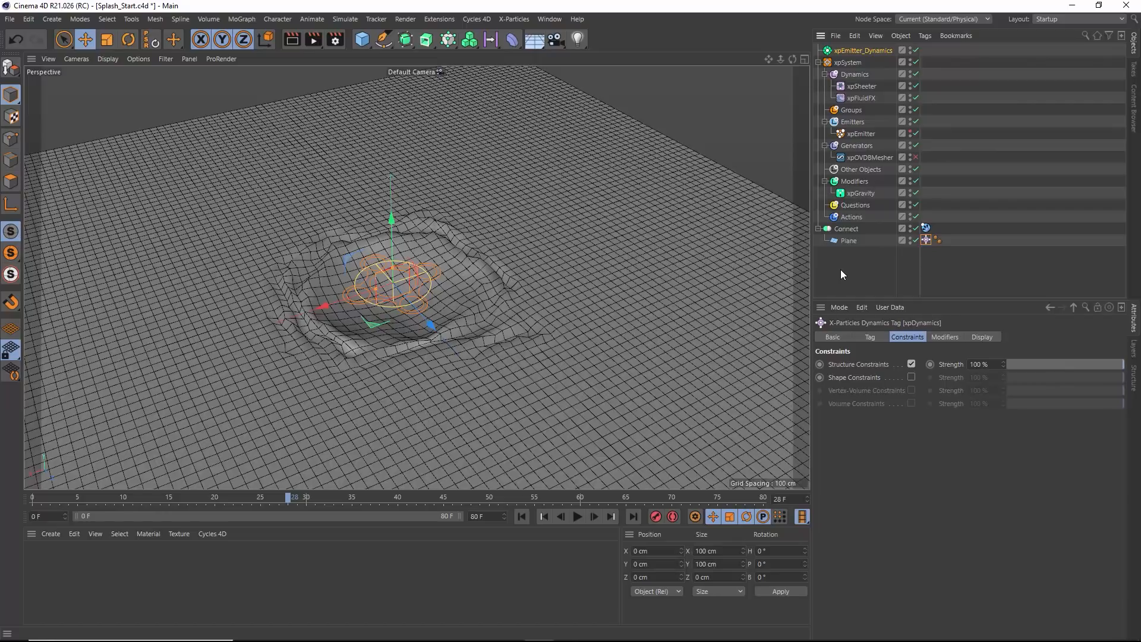
click(405, 39)
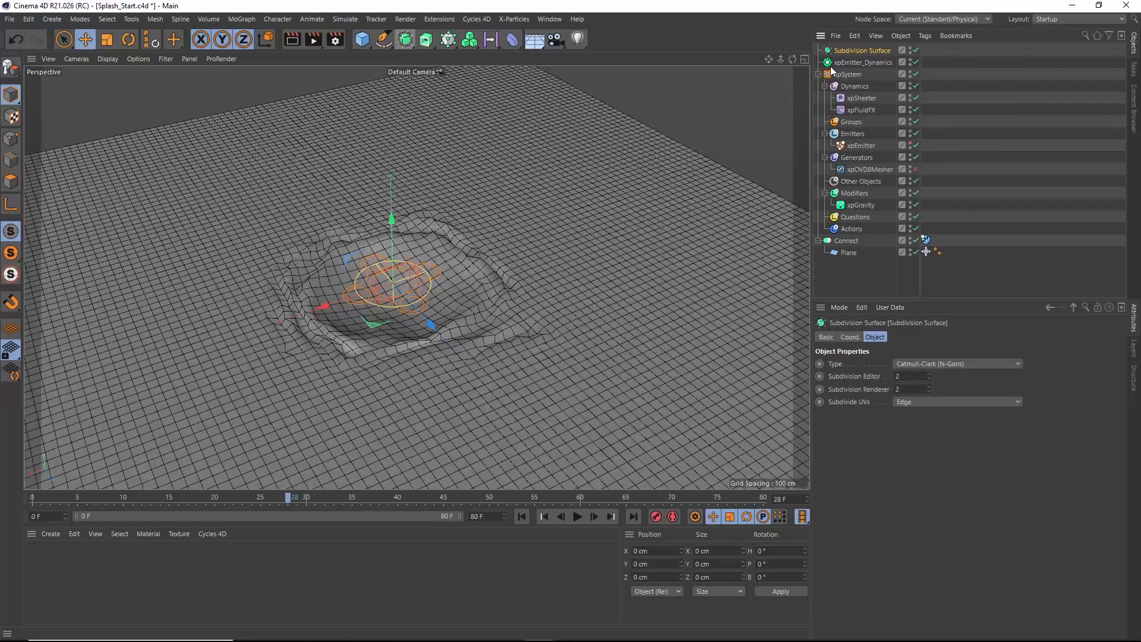
drag(878, 49, 848, 254)
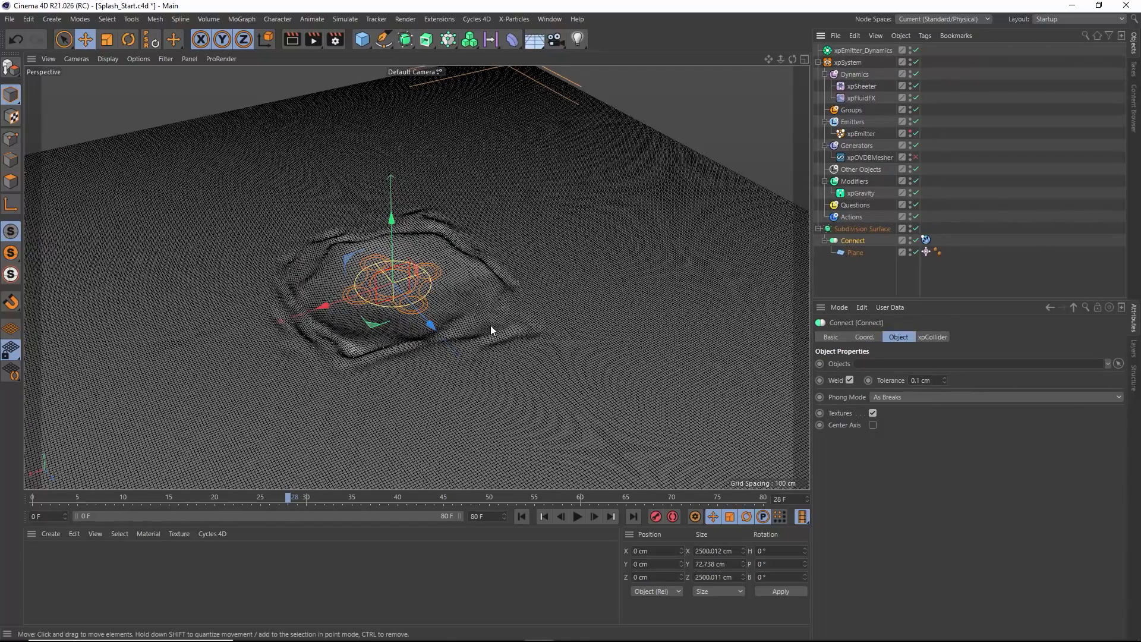
key(n)
key(a)
mouse_move(499, 329)
alt+mouse_down()
mouse_move(495, 347)
mouse_move(553, 356)
mouse_move(613, 312)
mouse_move(490, 314)
mouse_move(441, 290)
mouse_move(437, 266)
mouse_move(415, 308)
mouse_move(444, 351)
mouse_move(465, 323)
mouse_move(430, 322)
mouse_move(465, 316)
mouse_move(454, 302)
alt+mouse_up()
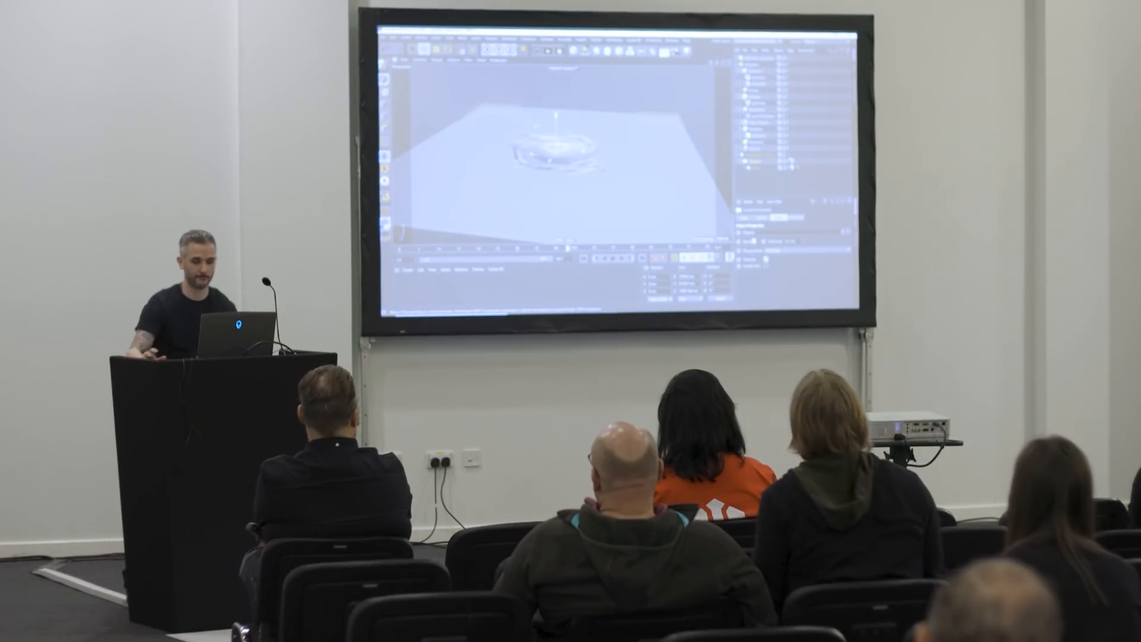
Open the cached scene Splash_Cache.c4d, play the splash and scrub through its frames around the impact
click(640, 306)
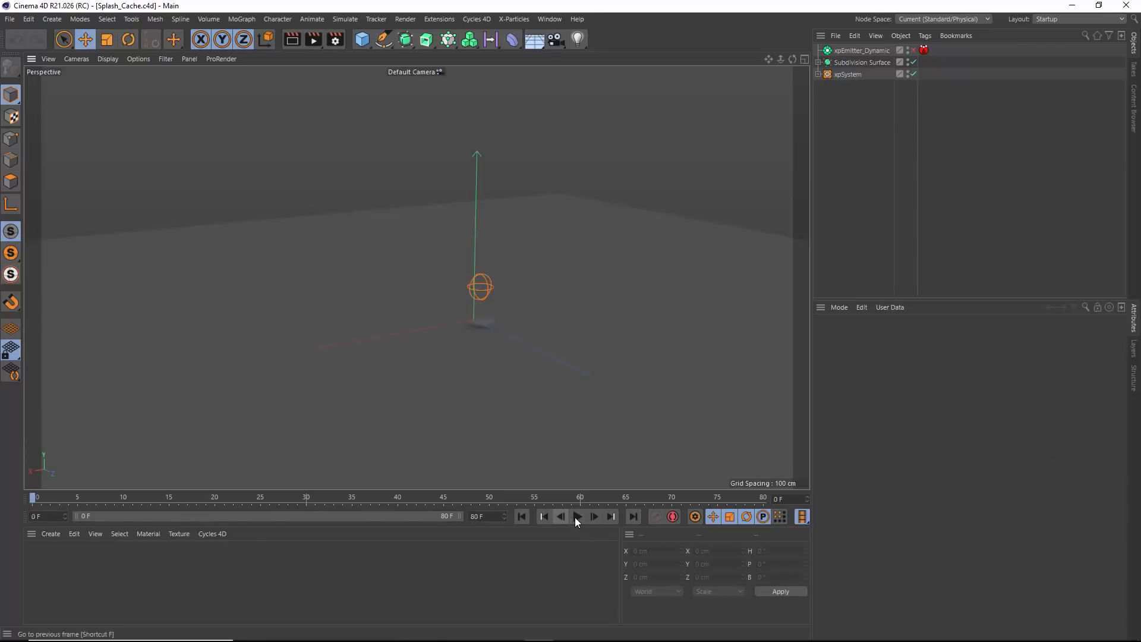
click(577, 518)
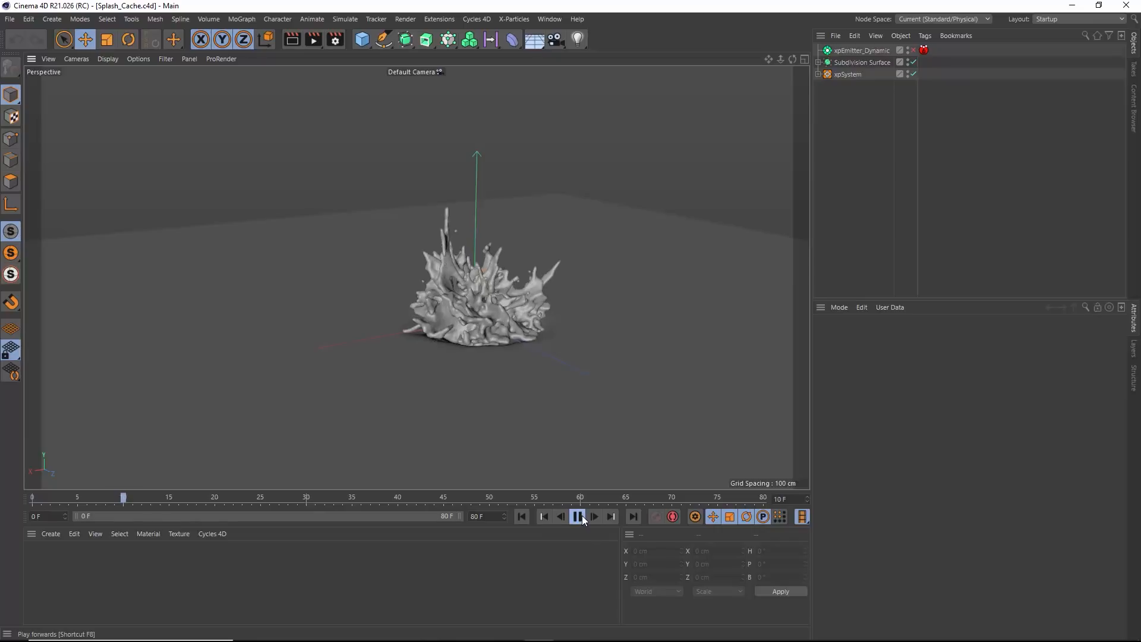
click(576, 517)
click(260, 499)
mouse_move(322, 502)
mouse_down()
mouse_move(416, 502)
mouse_move(209, 497)
mouse_move(233, 497)
mouse_up()
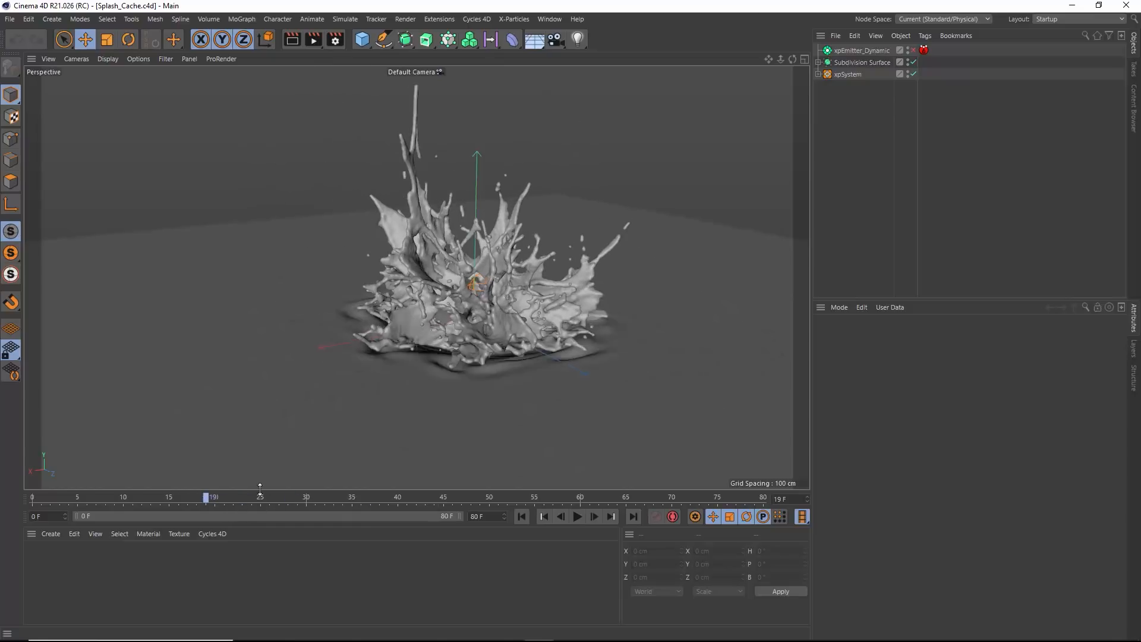
Disable xpOVDBMesher in the xpSystem to show the cached particles and move the timeline to frame 25
click(819, 73)
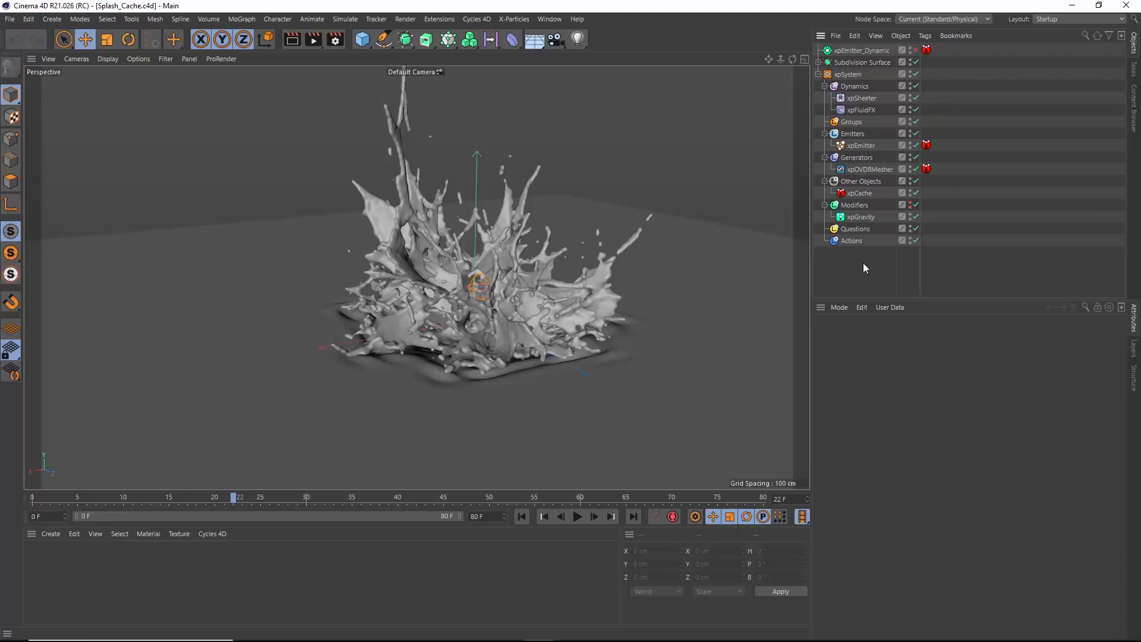
alt+middle_drag(434, 318, 361, 346)
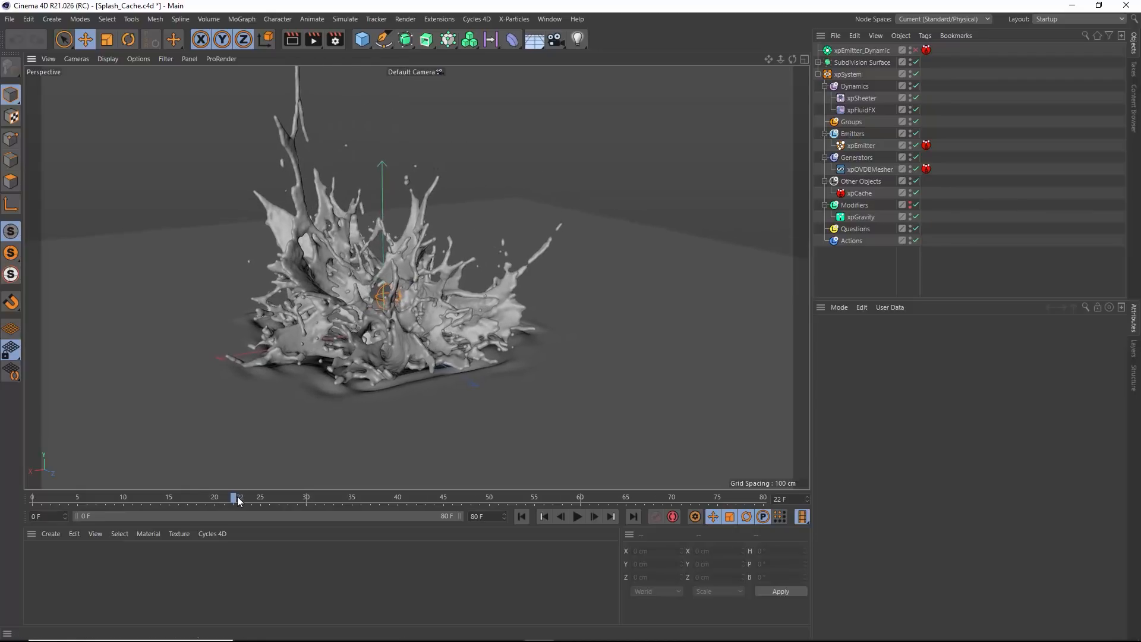
mouse_move(237, 497)
mouse_down()
mouse_move(505, 495)
mouse_move(185, 491)
mouse_move(217, 497)
mouse_up()
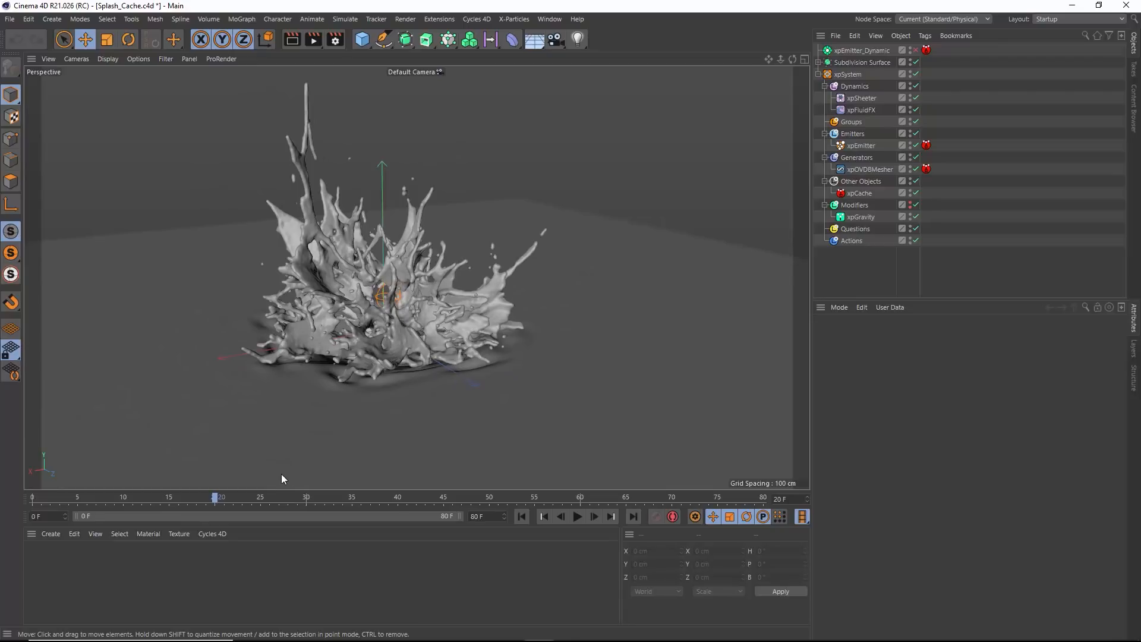
click(916, 171)
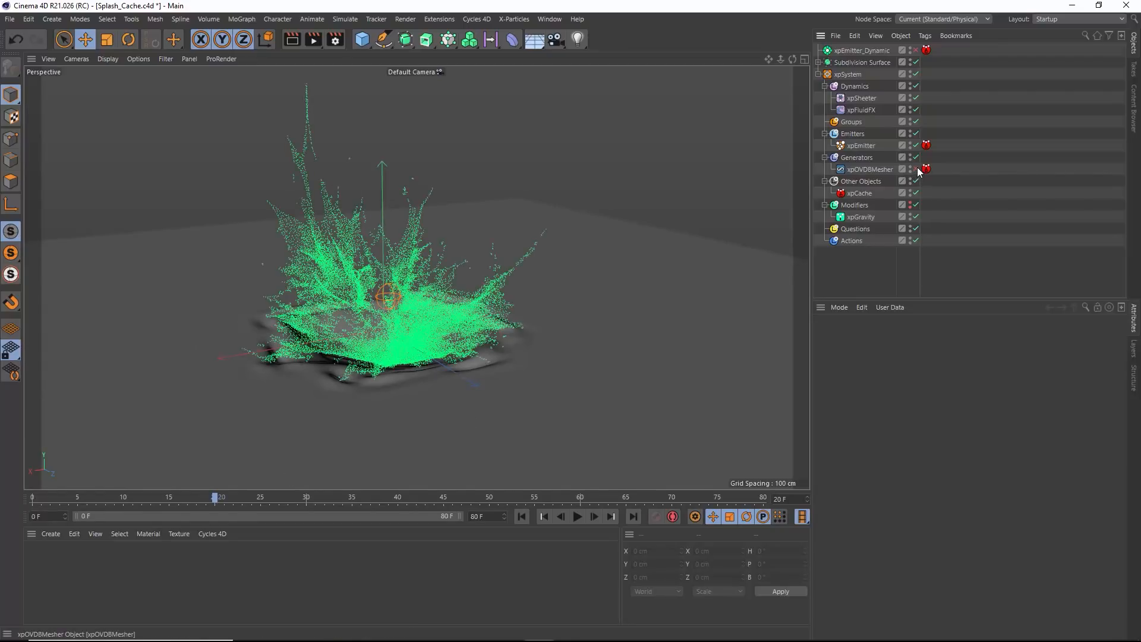
drag(226, 499, 260, 504)
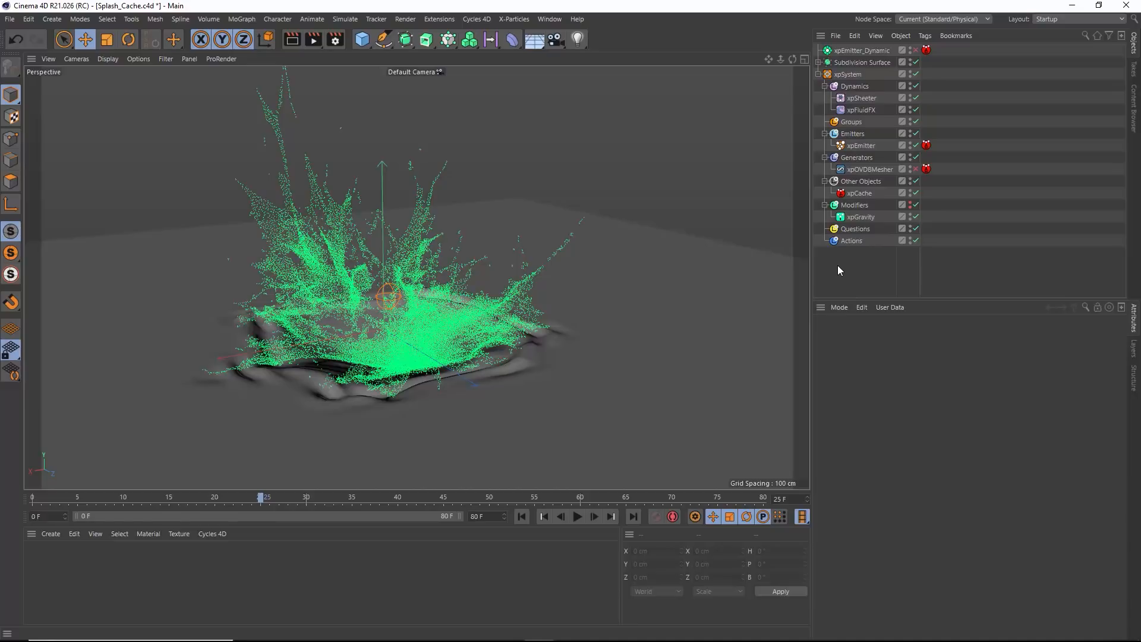
click(819, 74)
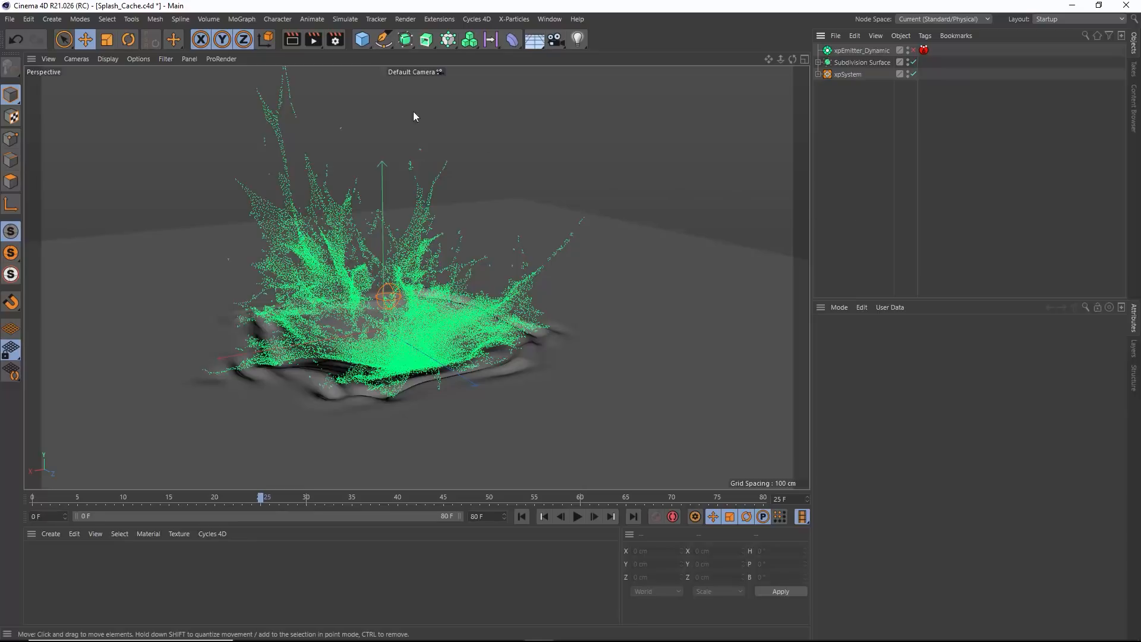
Add a MoGraph Matrix object and inspect its grid over the impact area
click(251, 24)
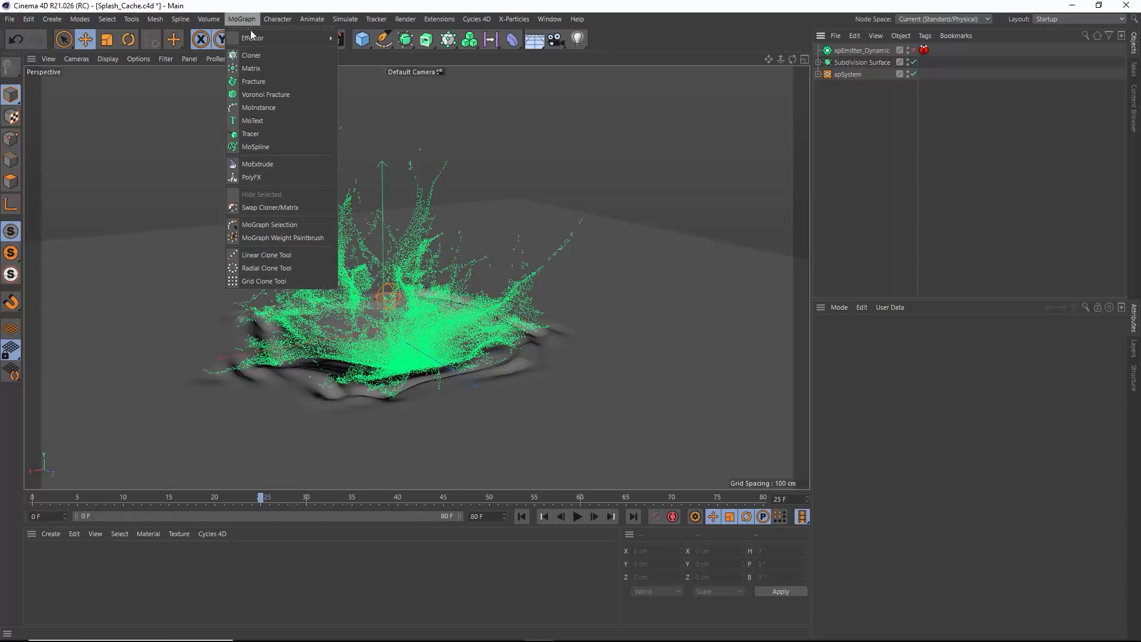
click(255, 67)
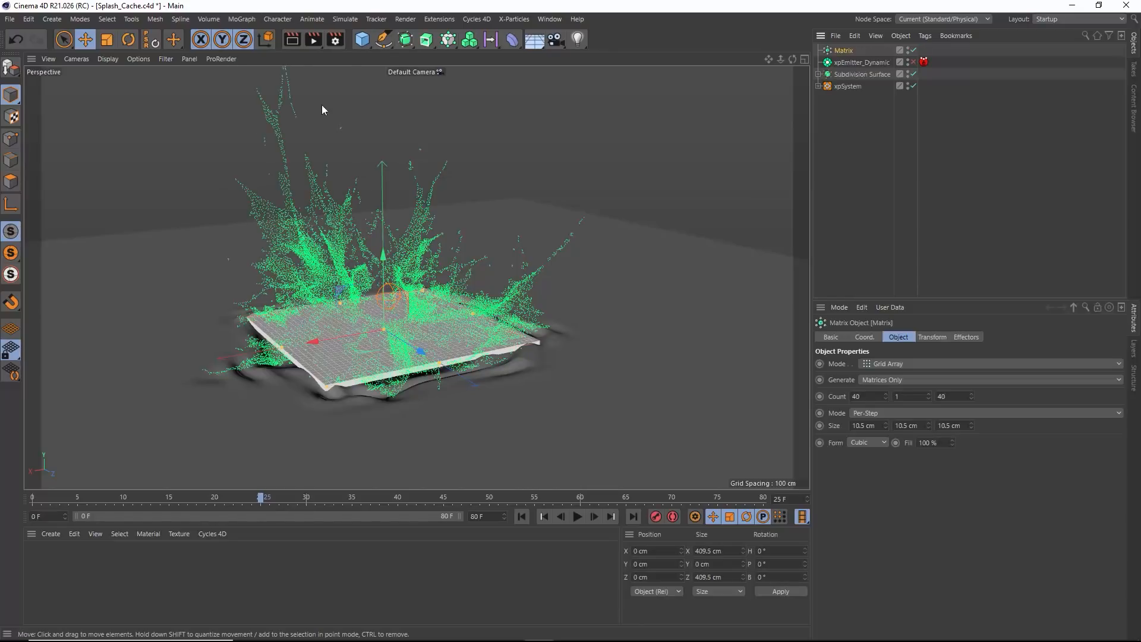
scroll(408, 368, up, 4)
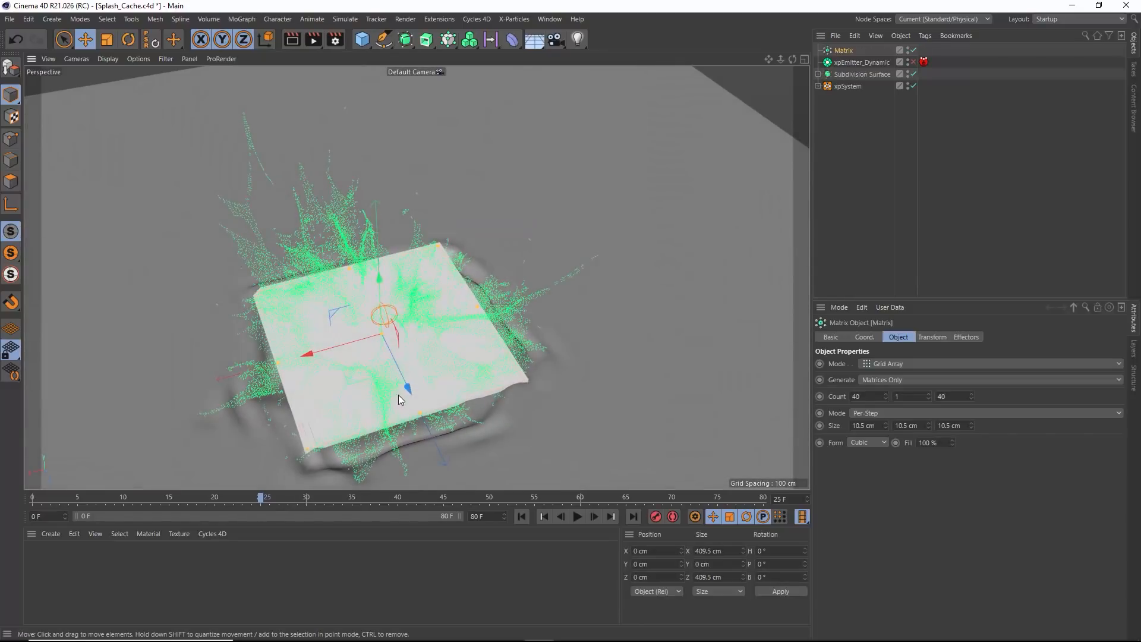
scroll(399, 394, up, 8)
alt+drag(530, 333, 544, 308)
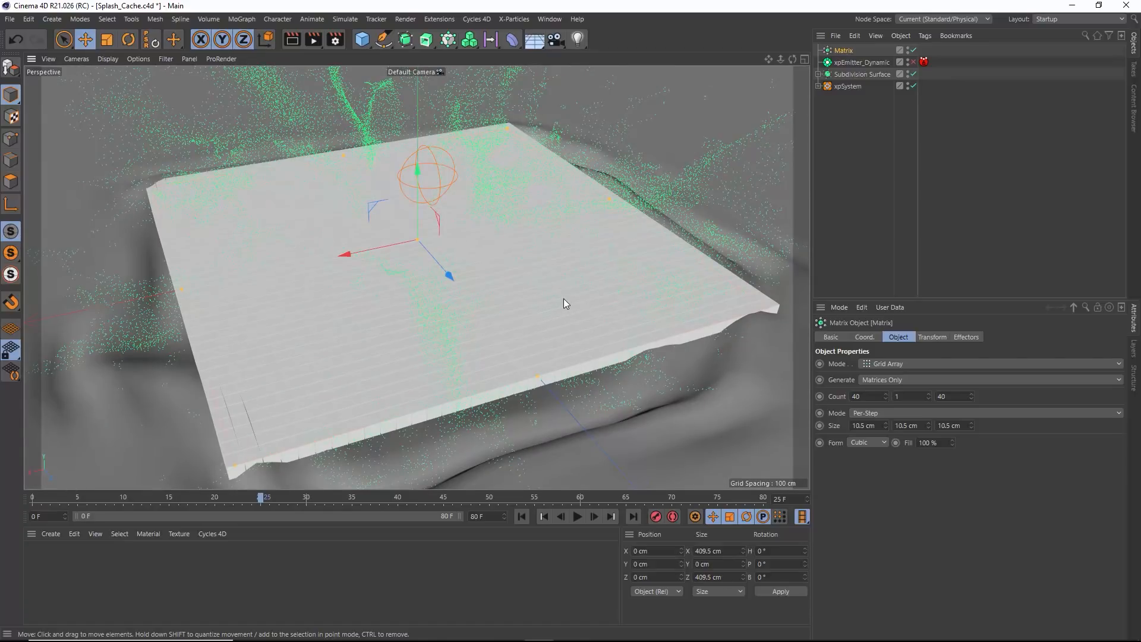
alt+right_drag(577, 293, 494, 316)
alt+drag(494, 315, 505, 313)
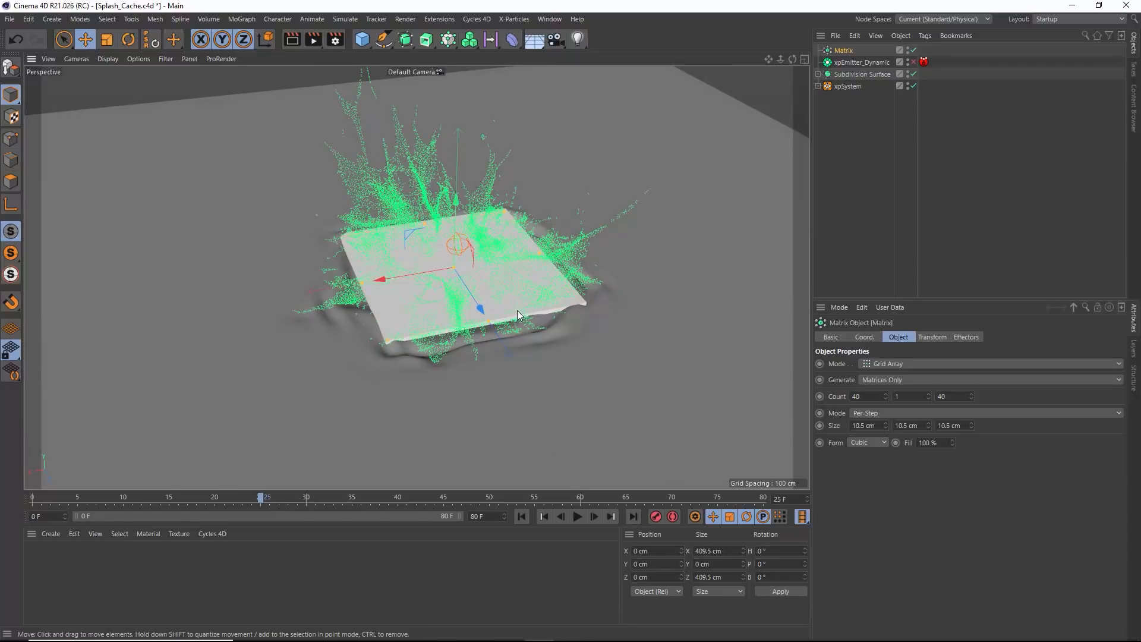
Set the Matrix to Object mode with the Connect object as its source, and disable the Subdivision Surface
click(819, 74)
click(884, 365)
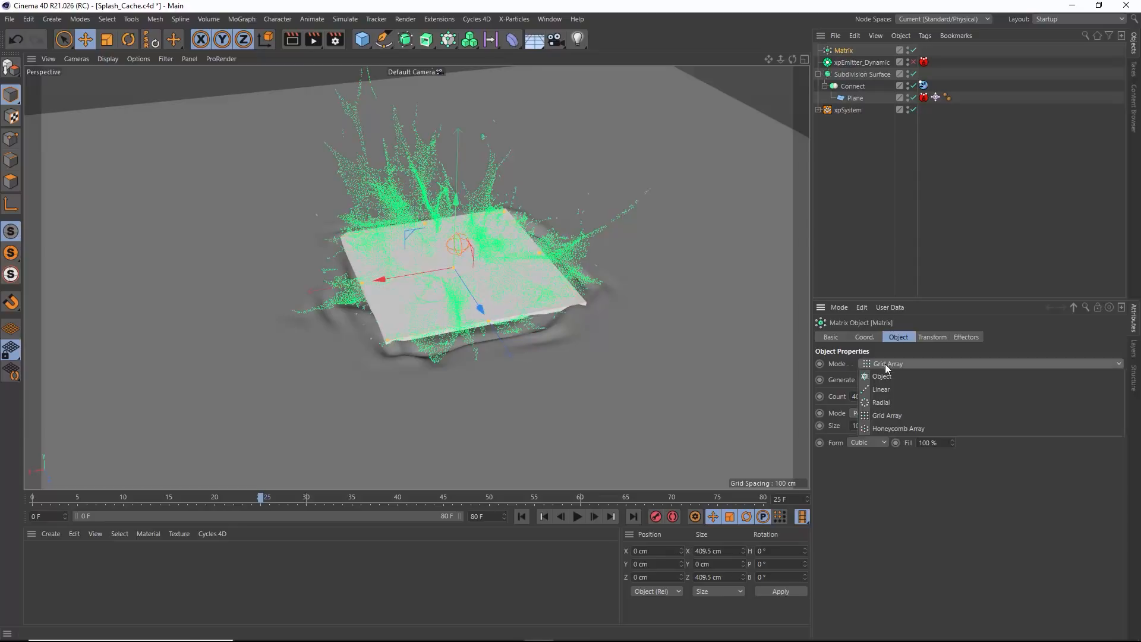
click(888, 376)
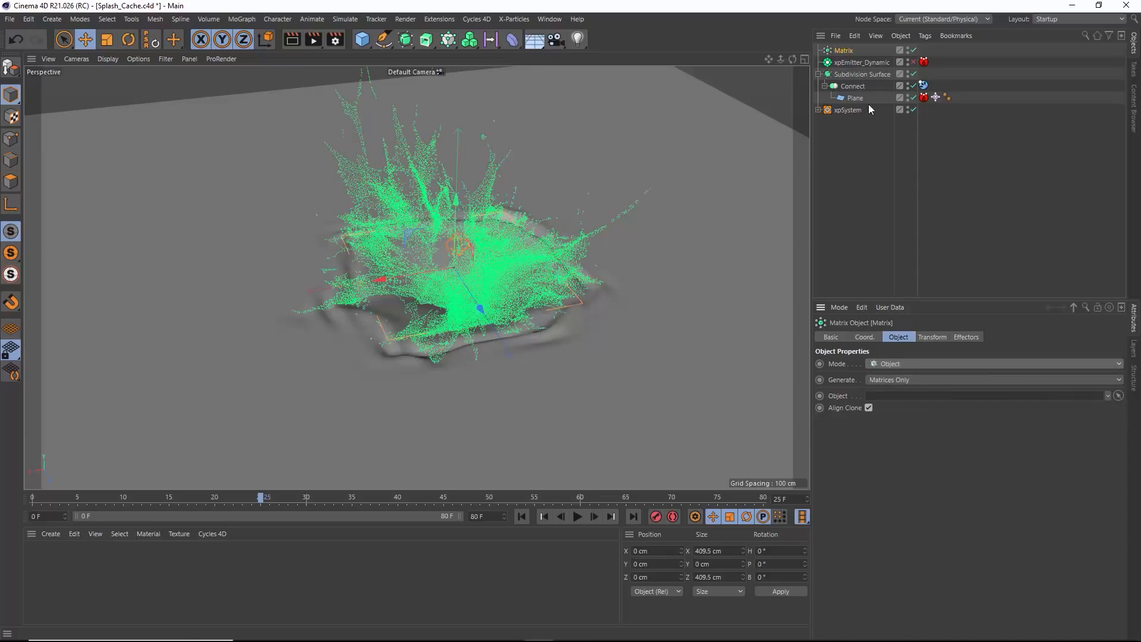
drag(896, 151, 903, 399)
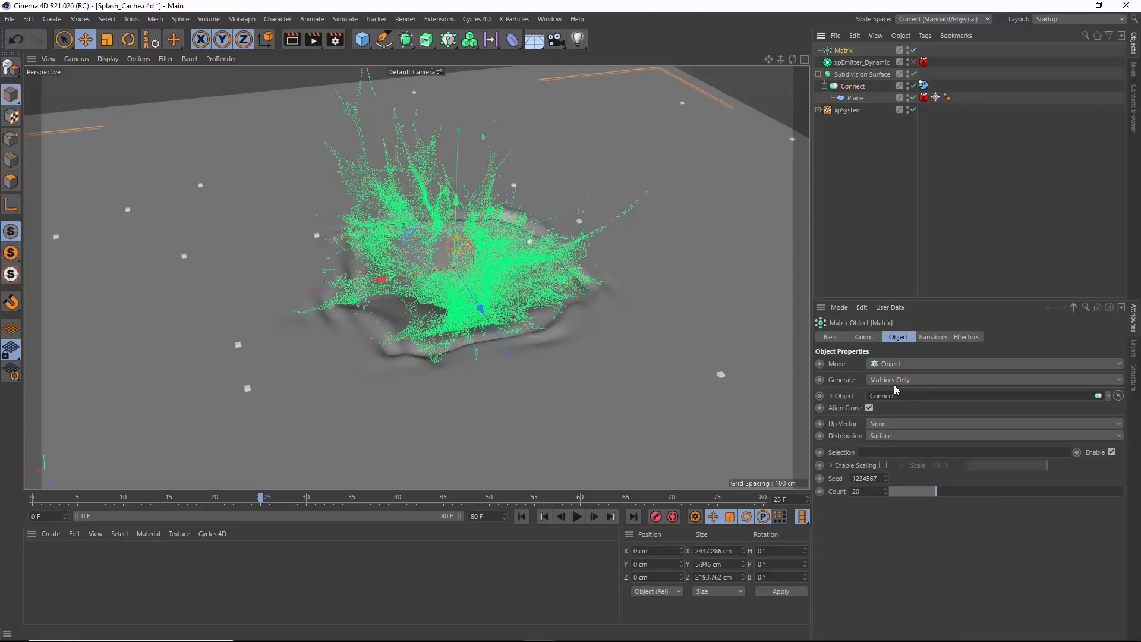
click(913, 74)
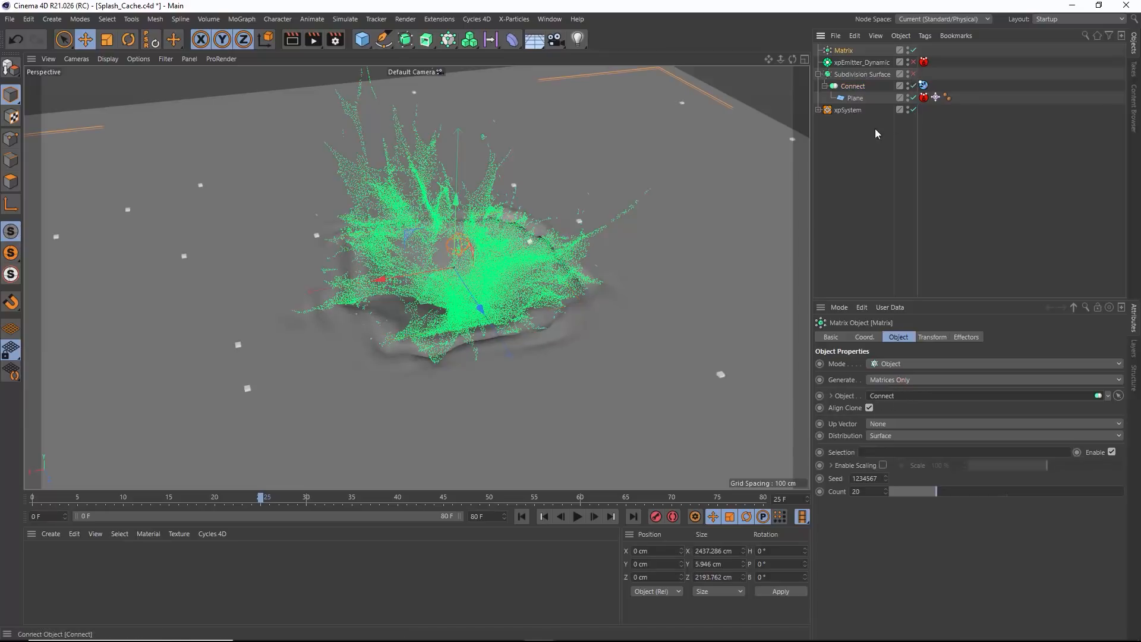
alt+right_drag(689, 350, 662, 350)
alt+middle_drag(661, 351, 582, 297)
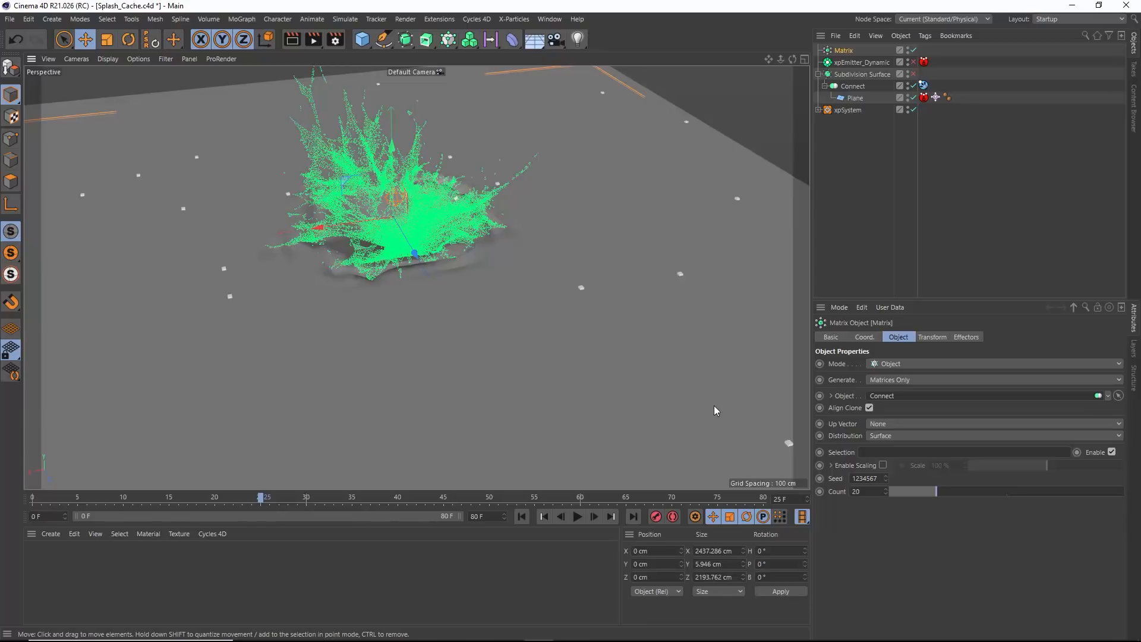
Set the Matrix's distribution to Vertex so the matrices sit on every point of the Connect object's surface
click(896, 437)
click(881, 451)
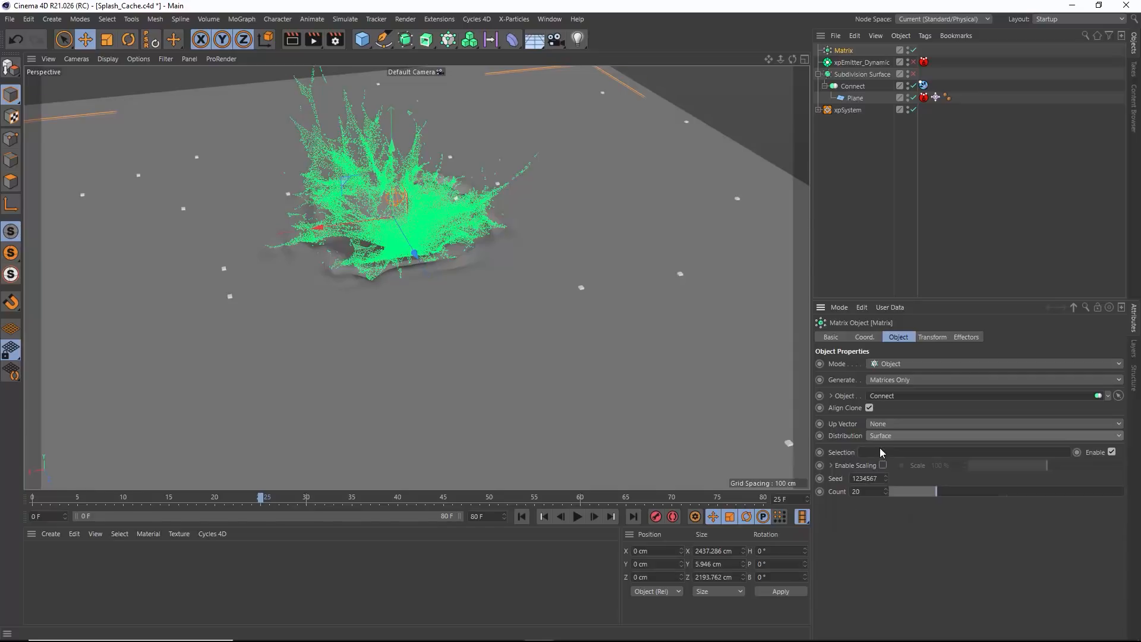
mouse_move(565, 391)
alt+mouse_down()
mouse_move(547, 413)
mouse_move(568, 393)
mouse_move(558, 391)
alt+mouse_up()
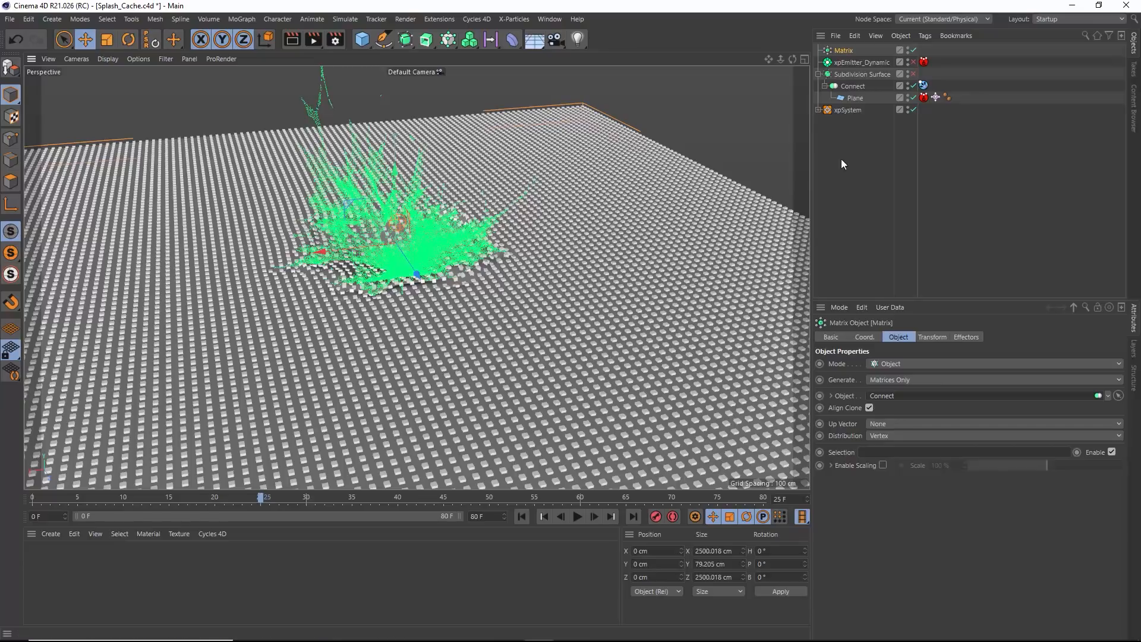
Disable xpEmitter in the xpSystem and play the animation from the start to check the matrices following the impact
click(819, 111)
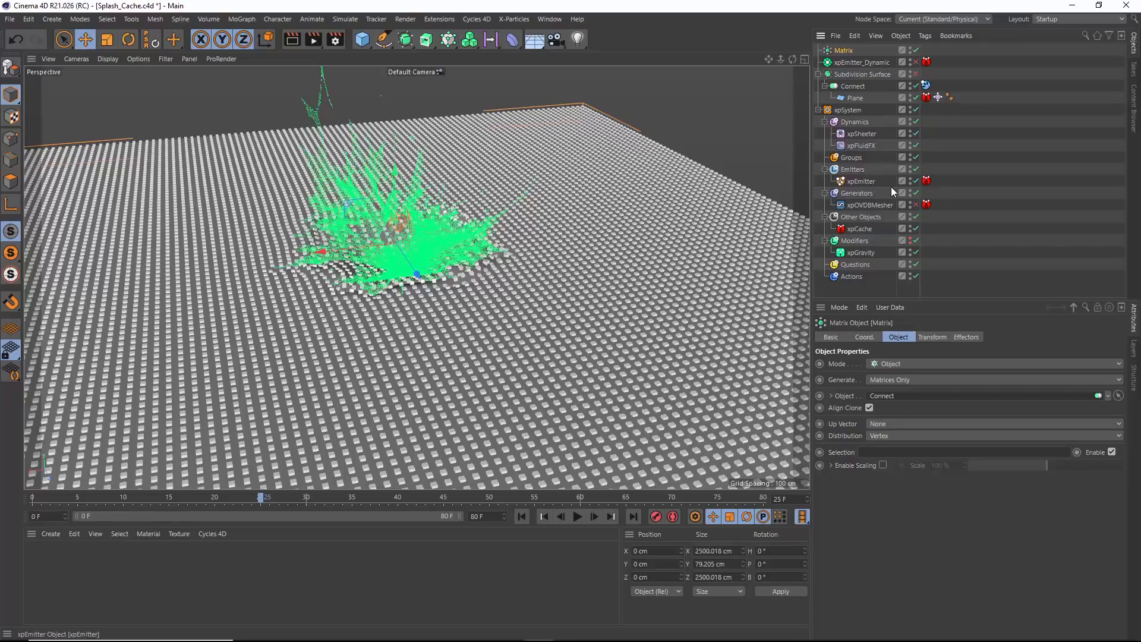
click(916, 180)
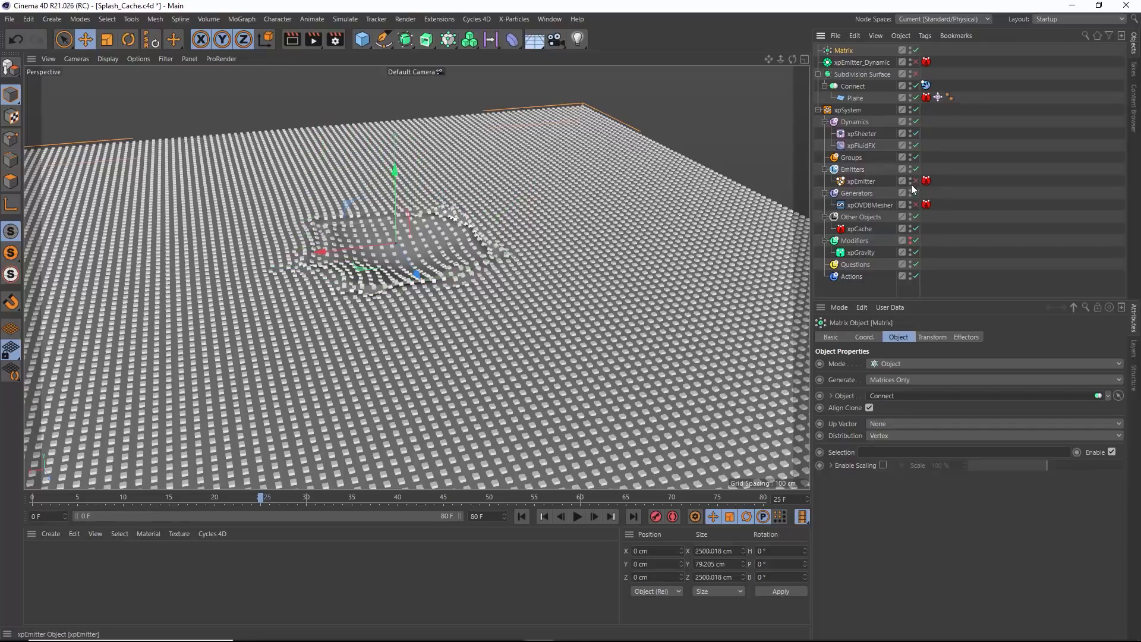
click(520, 517)
click(576, 517)
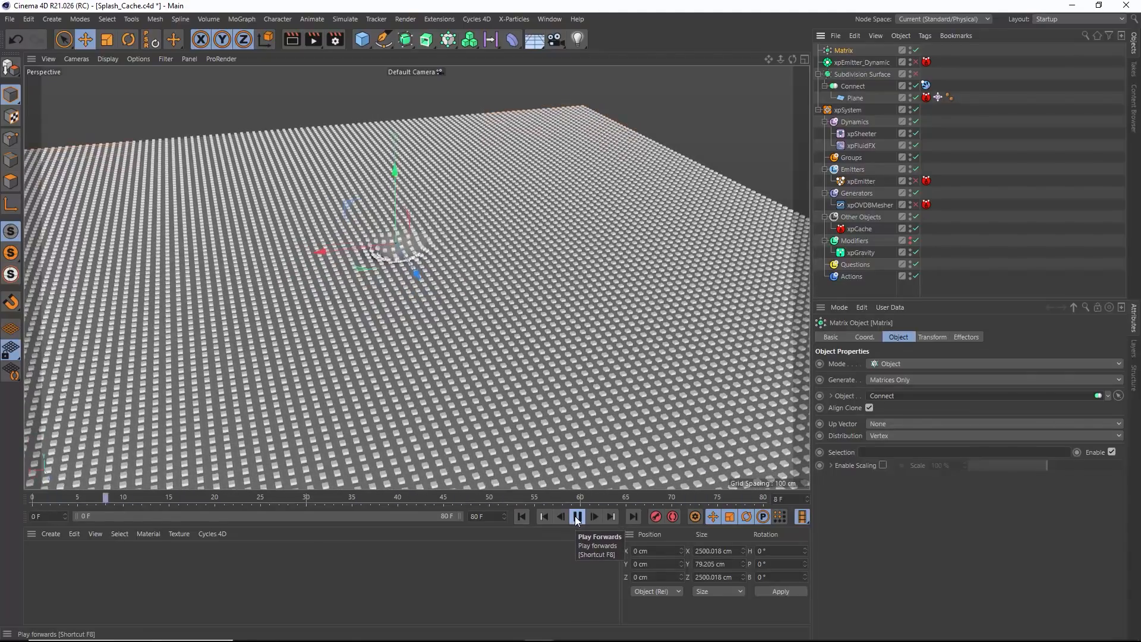
click(576, 517)
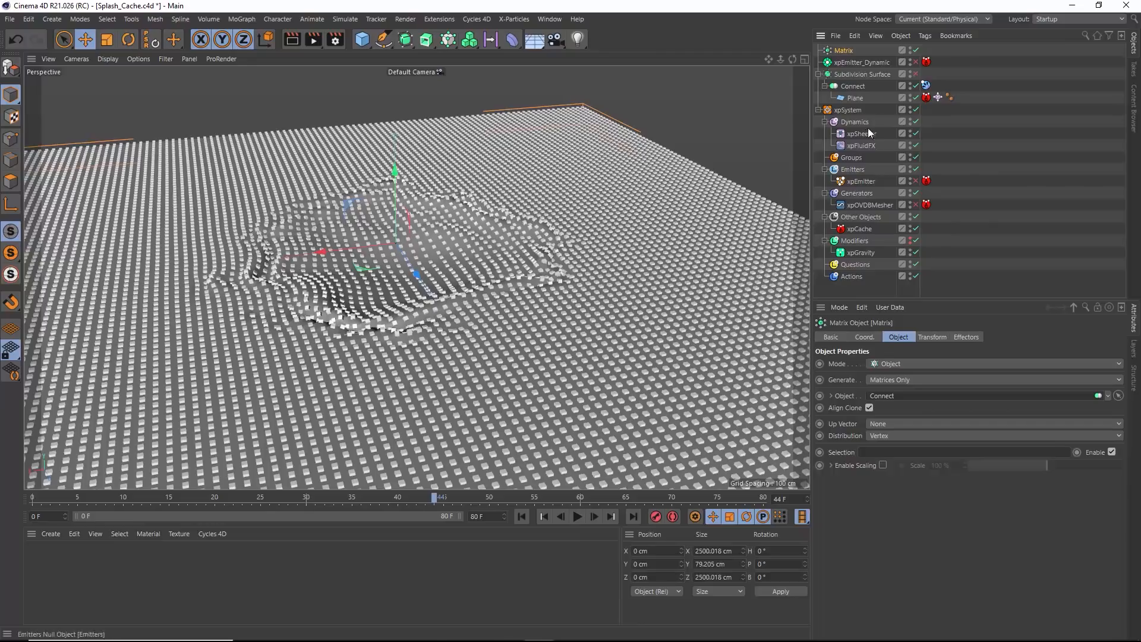
Hide the Connect object in both the viewport and the render, and play the animation with only the Matrix showing
double_click(910, 85)
double_click(911, 89)
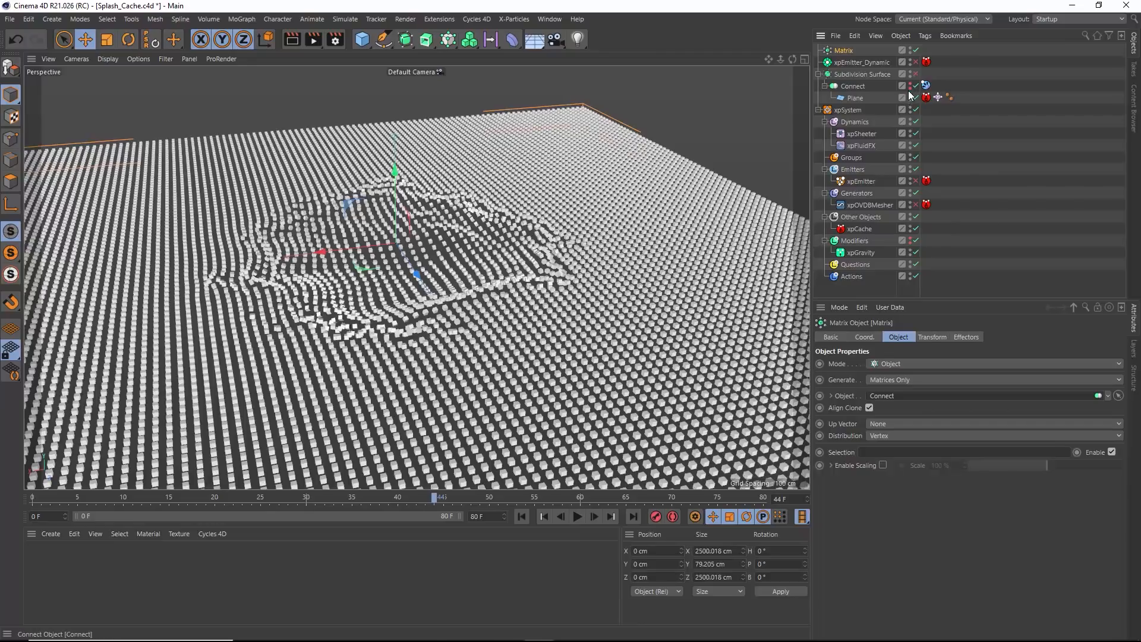
click(577, 517)
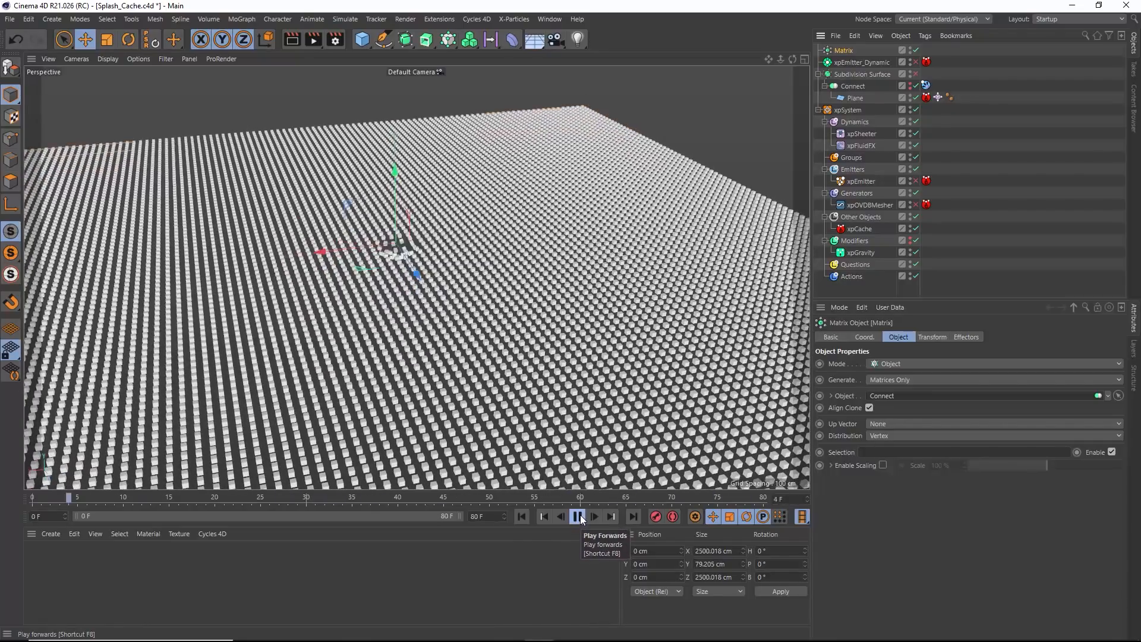
click(576, 517)
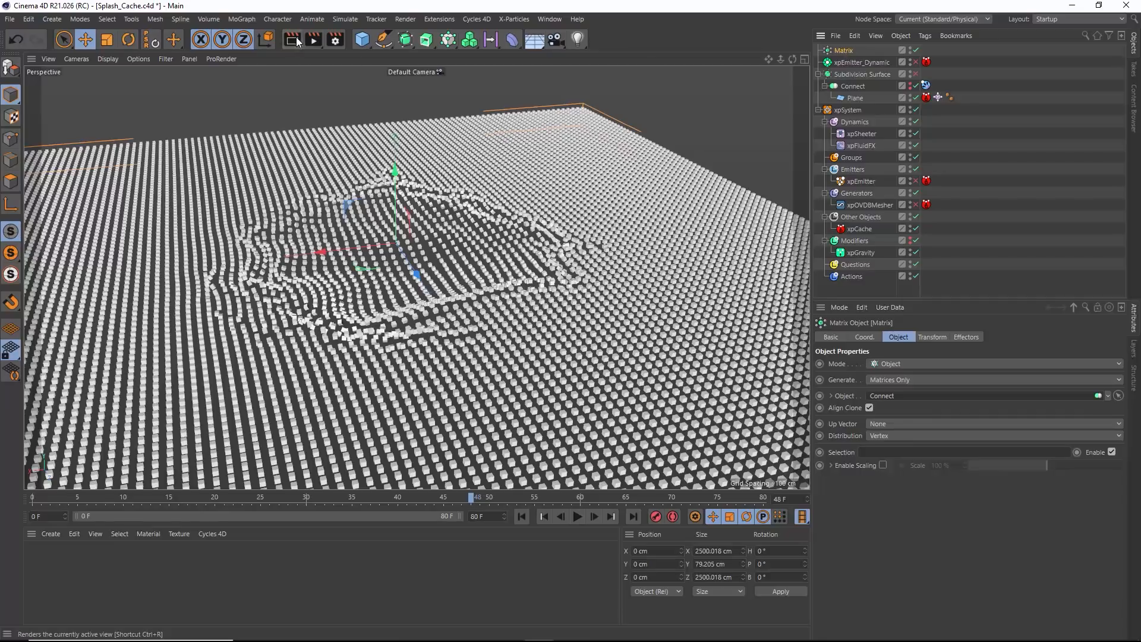
Add a Formula effector to the Matrix and play the animation from the start, viewing the whole grid
click(244, 20)
mouse_move(266, 38)
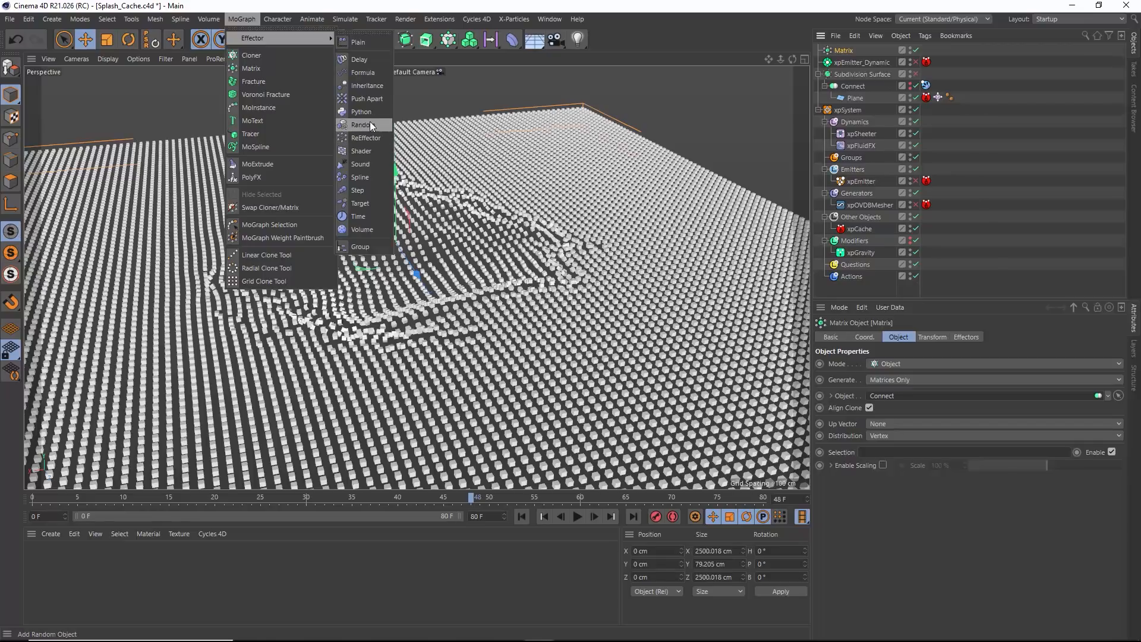
click(359, 71)
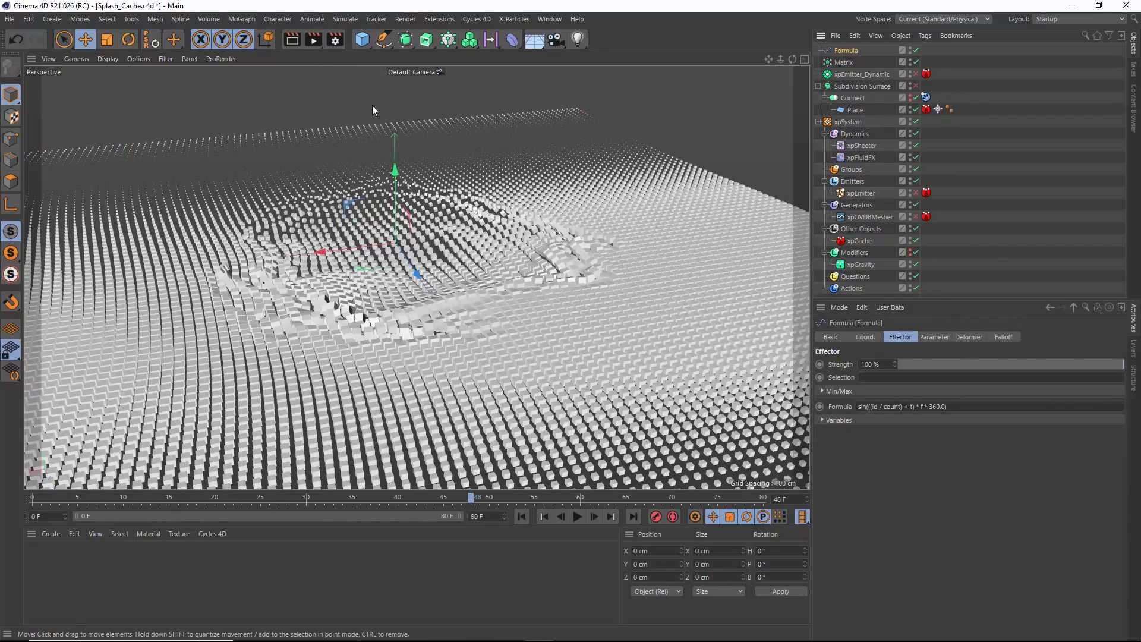
click(521, 516)
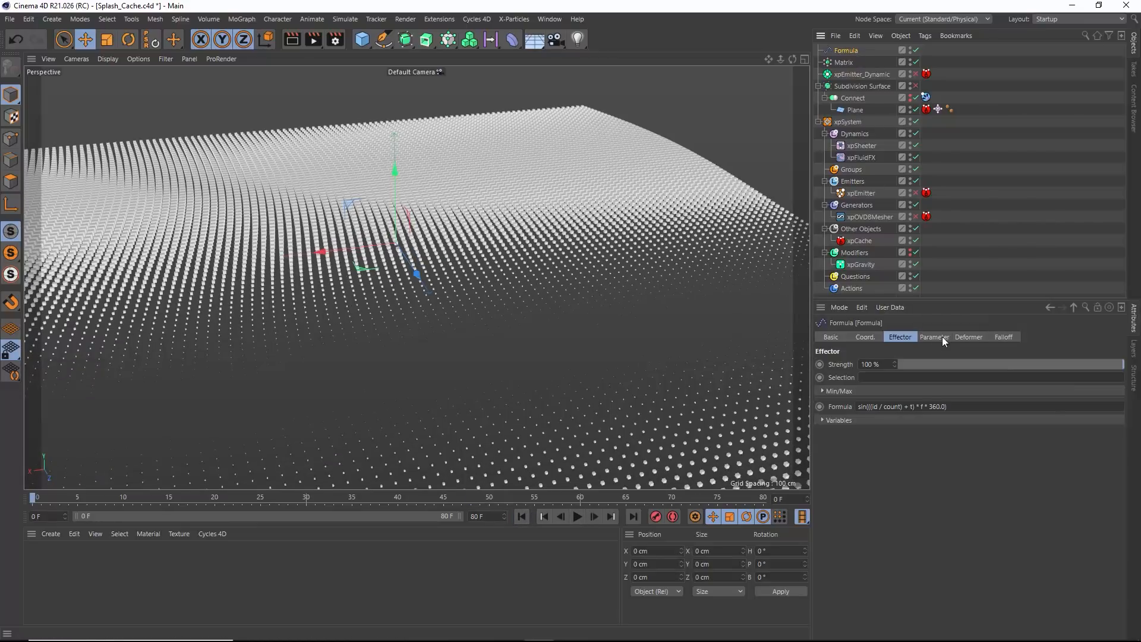
click(936, 337)
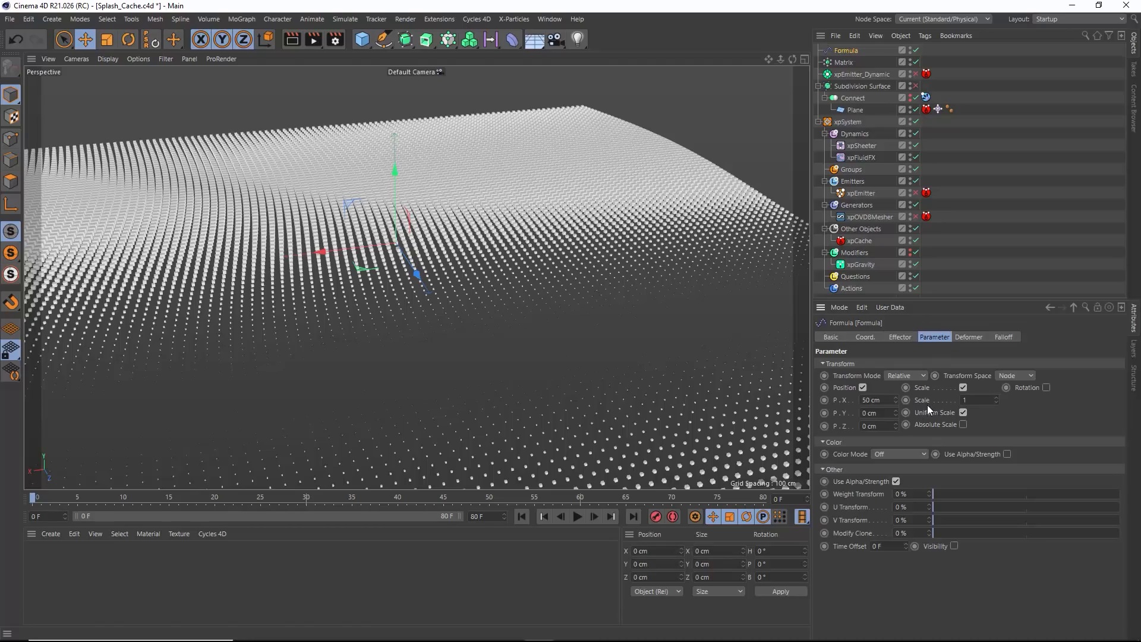
click(577, 516)
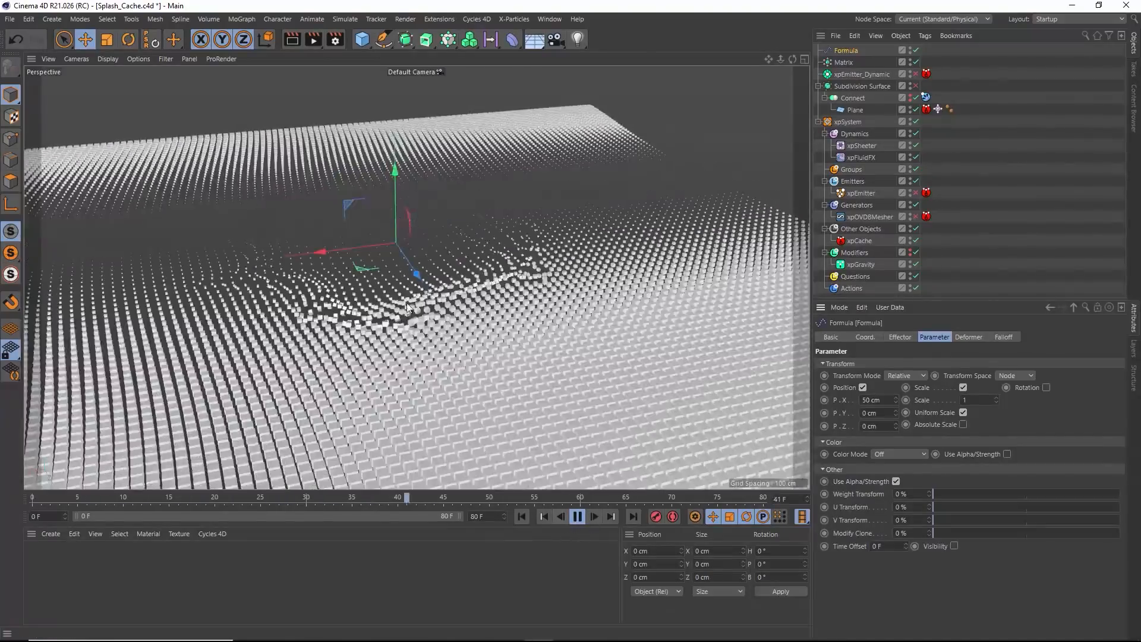
scroll(357, 289, down, 5)
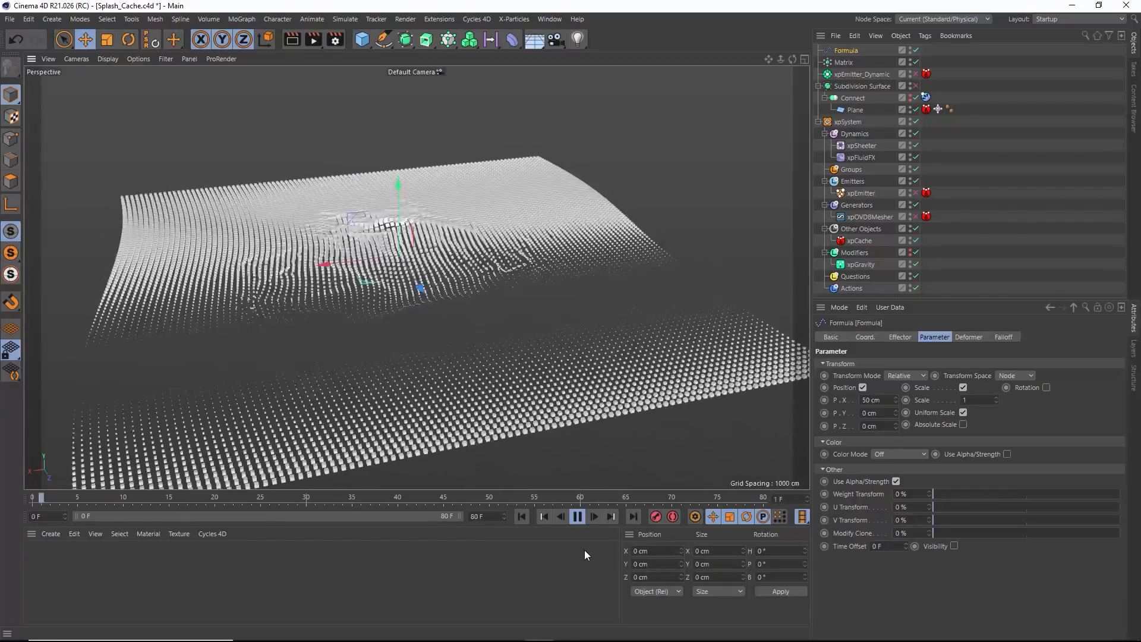
click(578, 516)
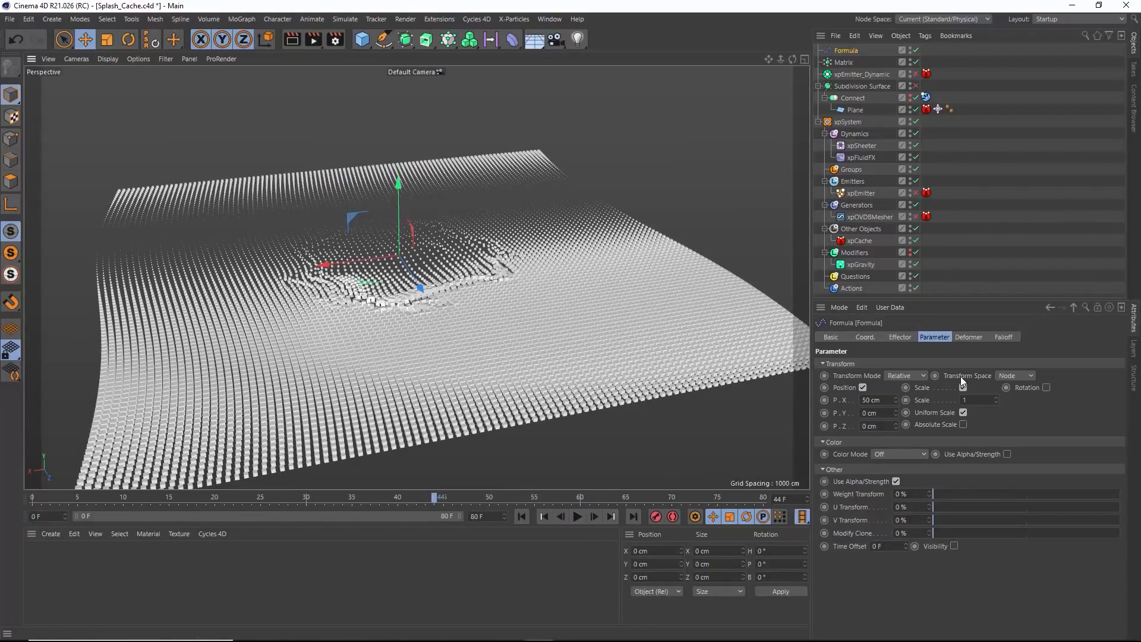
Add a Spherical Field to the Formula effector's falloff and enlarge it to surround the impact crater
click(995, 338)
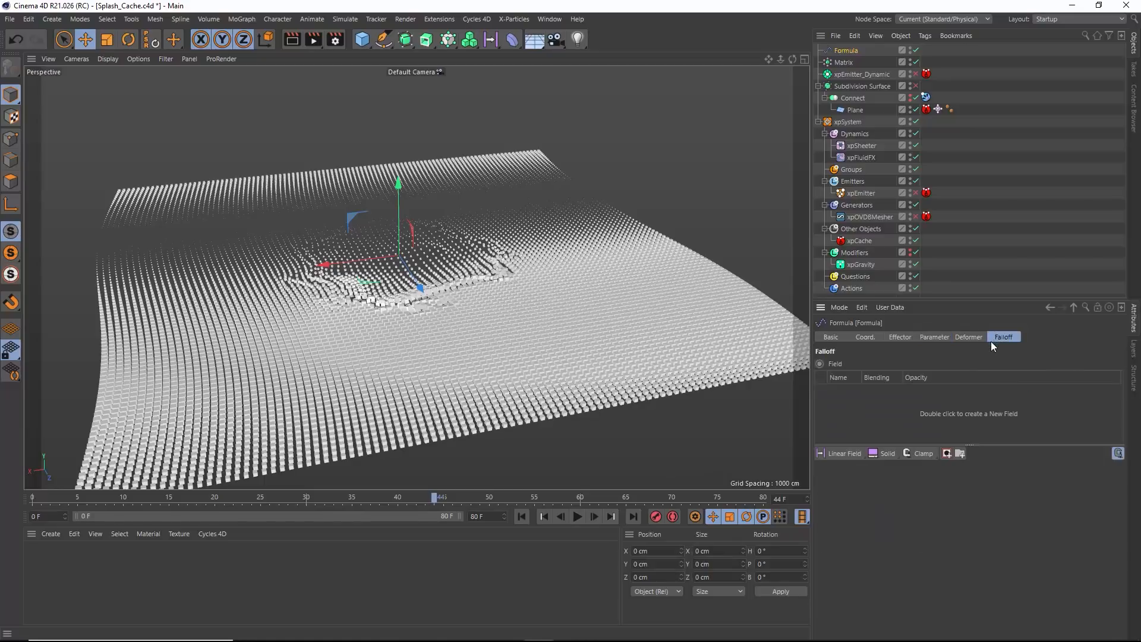
click(841, 455)
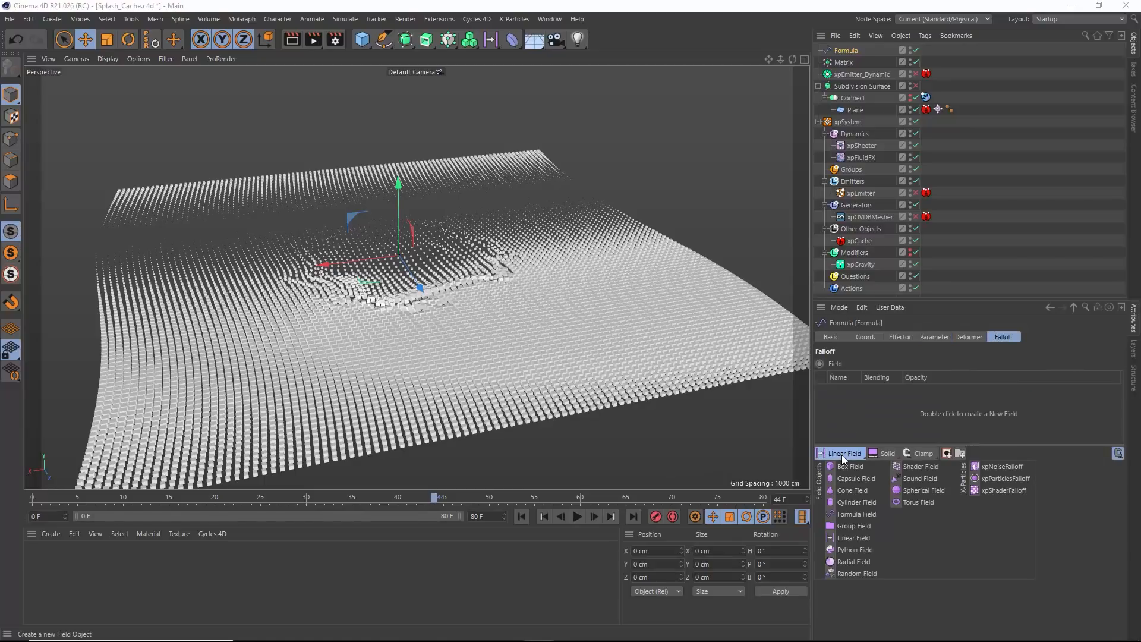
click(921, 491)
drag(378, 261, 297, 283)
Invert the Spherical Field's remapping with an inner offset of about 83% and play the animation from the start
click(906, 485)
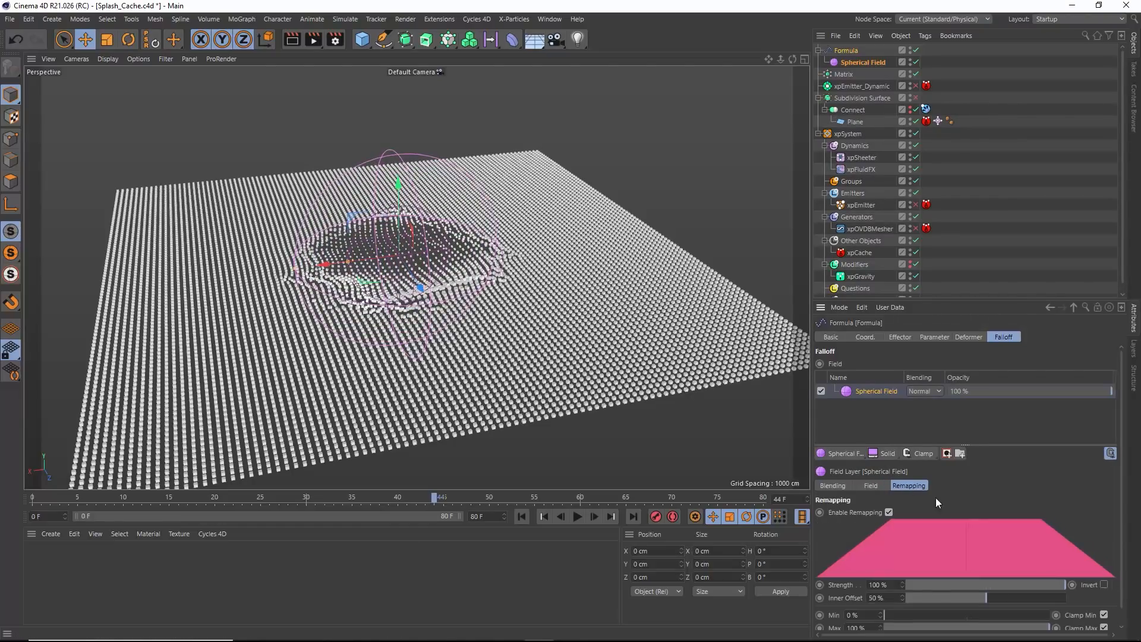
click(1104, 585)
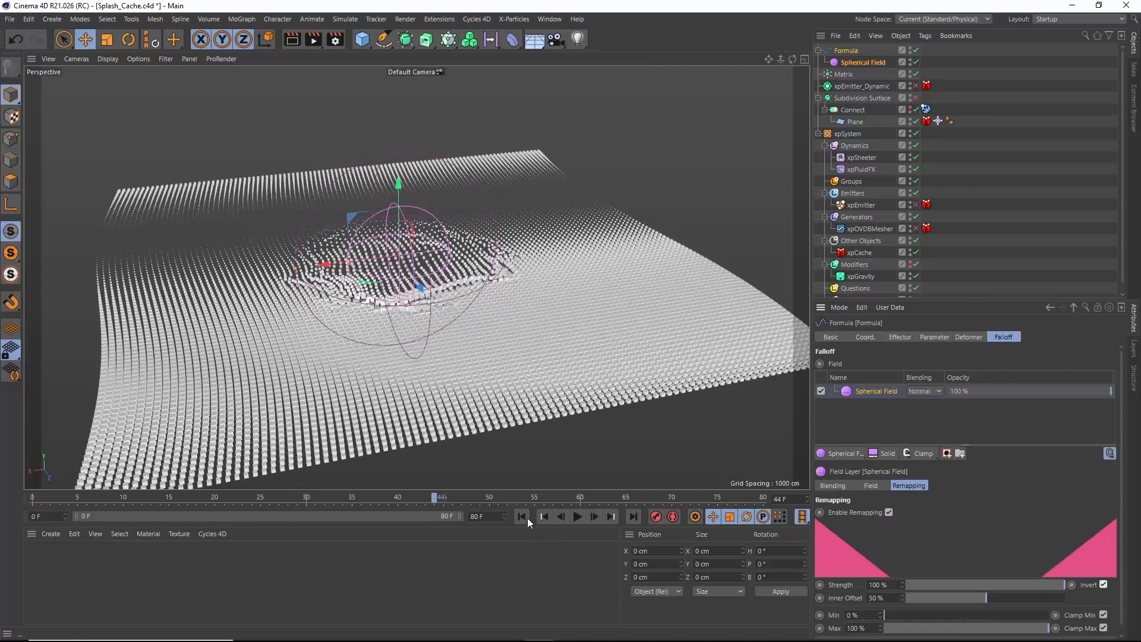
click(522, 516)
click(572, 517)
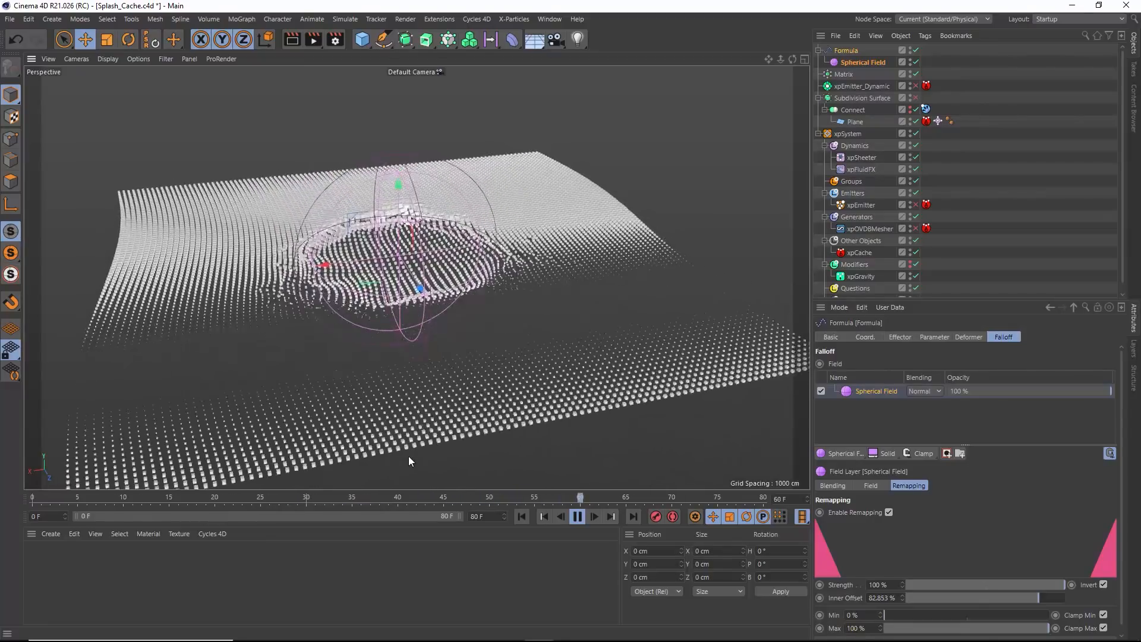
mouse_move(434, 359)
alt+mouse_down()
mouse_move(472, 423)
mouse_move(437, 376)
alt+mouse_up()
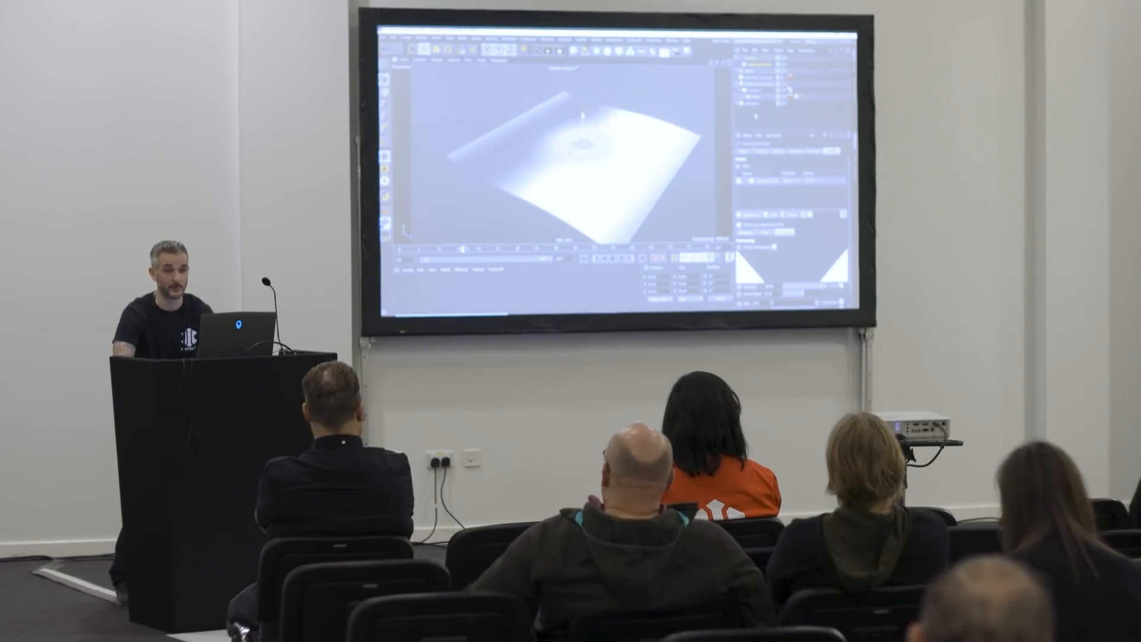
Delete the Formula effector together with its Spherical Field
key(Delete)
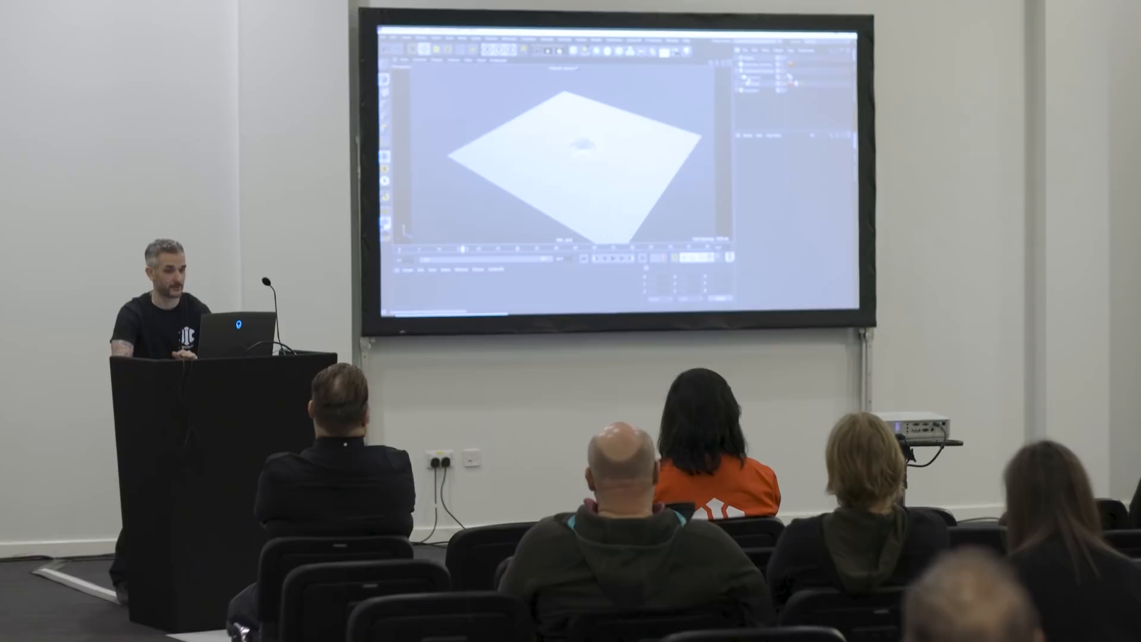
scroll(583, 146, up, 4)
alt+drag(583, 149, 544, 132)
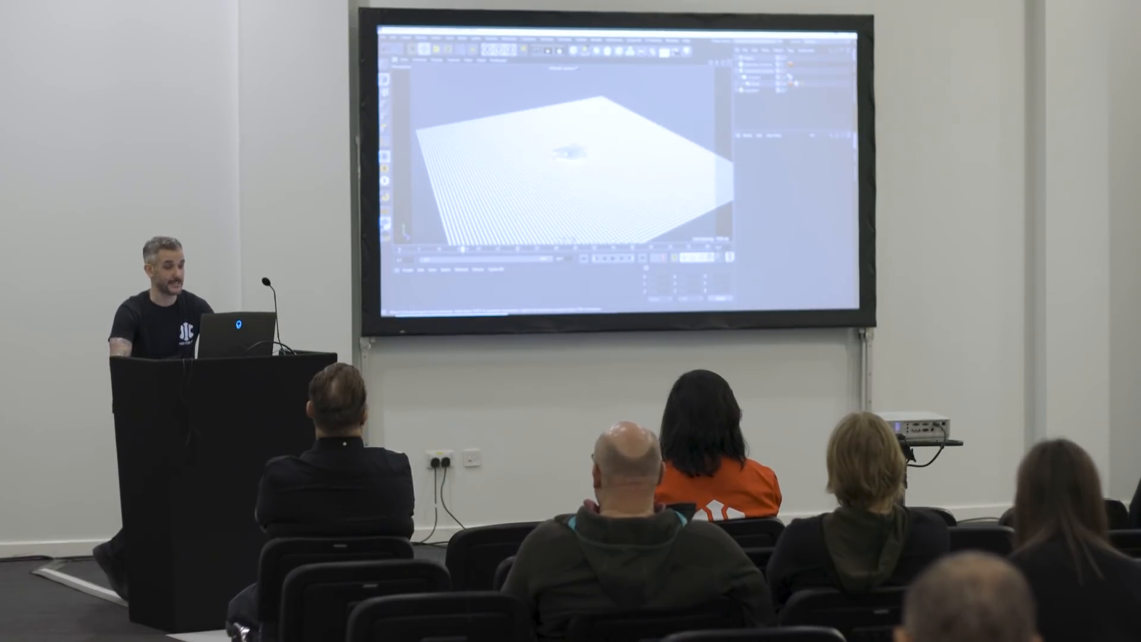
scroll(570, 152, down, 1)
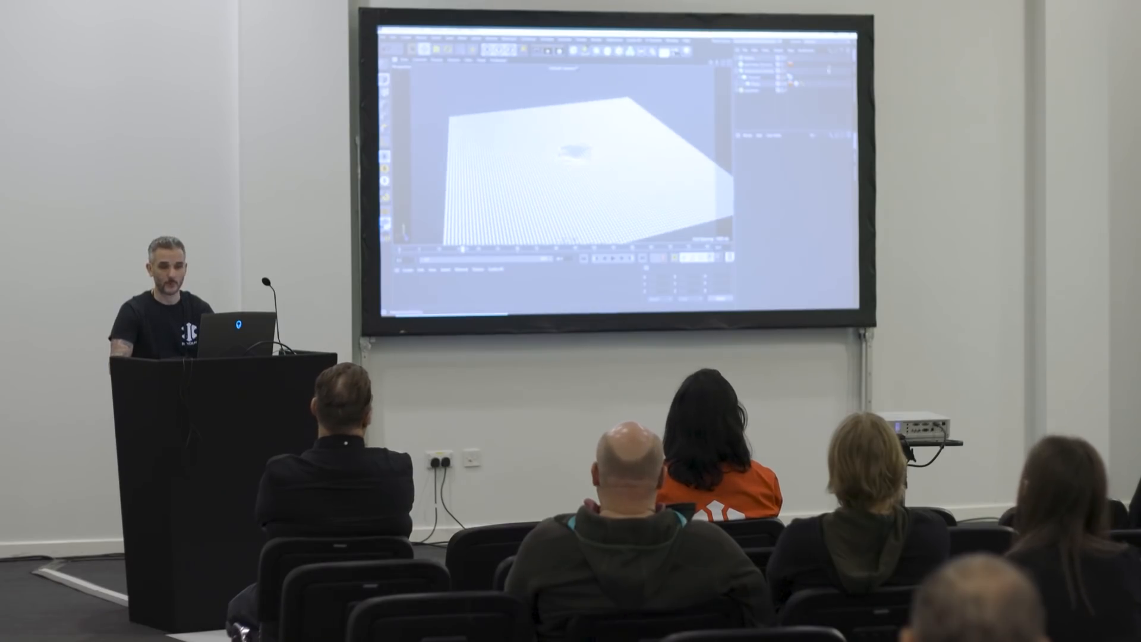
Switch to the Cycles4D (User) layout and collapse the xpSystem hierarchy
click(823, 43)
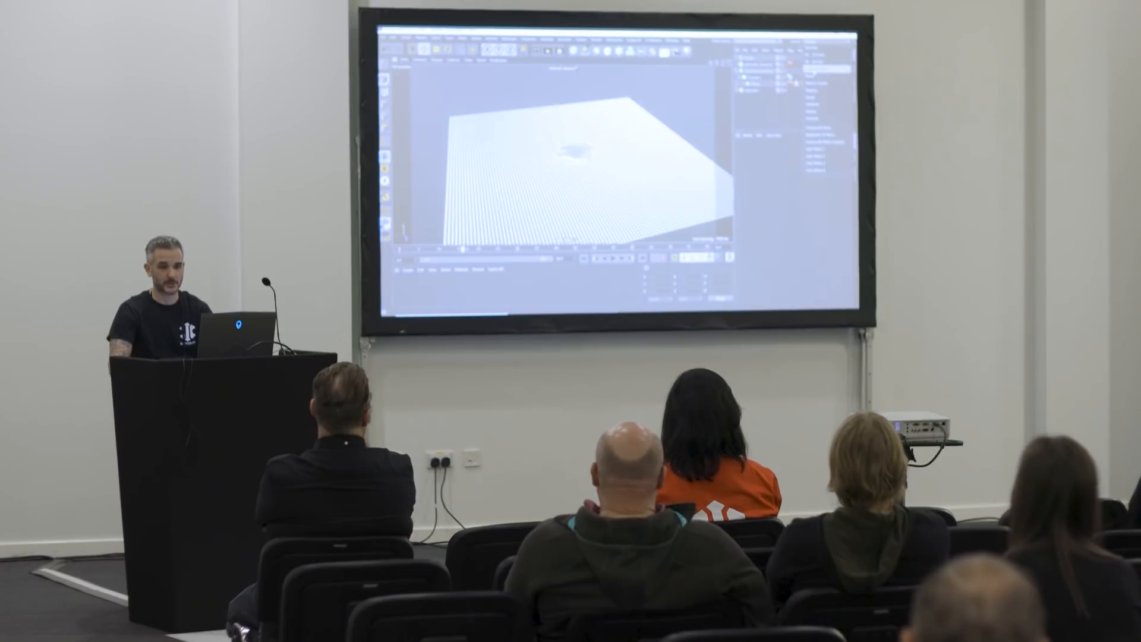
click(826, 69)
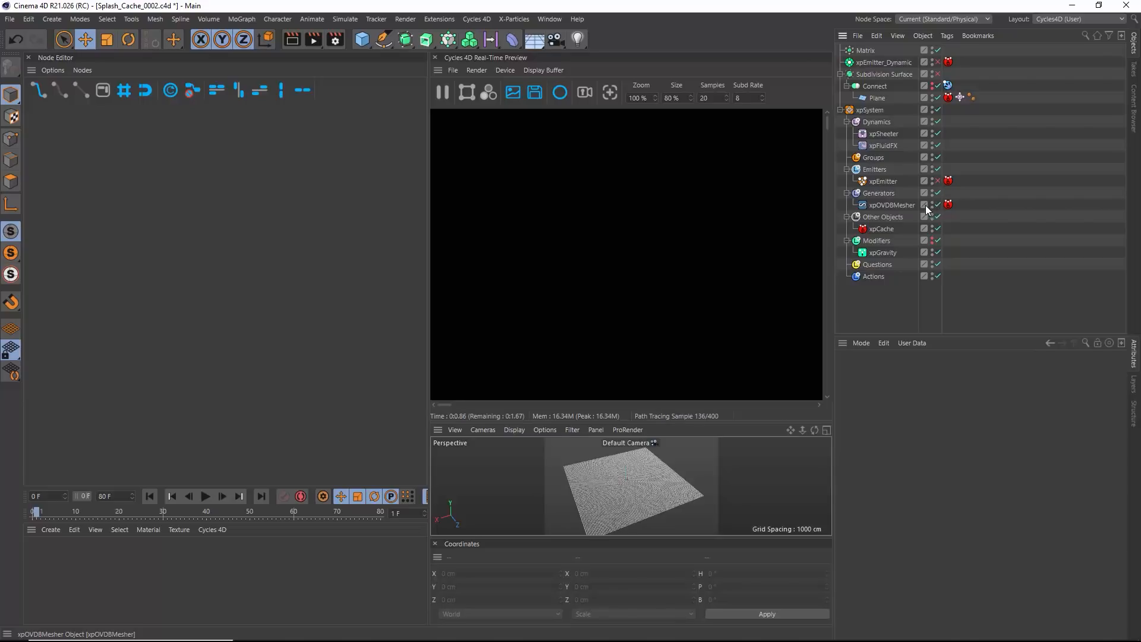
click(840, 110)
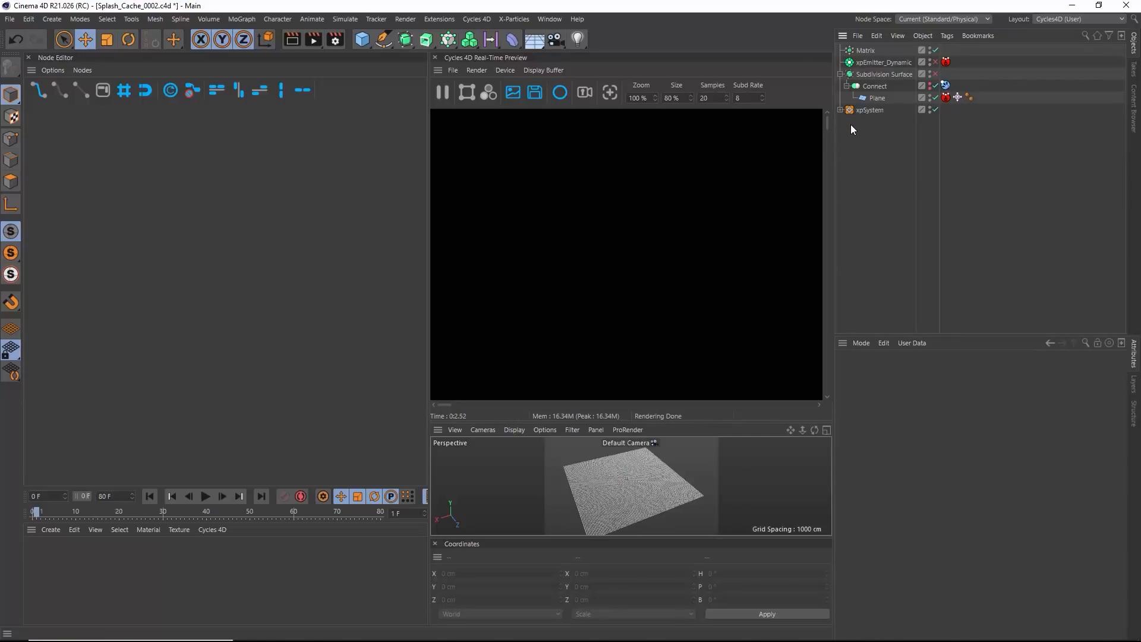
click(840, 112)
click(841, 112)
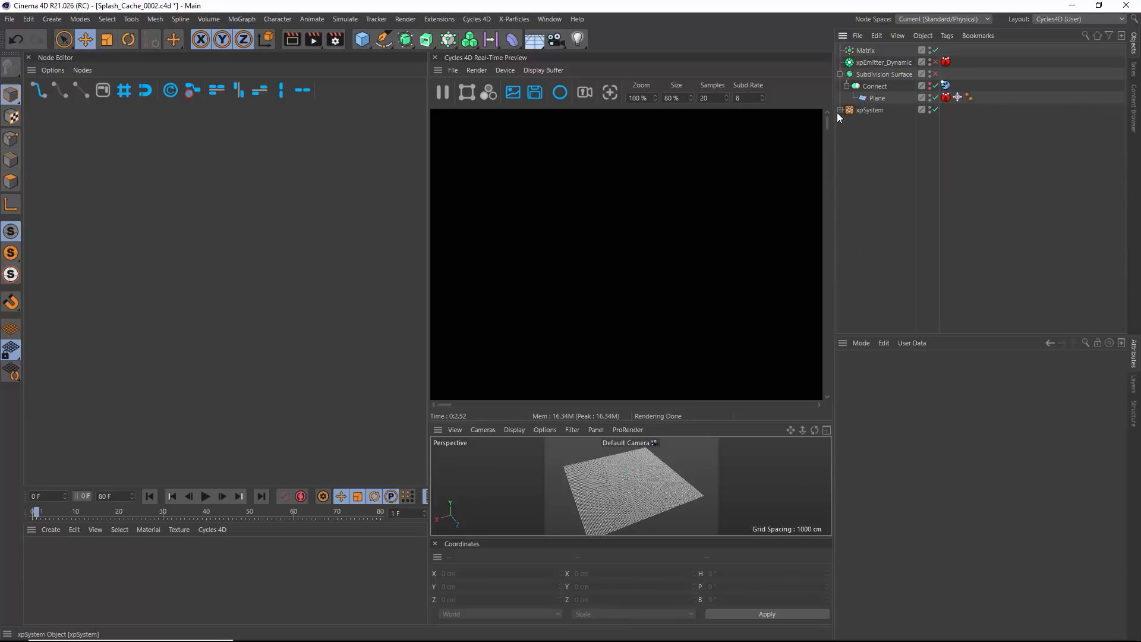
Add a cyEnvironment object lit by an indoor HDR image from the HDRIHAVEN_Indoor 4k folder
click(475, 19)
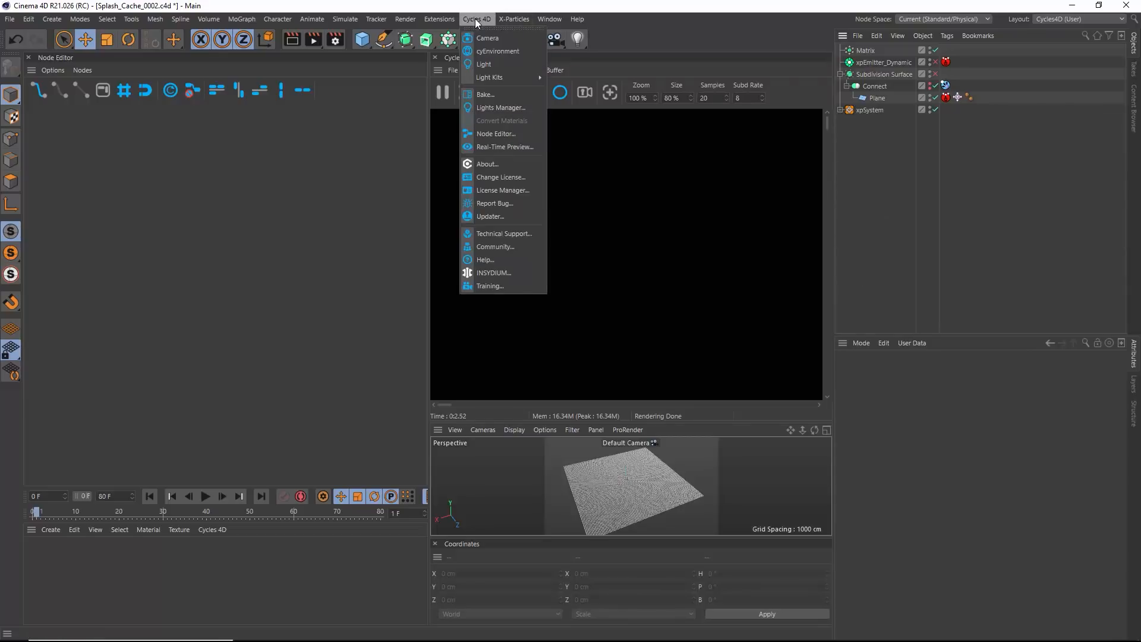
click(488, 50)
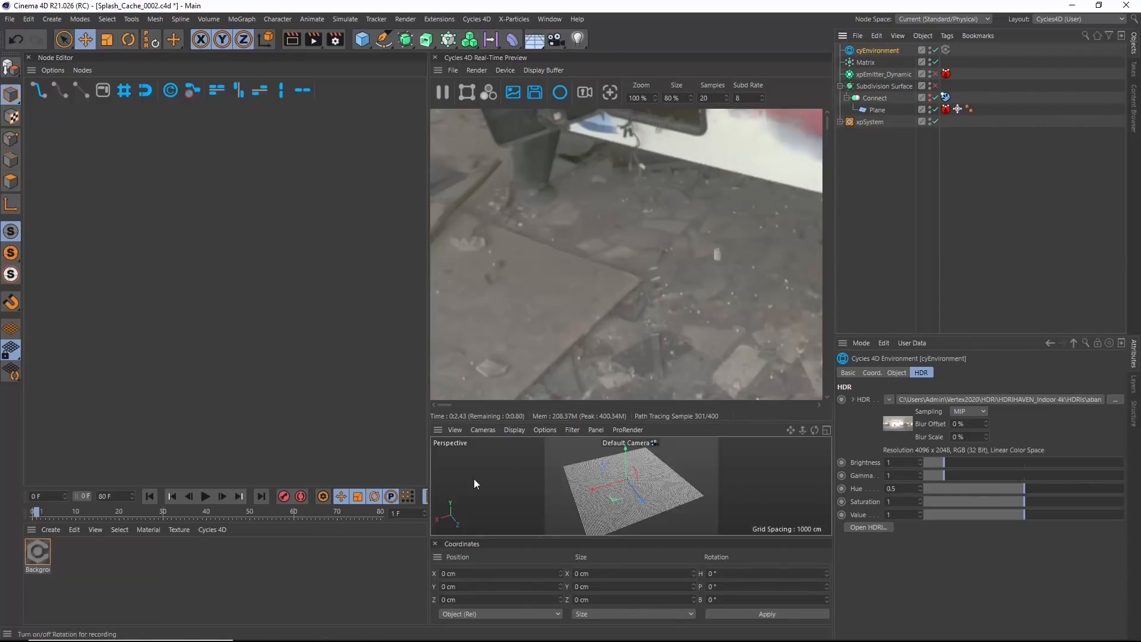
Move the timeline to frame 16 and frame the splash mesh close up from near ground level
click(101, 513)
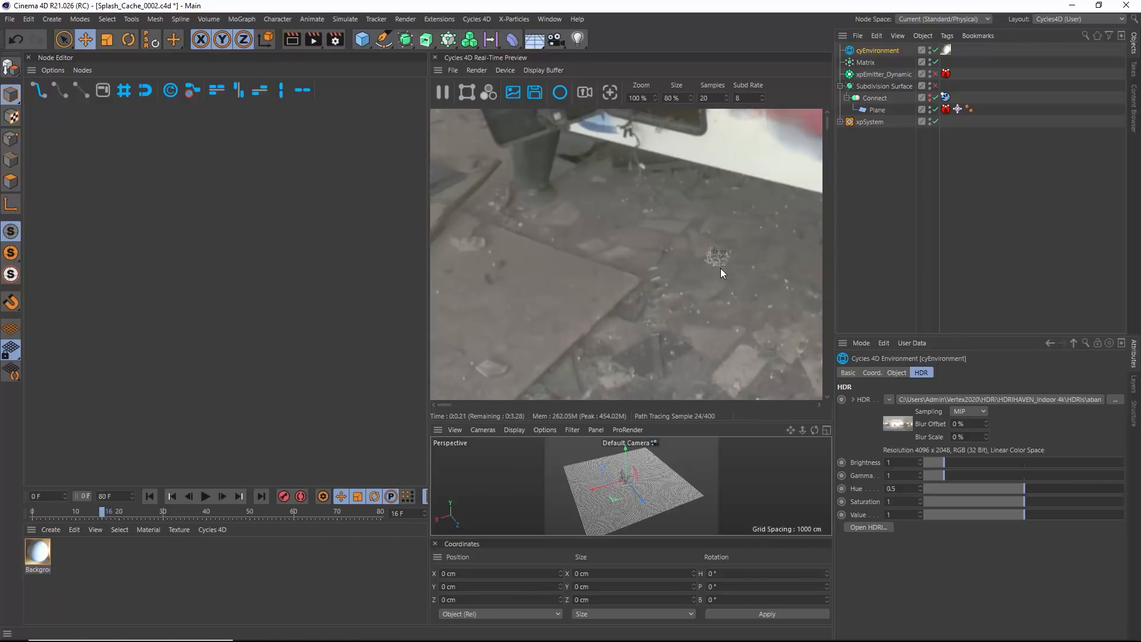
alt+middle_drag(629, 481, 592, 480)
alt+drag(592, 480, 607, 461)
alt+right_drag(600, 476, 640, 473)
mouse_move(604, 502)
alt+middle_down()
mouse_move(646, 496)
mouse_move(619, 495)
alt+middle_up()
mouse_move(617, 490)
alt+mouse_down()
mouse_move(507, 495)
mouse_move(616, 495)
mouse_move(609, 505)
mouse_move(631, 494)
mouse_move(496, 501)
mouse_move(601, 506)
alt+mouse_up()
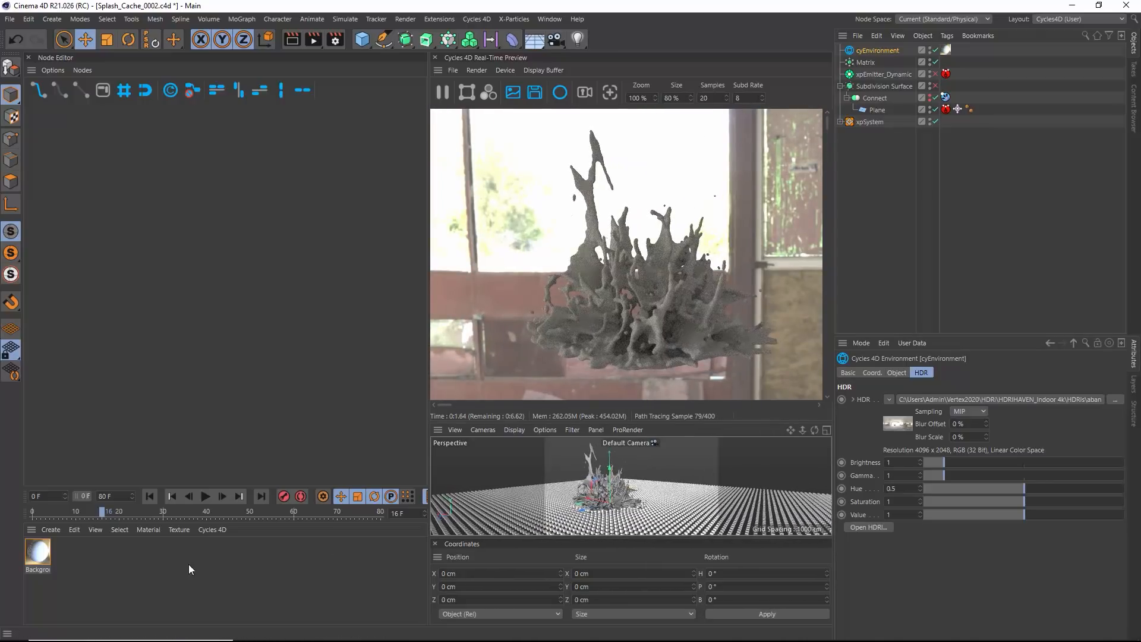
Create a Cycles 4D Glass BSDF surface material and apply it to the xpOVDBMesher inside the xpSystem
click(211, 530)
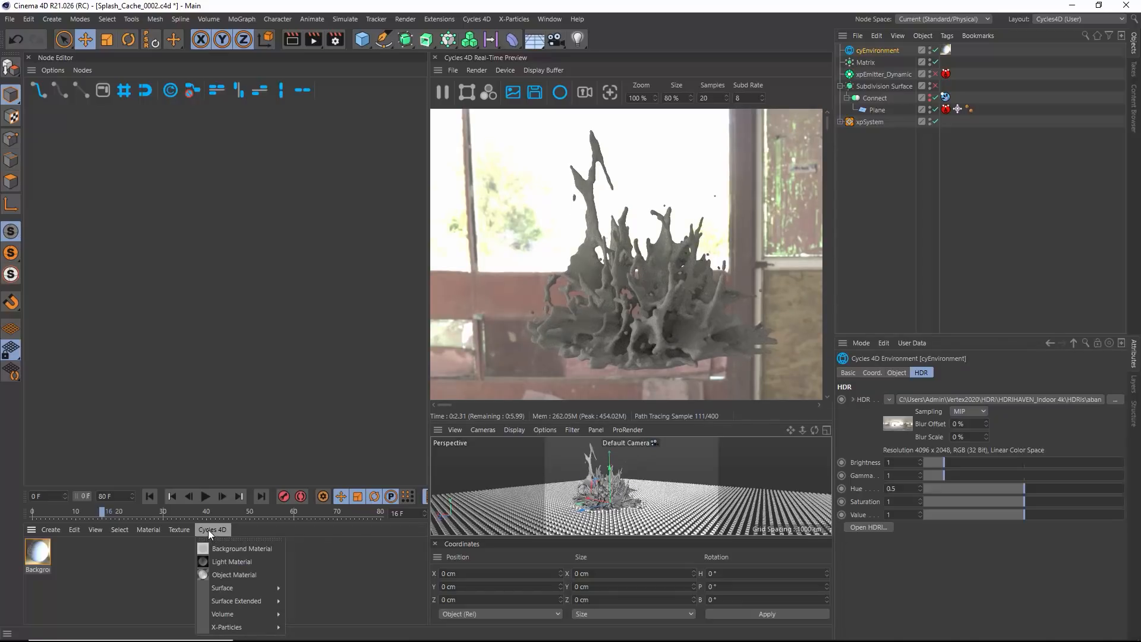
mouse_move(254, 588)
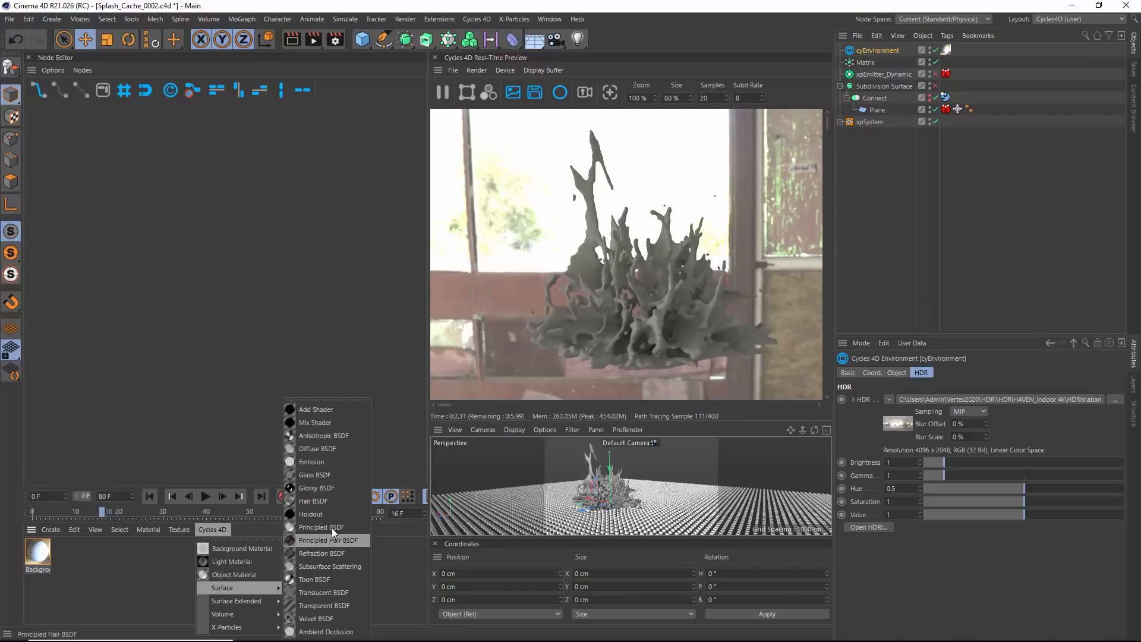
click(305, 474)
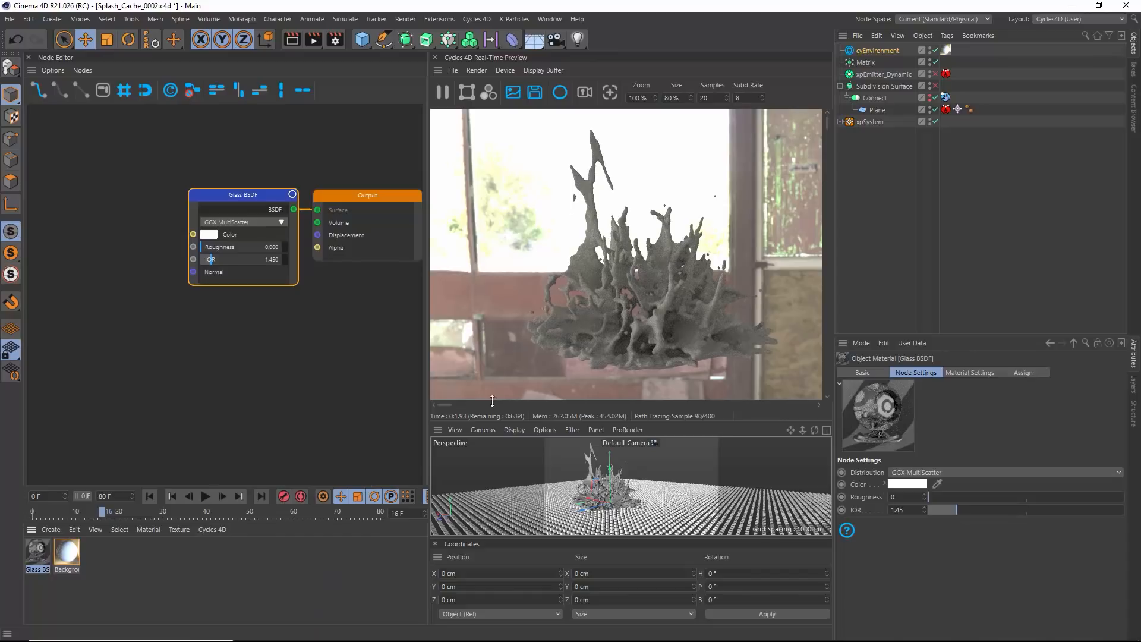
click(841, 122)
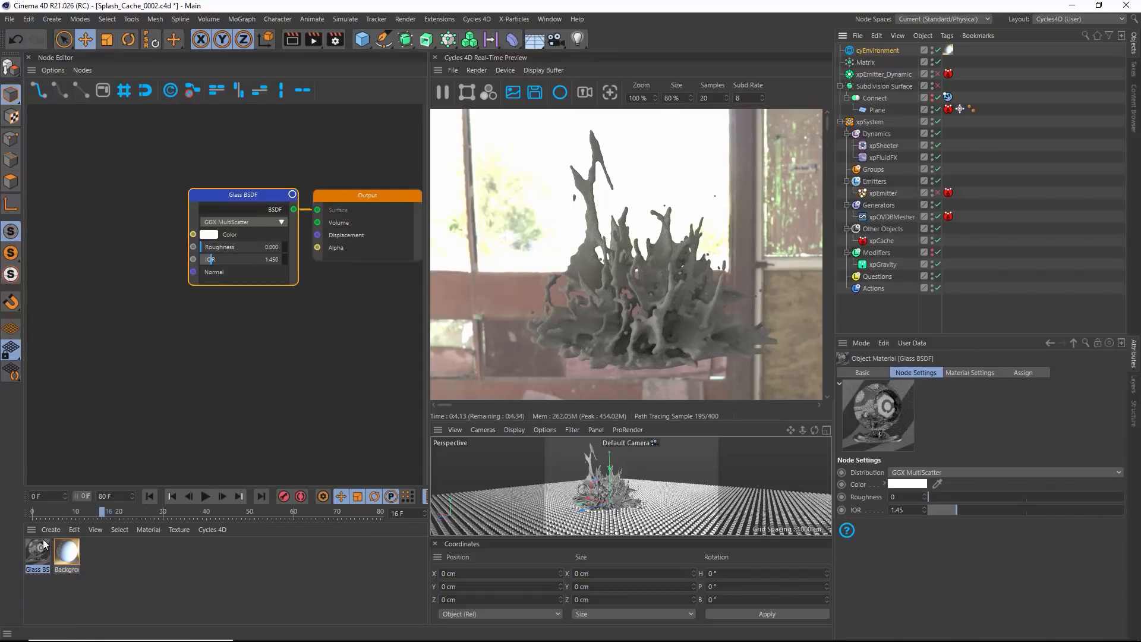
drag(890, 211, 890, 215)
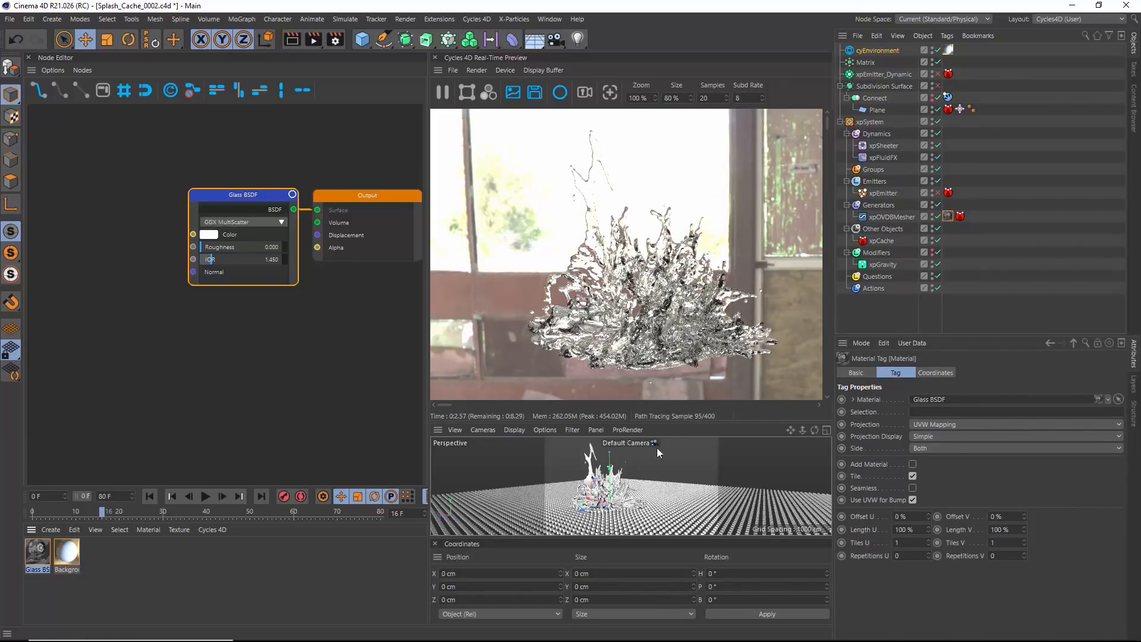
Set the Glass BSDF node's IOR to 1.33 after moving it away from the Output node, and collapse the xpSystem hierarchy
alt+drag(628, 499, 650, 501)
drag(259, 194, 158, 183)
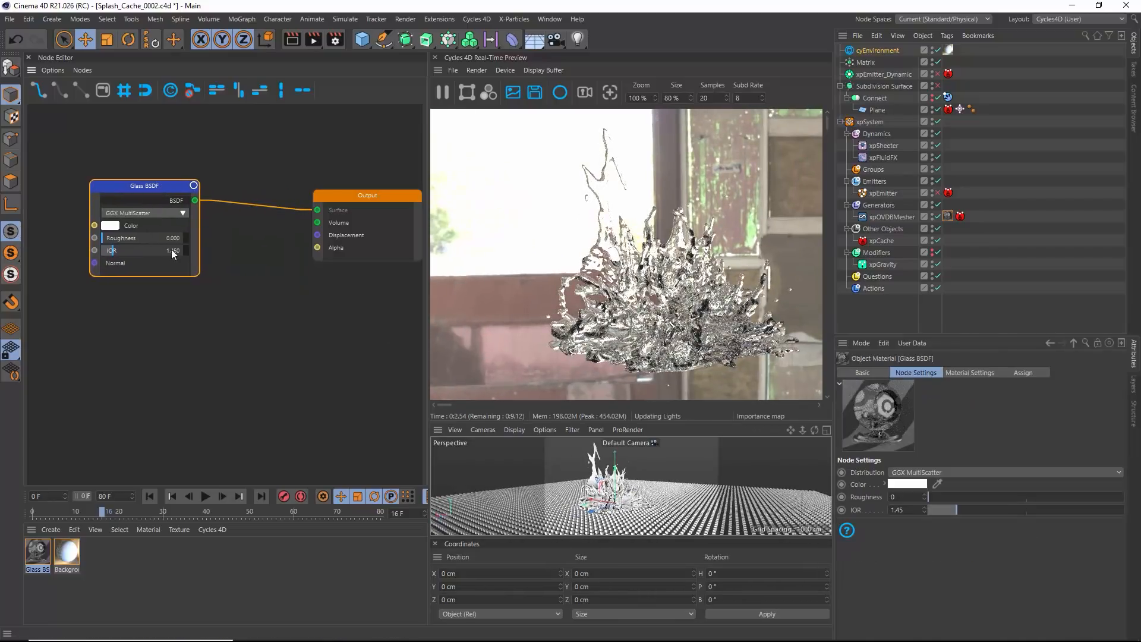
double_click(188, 251)
text(1.33)
key(Return)
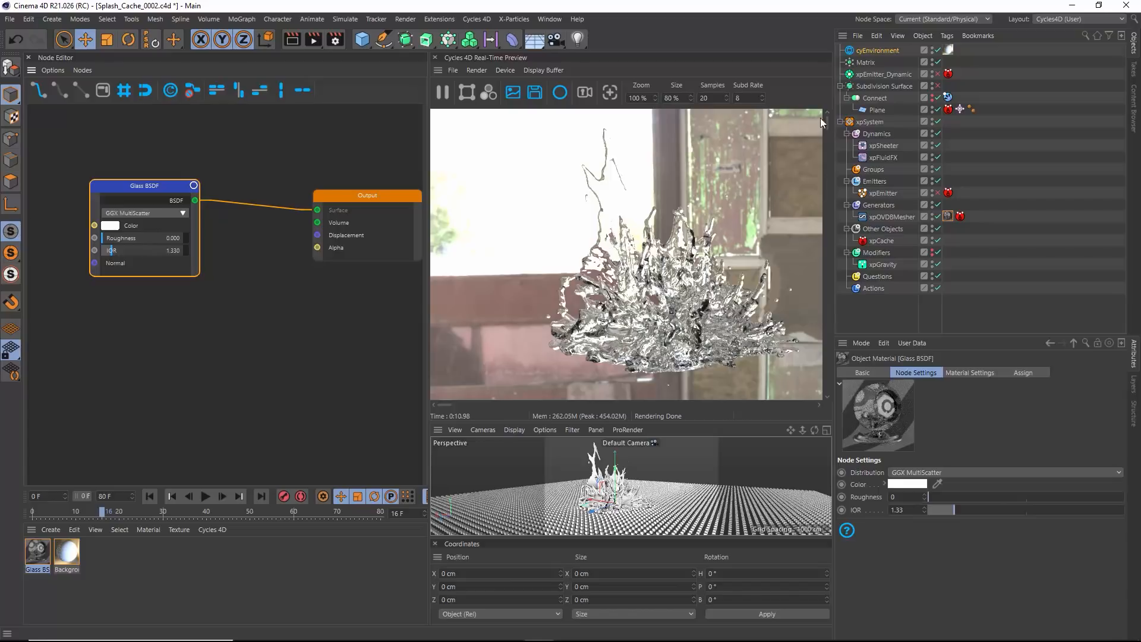
click(840, 121)
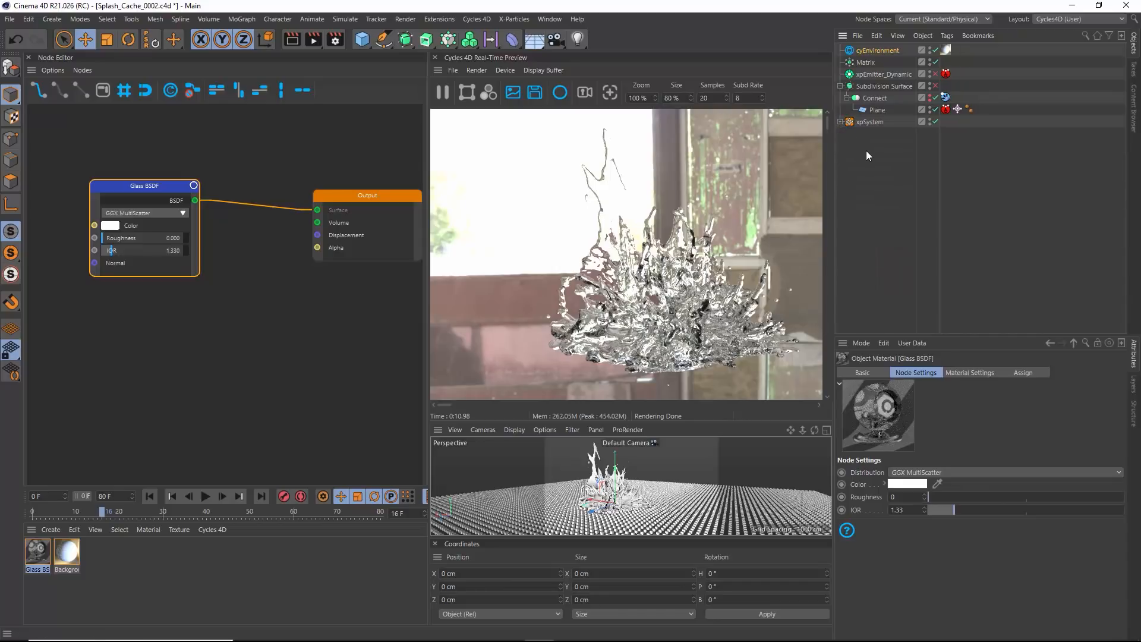
Create a Cycles 4D Glossy BSDF surface material and apply it to the Matrix object
click(222, 531)
mouse_move(241, 585)
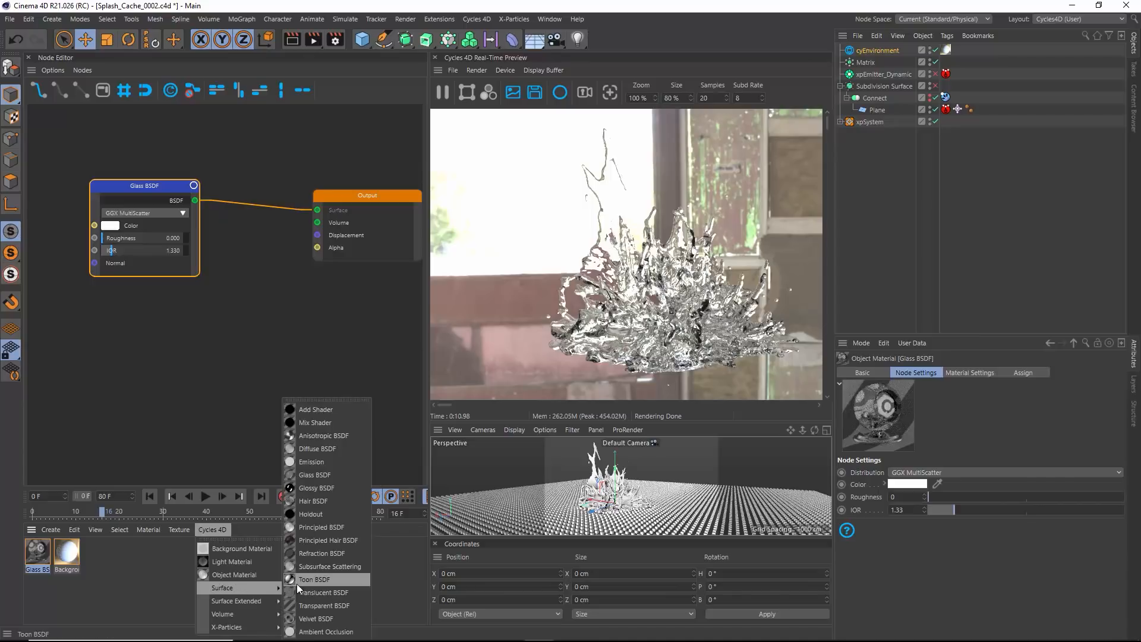
click(315, 488)
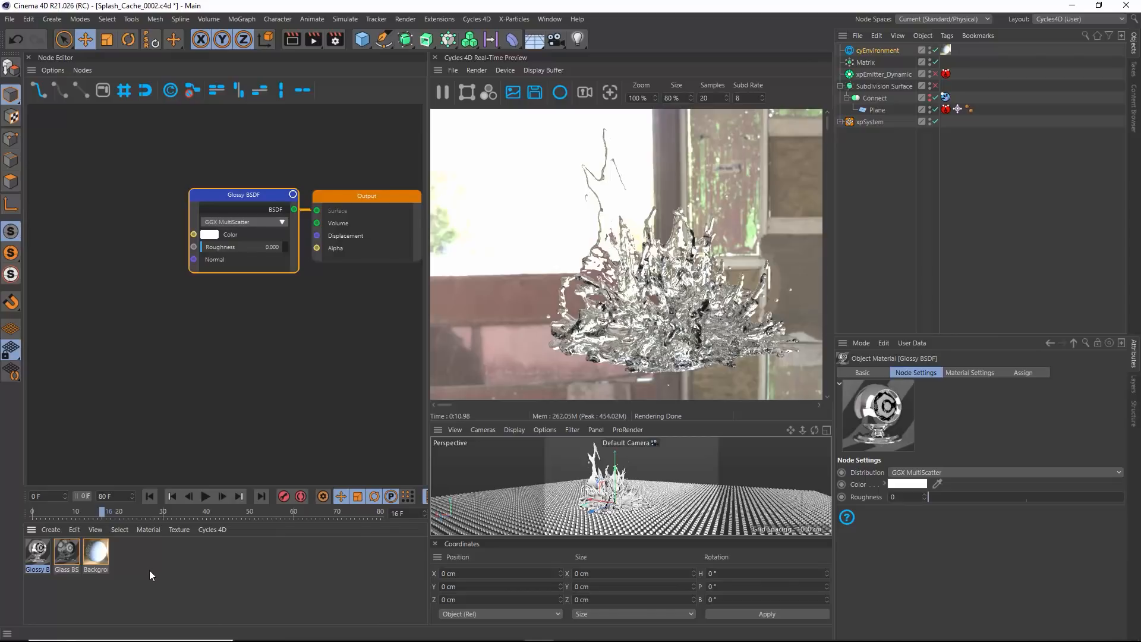
drag(39, 558, 879, 63)
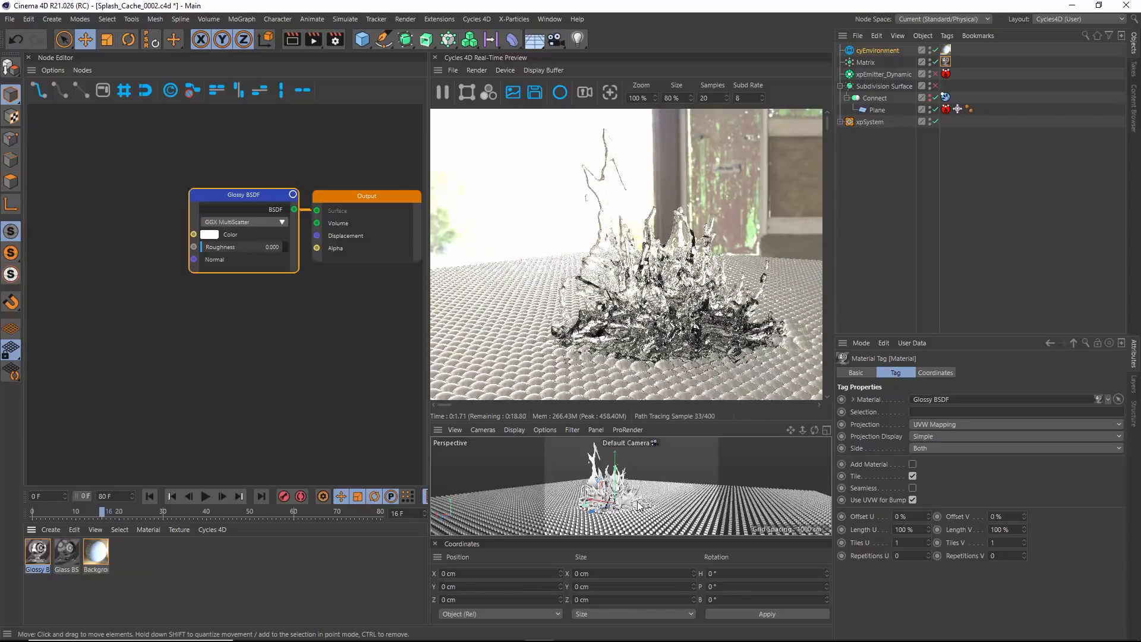
Examine the glass splash against the glossy Matrix surface up close and from a wider, higher angle
alt+middle_drag(624, 508, 613, 504)
alt+drag(608, 509, 618, 513)
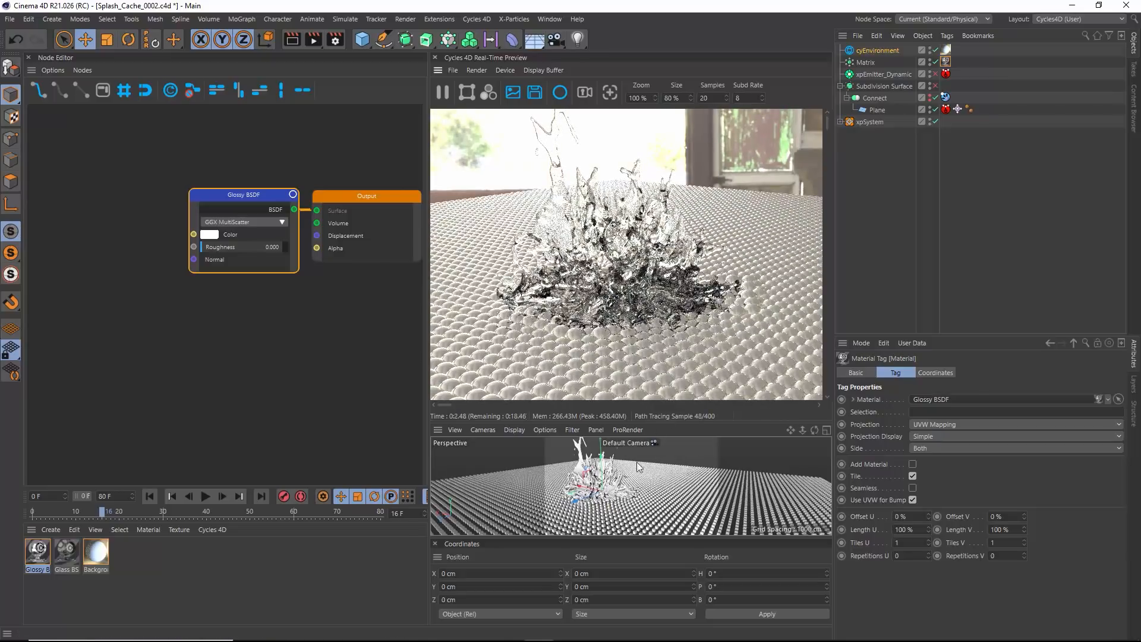
alt+right_drag(609, 494, 630, 496)
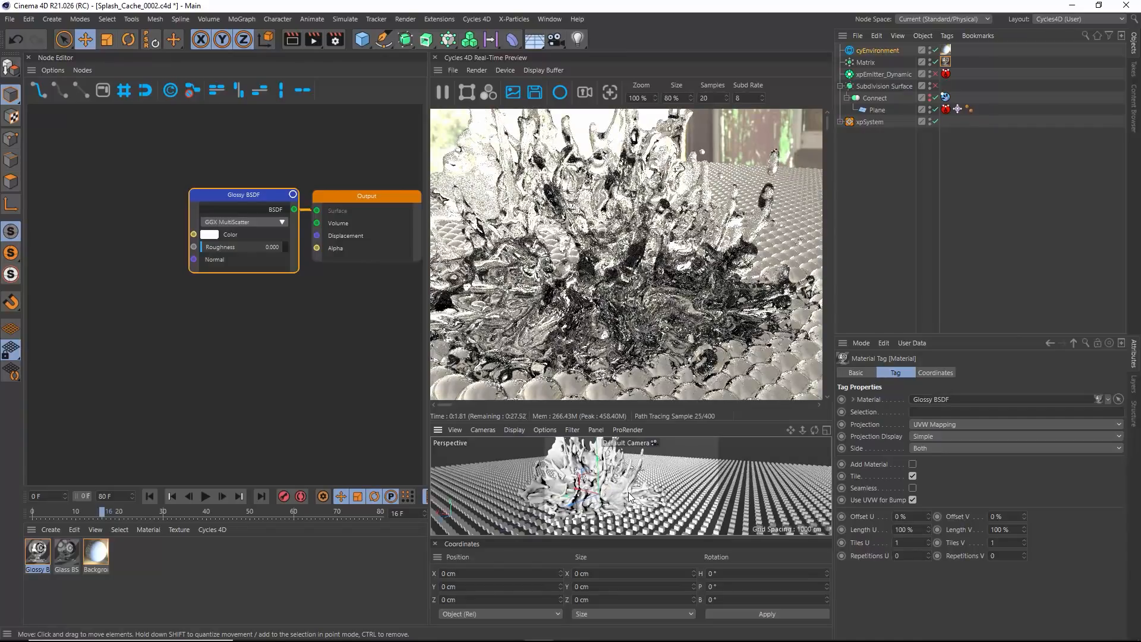
alt+right_drag(629, 499, 625, 506)
alt+middle_drag(629, 505, 620, 503)
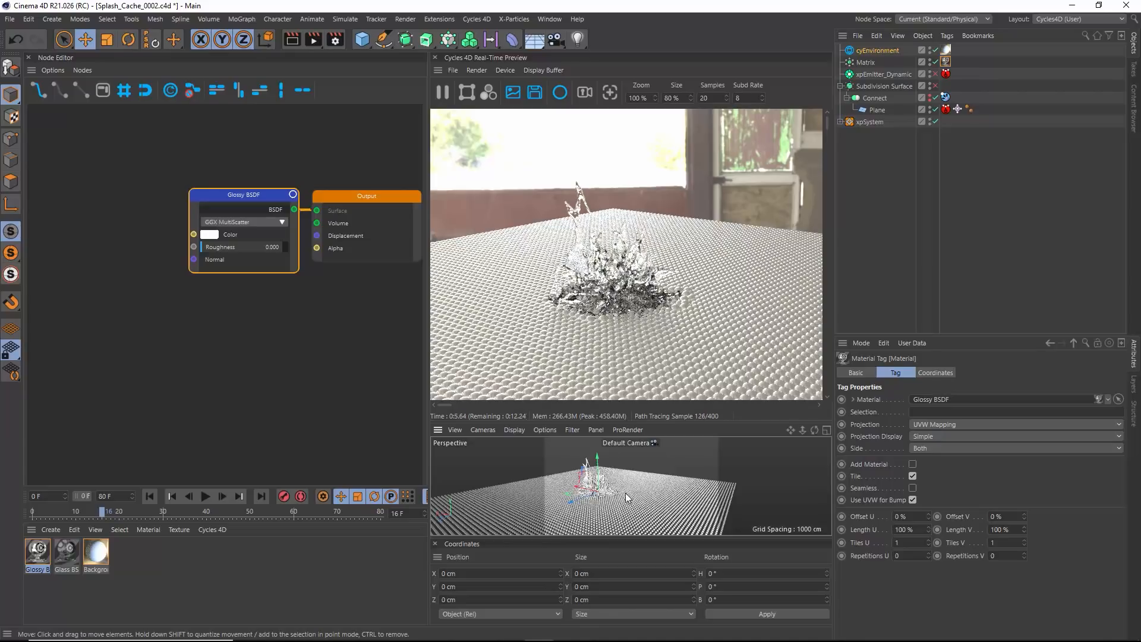
Add a Cycles 4D cyInstance tag to the Matrix object
click(865, 63)
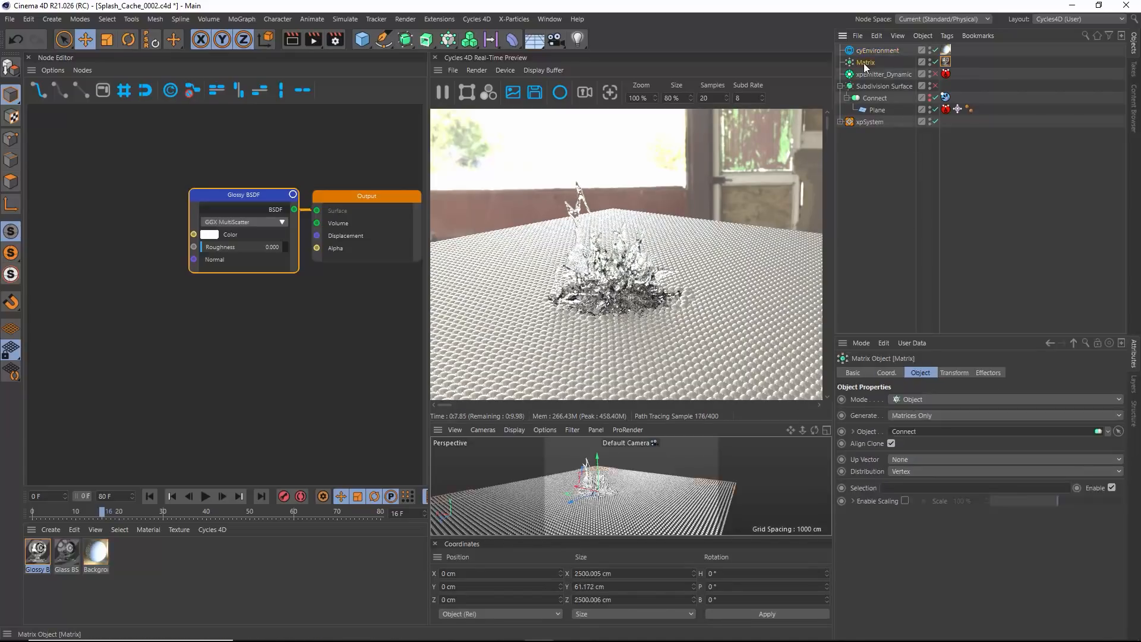
click(948, 35)
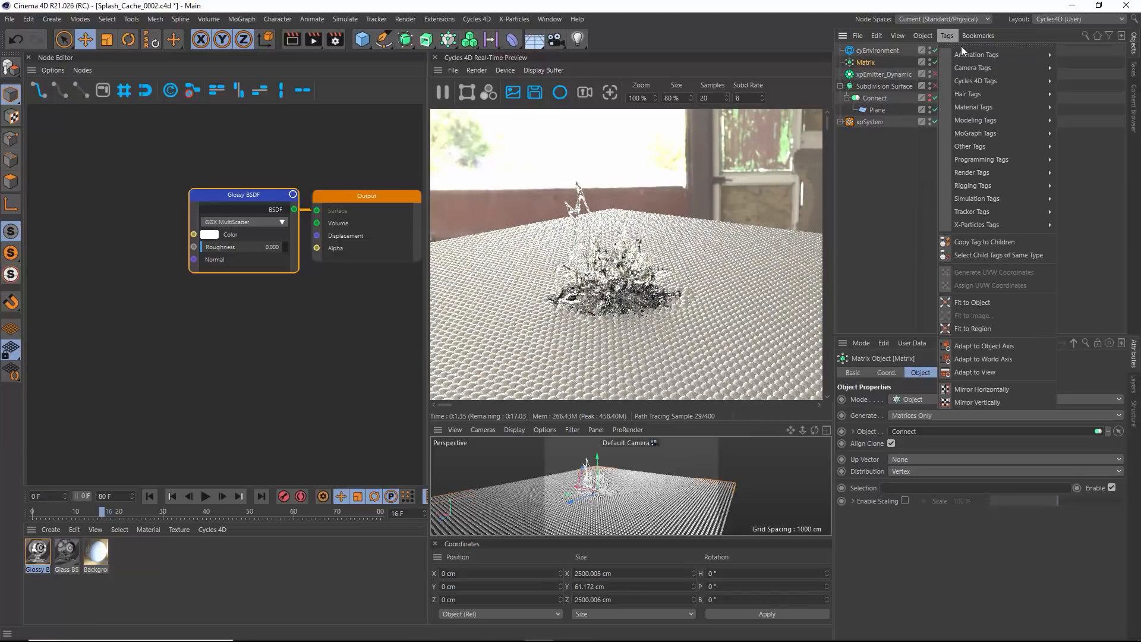
mouse_move(975, 84)
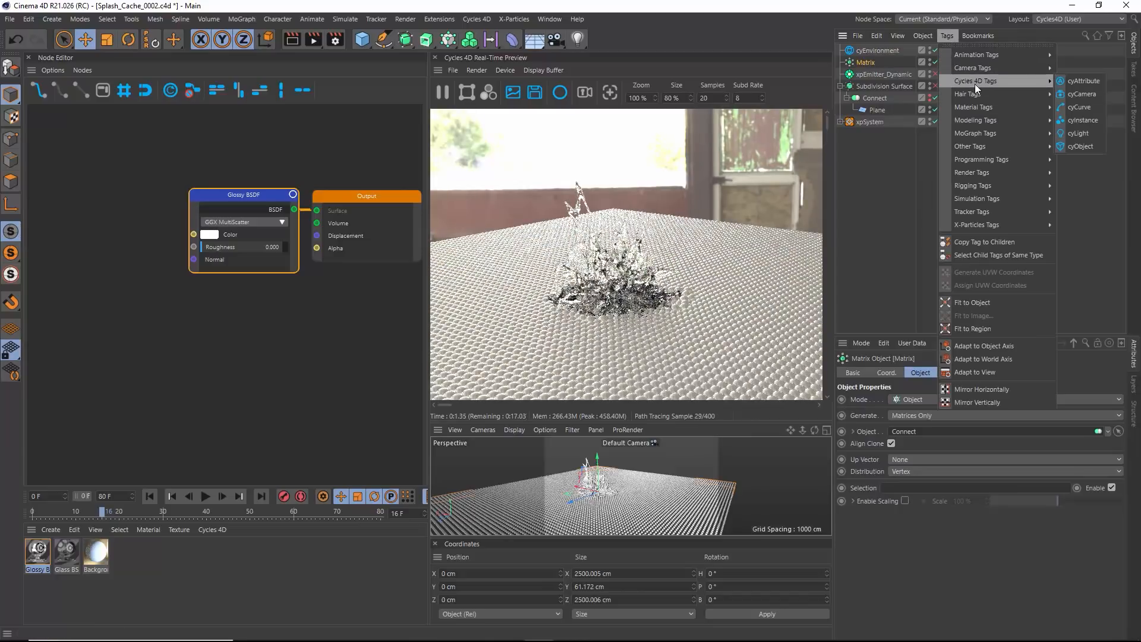
click(1082, 120)
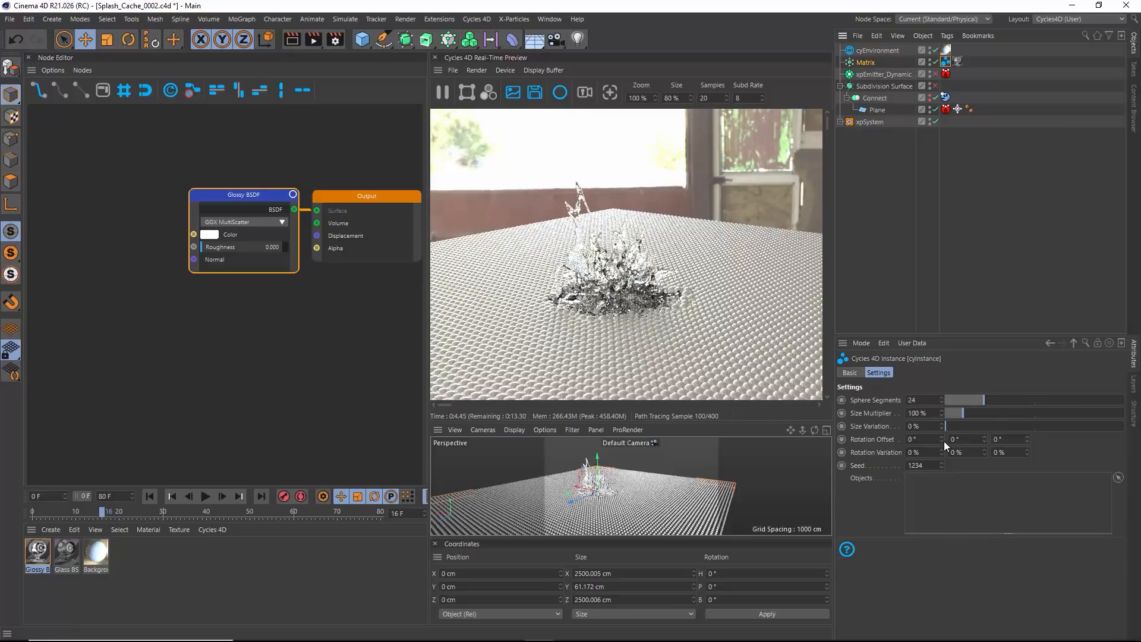
Create a cube primitive and set its X, Y and Z sizes to 10 cm each
click(361, 45)
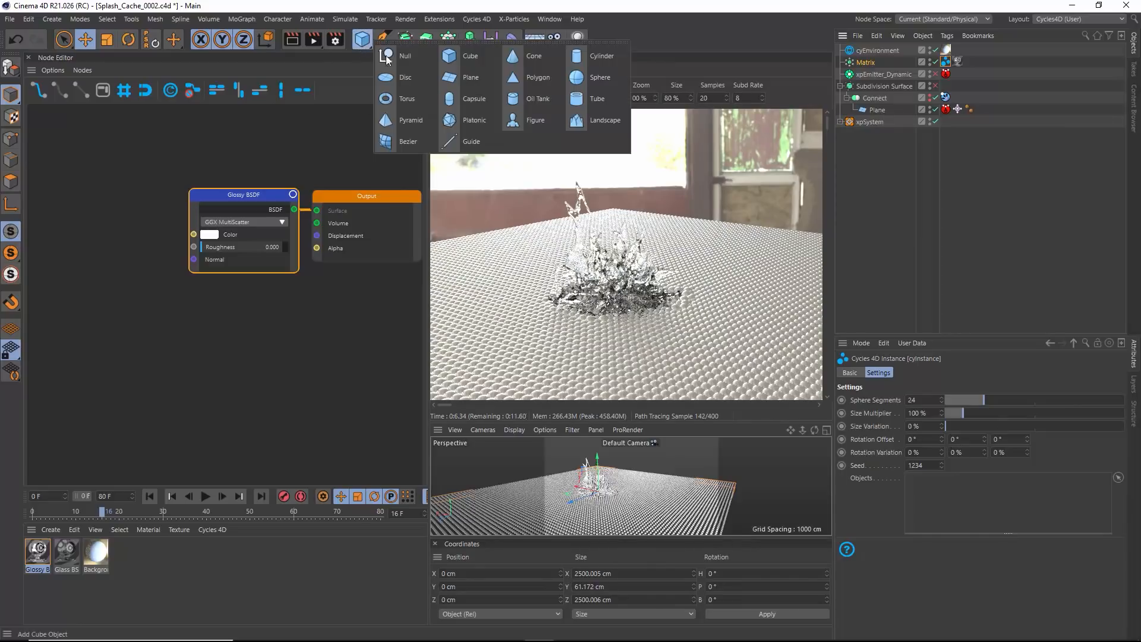
click(393, 53)
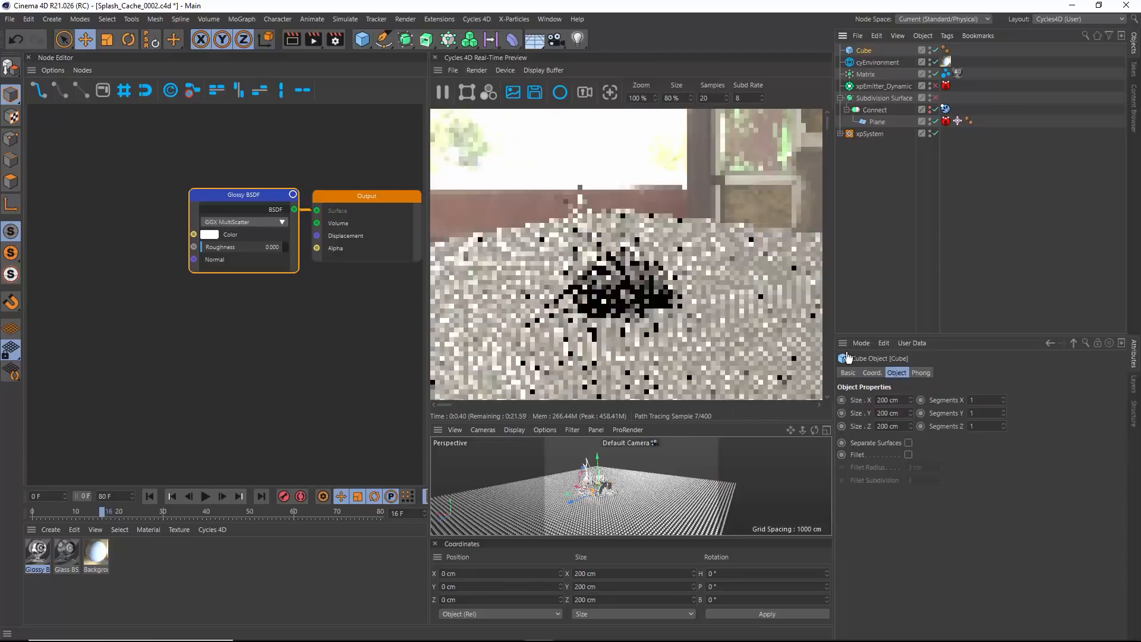
drag(900, 400, 758, 402)
text(10)
key(Tab)
text(10)
key(Tab)
text(10)
key(Return)
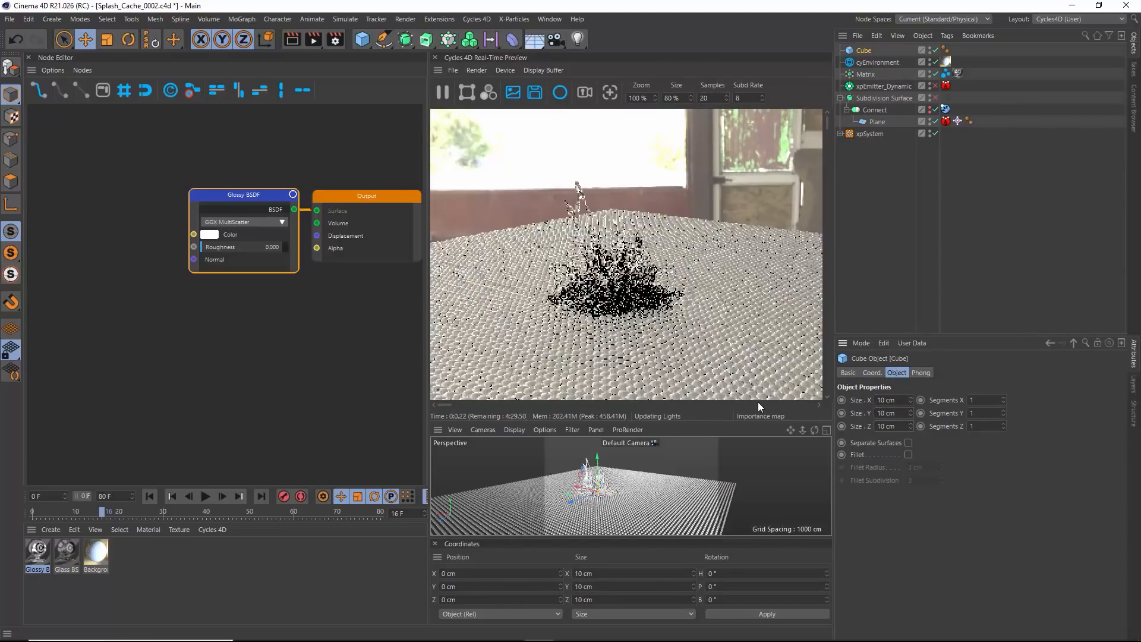
Link the cube as the object in the Matrix's cyInstance tag and move the Glossy BSDF material tag from the Matrix to the cube
click(947, 73)
drag(863, 52, 933, 490)
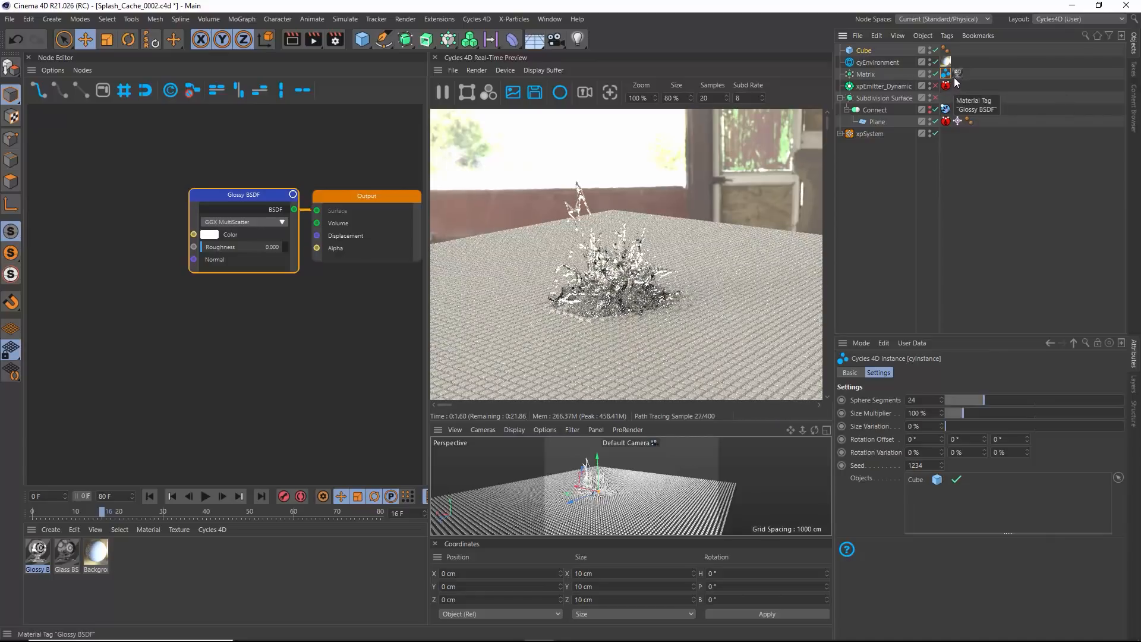
drag(958, 73, 867, 55)
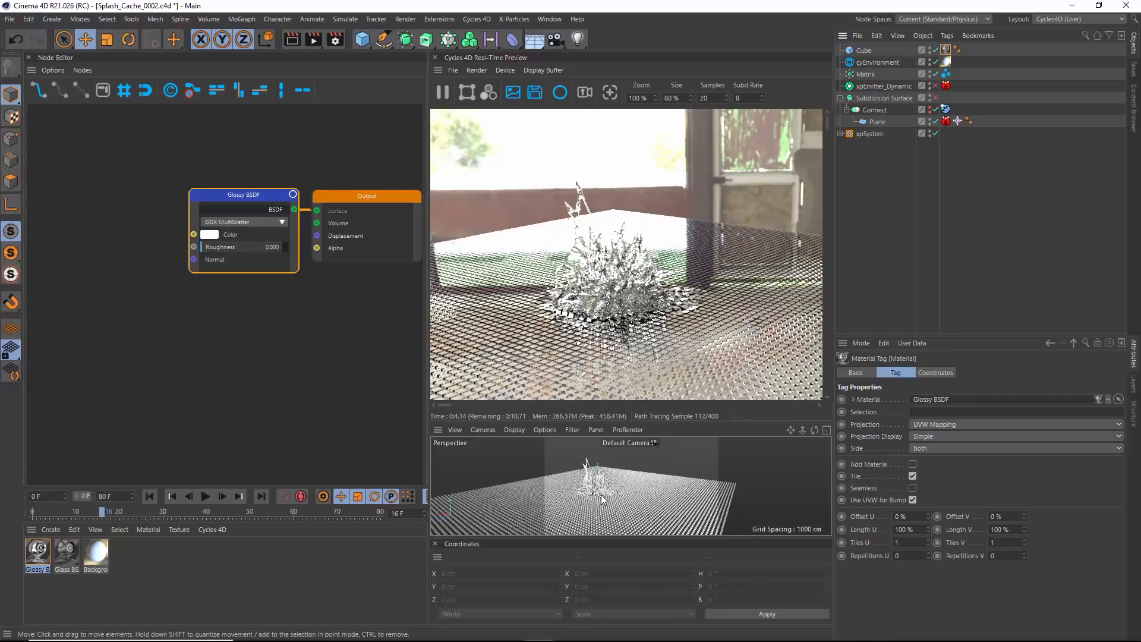
Load the BROADWAY_LAFAYETTE_STATION_2 HDRI from the Manhatten Nights collection into the cyEnvironment object
click(879, 63)
click(921, 373)
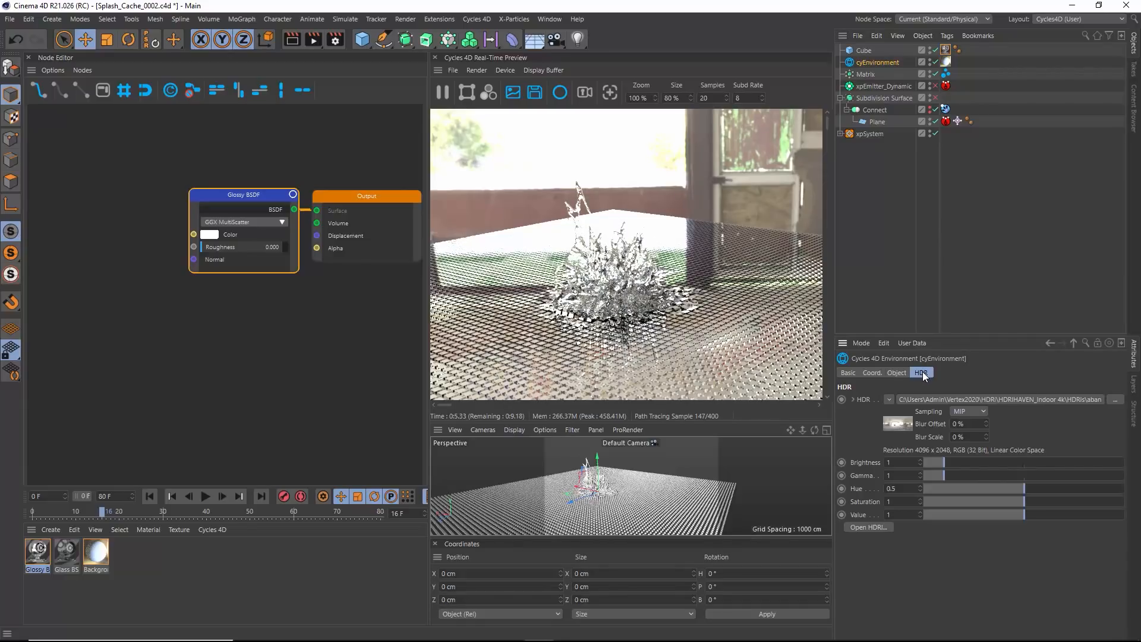
click(878, 526)
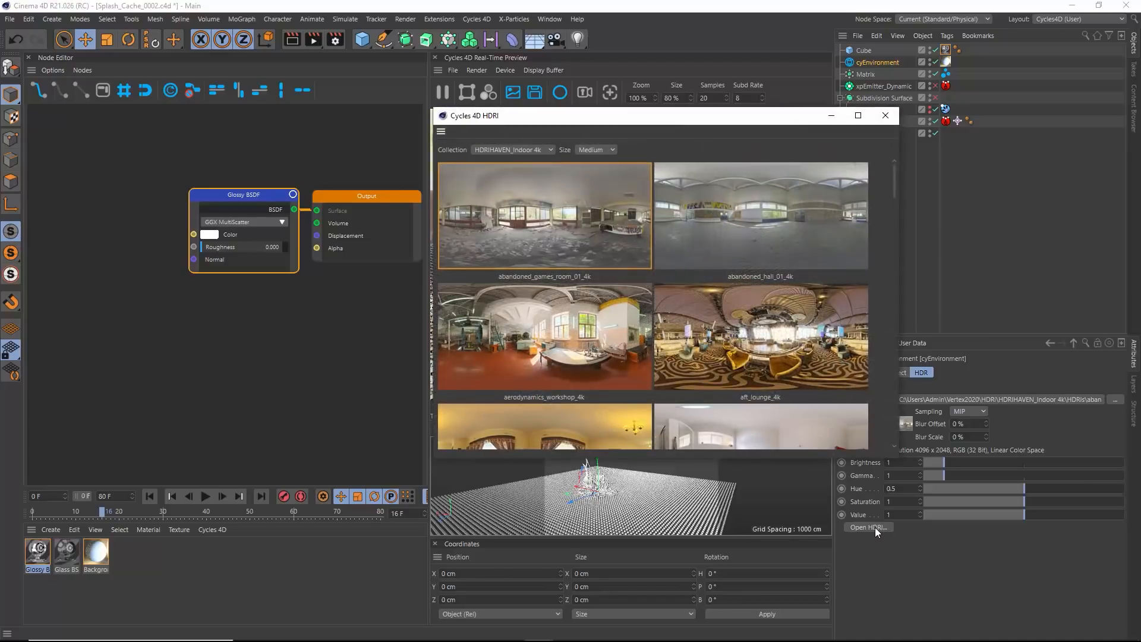
click(490, 150)
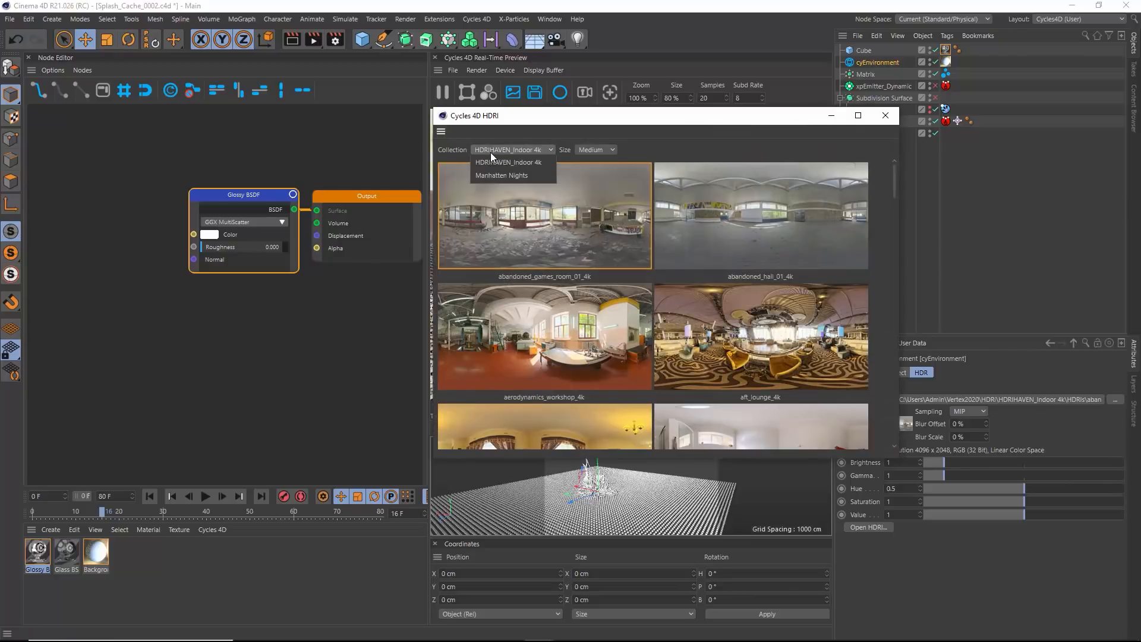
click(492, 175)
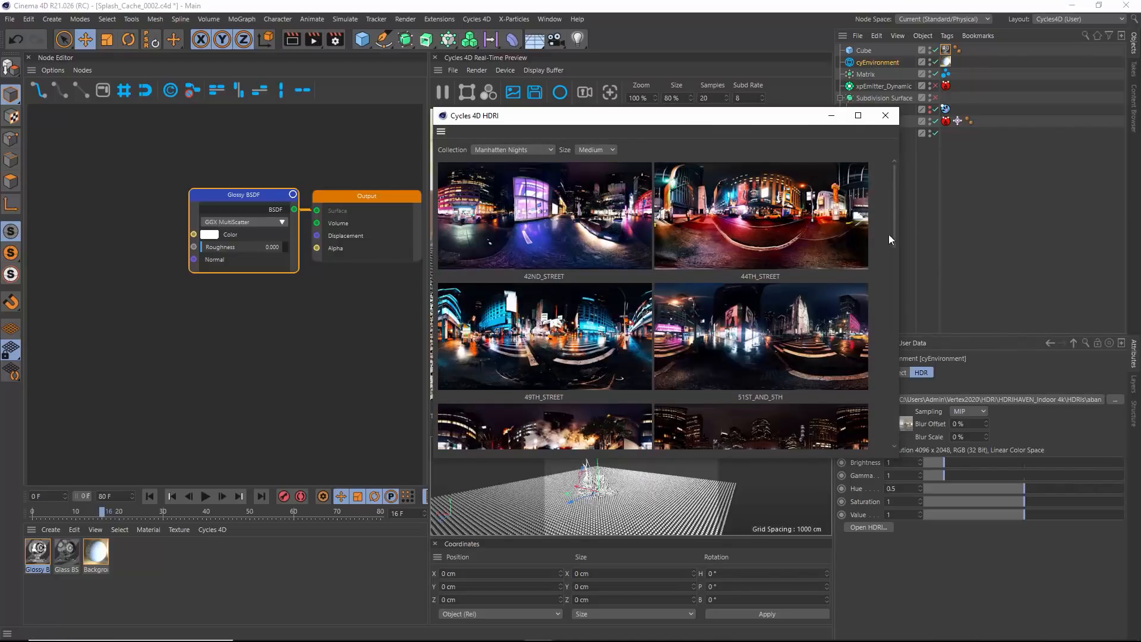
drag(894, 237, 886, 319)
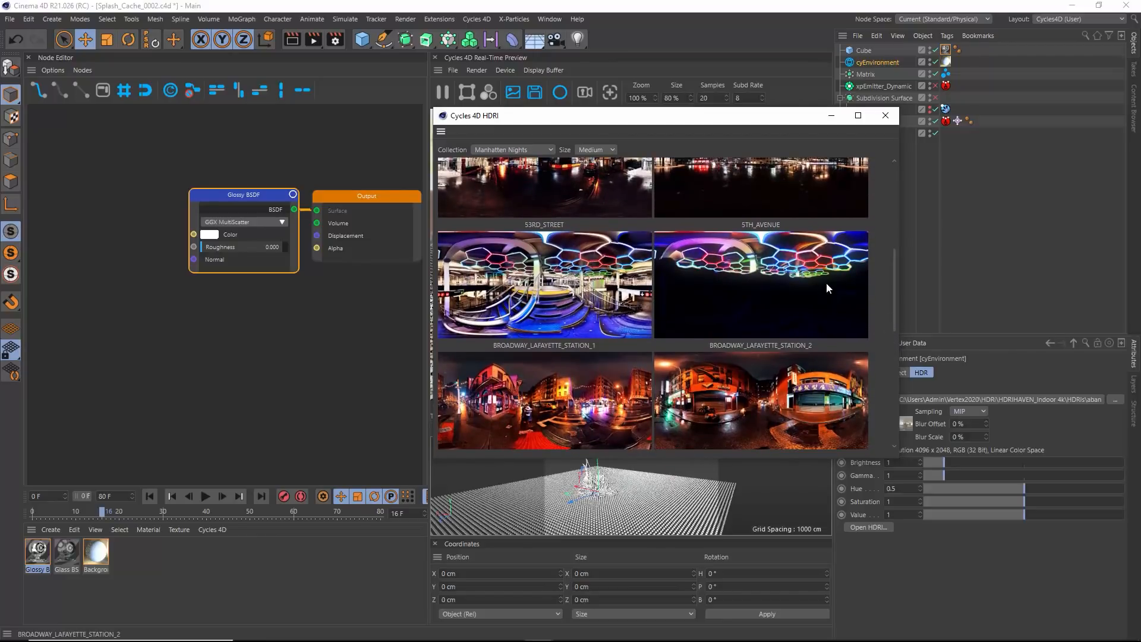
click(763, 273)
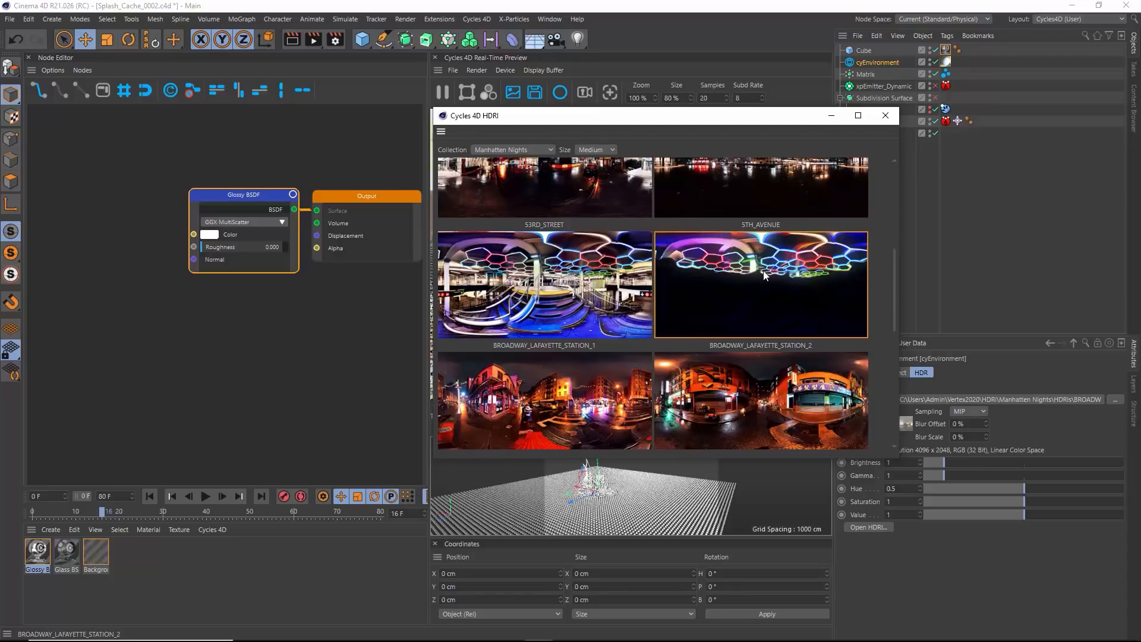
click(885, 116)
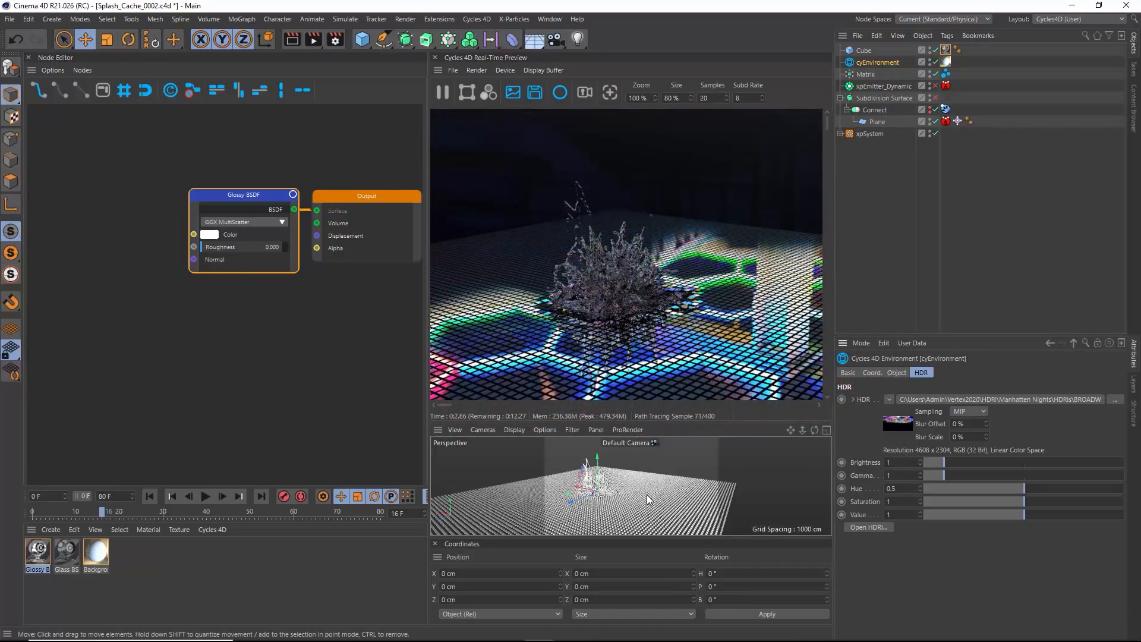
Set the Glossy BSDF material's roughness to about 0.104
mouse_move(618, 494)
alt+mouse_down()
mouse_move(634, 468)
mouse_move(631, 510)
mouse_move(609, 451)
mouse_move(618, 493)
alt+mouse_up()
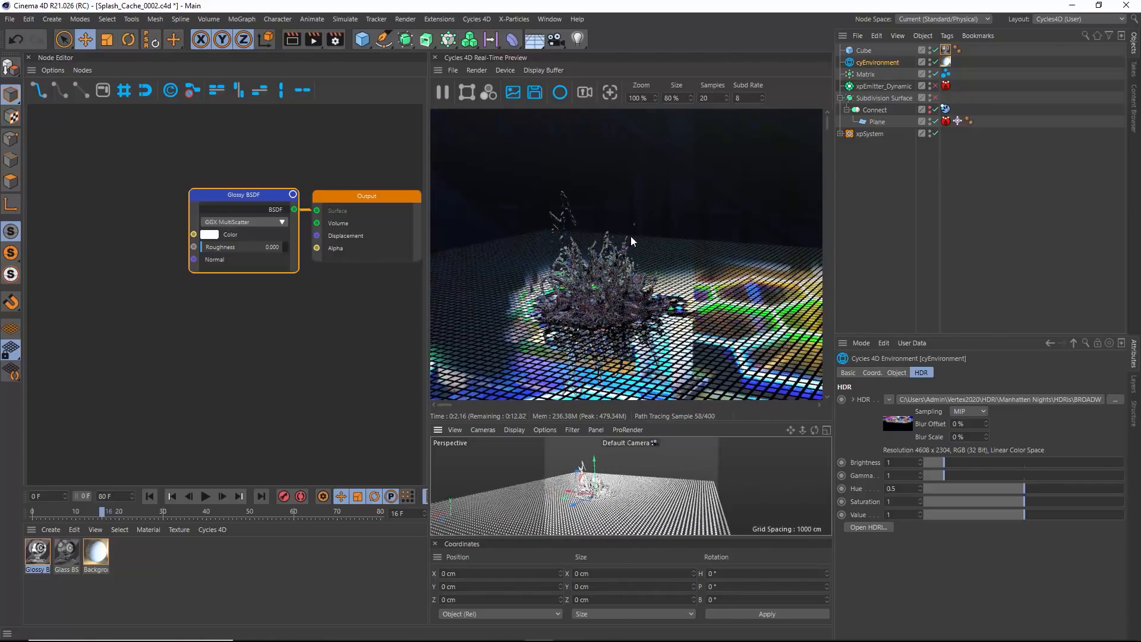
click(47, 552)
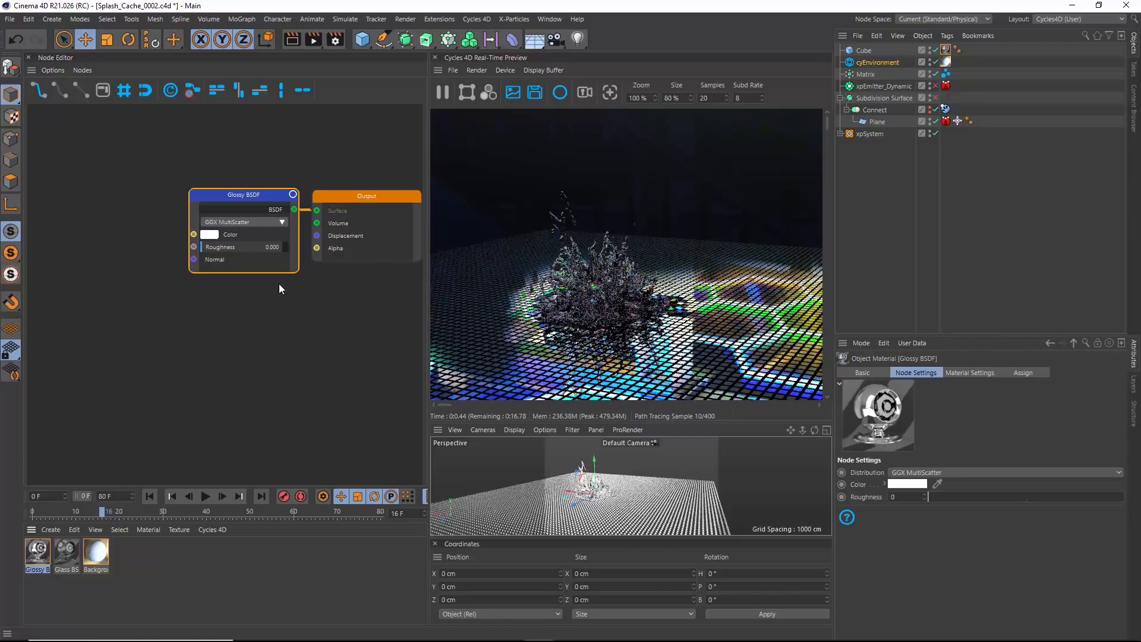
click(208, 250)
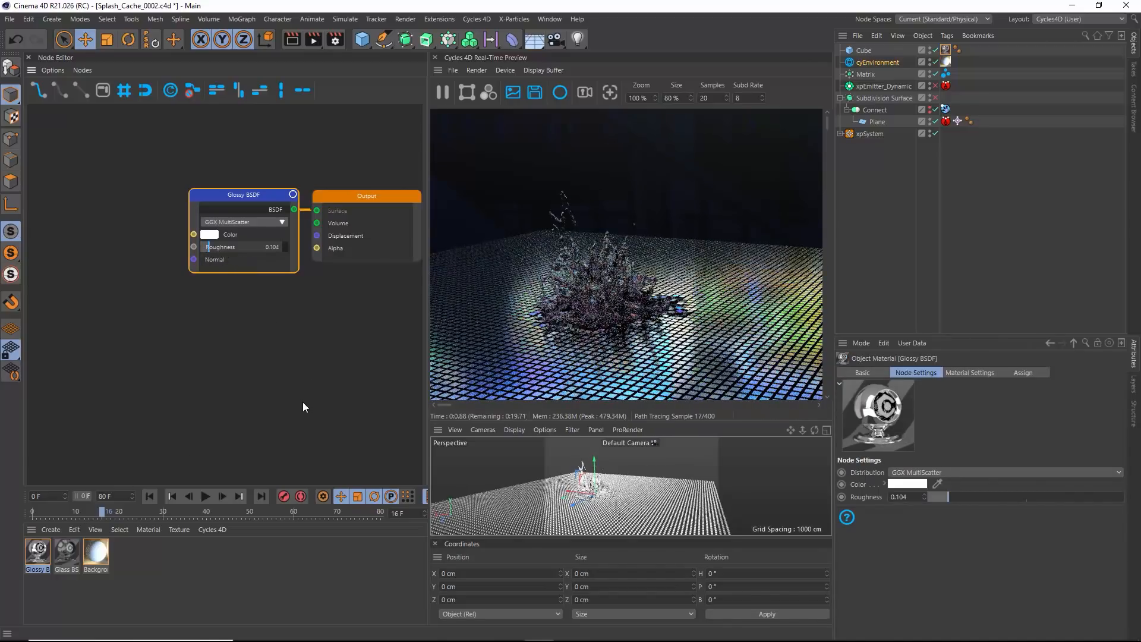
Rotate the cyEnvironment object by setting its bank rotation (R.B) to 90°
click(877, 63)
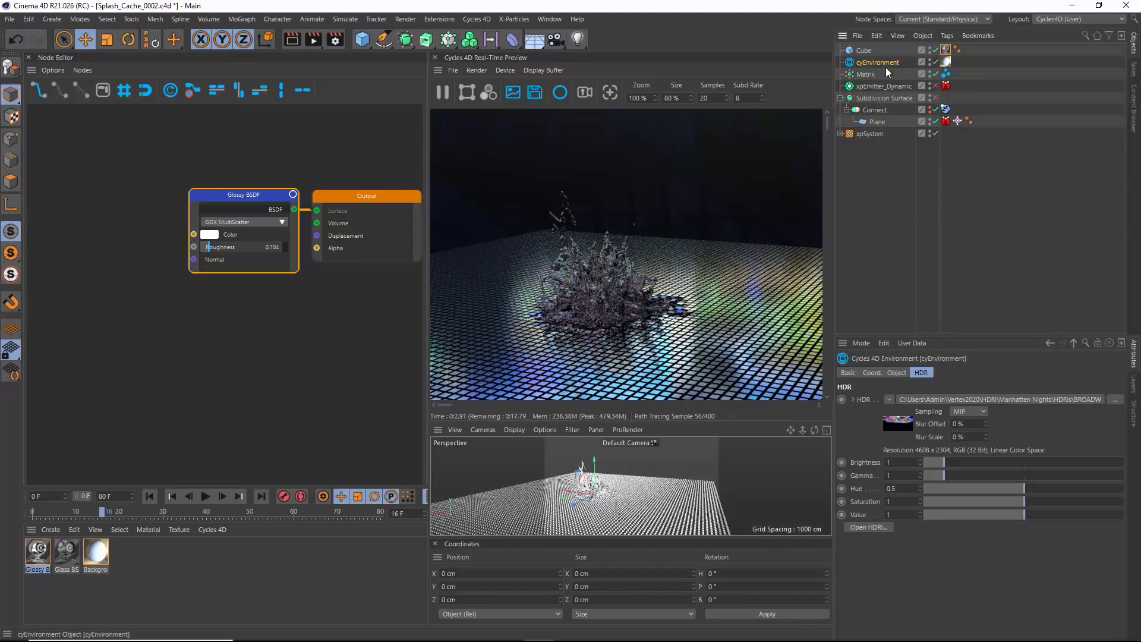
click(879, 373)
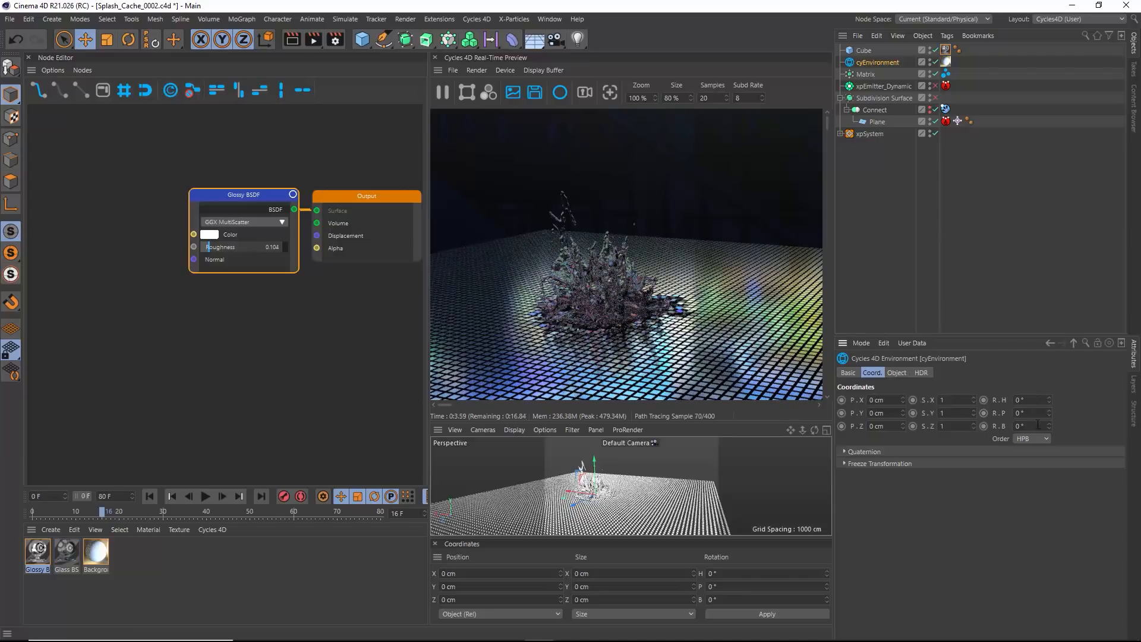
text(90)
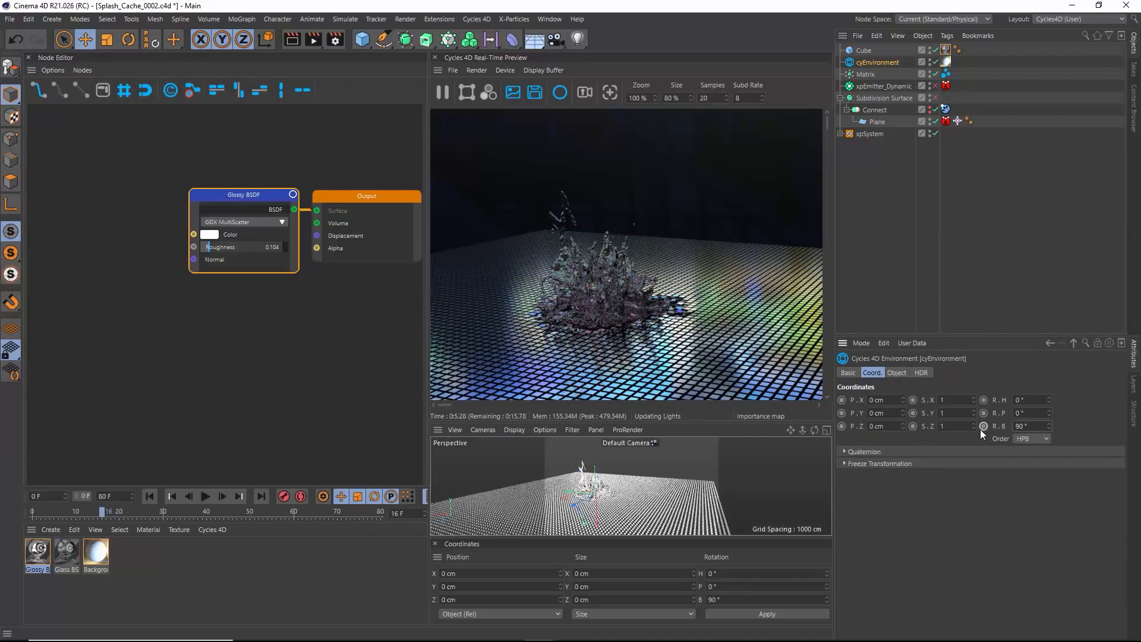
key(Return)
mouse_move(615, 495)
alt+mouse_down()
mouse_move(661, 485)
mouse_move(624, 500)
alt+mouse_up()
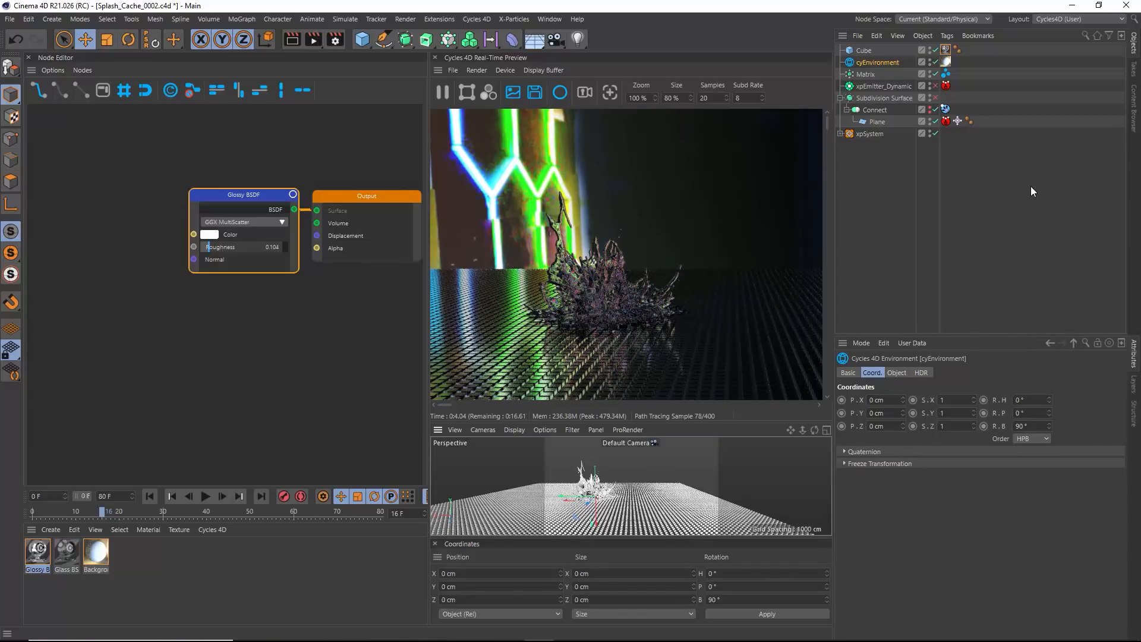
Increase the size multiplier in the Matrix's cyInstance tag to 130 %
click(947, 75)
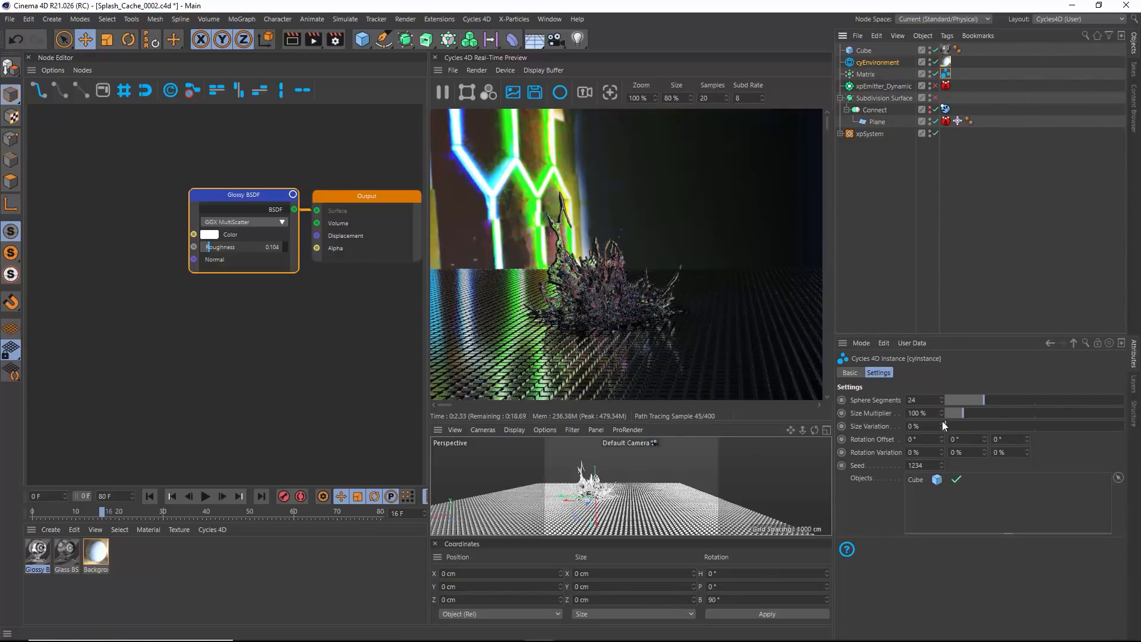
drag(929, 413, 882, 419)
text(110)
key(Return)
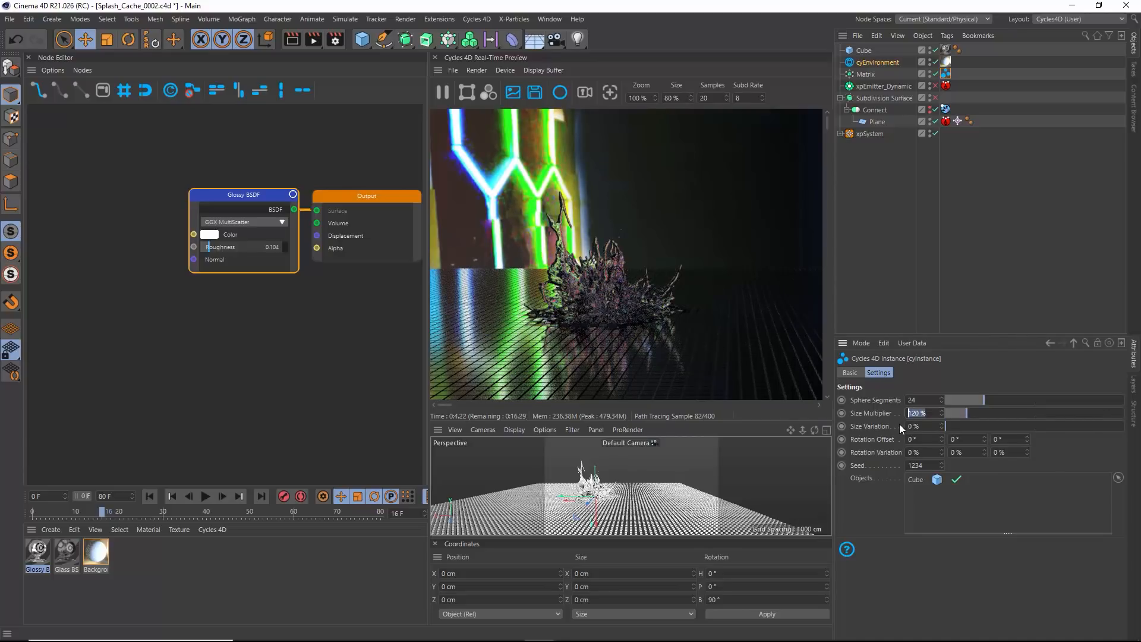
key(Return)
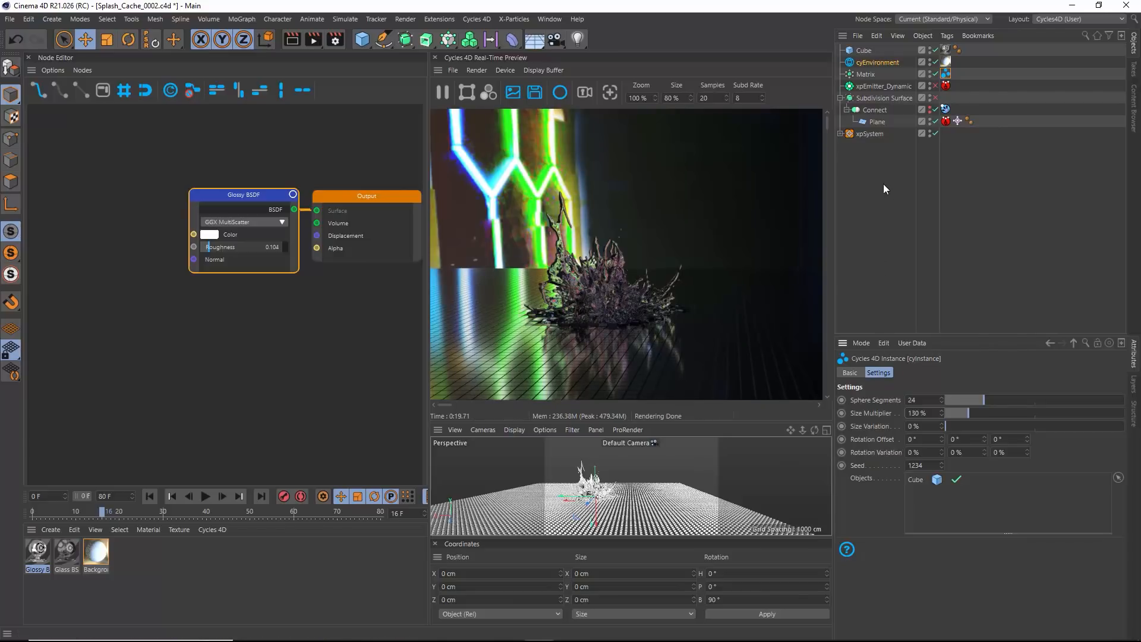
Move the Connect object out of the Subdivision Surface to the end of the hierarchy and apply a new Cycles 4D Emission material to it
drag(875, 110, 893, 160)
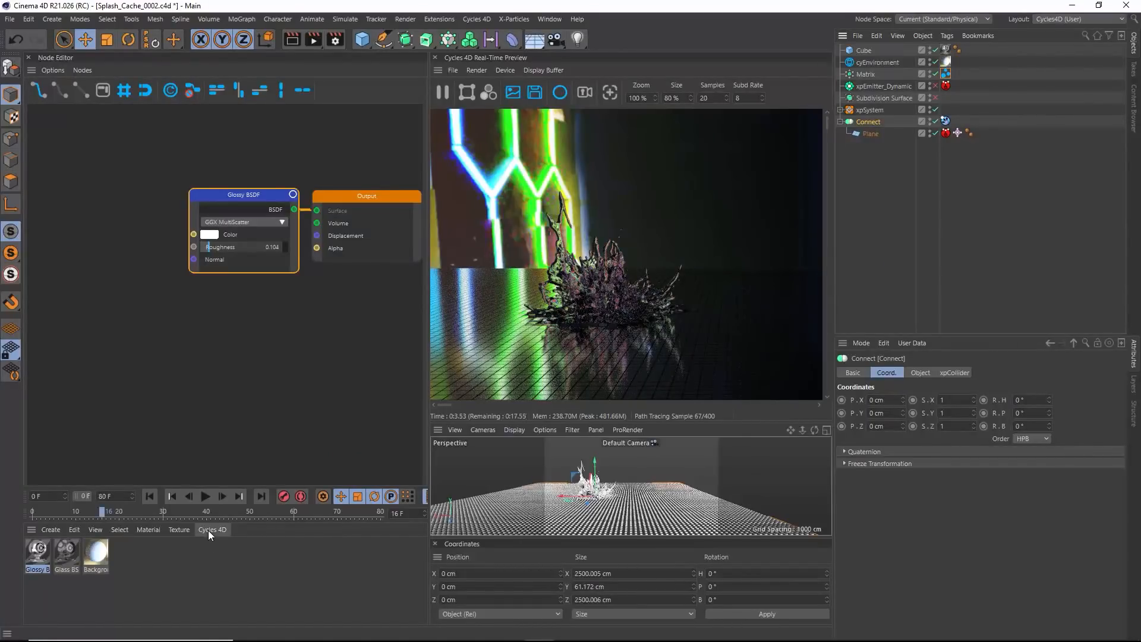
click(211, 530)
mouse_move(223, 587)
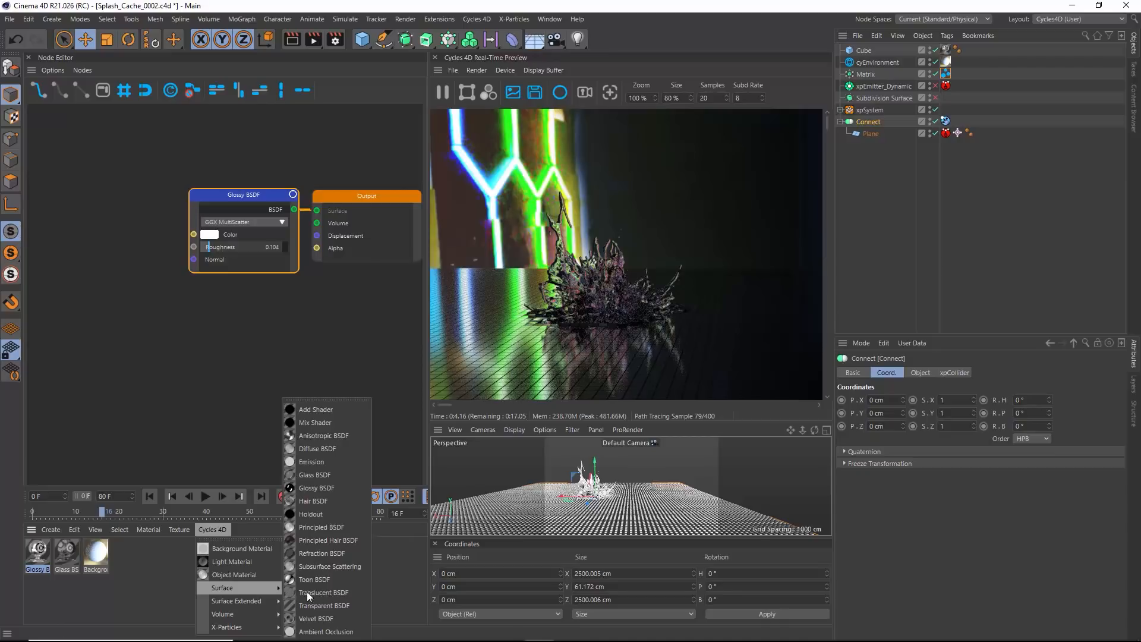
click(315, 462)
drag(31, 562, 913, 173)
drag(873, 120, 874, 121)
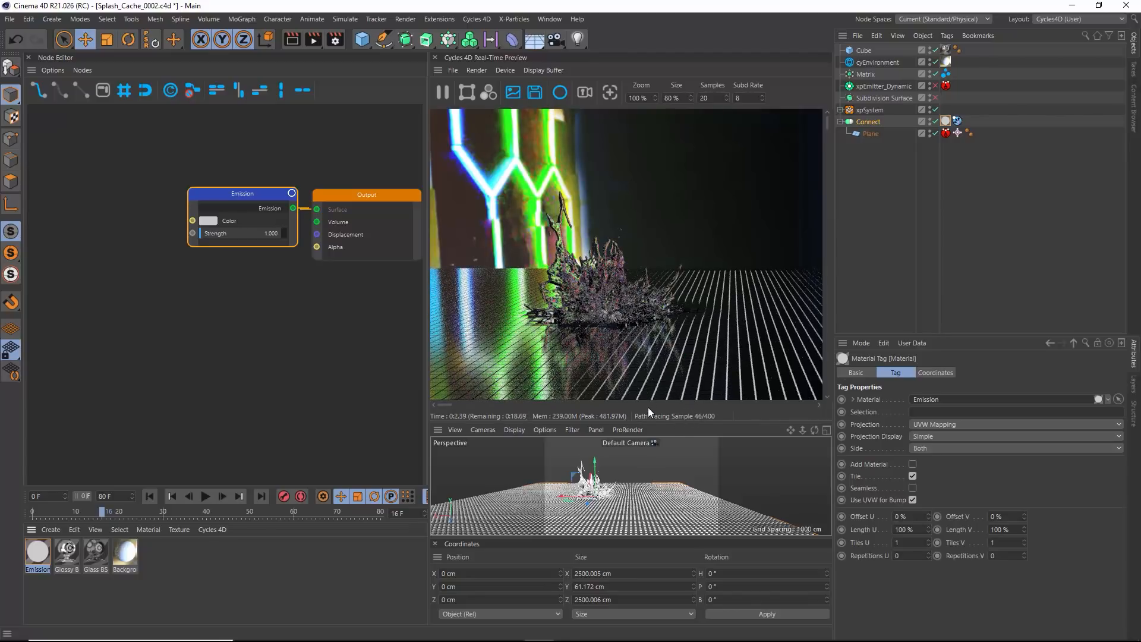
Set the Emission colour to light blue with hue 191°, saturation 55 % and value 100 %
click(205, 221)
click(231, 218)
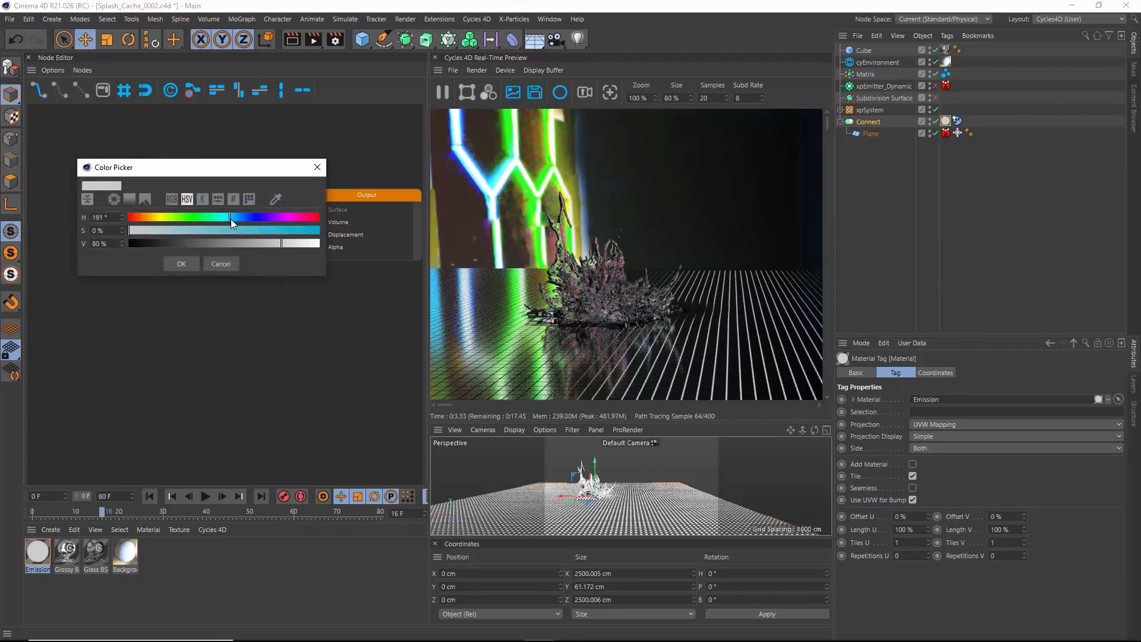
click(281, 243)
drag(281, 244, 320, 243)
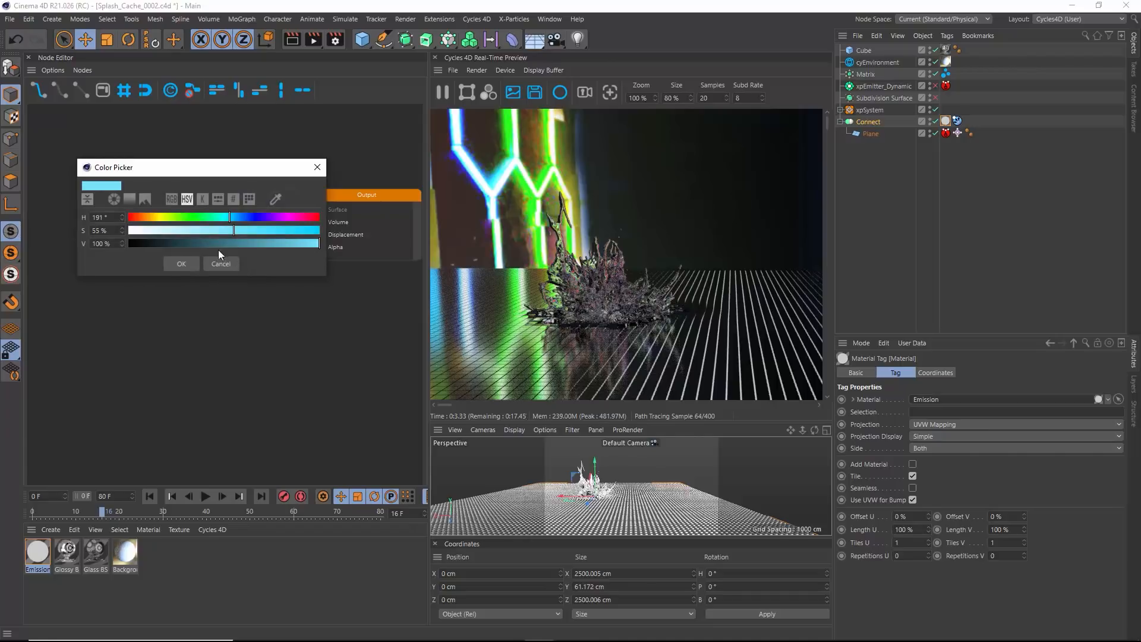
click(182, 263)
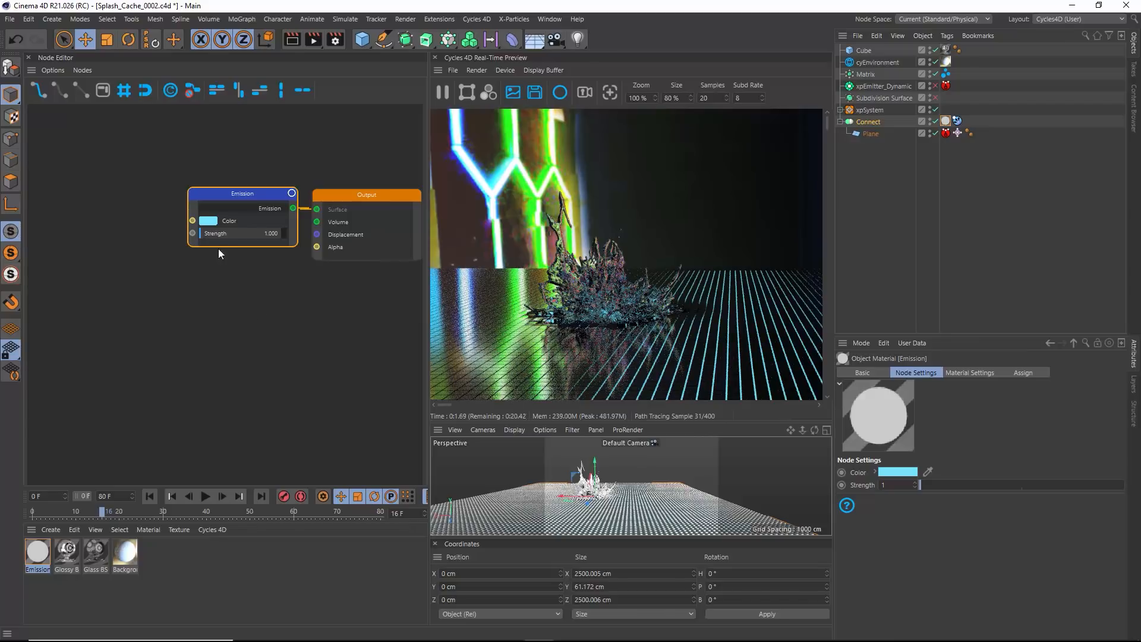
Set the Emission strength to about 8.96 and check the glow in the preview from another angle
drag(210, 234, 210, 234)
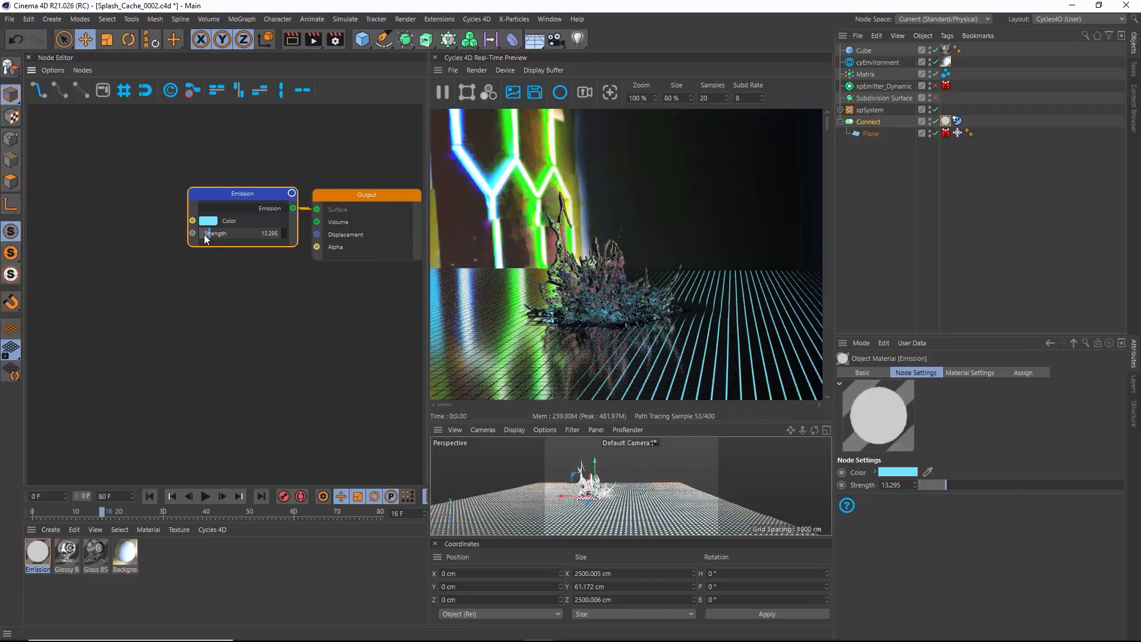
drag(208, 234, 205, 237)
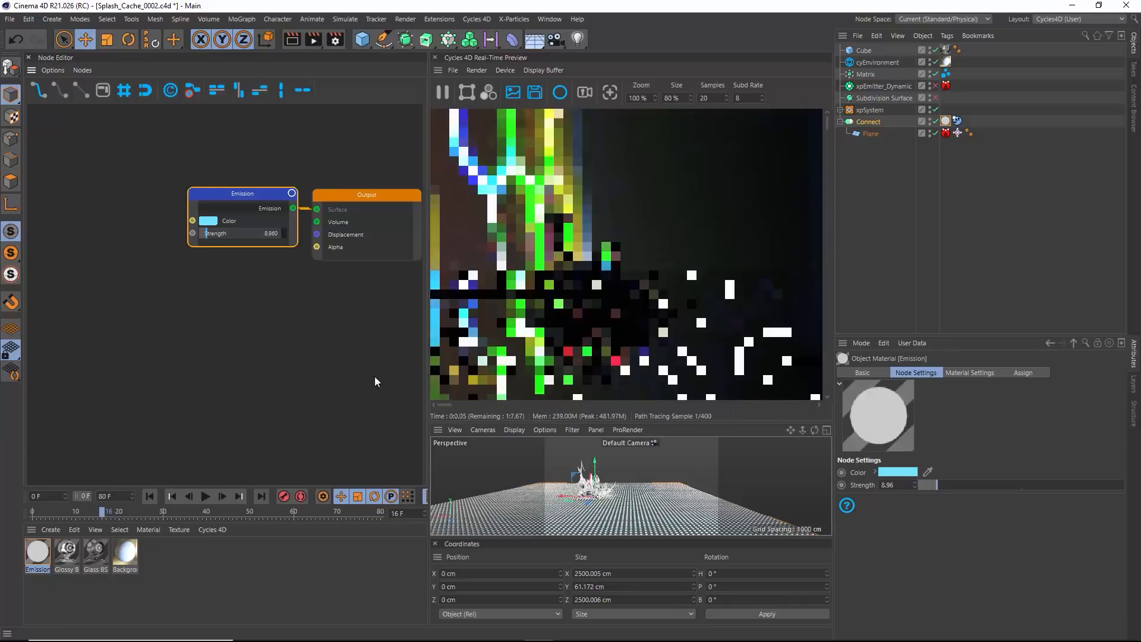
alt+drag(606, 499, 616, 503)
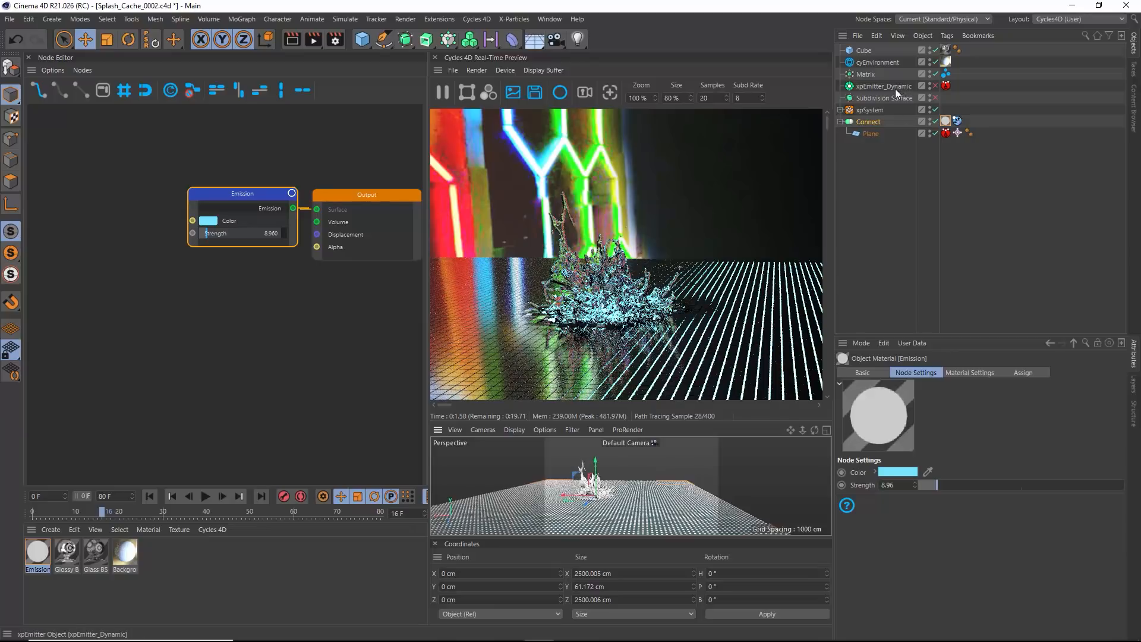
Set the size multiplier in the Matrix's cyInstance tag to 140 %
click(946, 73)
click(918, 413)
text(140)
key(Return)
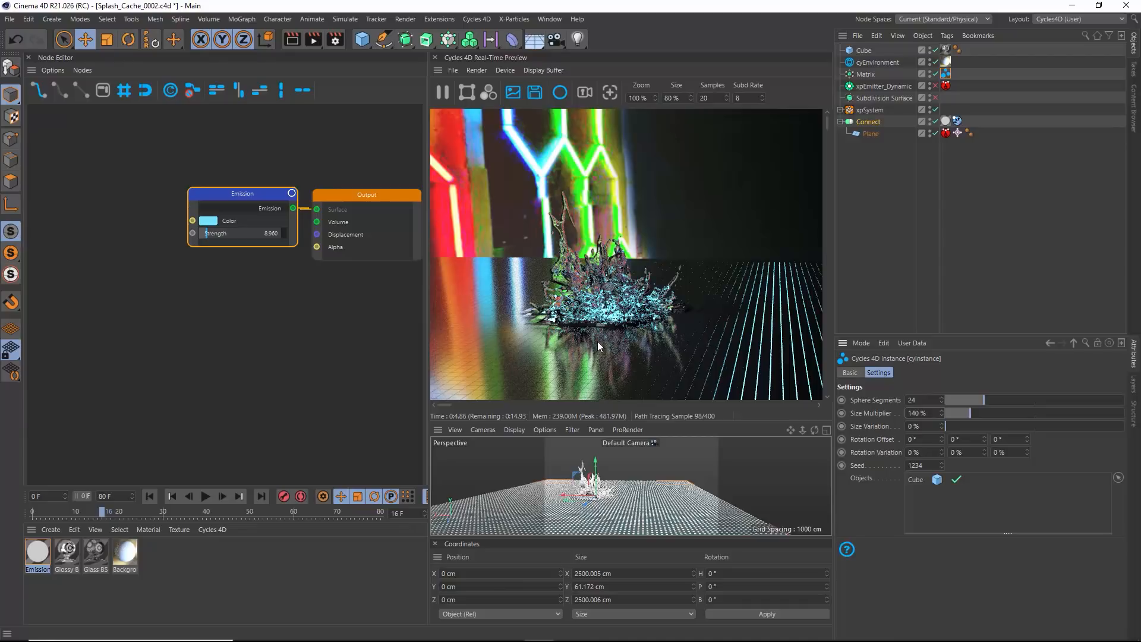
Raise the Emission node's strength to about 13.3, judging the glow close up on the splash
mouse_move(591, 502)
alt+mouse_down()
mouse_move(581, 506)
mouse_move(609, 498)
alt+mouse_up()
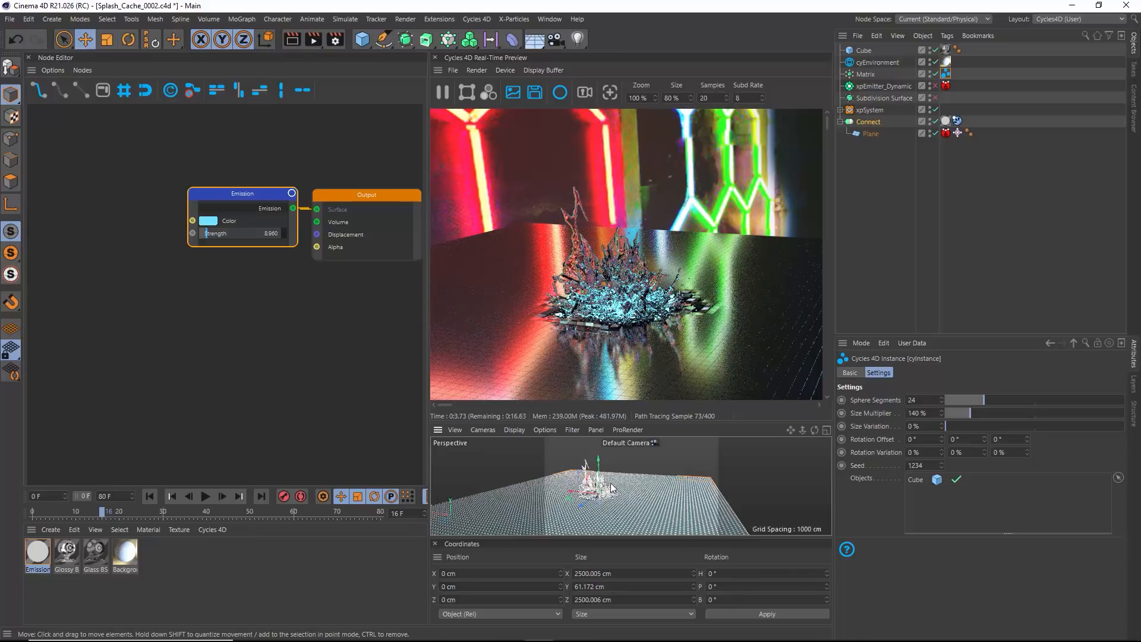
scroll(618, 493, up, 8)
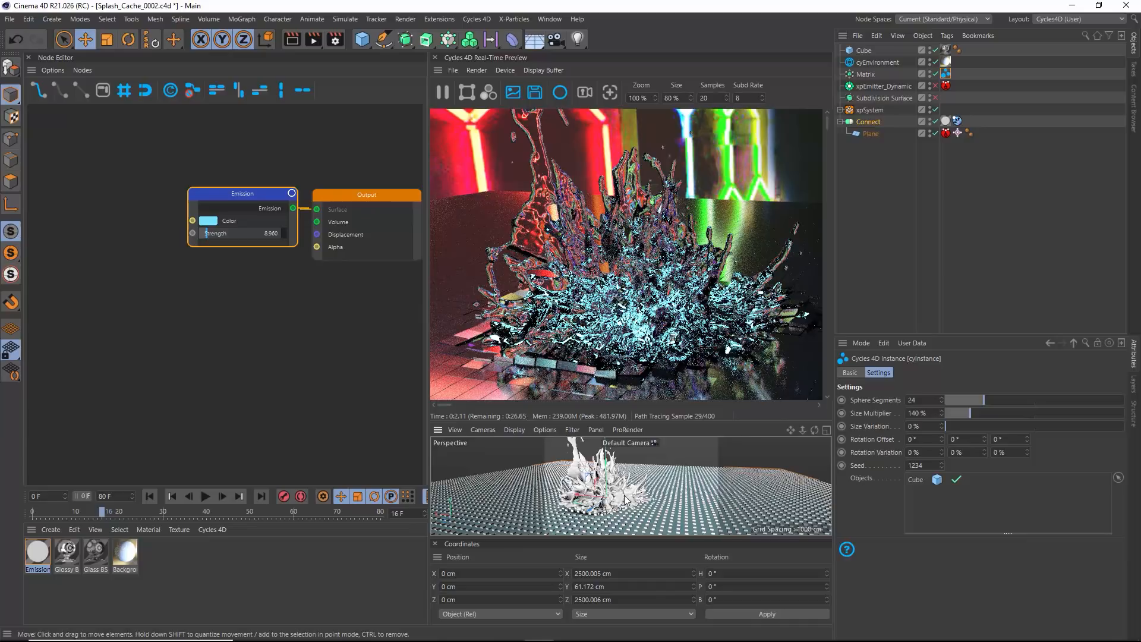
click(209, 233)
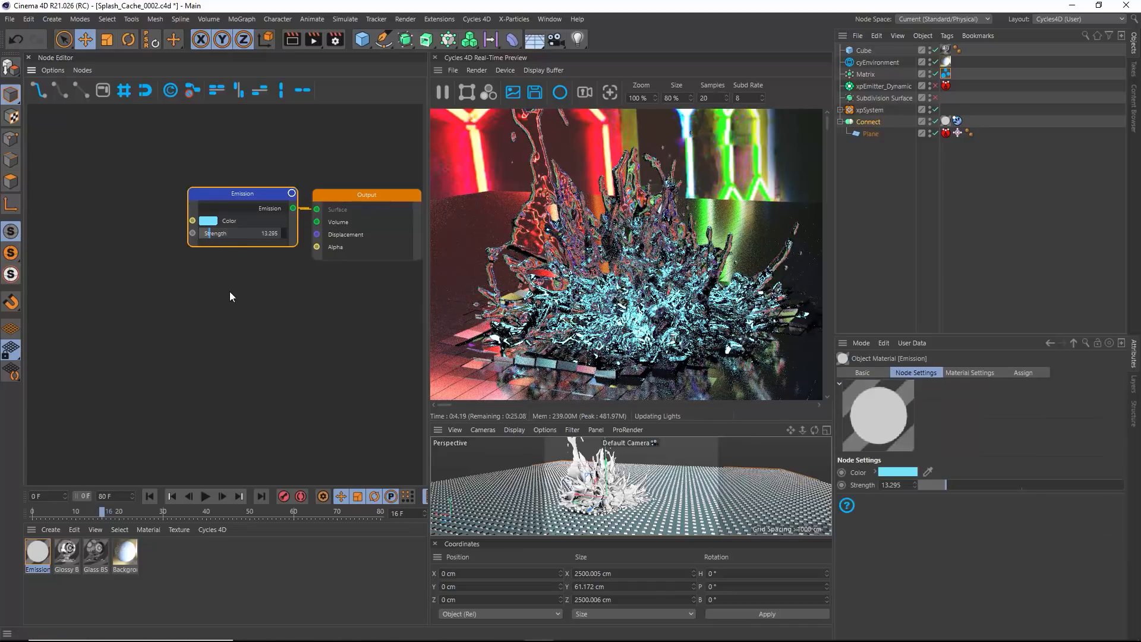
Add a Cycles 4D camera, look through it and frame the whole splash slightly further back
click(477, 20)
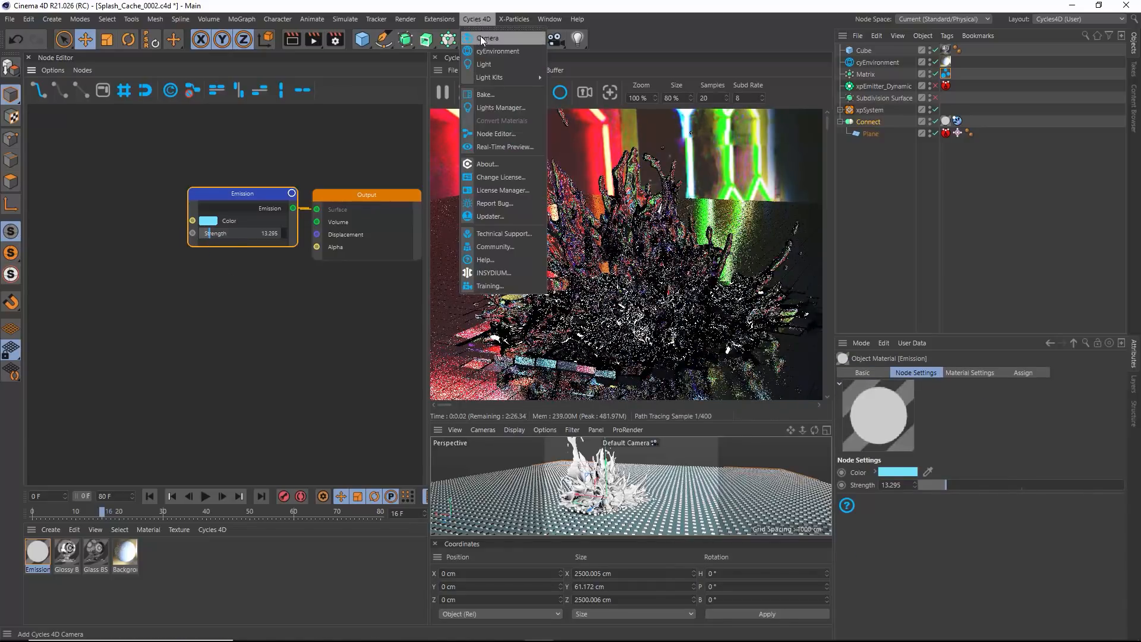
click(481, 40)
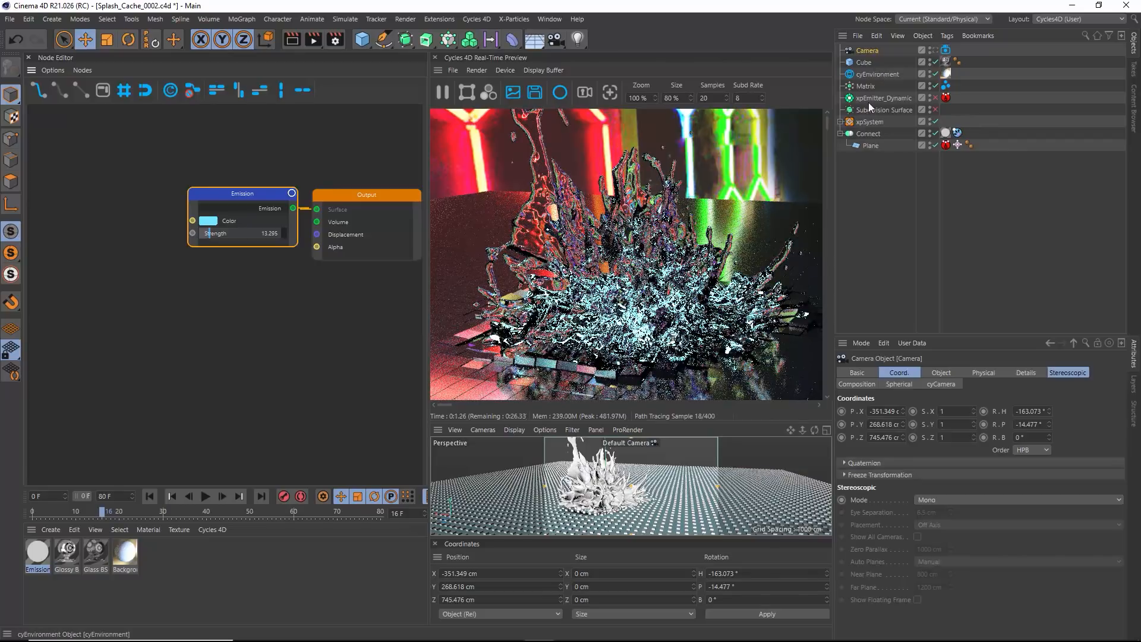
scroll(605, 498, down, 2)
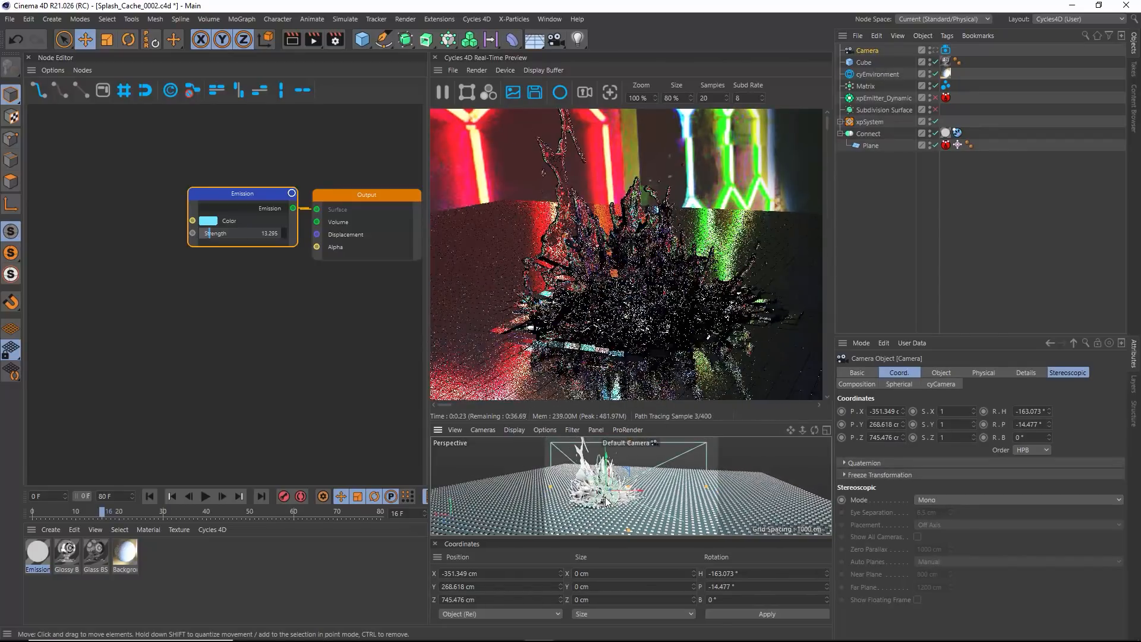
scroll(618, 499, up, 2)
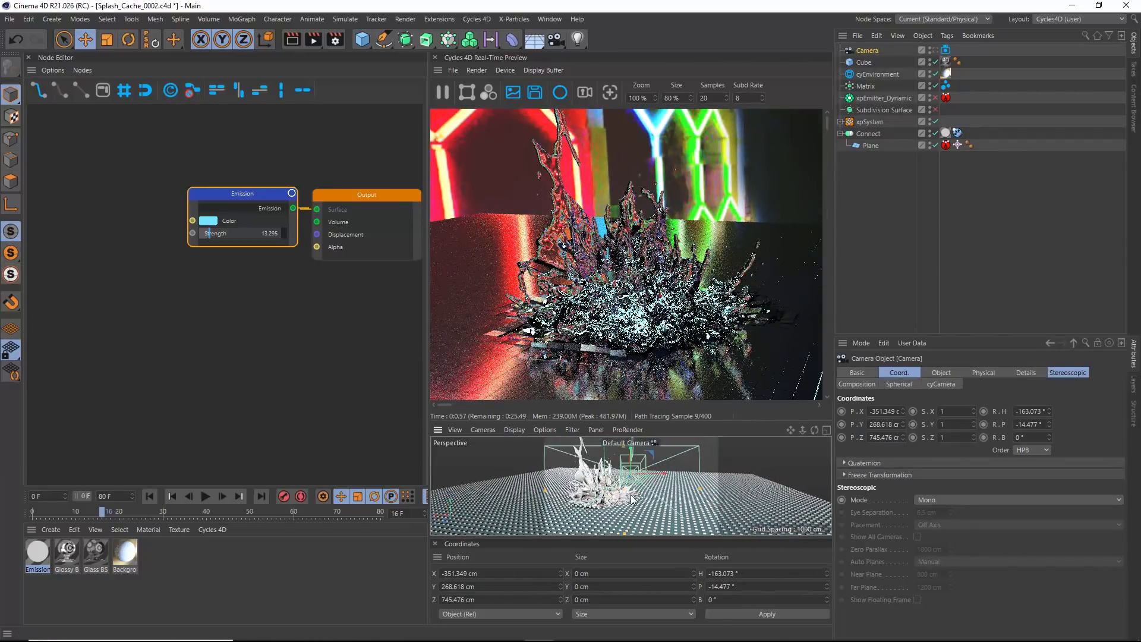
scroll(609, 500, up, 2)
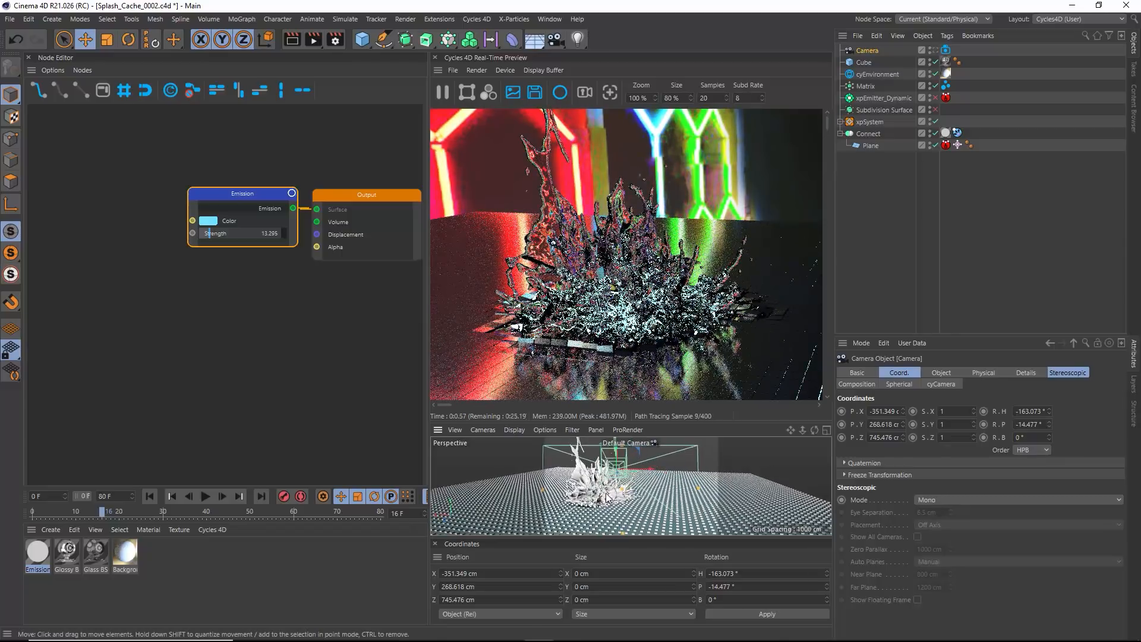
click(936, 50)
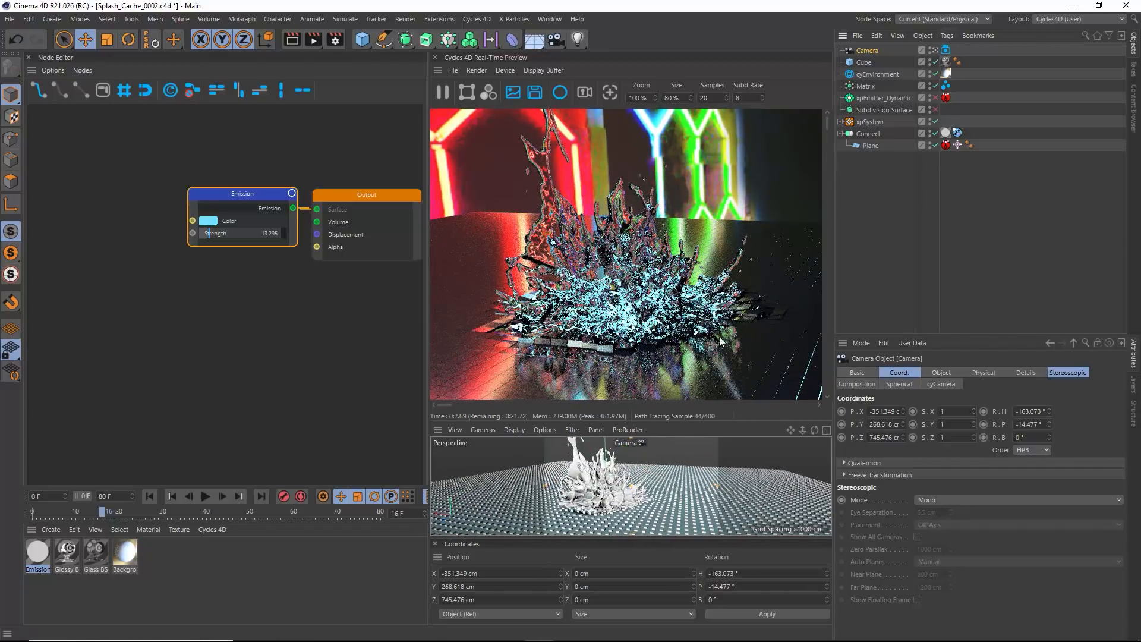
scroll(624, 497, up, 2)
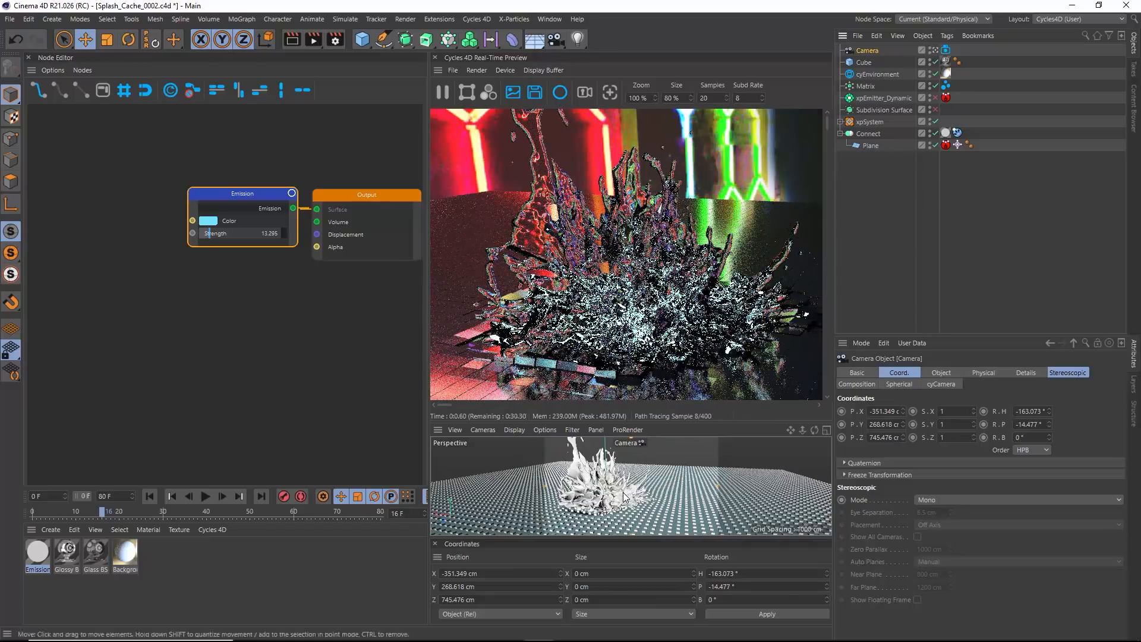
scroll(616, 502, down, 3)
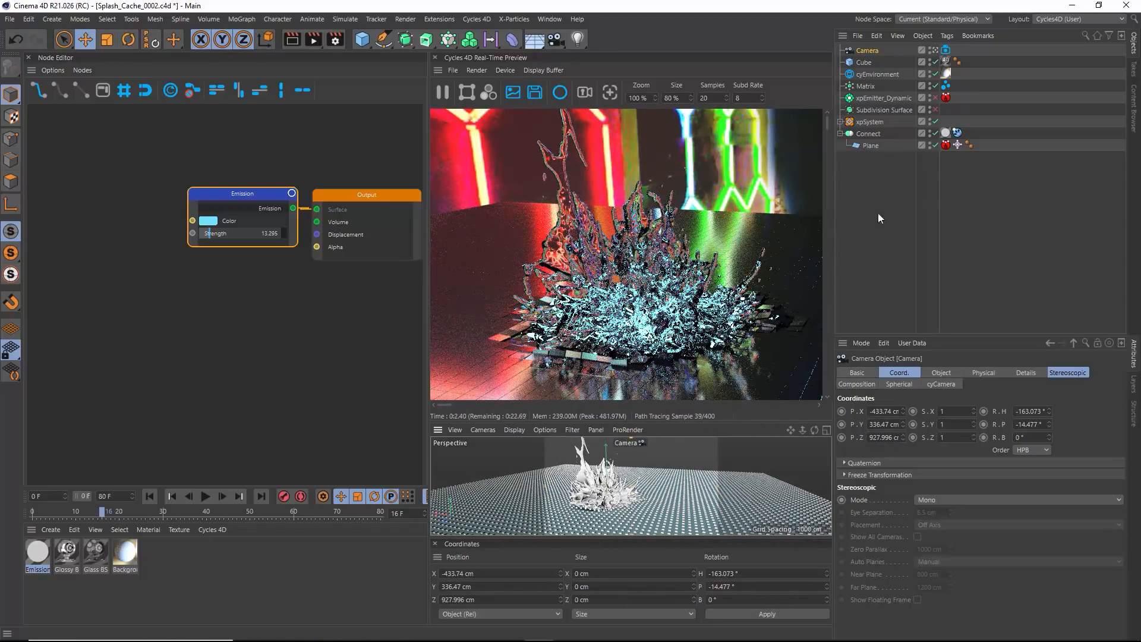
Set the camera's focus distance by picking the splash as the focus point
click(872, 51)
click(938, 374)
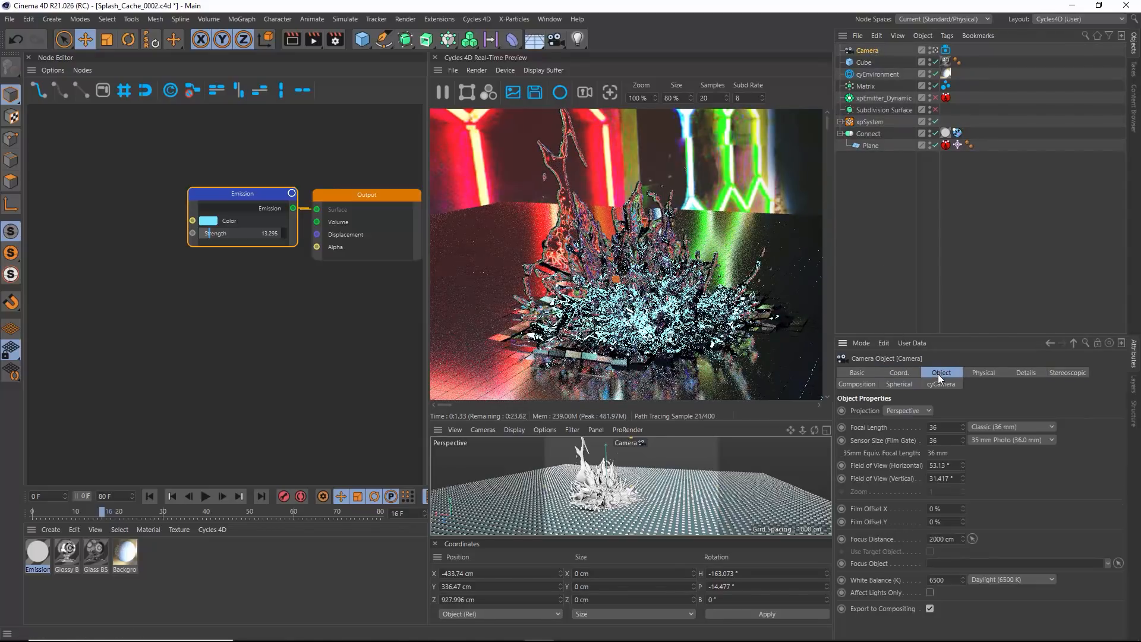
click(972, 538)
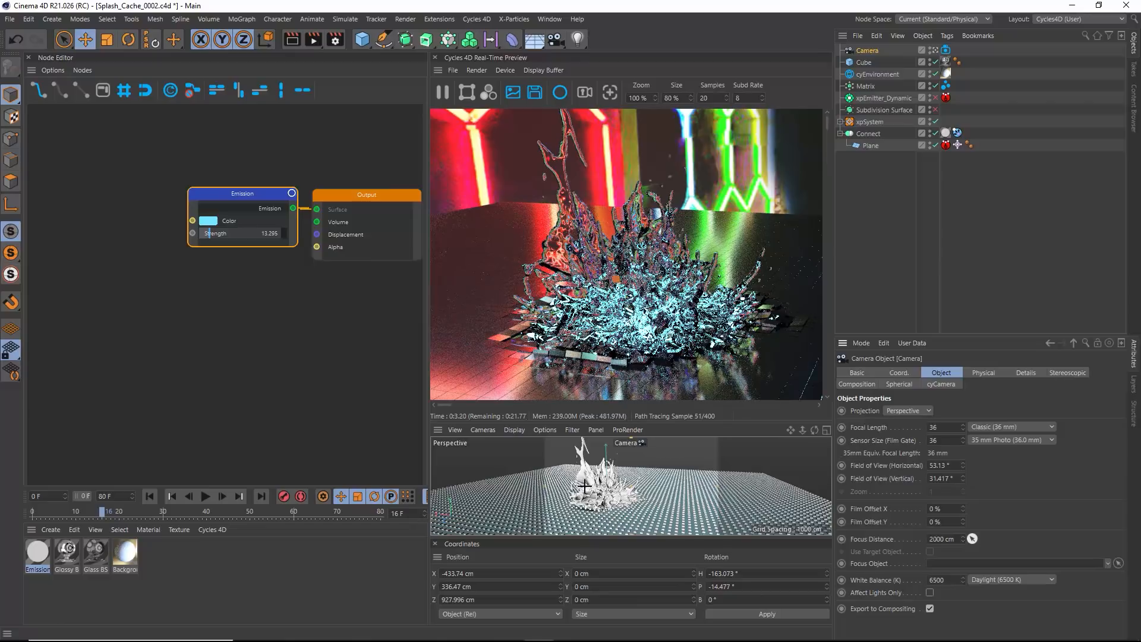
click(585, 486)
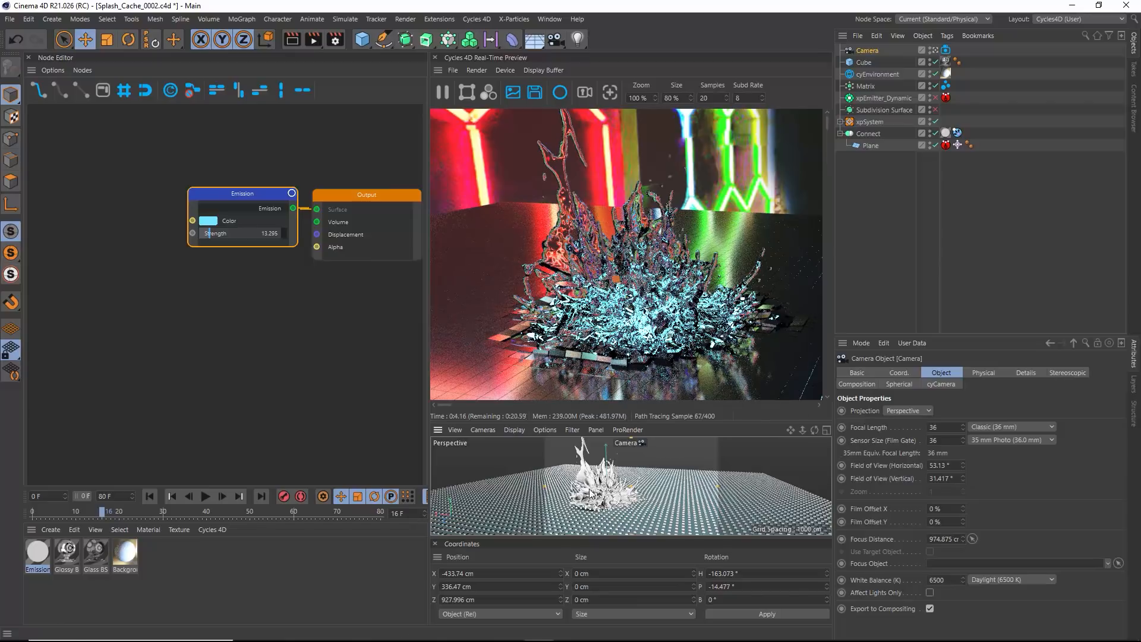
Set the cyCamera tag's depth-of-field aperture size to 0.11 with 5 blades and reframe the splash from a lower angle
click(946, 51)
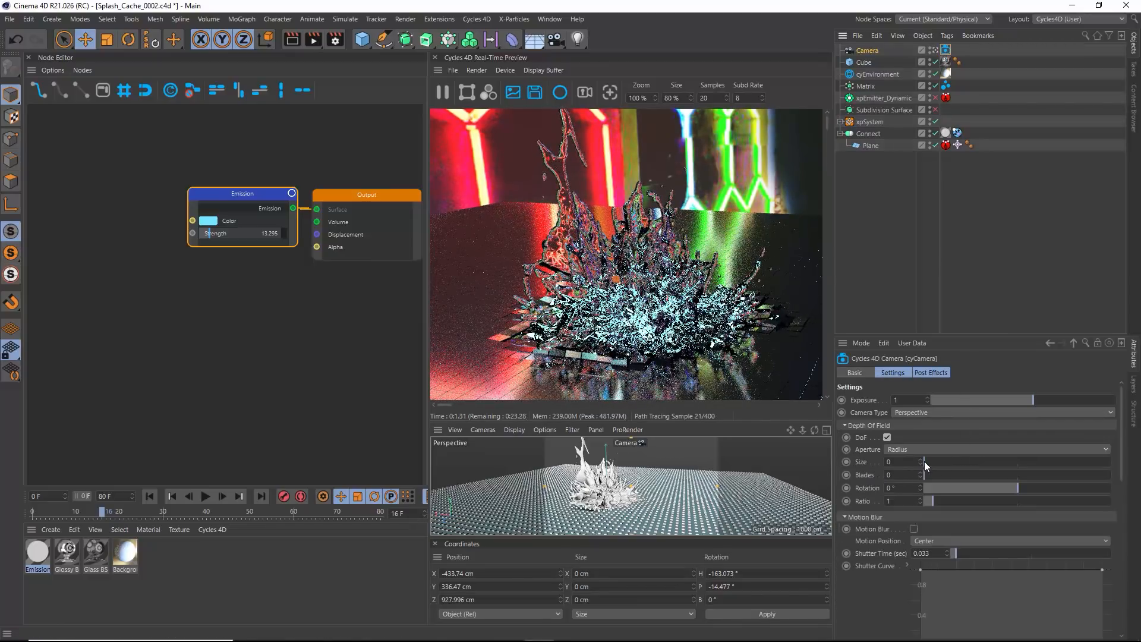
mouse_move(929, 463)
mouse_down()
mouse_move(944, 461)
mouse_move(935, 475)
mouse_up()
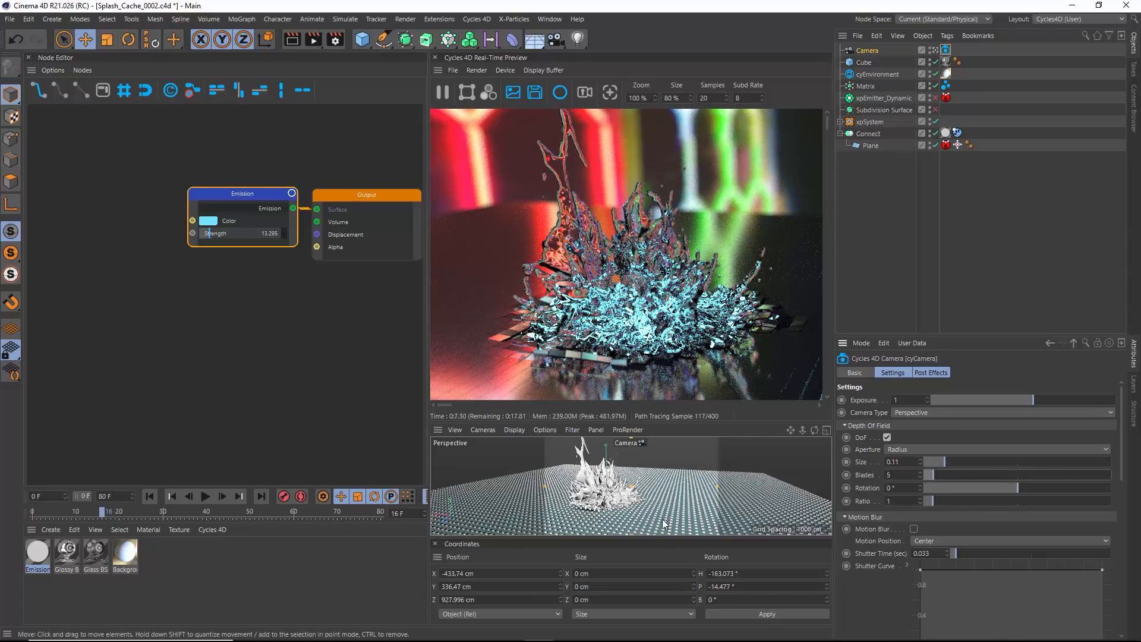
alt+drag(627, 506, 646, 505)
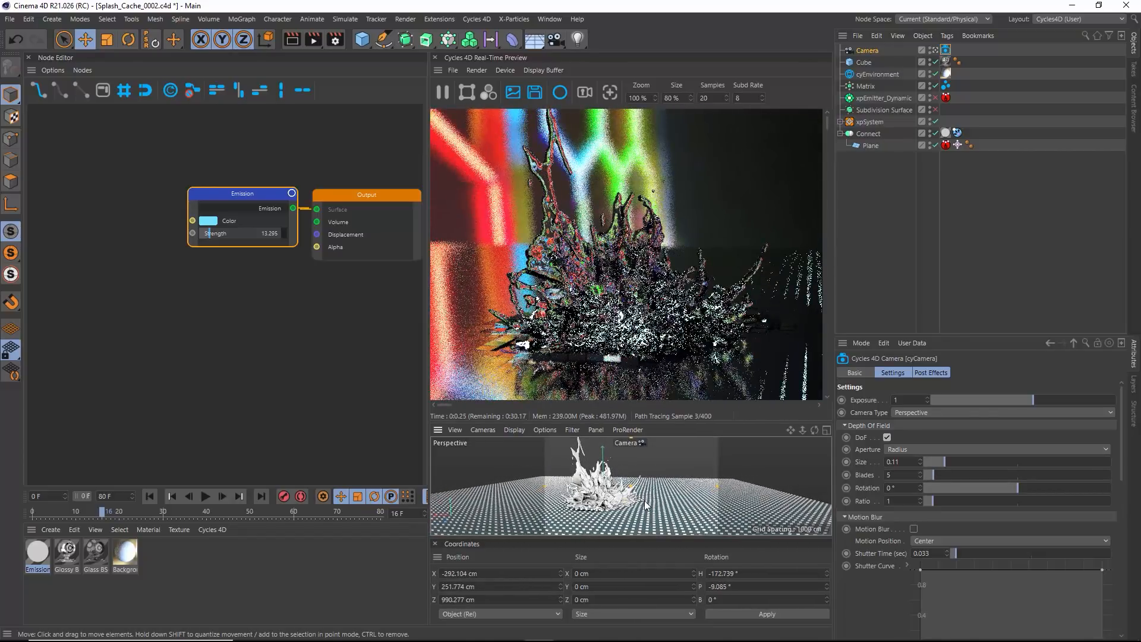
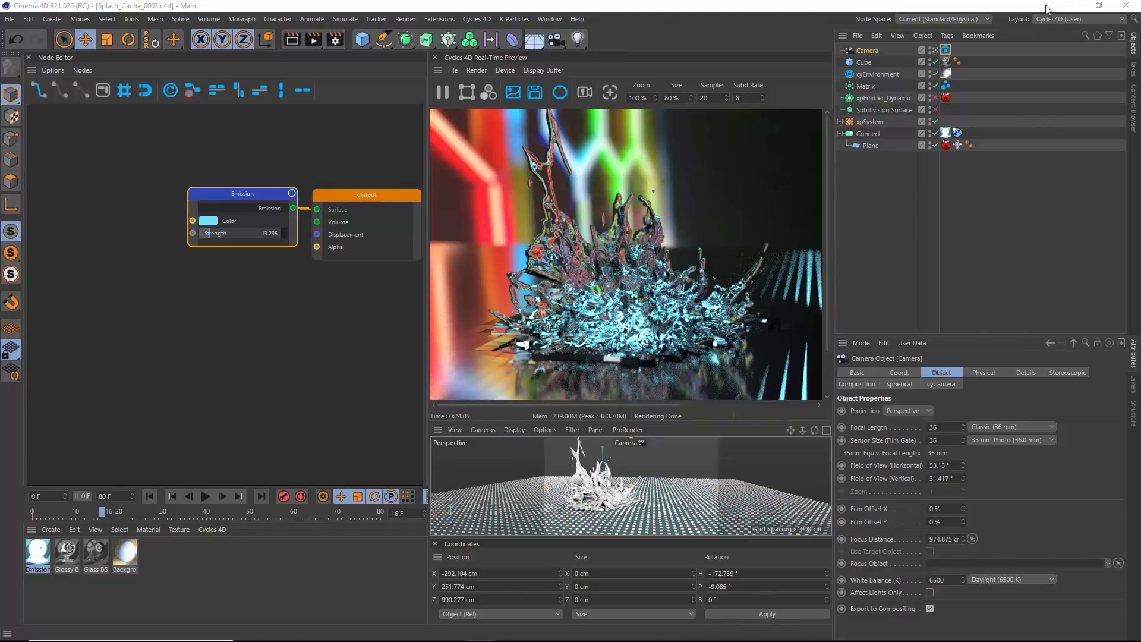
Switch to the Startup layout and open the City_Lights_Start project from the City scene folder, checking the Building Geo hierarchy
click(1071, 19)
click(1062, 149)
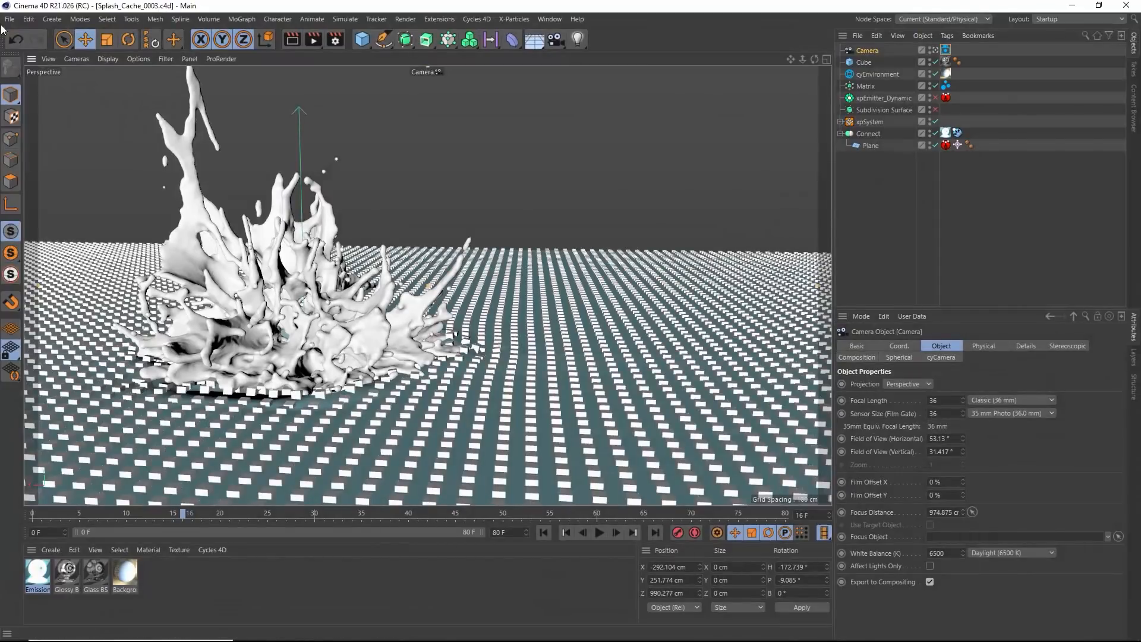
click(11, 19)
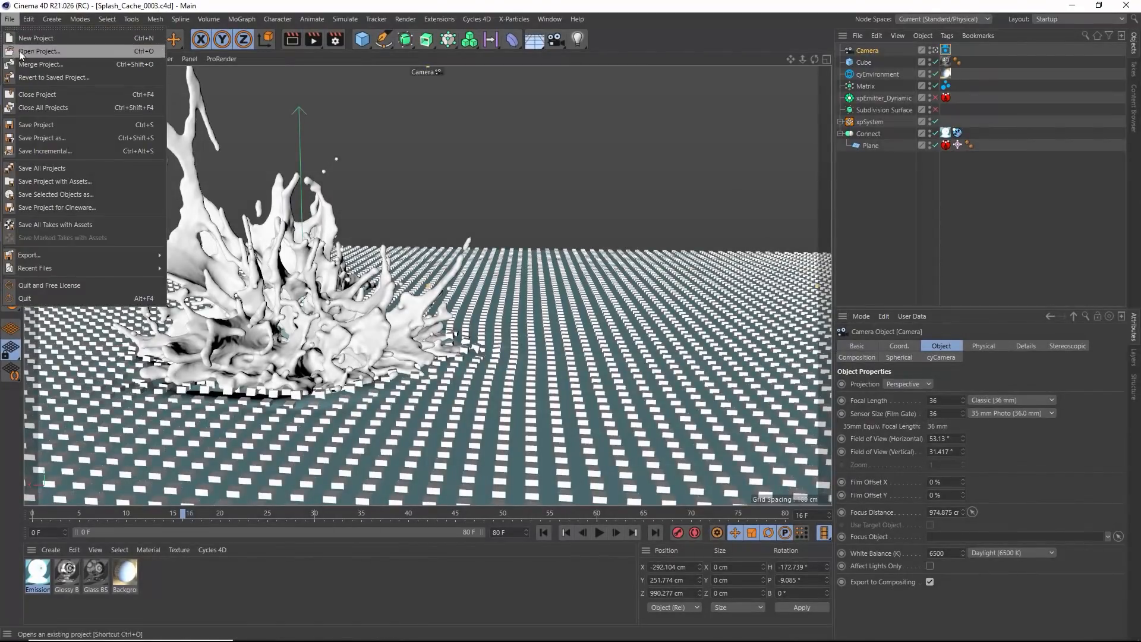
click(30, 53)
click(207, 54)
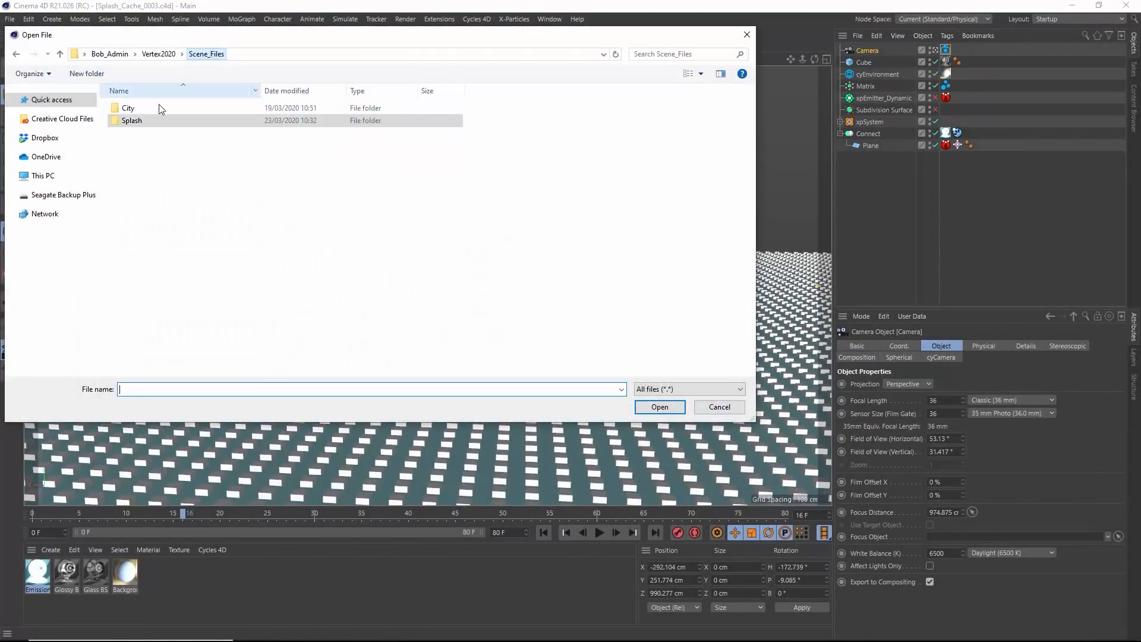
double_click(130, 119)
double_click(148, 109)
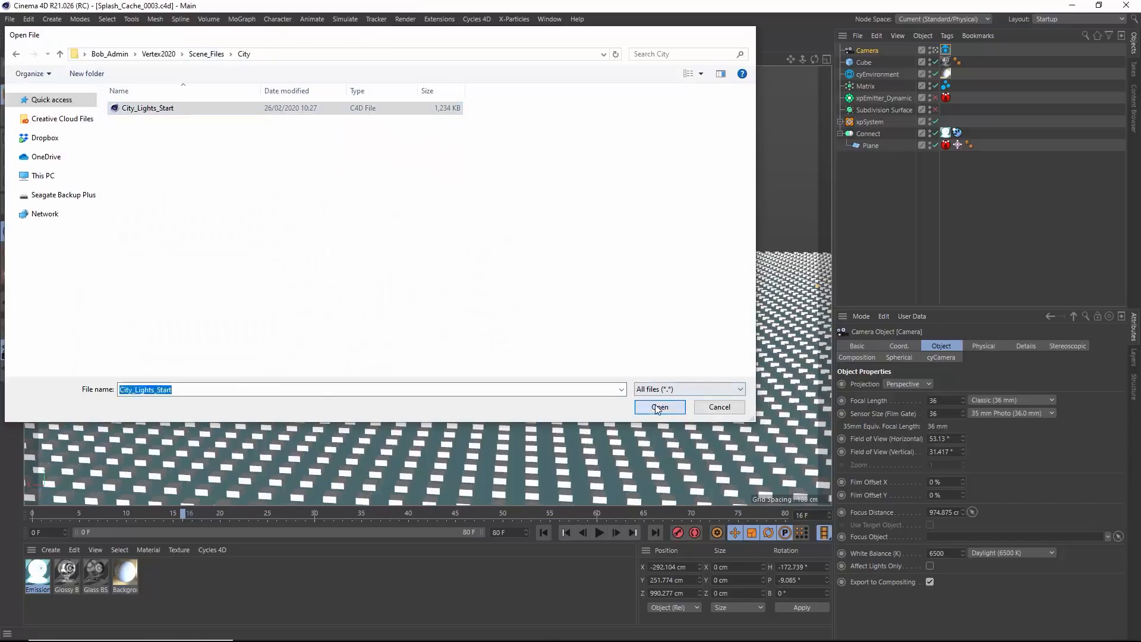
mouse_move(468, 366)
alt+mouse_down()
mouse_move(457, 386)
mouse_move(451, 369)
mouse_move(496, 373)
mouse_move(483, 368)
mouse_move(494, 361)
mouse_move(473, 364)
alt+mouse_up()
click(840, 62)
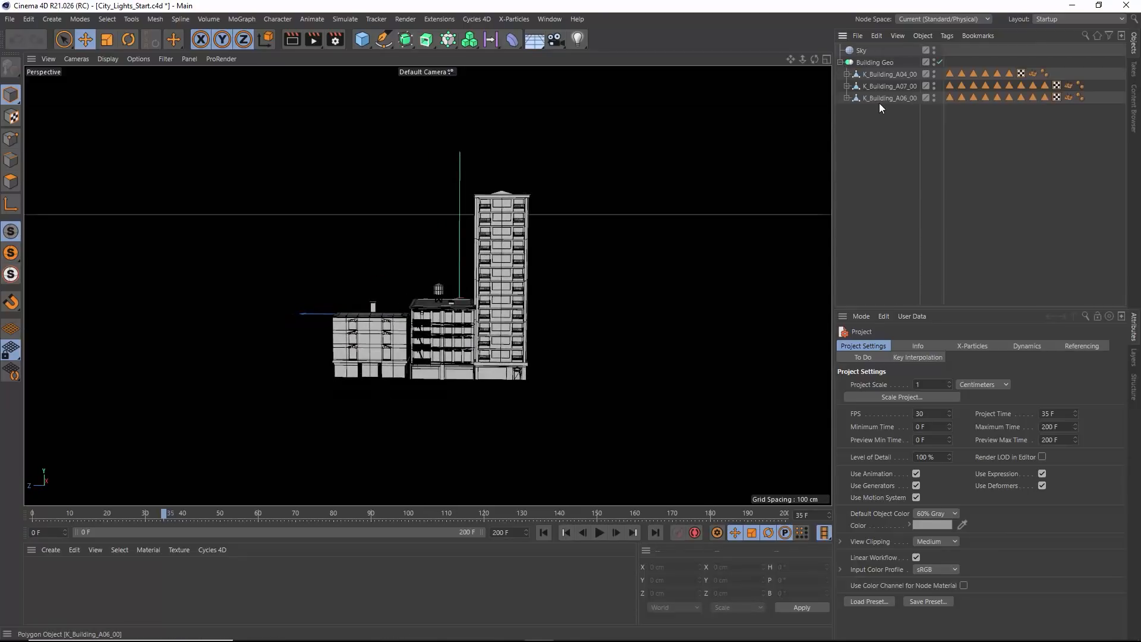
click(840, 62)
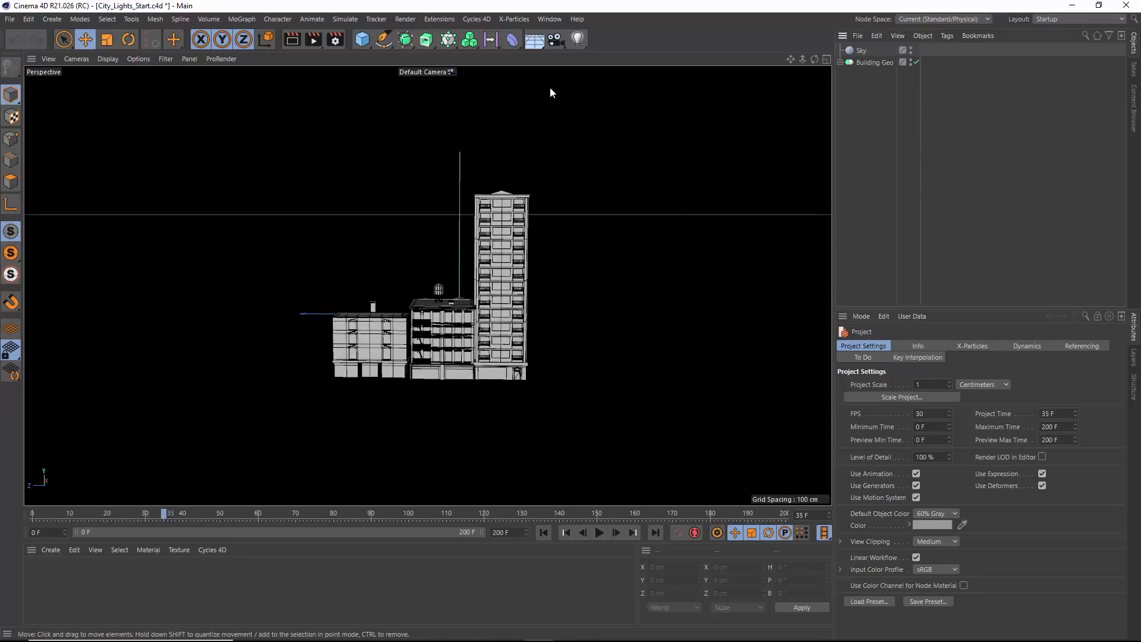
Add an X-Particles system with an emitter and move the emitter to about Y 144 cm, Z 217 cm, above the buildings
click(514, 19)
click(538, 63)
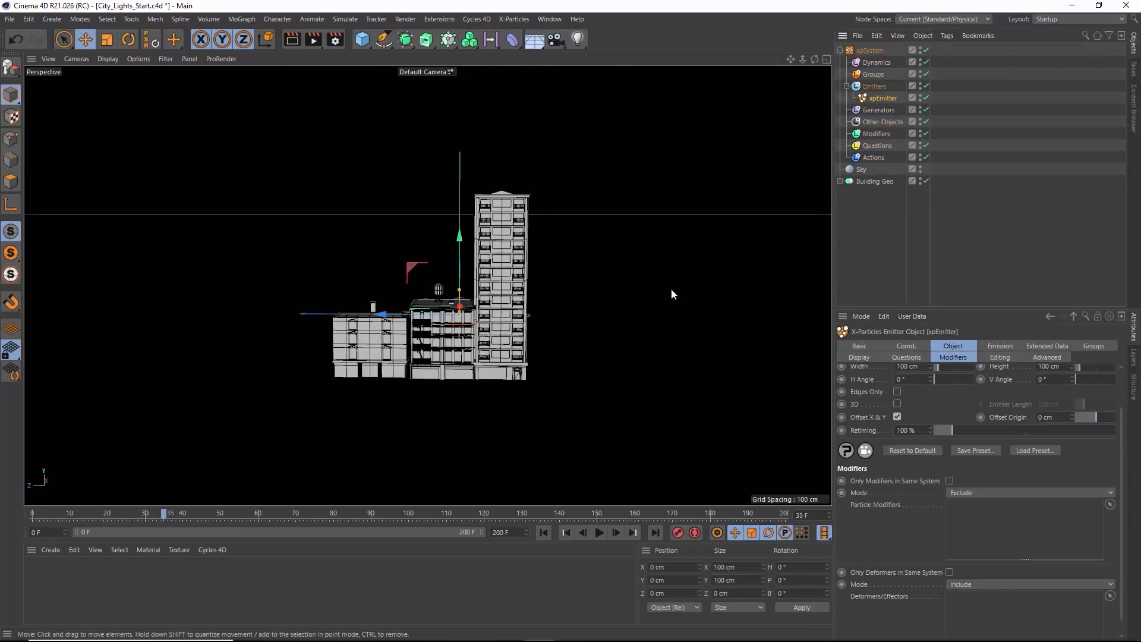
drag(419, 263, 310, 197)
Play the animation to preview the default particle emission and return to frame 0
click(599, 537)
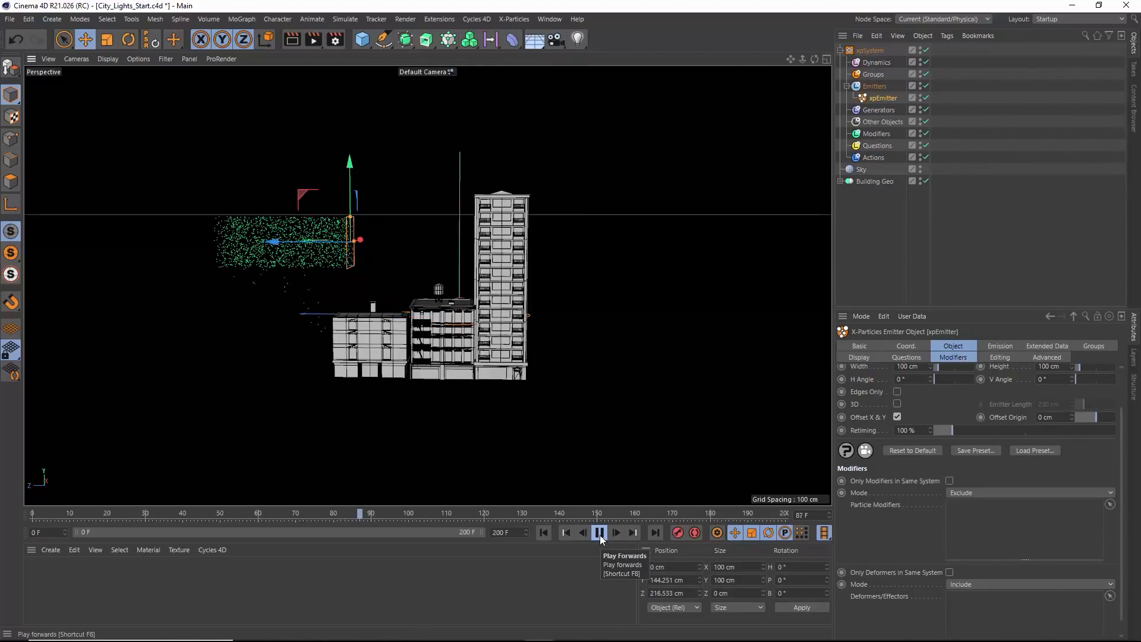
click(599, 533)
click(543, 532)
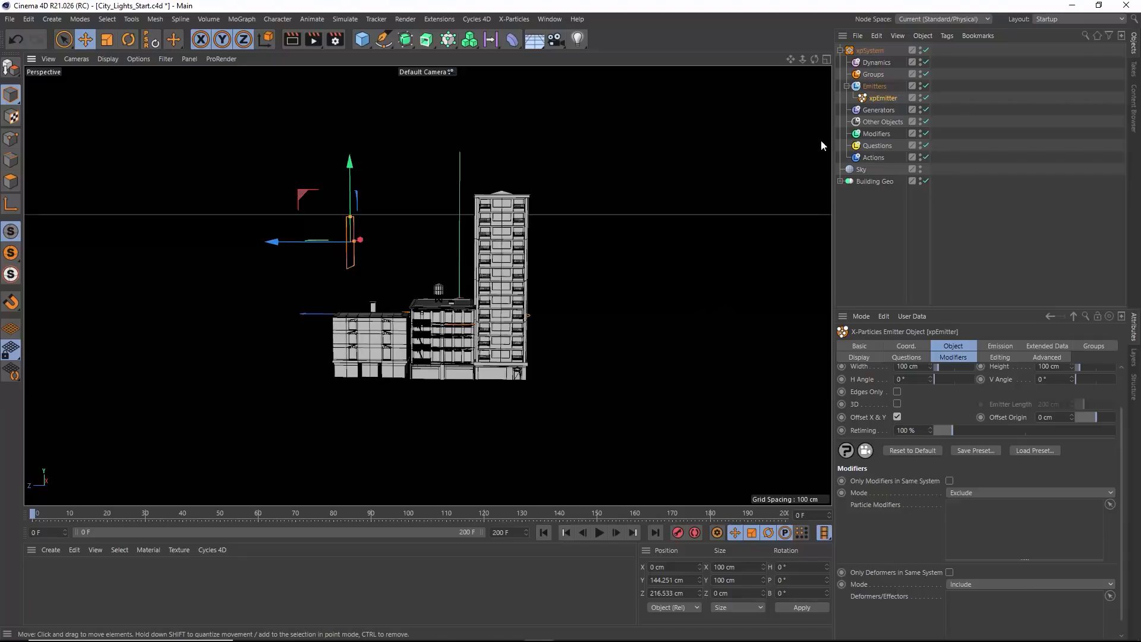
Set the xpEmitter's shape to Object and assign Building Geo as its source object
click(956, 347)
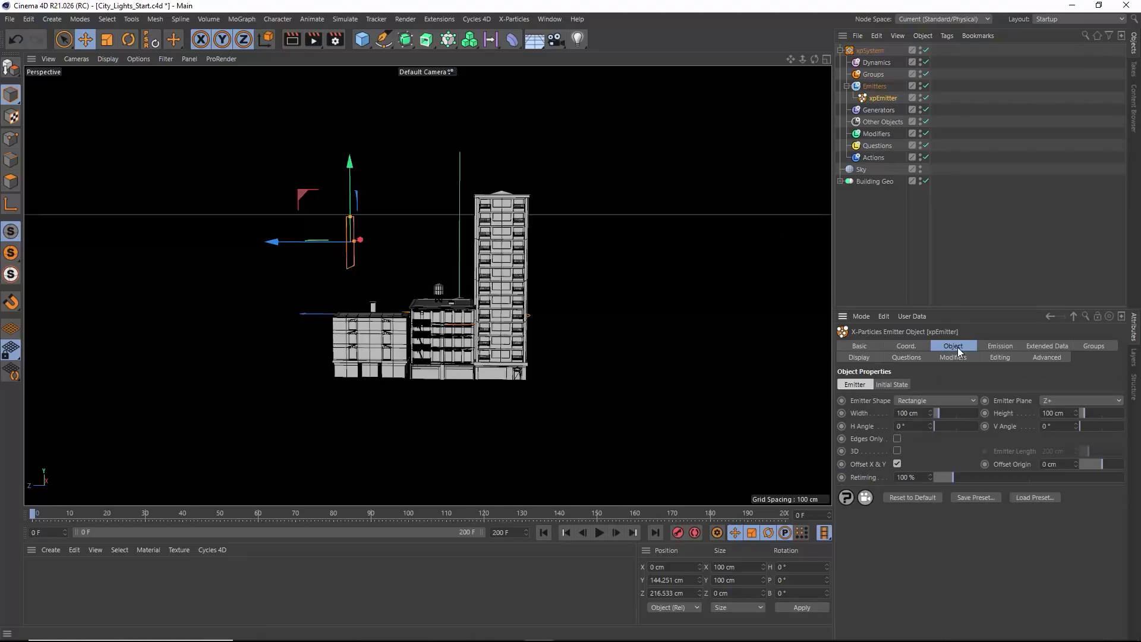
click(922, 401)
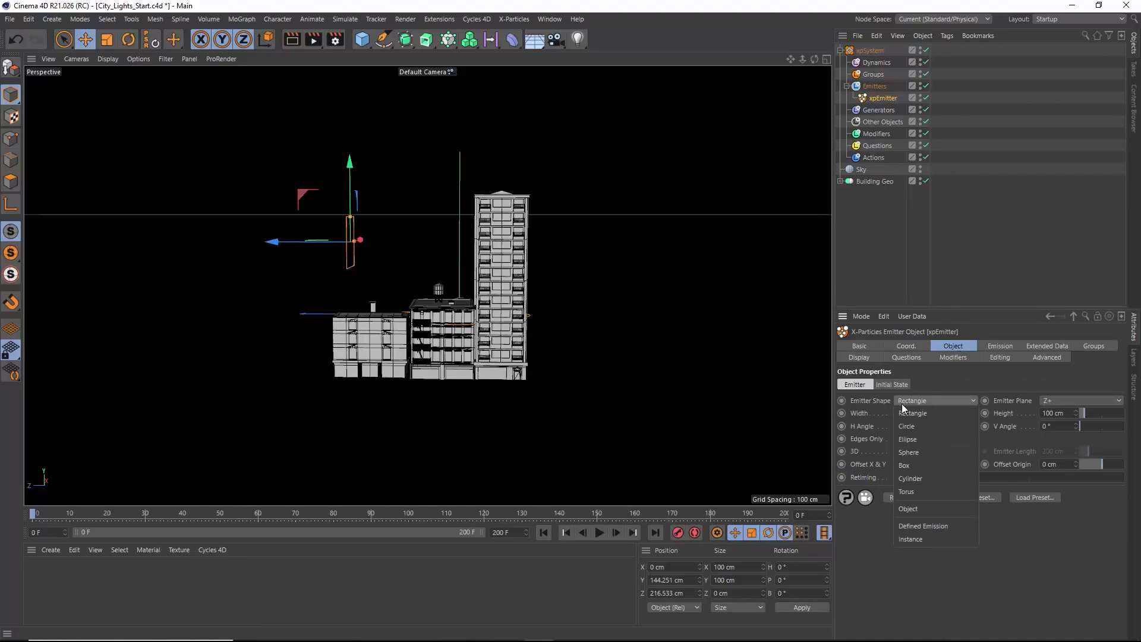
click(914, 509)
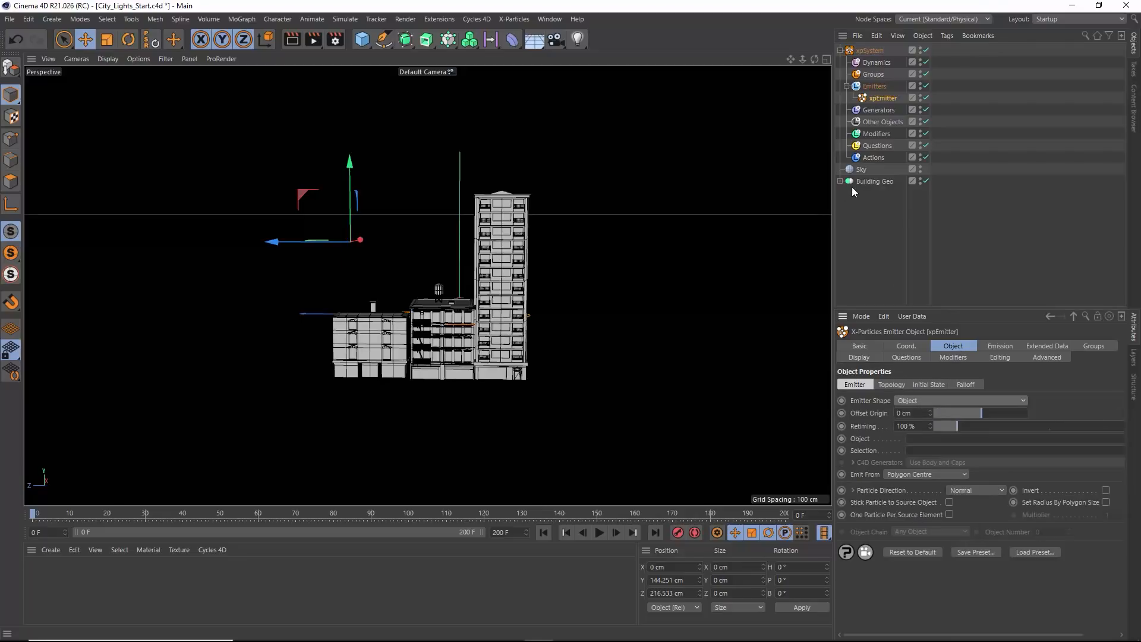
drag(865, 181, 870, 188)
drag(893, 266, 927, 440)
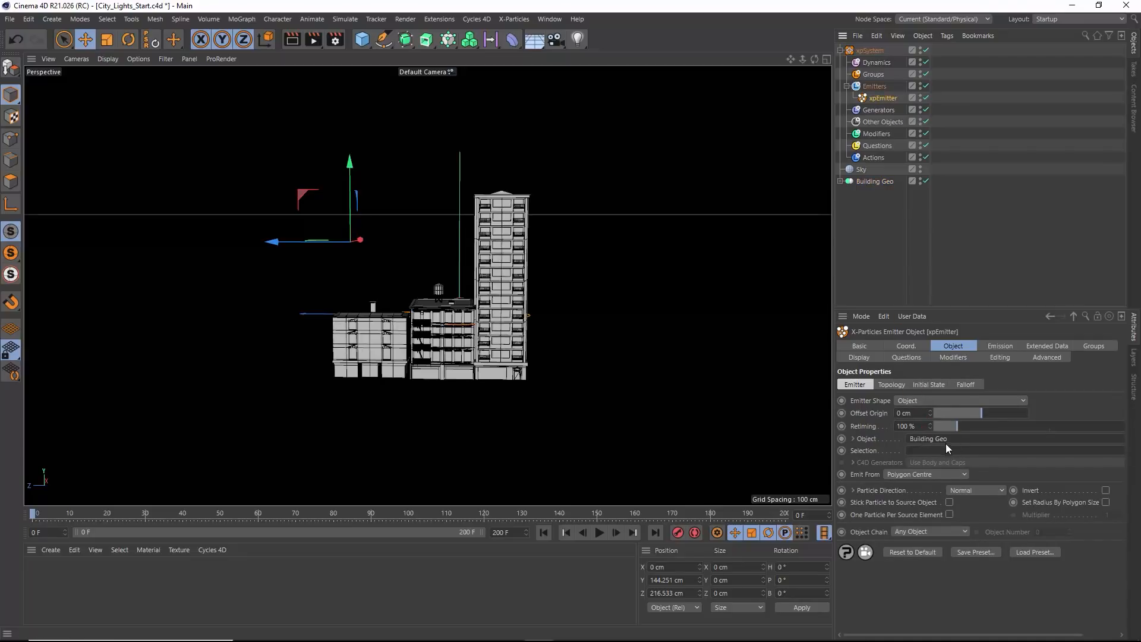
Make the emitter emit from Edges and enable Stick Particle to Source Object
click(913, 476)
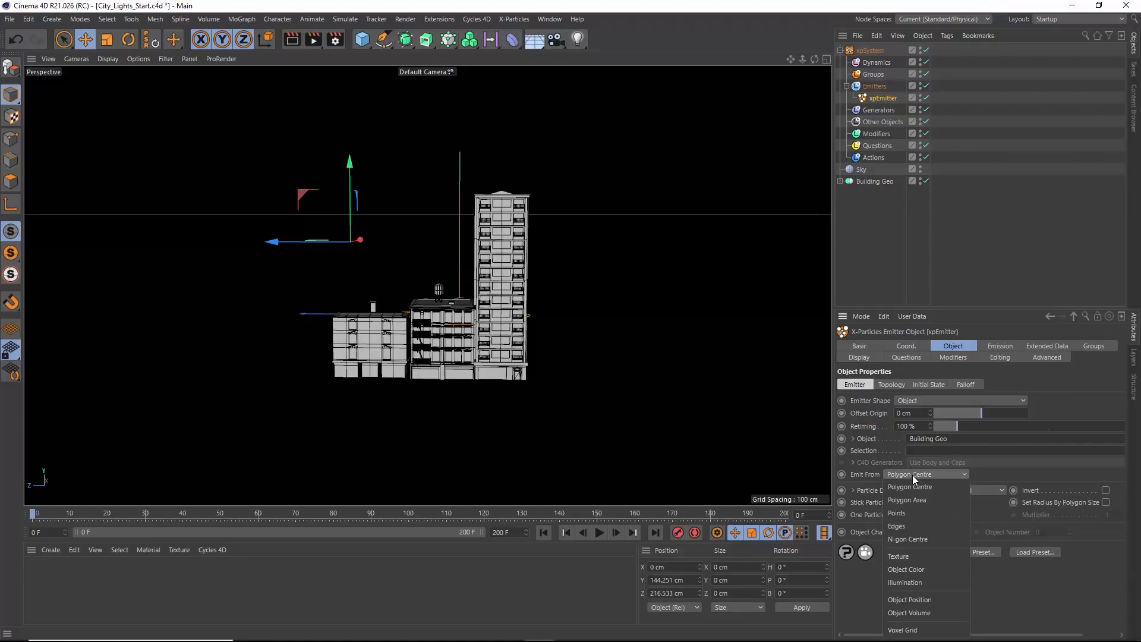
click(898, 526)
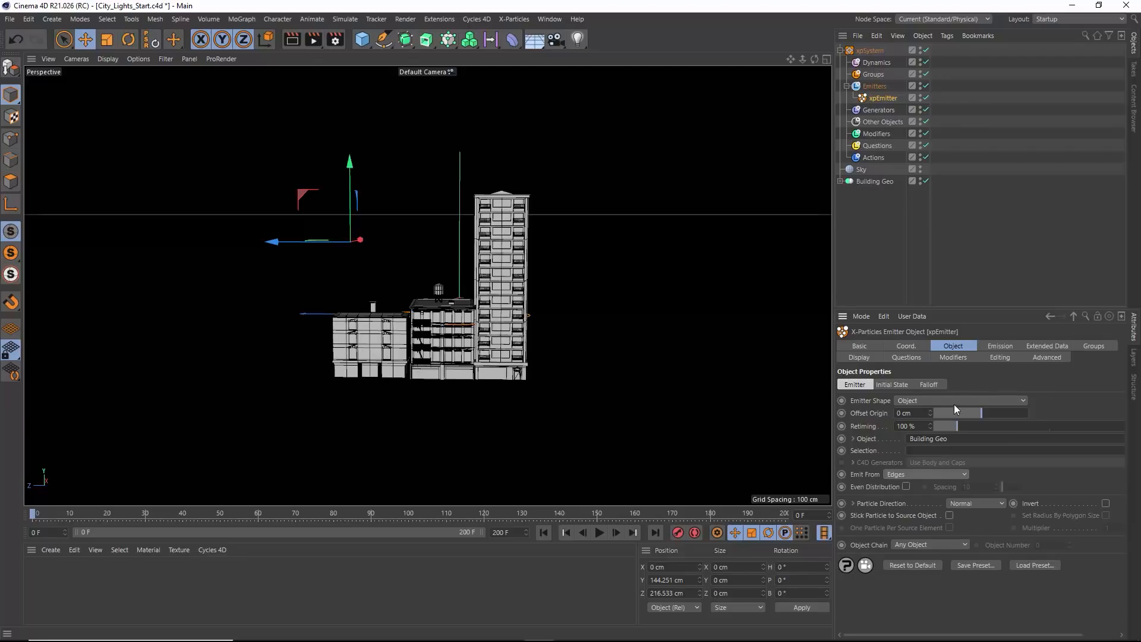
click(949, 515)
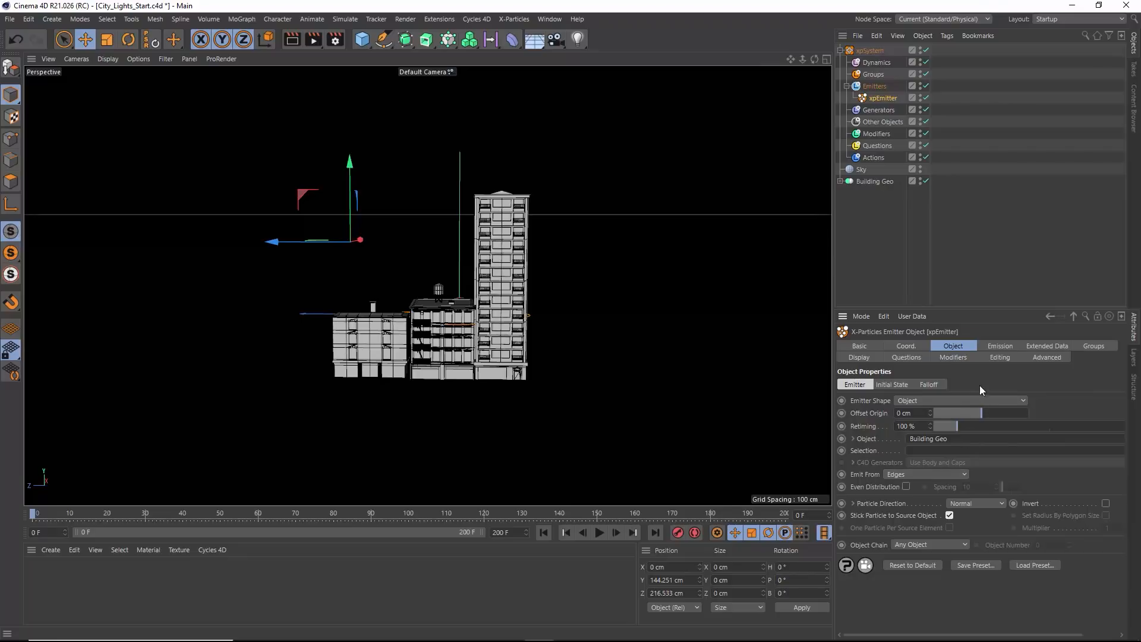
Set the xpEmitter's emission mode to Shot with a shot count of 50000
click(992, 345)
click(914, 410)
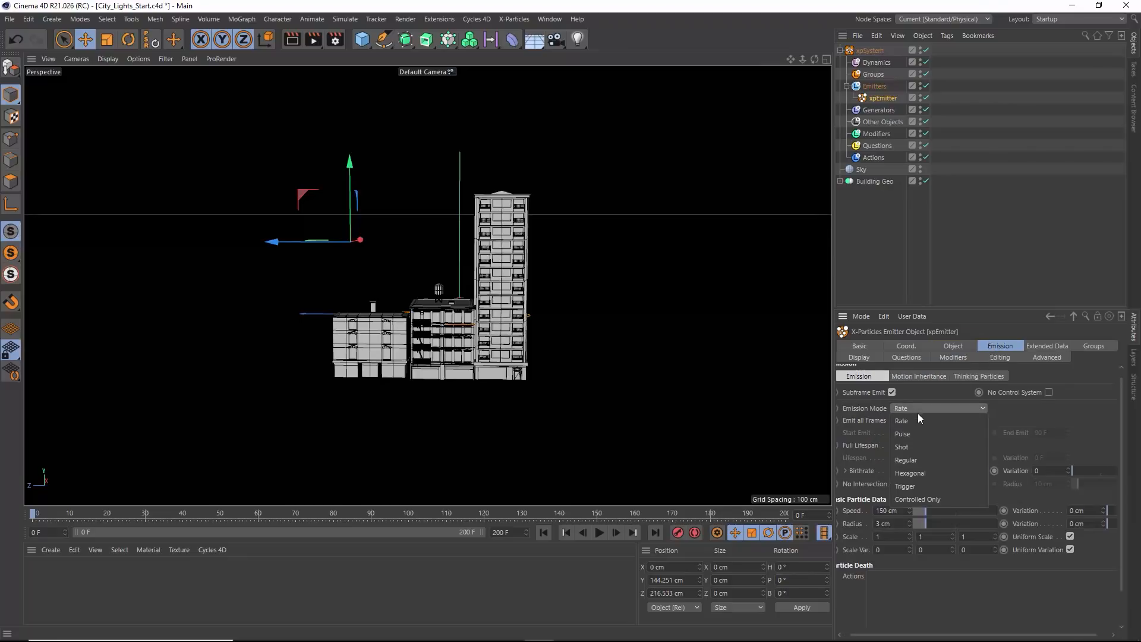
click(910, 443)
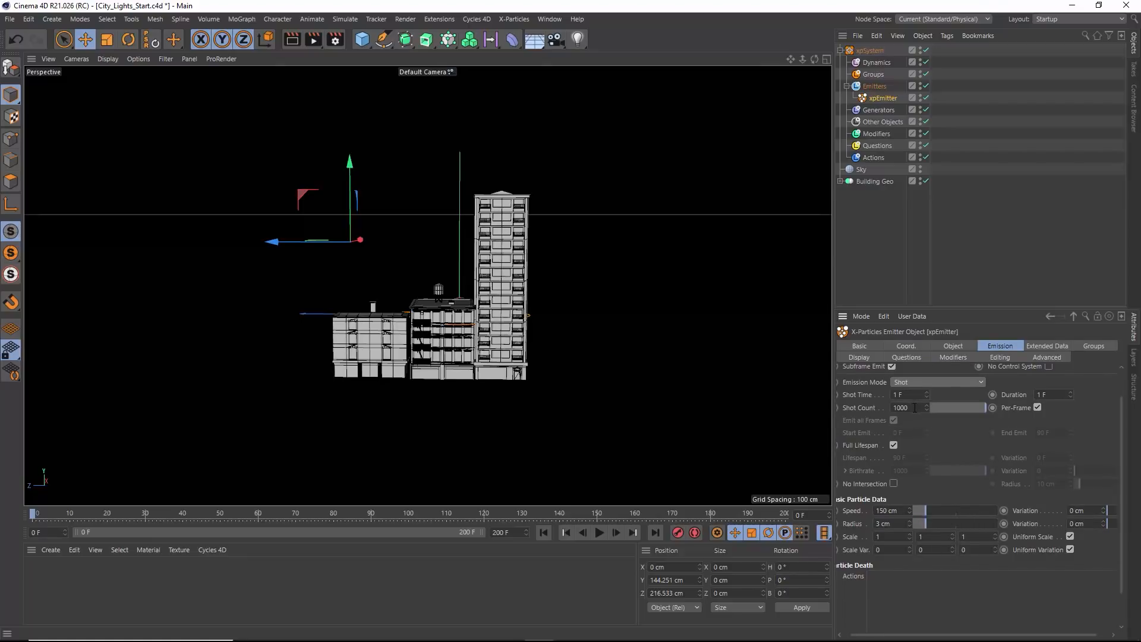
click(895, 408)
text(50000)
key(Return)
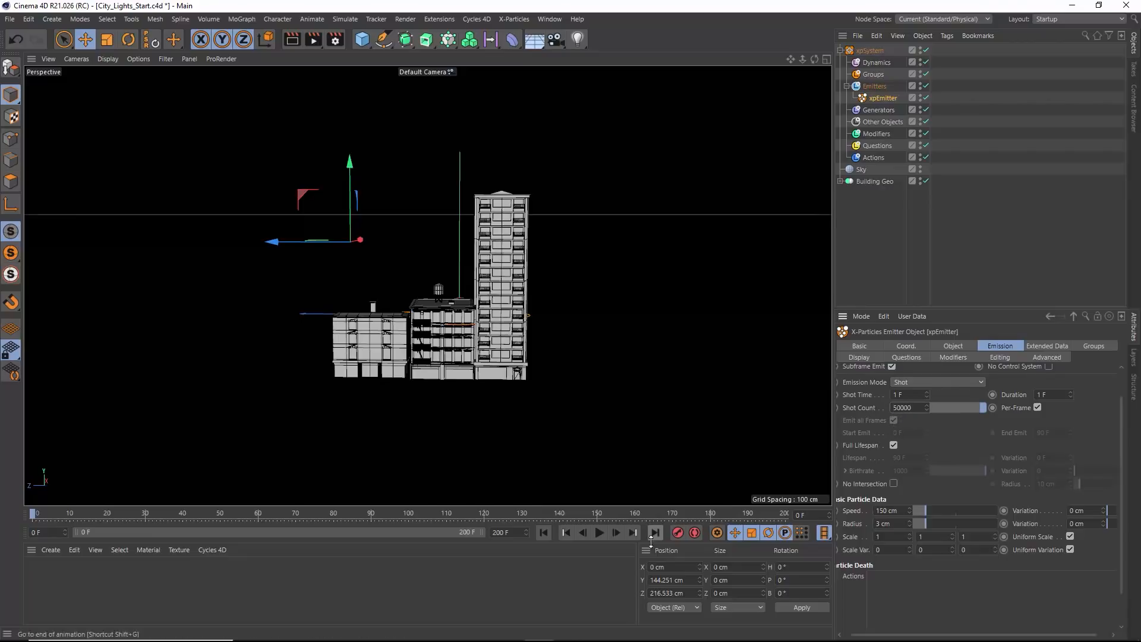
Advance to frame 1 and hide Building Geo to inspect the particles along the buildings' edges
click(616, 533)
alt+drag(523, 344, 490, 320)
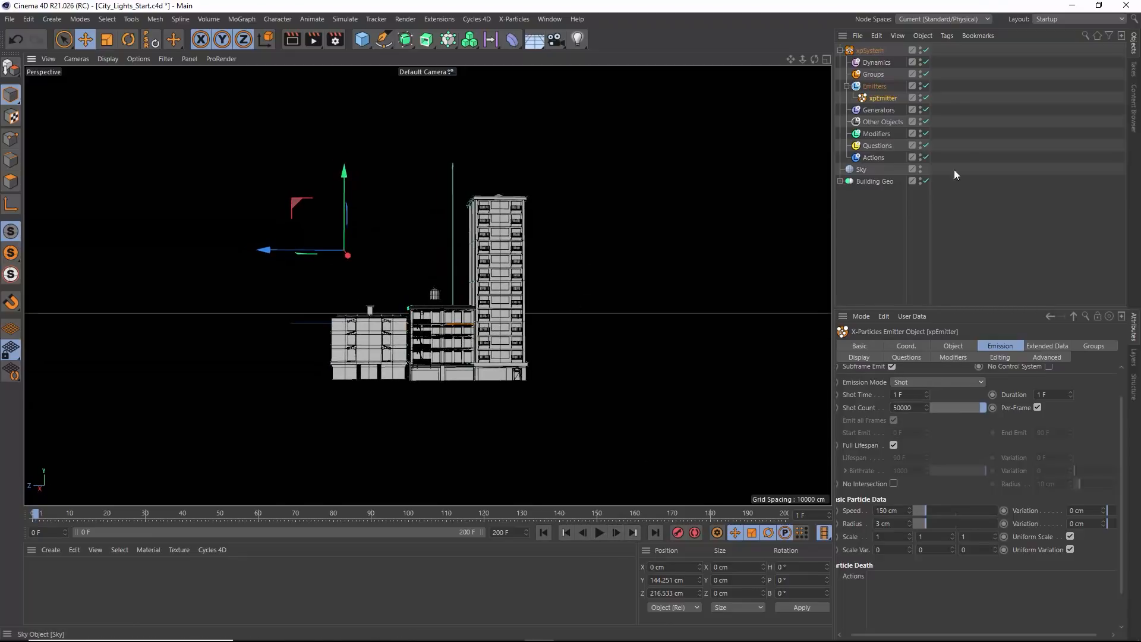
double_click(920, 179)
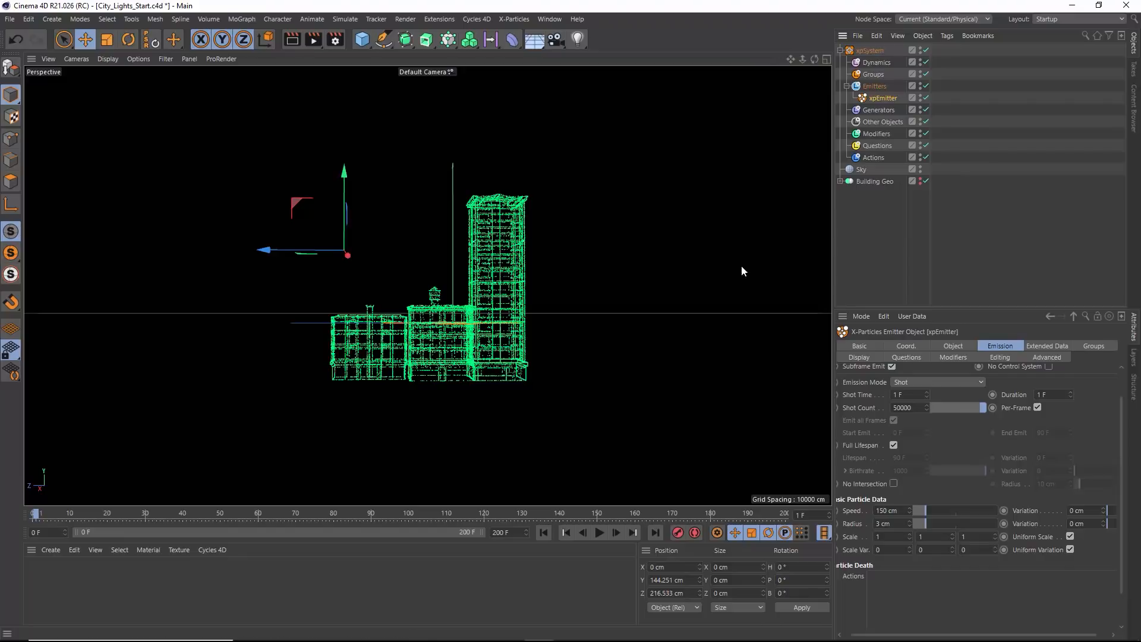
mouse_move(465, 347)
alt+mouse_down()
mouse_move(523, 369)
mouse_move(561, 359)
mouse_move(381, 314)
mouse_move(452, 342)
mouse_move(484, 372)
mouse_move(544, 381)
mouse_move(450, 350)
mouse_move(473, 358)
alt+mouse_up()
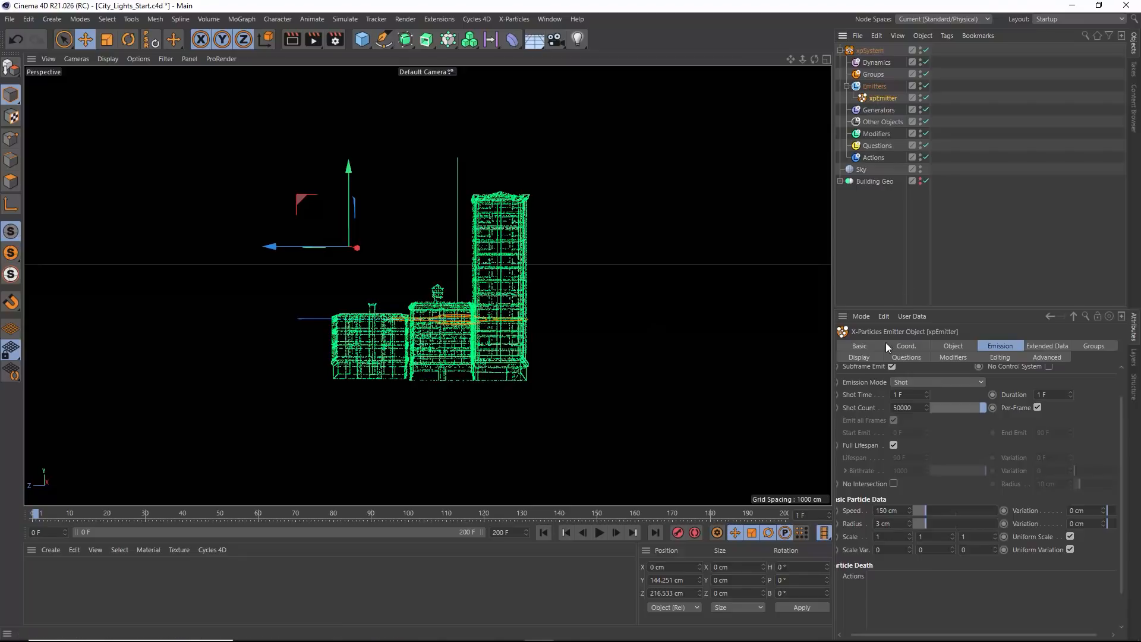
Change the xpEmitter's particle display color to black
click(865, 358)
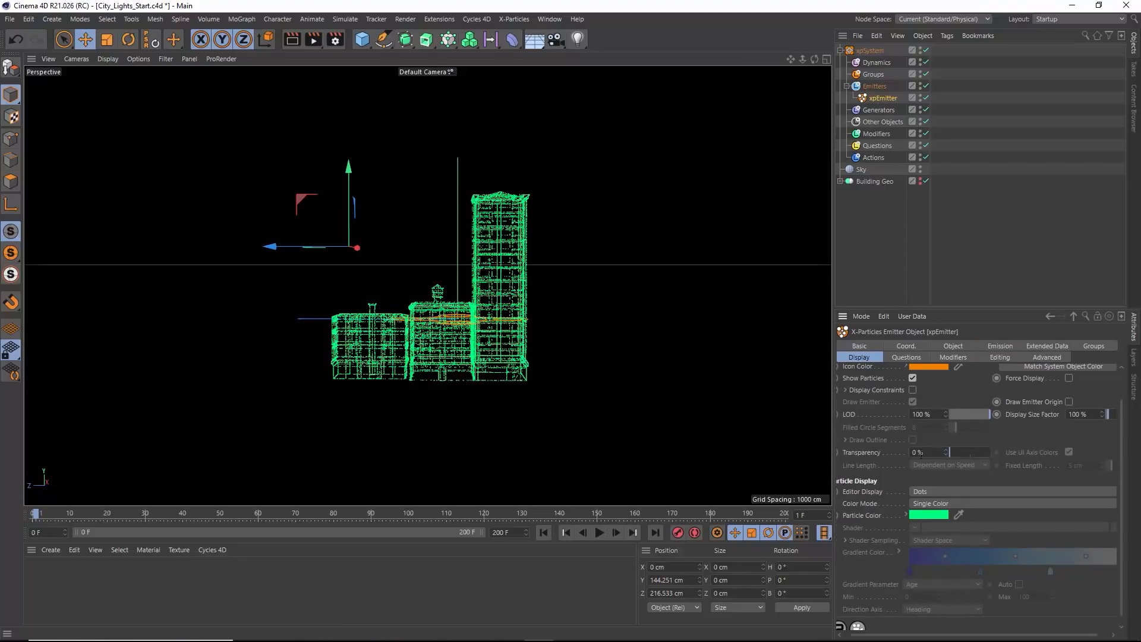
click(927, 516)
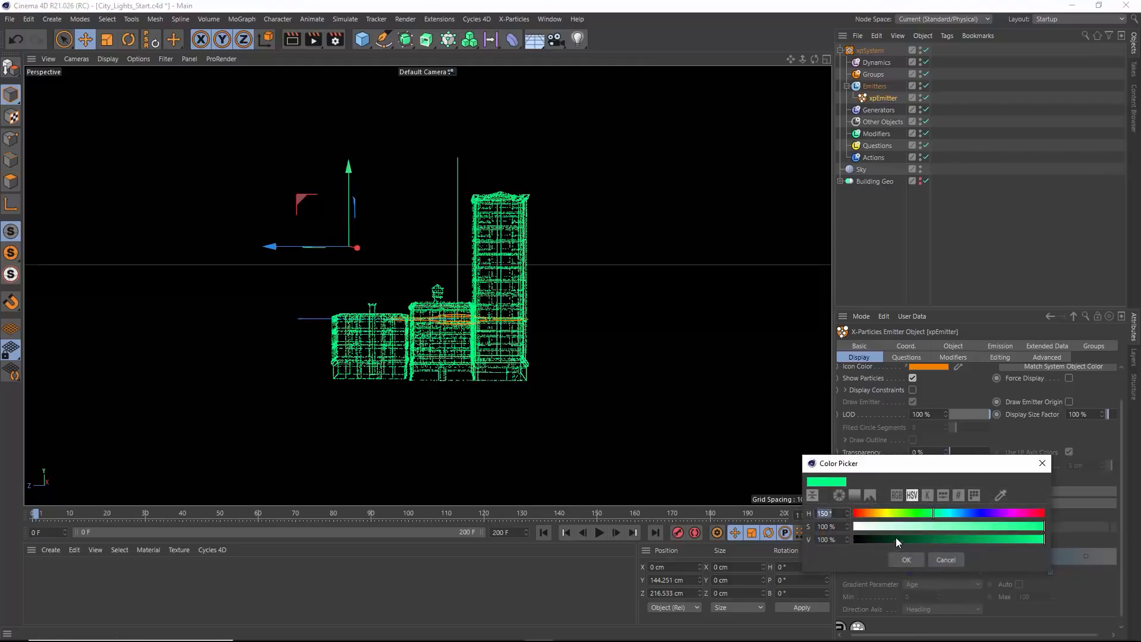
drag(895, 539, 850, 540)
click(906, 560)
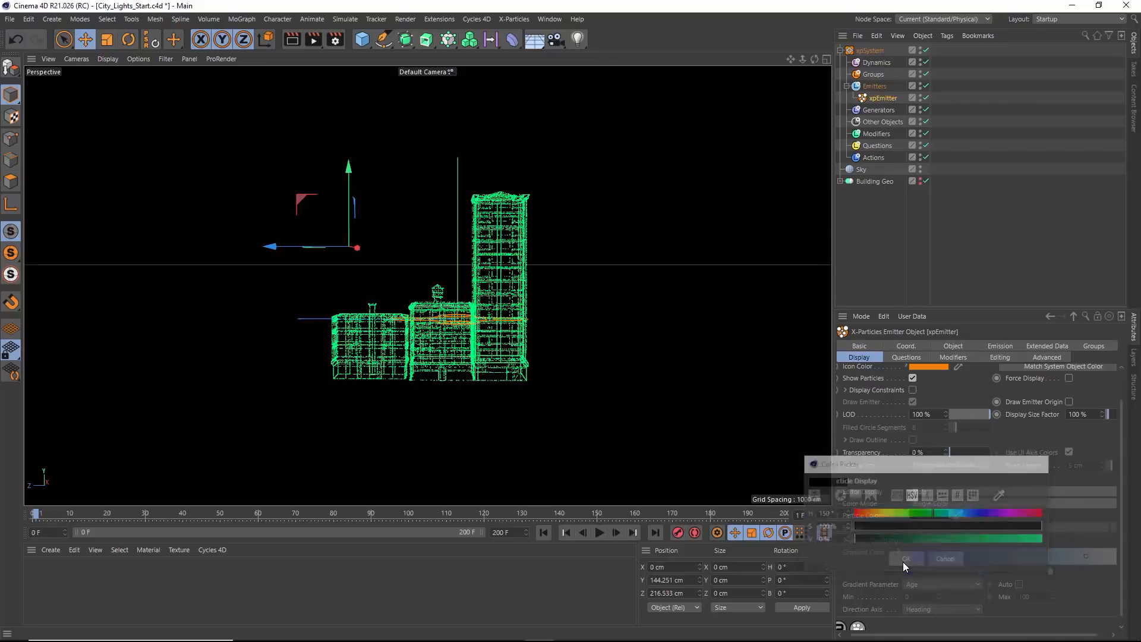
Check the black particles at frame 1 by briefly hiding the Sky, return to frame 0 and show Building Geo again
click(544, 533)
click(616, 534)
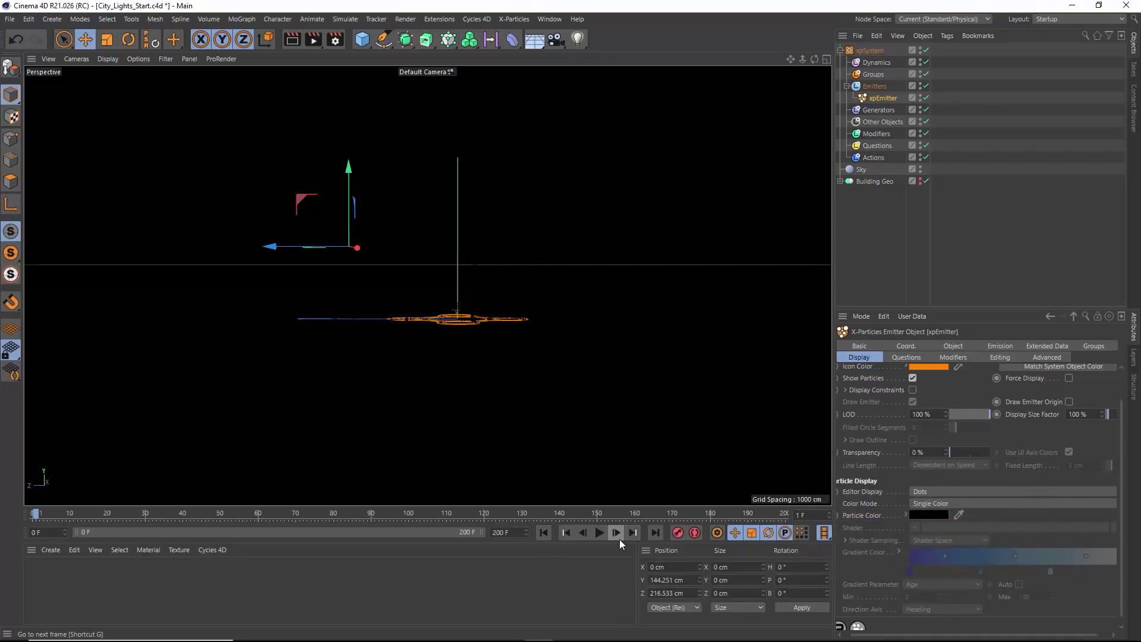
click(921, 168)
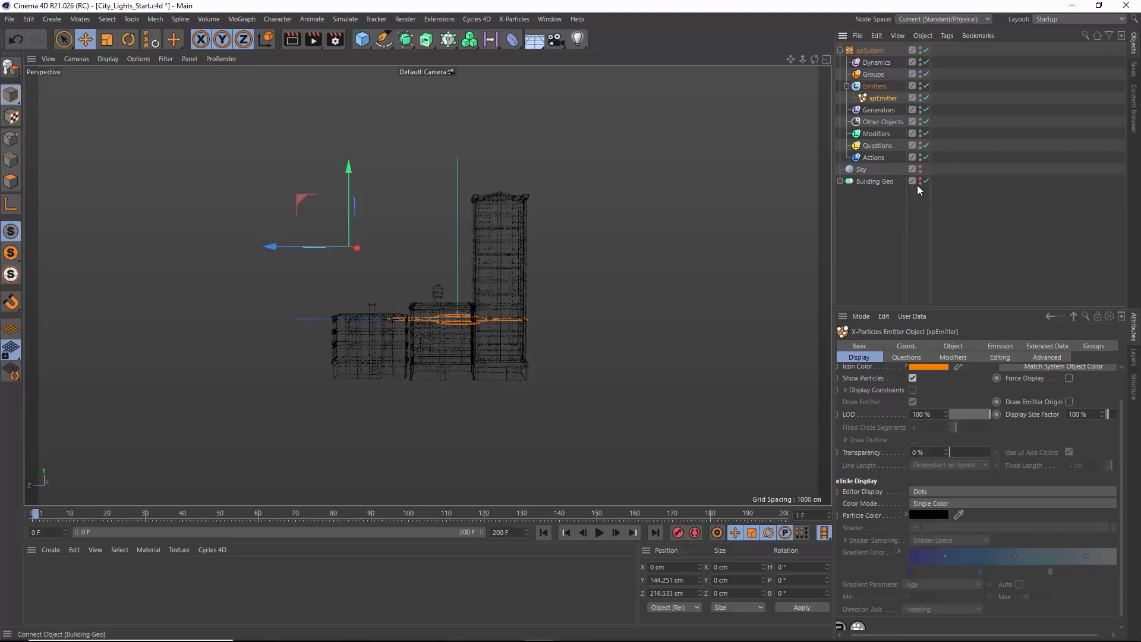
click(920, 168)
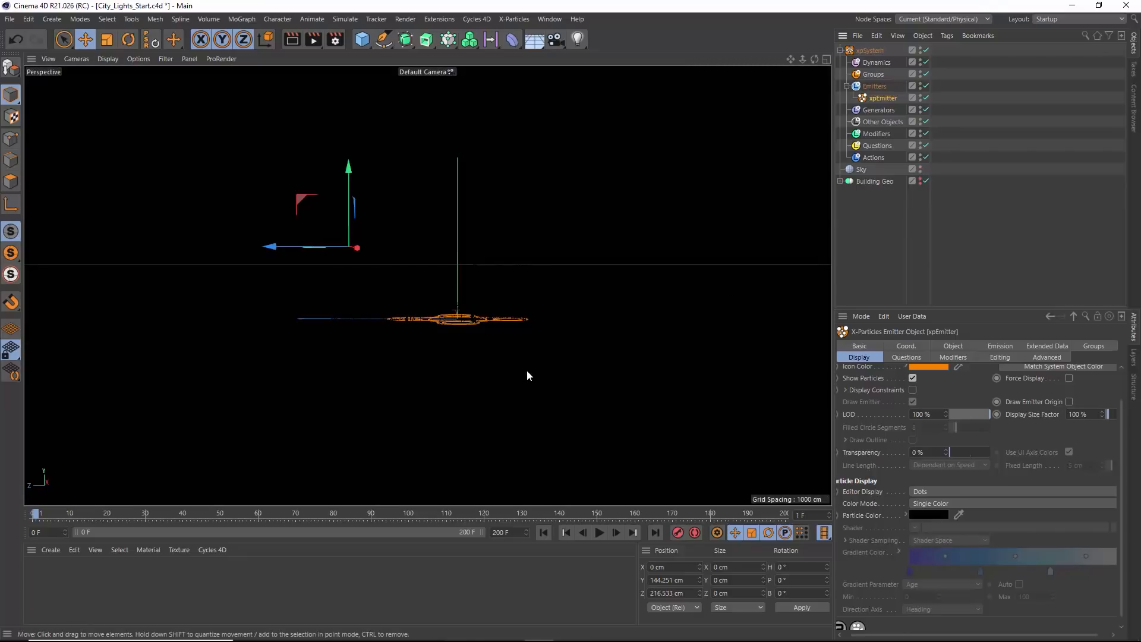
click(550, 533)
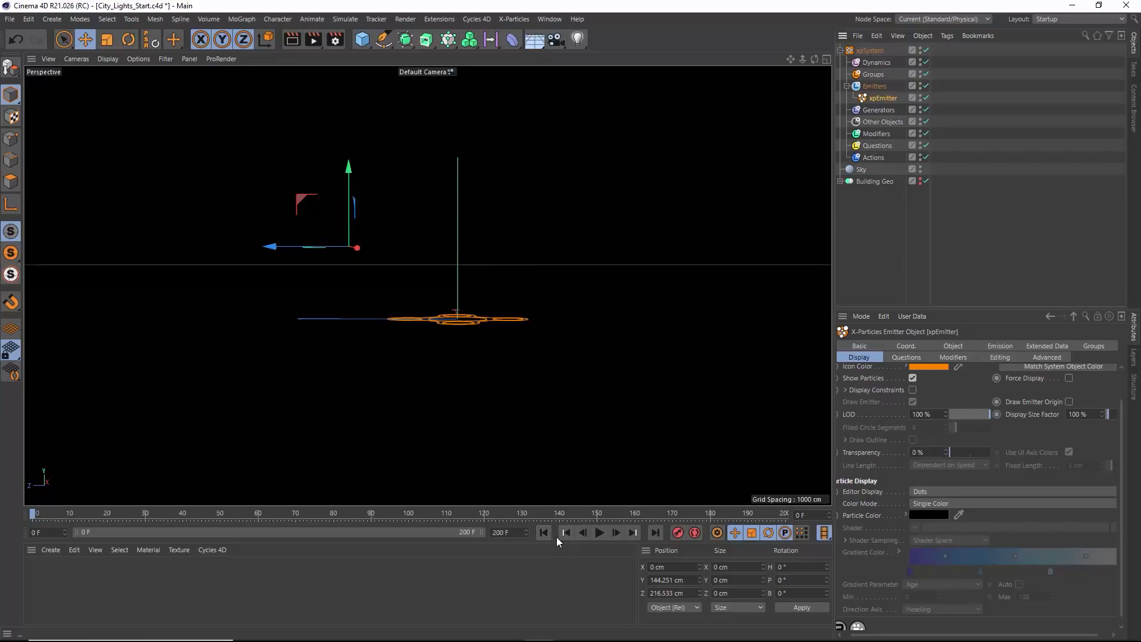
click(920, 179)
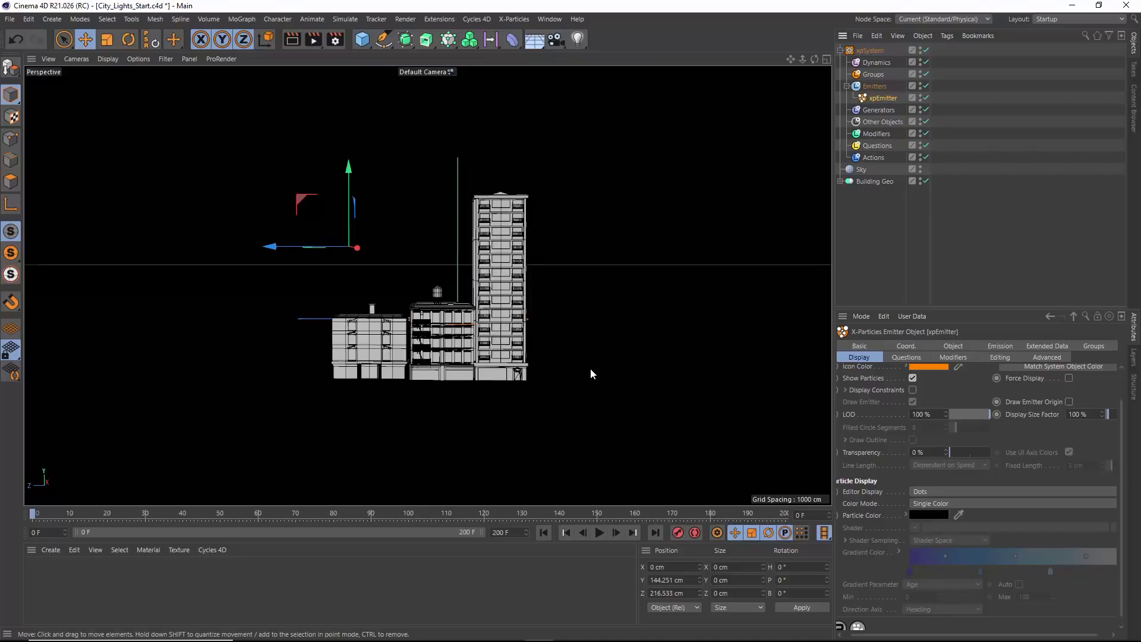
Add an xpInfectio control modifier to the particle system and open its object properties
click(874, 133)
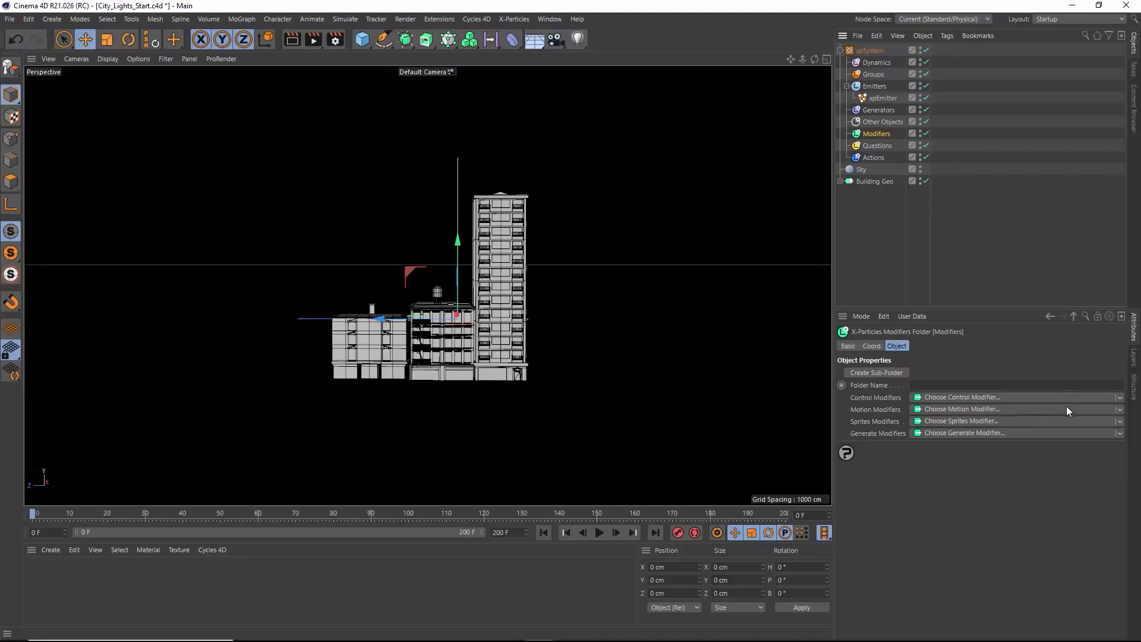
click(1121, 398)
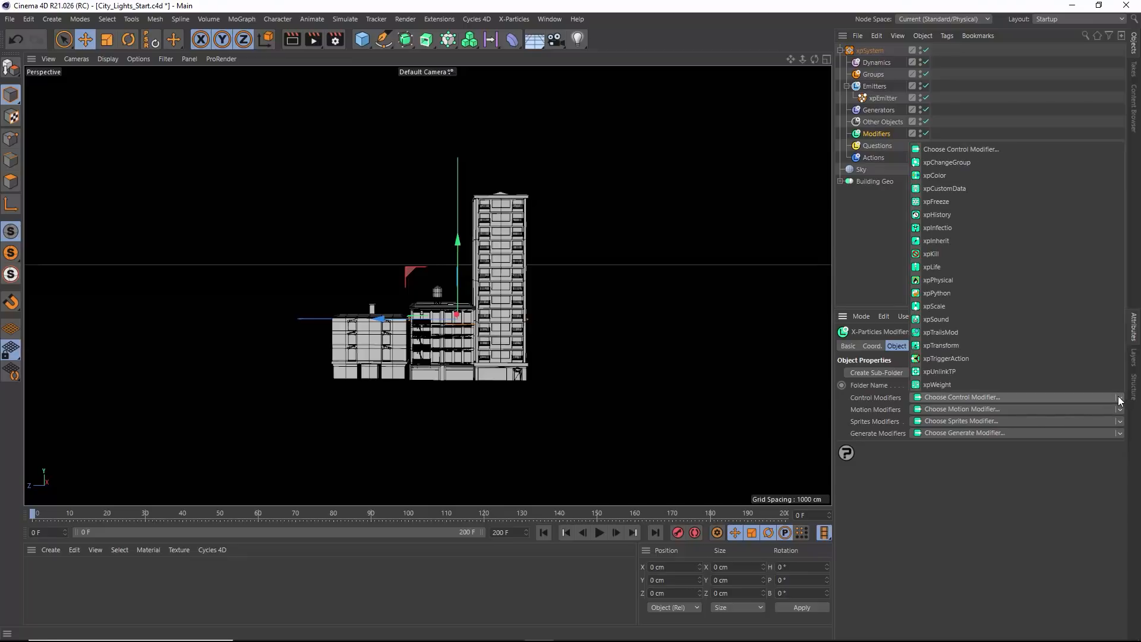
click(938, 229)
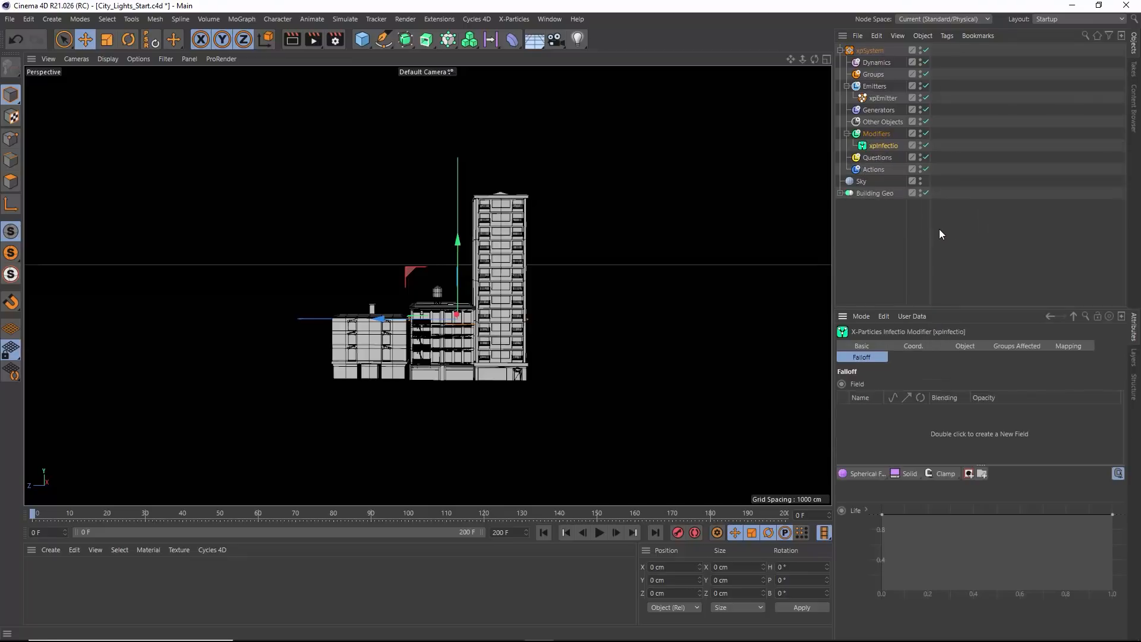
click(963, 346)
drag(967, 310, 955, 189)
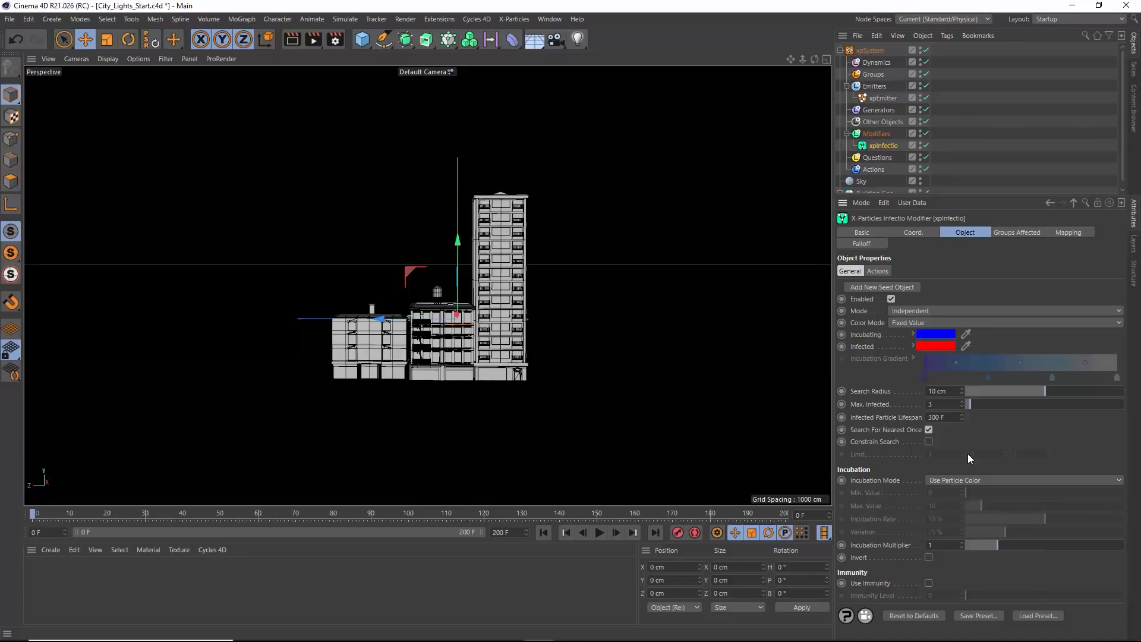
drag(934, 197, 934, 258)
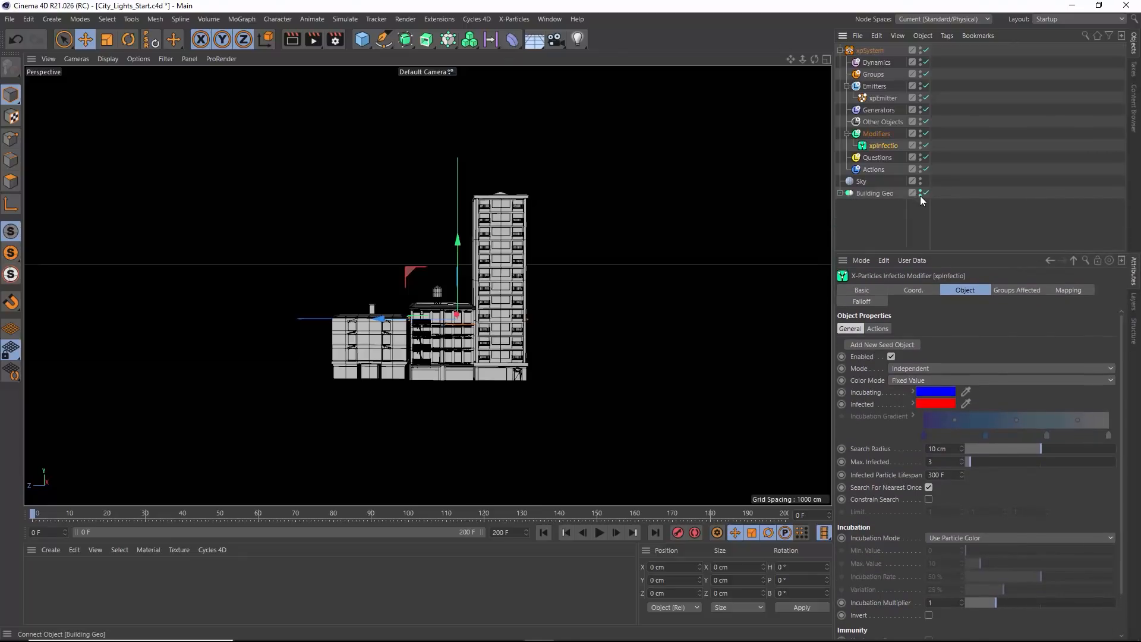
Hide Building Geo and briefly play the animation to test the Infectio modifier
double_click(920, 191)
click(600, 532)
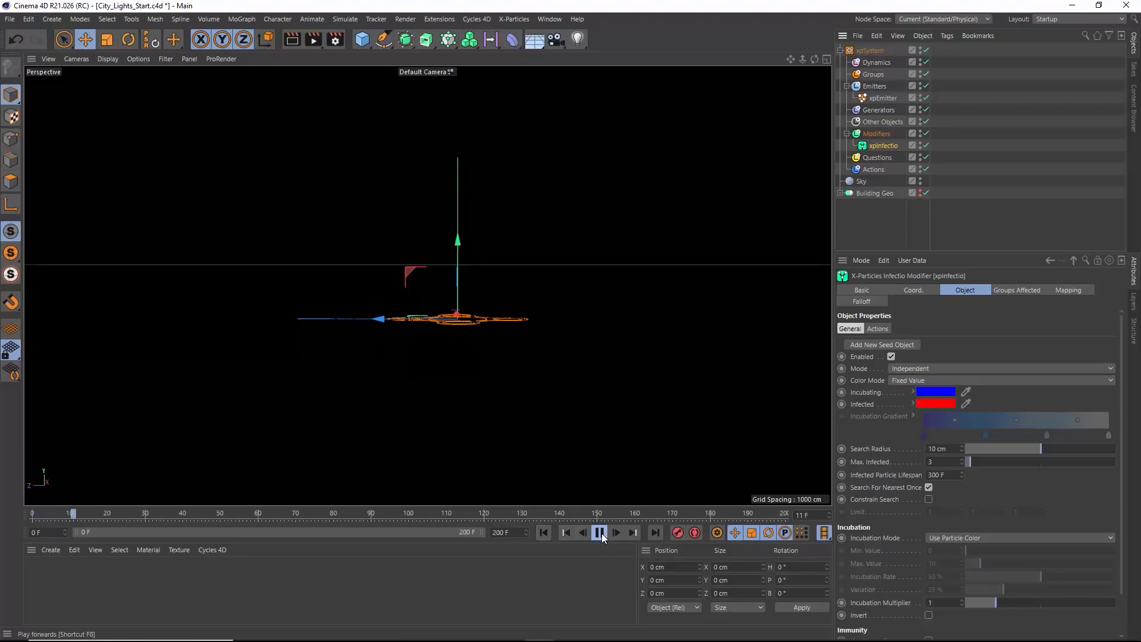
click(598, 533)
Set the Infectio modifier's Incubation Mode to Set From Incubation Rate
drag(976, 254, 983, 216)
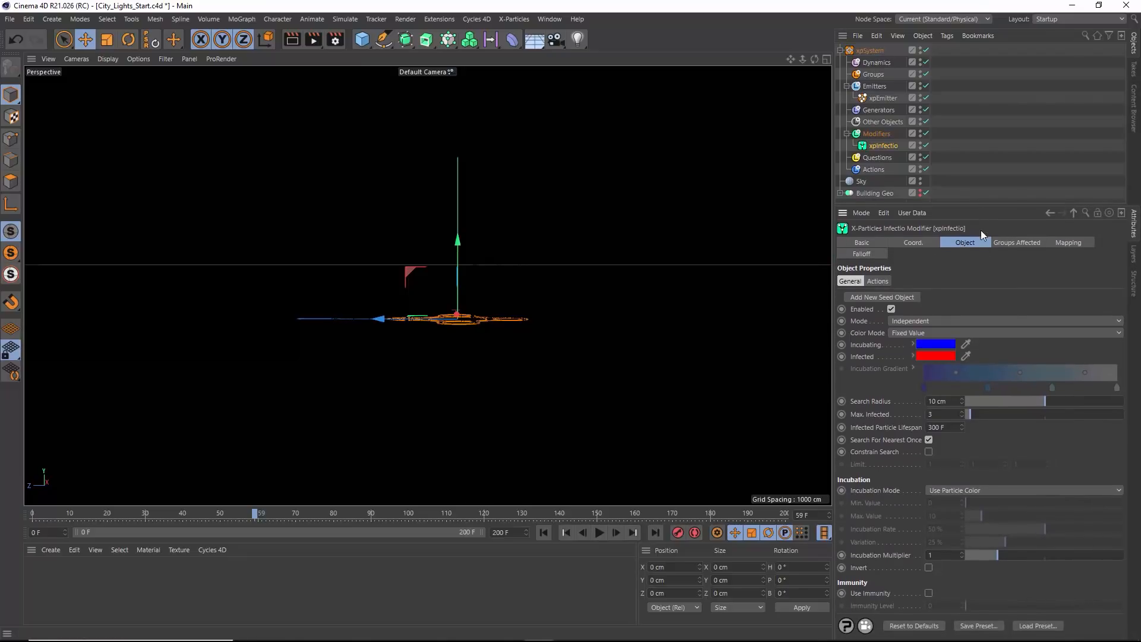
click(975, 491)
click(981, 497)
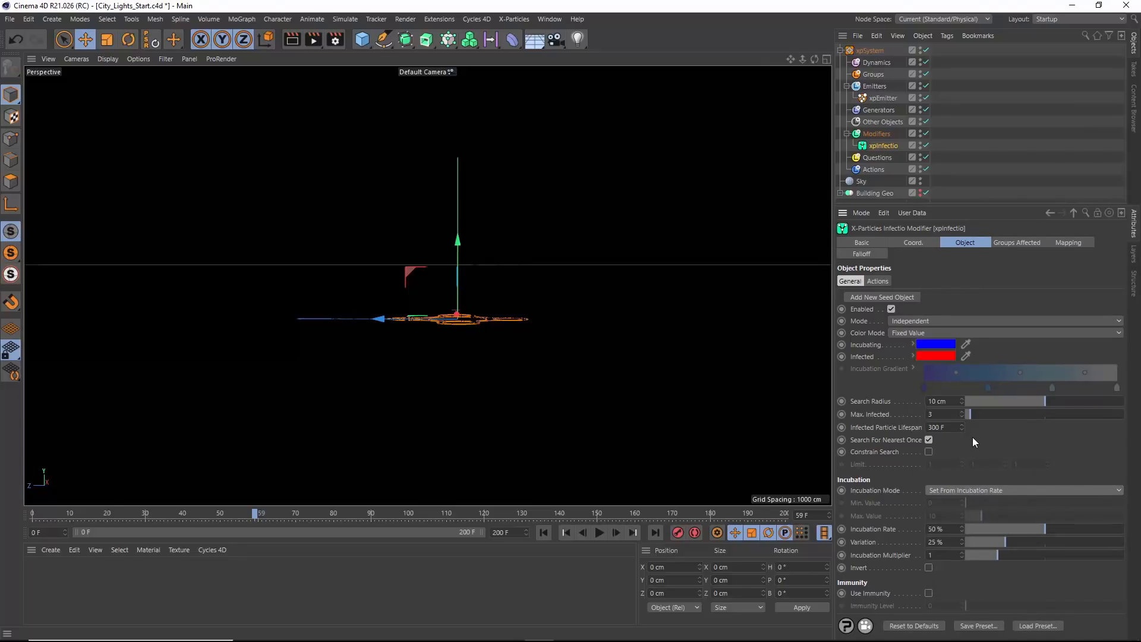
Add a seed object to the Infectio modifier and move it to about Y 121 cm, Z 150 cm
click(894, 296)
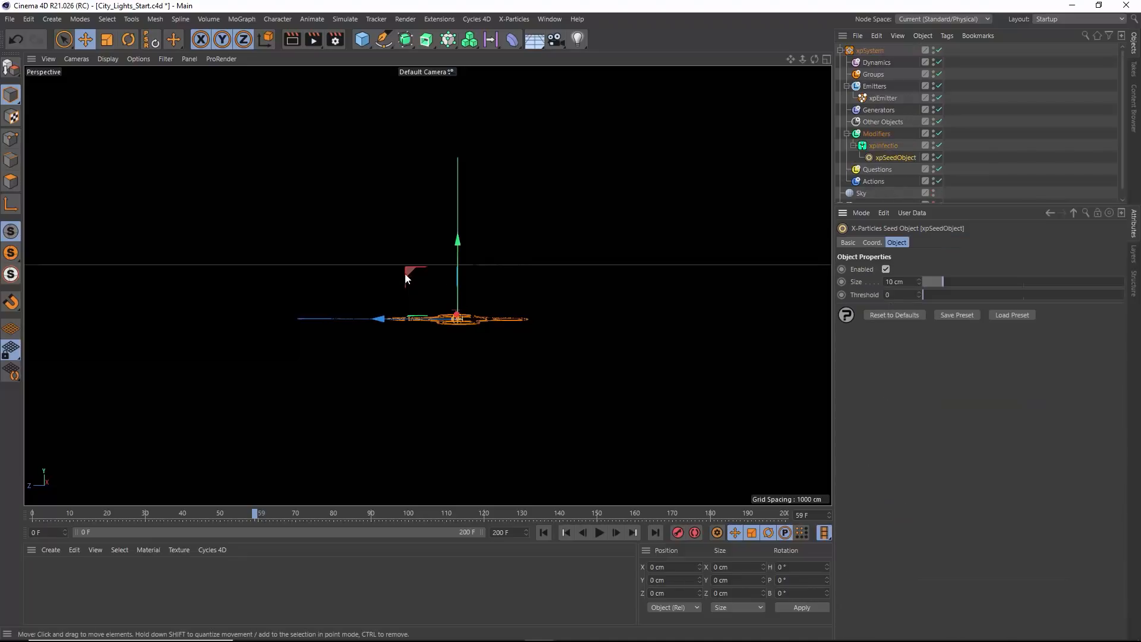
drag(412, 275, 311, 206)
scroll(468, 268, up, 2)
scroll(469, 256, up, 2)
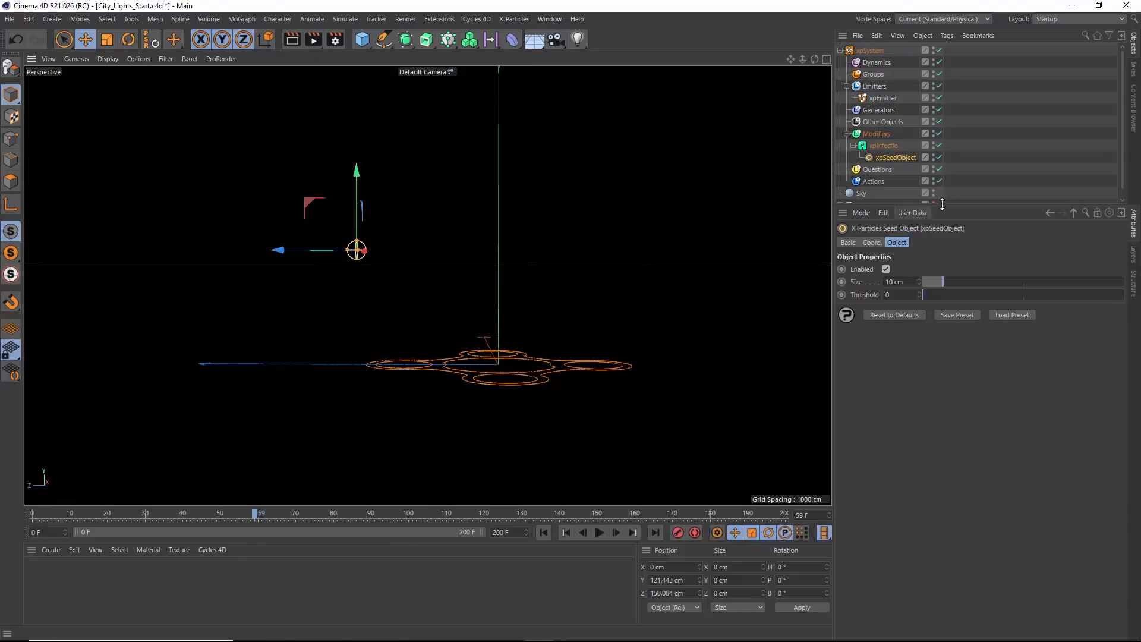
drag(949, 204, 951, 215)
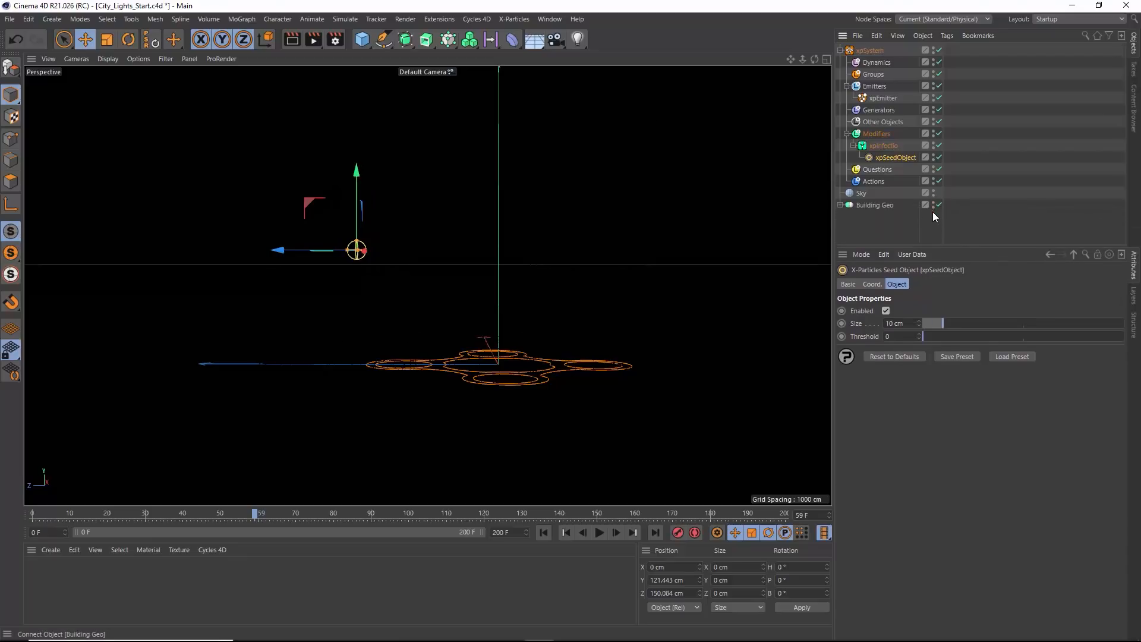
Show Building Geo, enlarge the seed object to about 30 cm and place it on the low building's corner, about X -129, Y -17, Z 229 cm
click(933, 202)
alt+drag(424, 368, 329, 278)
drag(295, 233, 284, 340)
alt+drag(333, 376, 472, 388)
drag(181, 393, 295, 390)
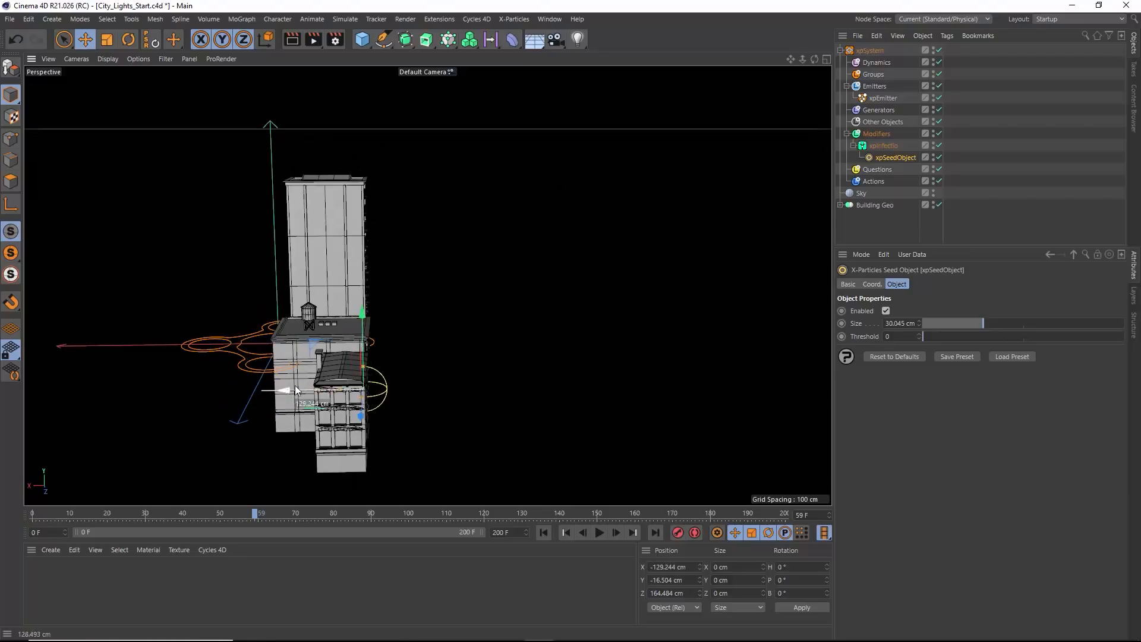
alt+drag(395, 387, 261, 380)
drag(343, 389, 297, 392)
Hide Building Geo and advance from frame 0 to frame 1 to inspect the infected particles inside the seed object
click(934, 203)
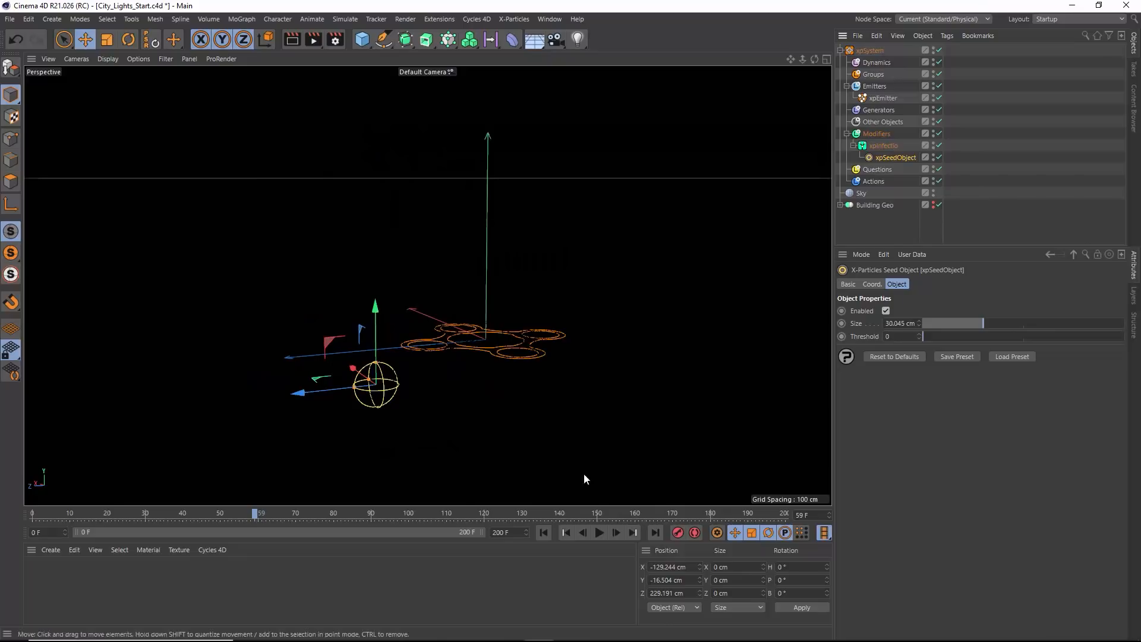
click(544, 532)
click(616, 533)
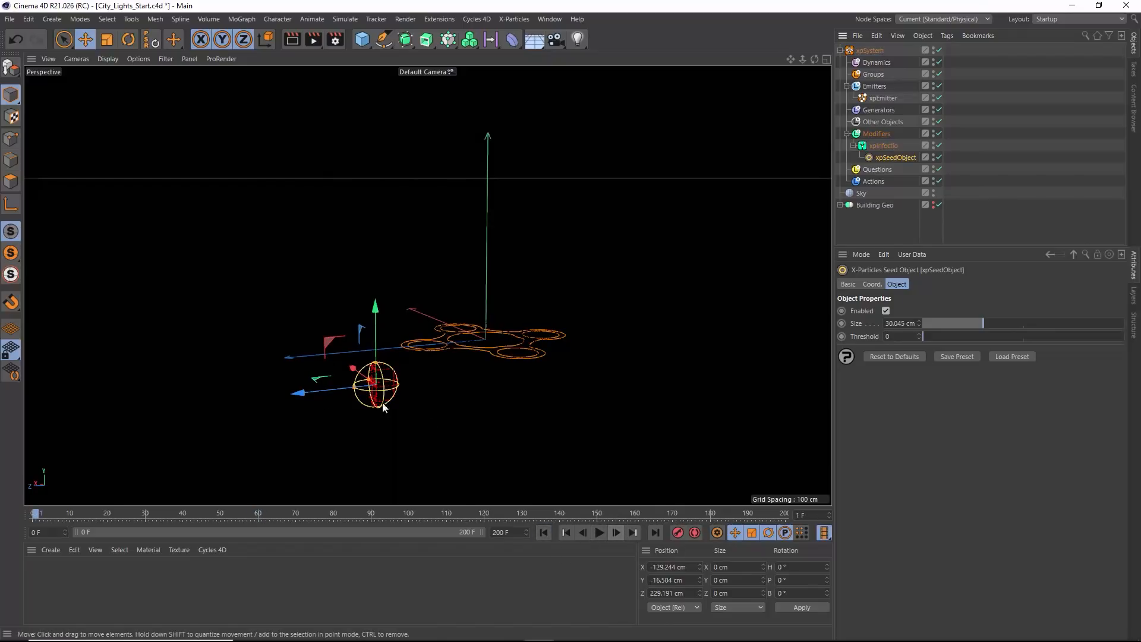
alt+right_drag(376, 399, 477, 376)
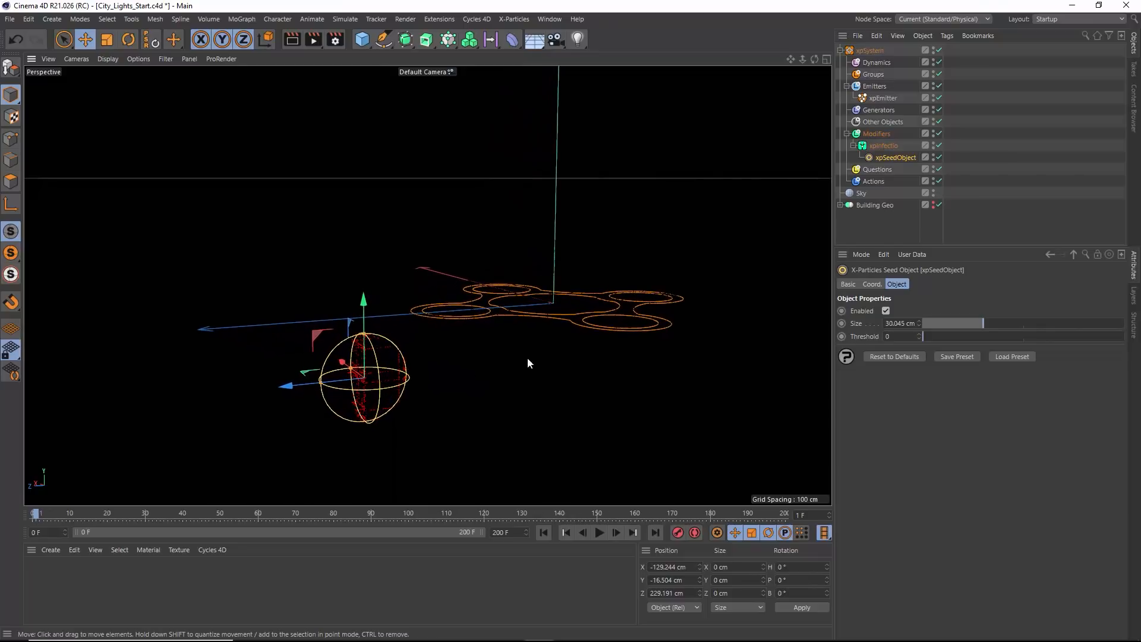
Set the xpEmitter's editor display to Squares and inspect the particles around the seed object at frame 1
click(882, 98)
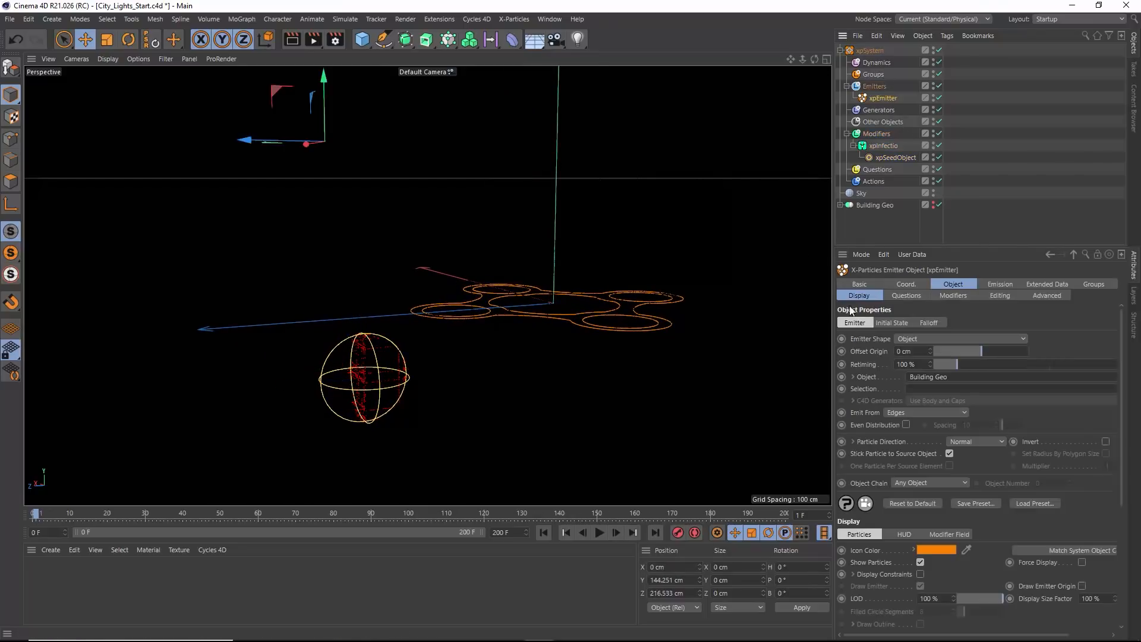
click(934, 464)
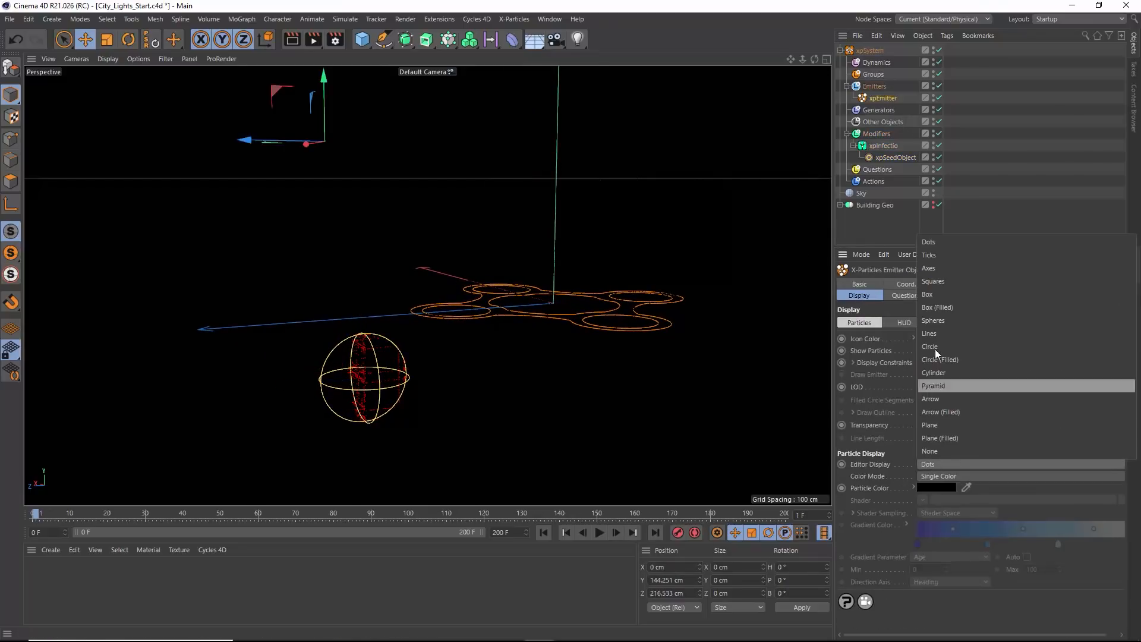
click(939, 281)
click(543, 532)
click(600, 533)
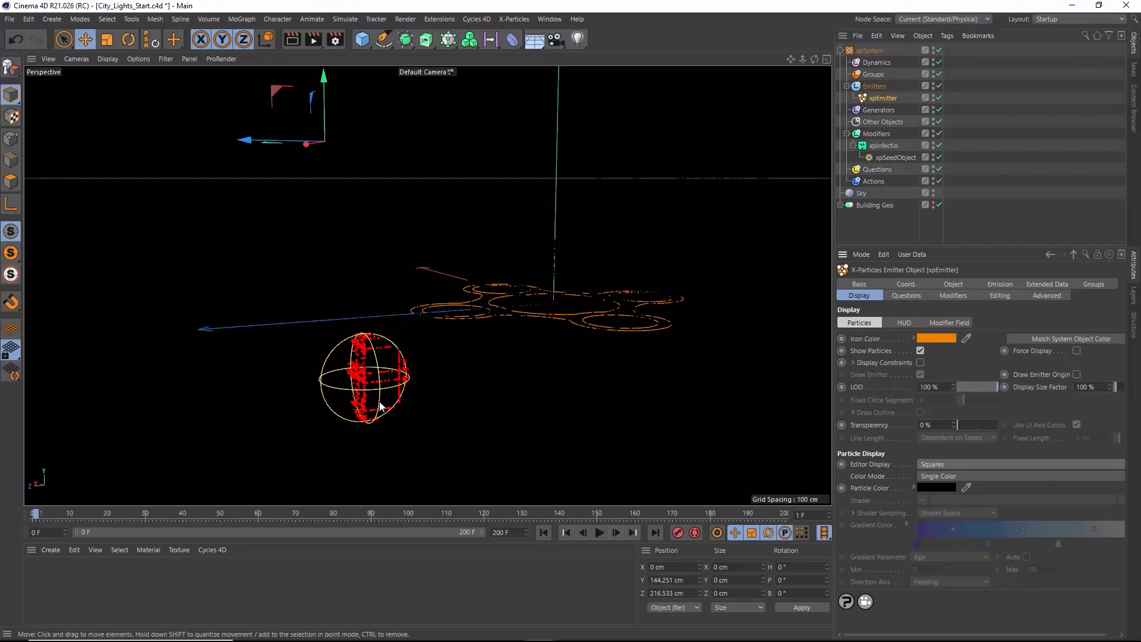
alt+drag(381, 403, 405, 370)
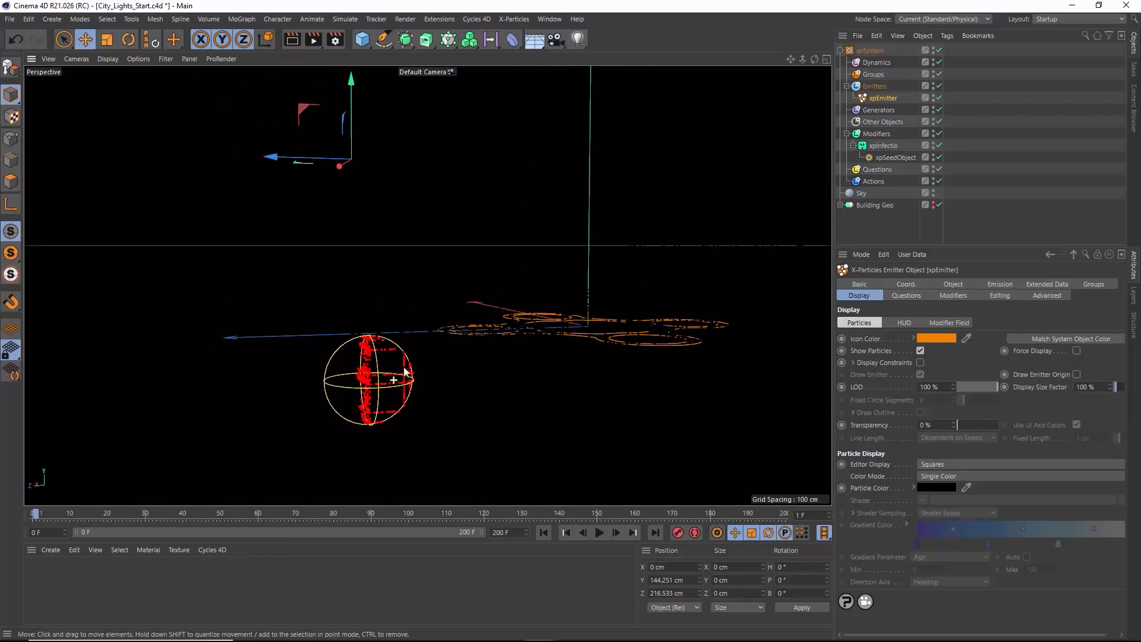
alt+drag(601, 351, 568, 376)
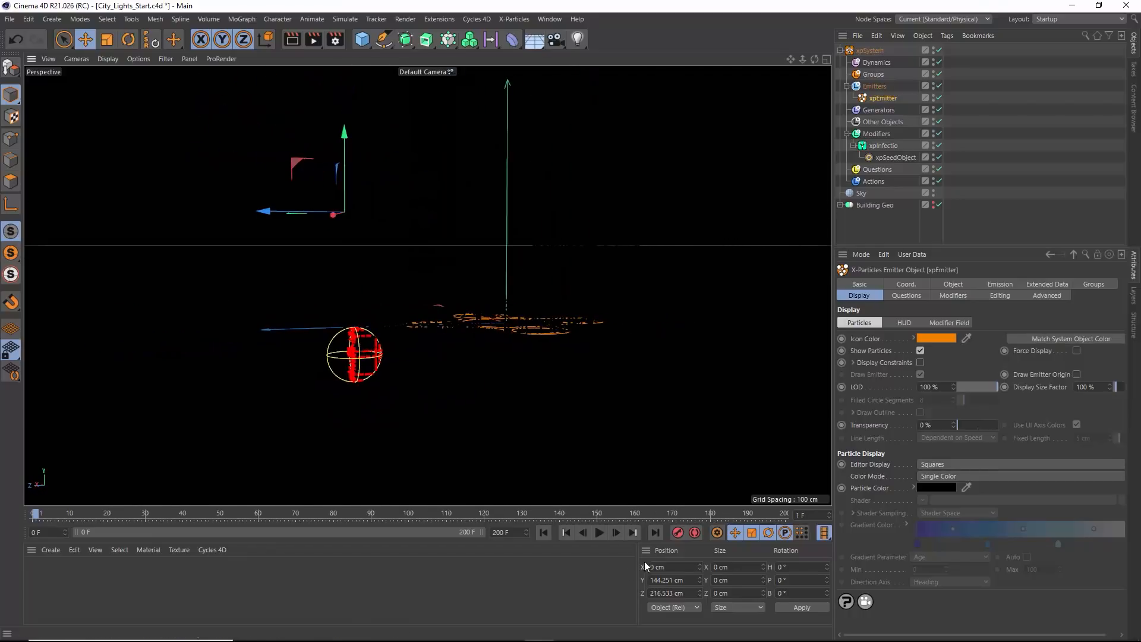
Play the animation from frame 0 with all the buildings in view to preview how the infection spreads
scroll(532, 331, down, 3)
alt+middle_drag(522, 335, 444, 338)
alt+drag(445, 338, 450, 324)
click(544, 532)
click(599, 533)
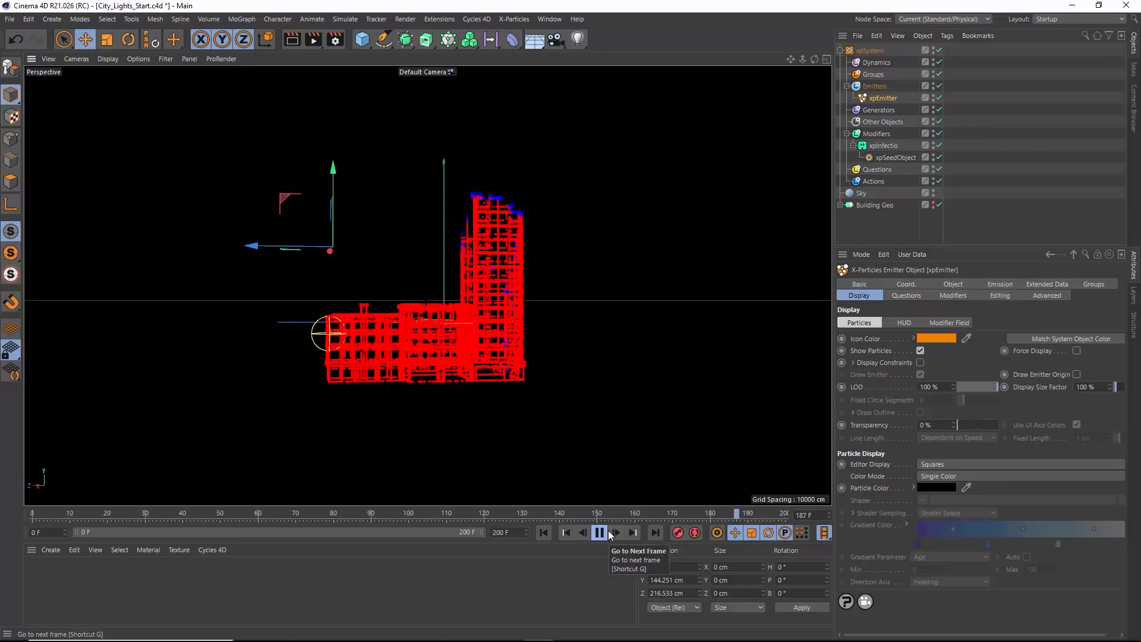
Raise the xpInfectio modifier's search radius to about 15.1 cm while previewing the infection's spread
click(885, 146)
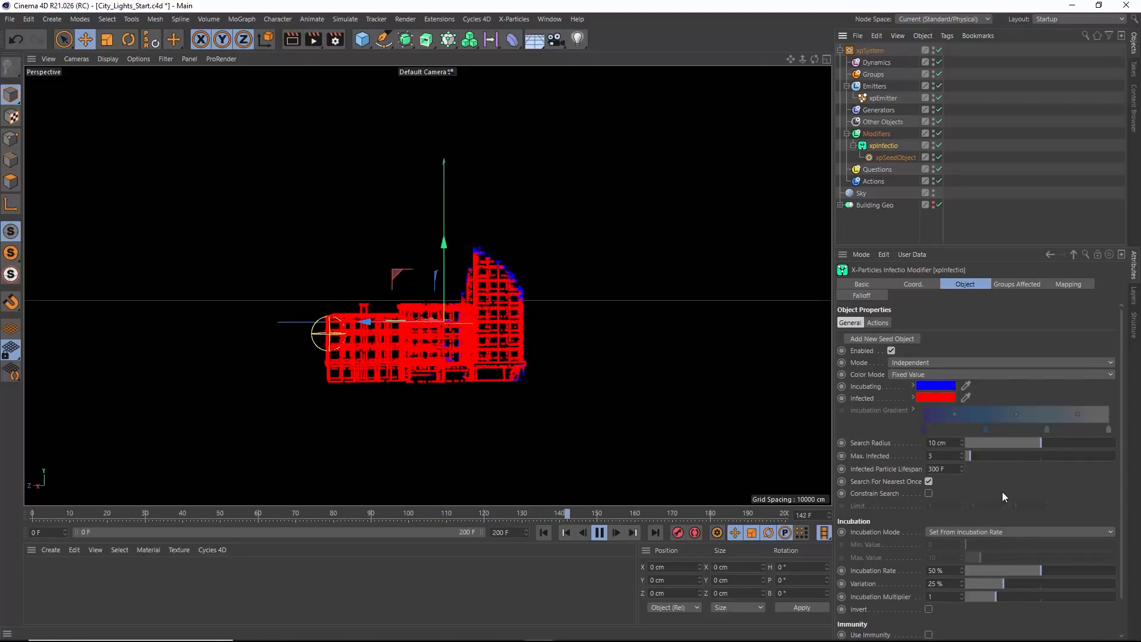
mouse_move(1041, 443)
mouse_down()
mouse_move(1116, 443)
mouse_move(1038, 446)
mouse_up()
click(547, 531)
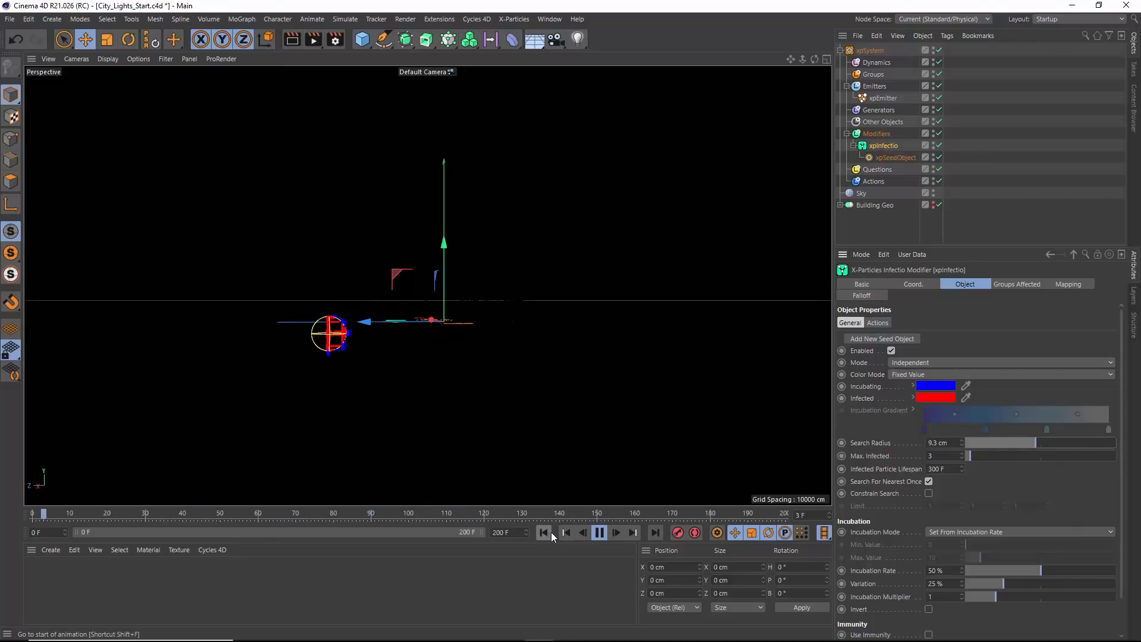
drag(1036, 444, 1079, 442)
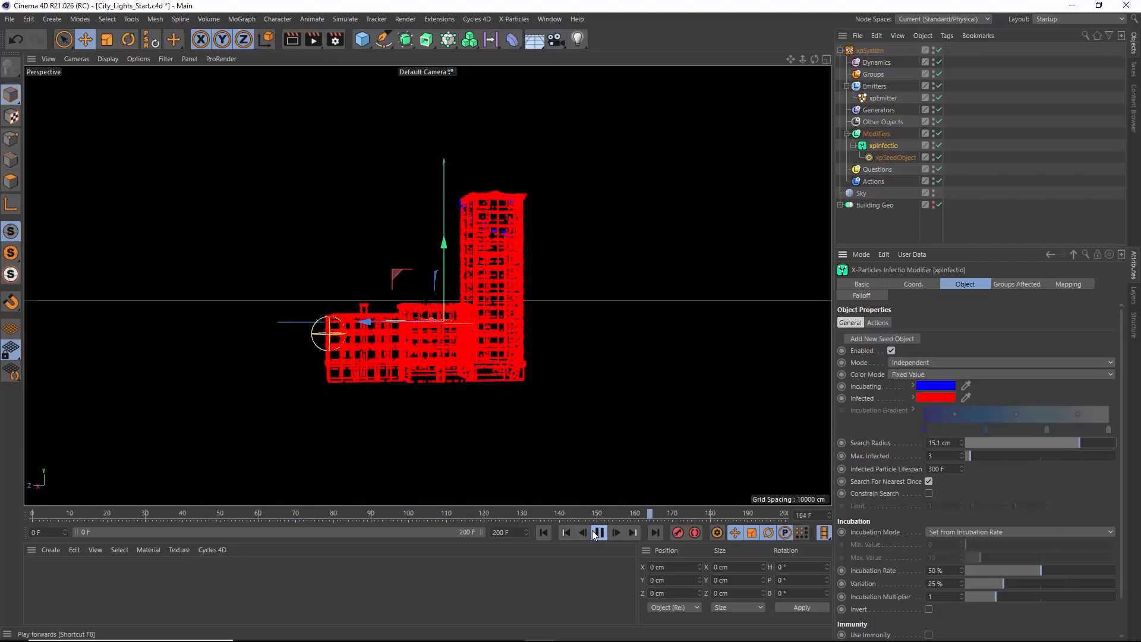
Set the Infectio modifier's incubating colour to light cyan with H 184°, S 68% and V 100%
click(931, 386)
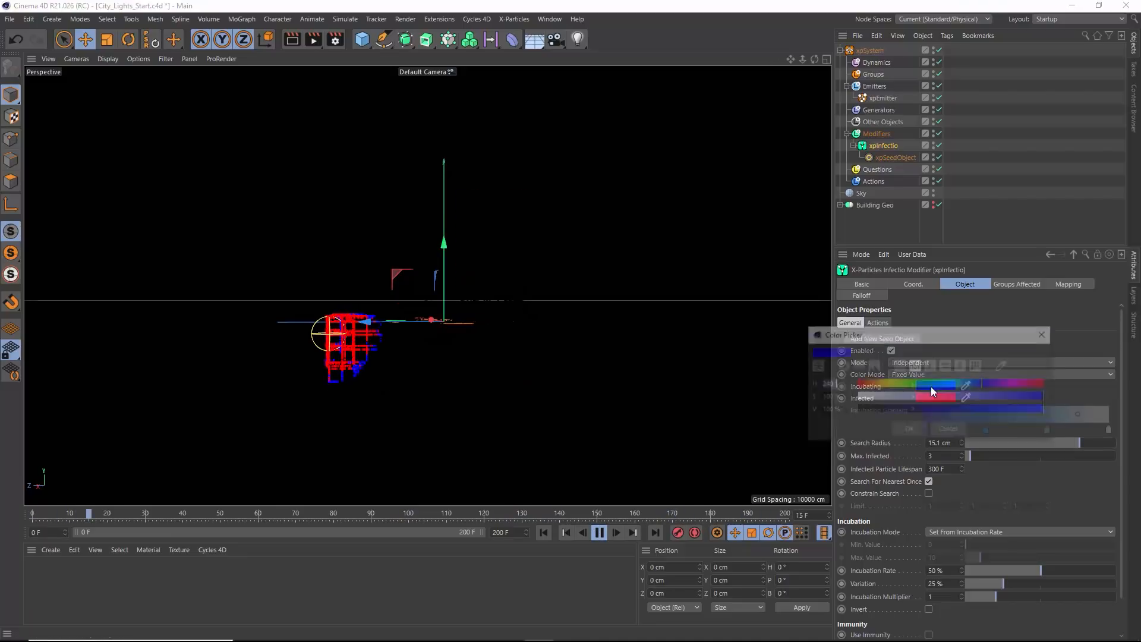
drag(980, 385, 954, 387)
click(991, 397)
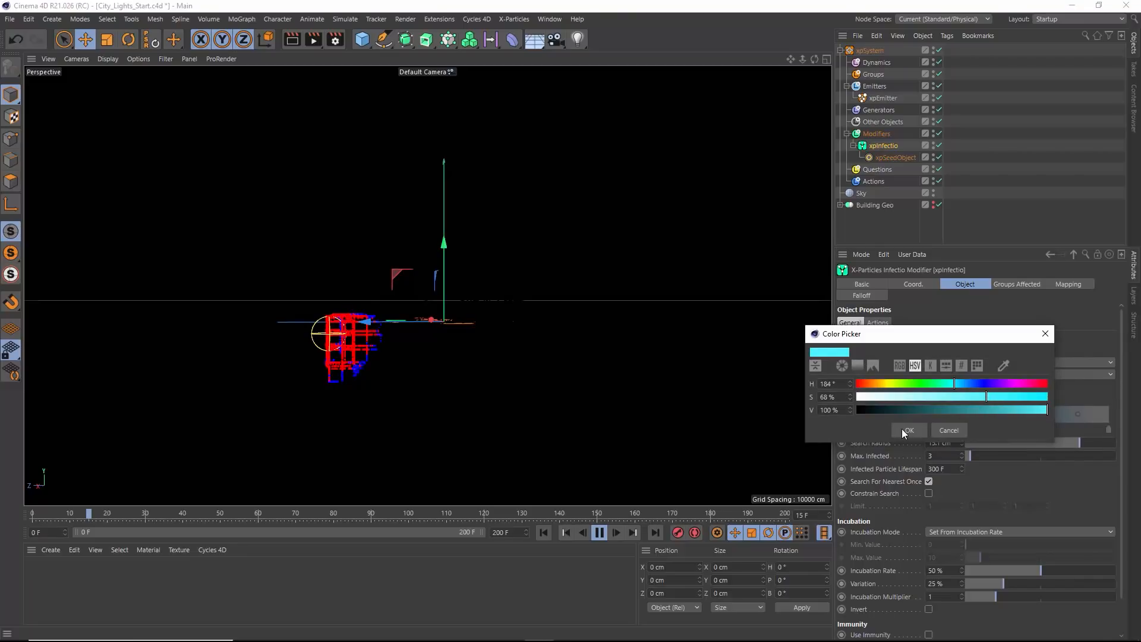
click(903, 430)
Change the Infectio modifier's infected colour from red to a bright saturated cyan
click(936, 398)
click(957, 397)
click(1020, 409)
click(997, 409)
click(916, 443)
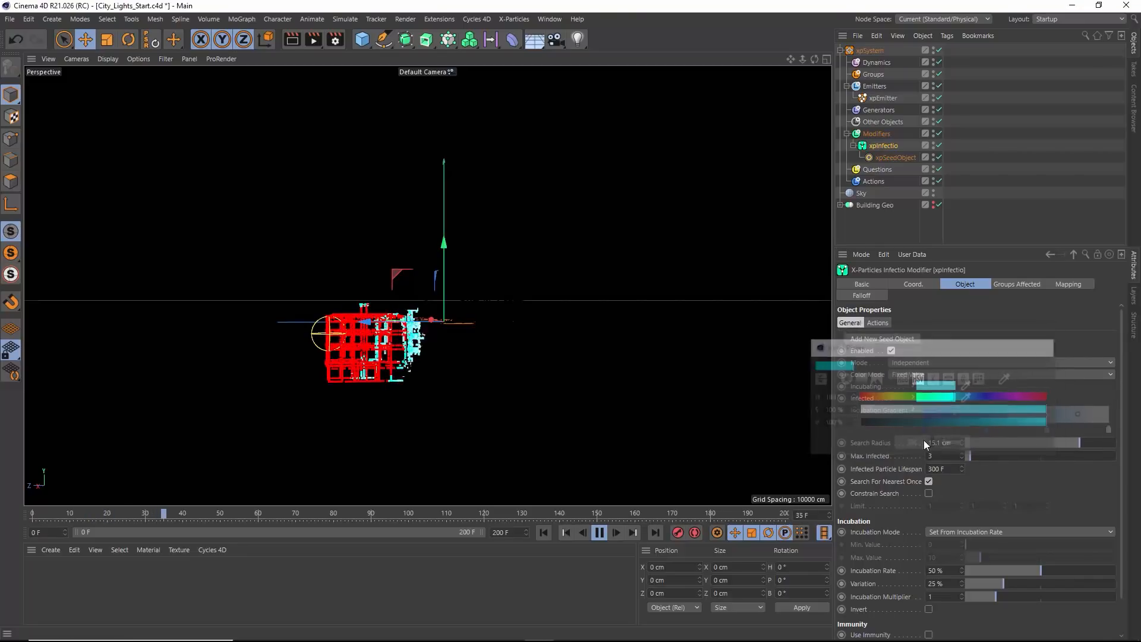
Replay the animation from frame 0, stop at frame 109 and inspect the cyan infection spreading over the buildings
click(543, 532)
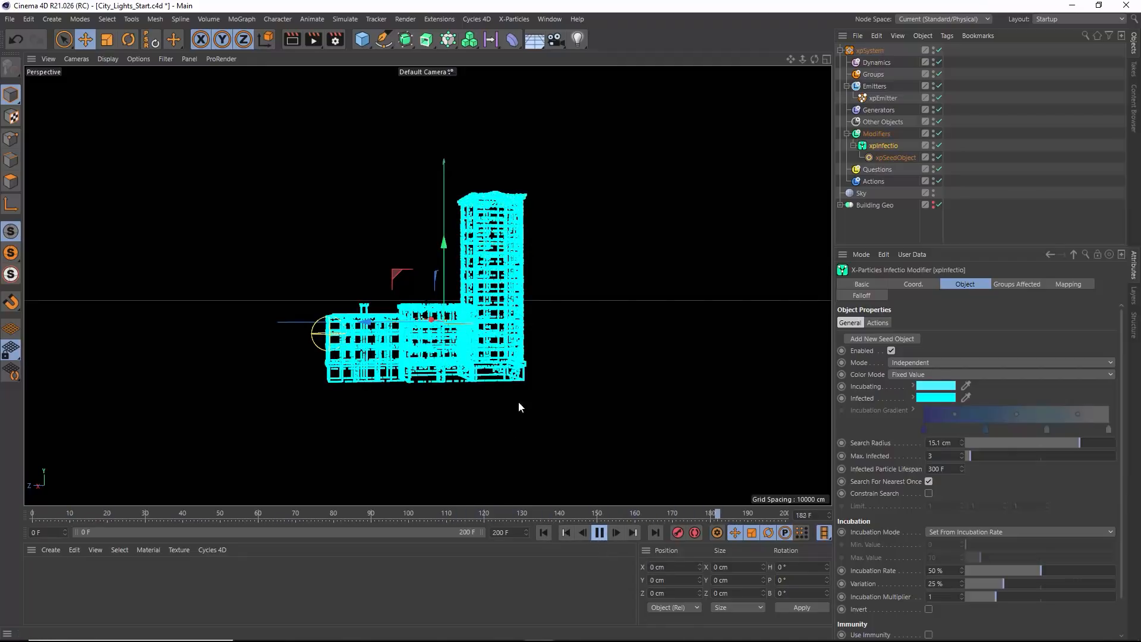
click(601, 532)
click(601, 532)
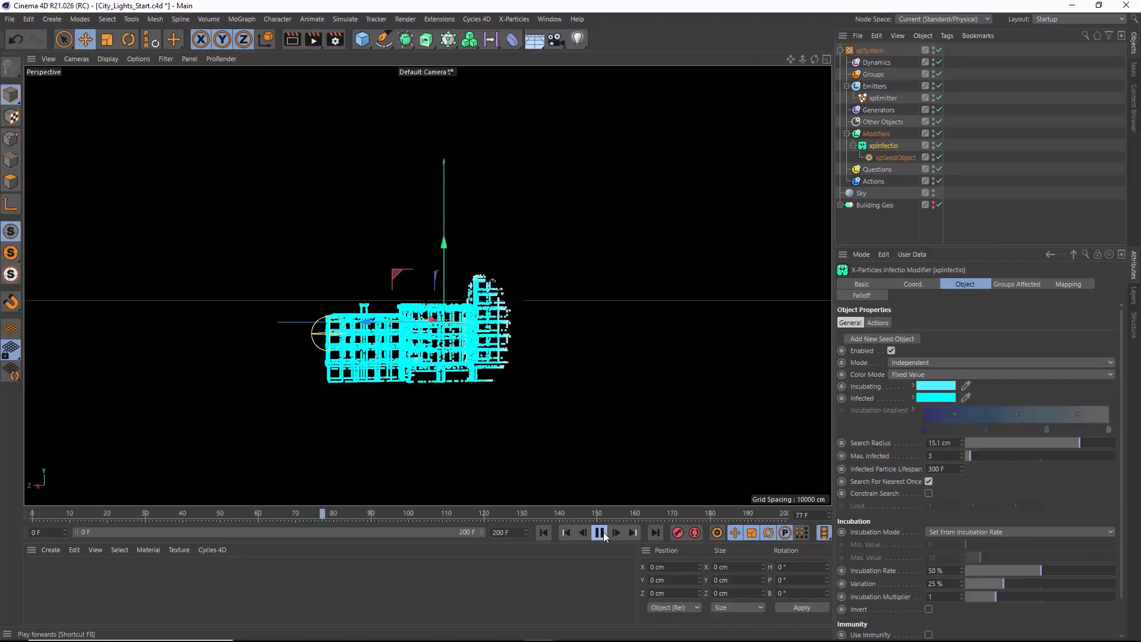
click(601, 532)
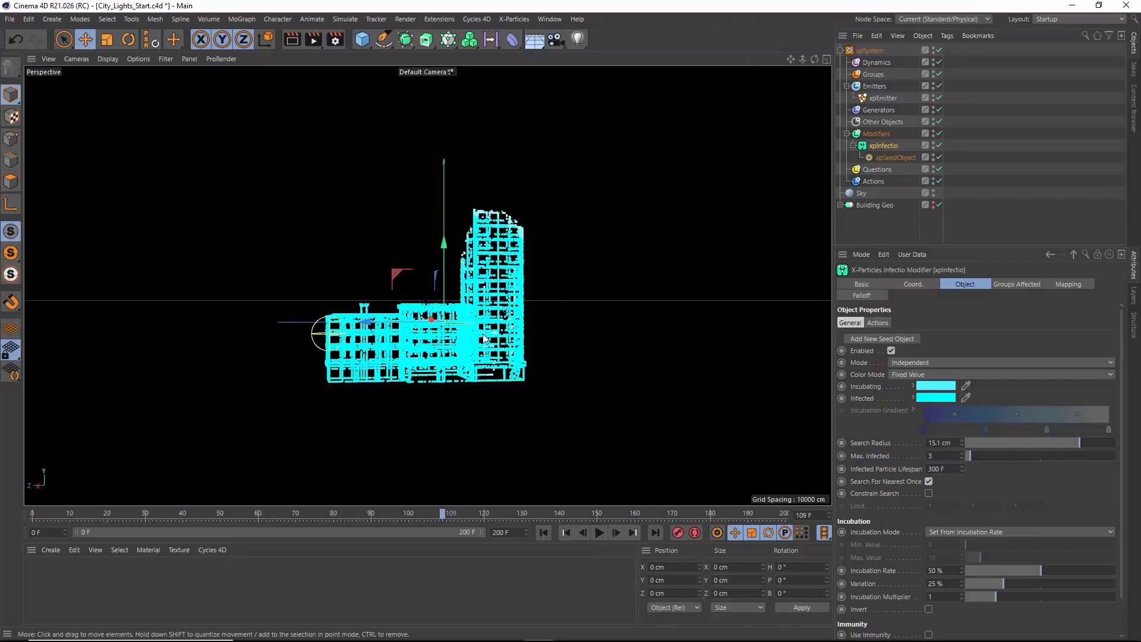
alt+middle_drag(484, 336, 552, 321)
alt+right_drag(587, 317, 566, 324)
scroll(567, 329, down, 1)
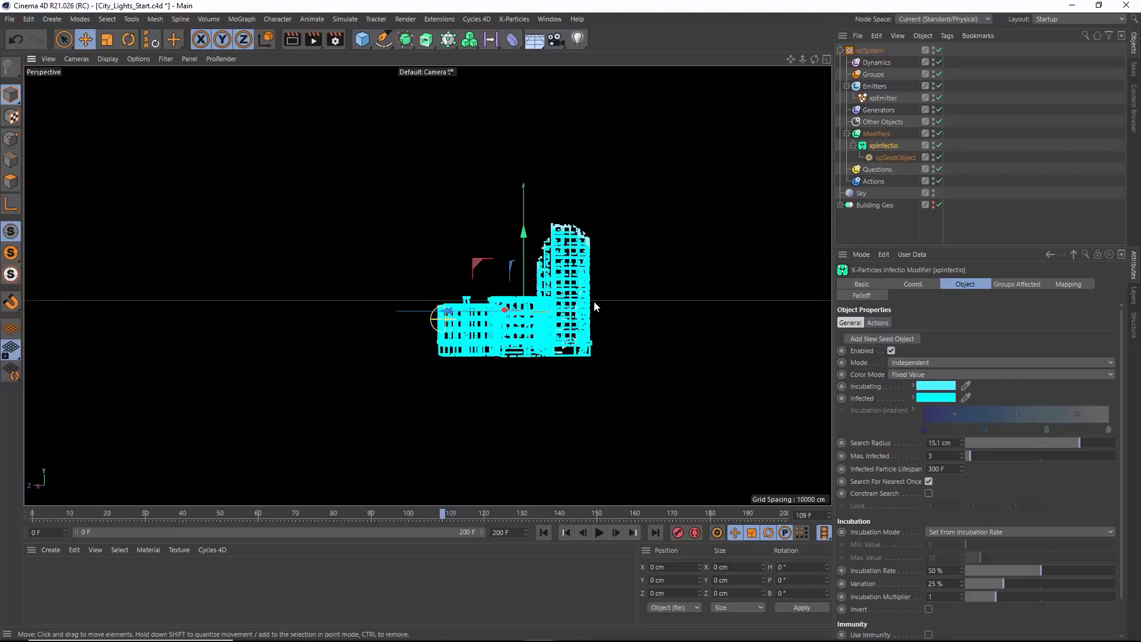
Rename the X-Particles system xpSystem_Infectio and limit it to modifiers in the same system
click(872, 51)
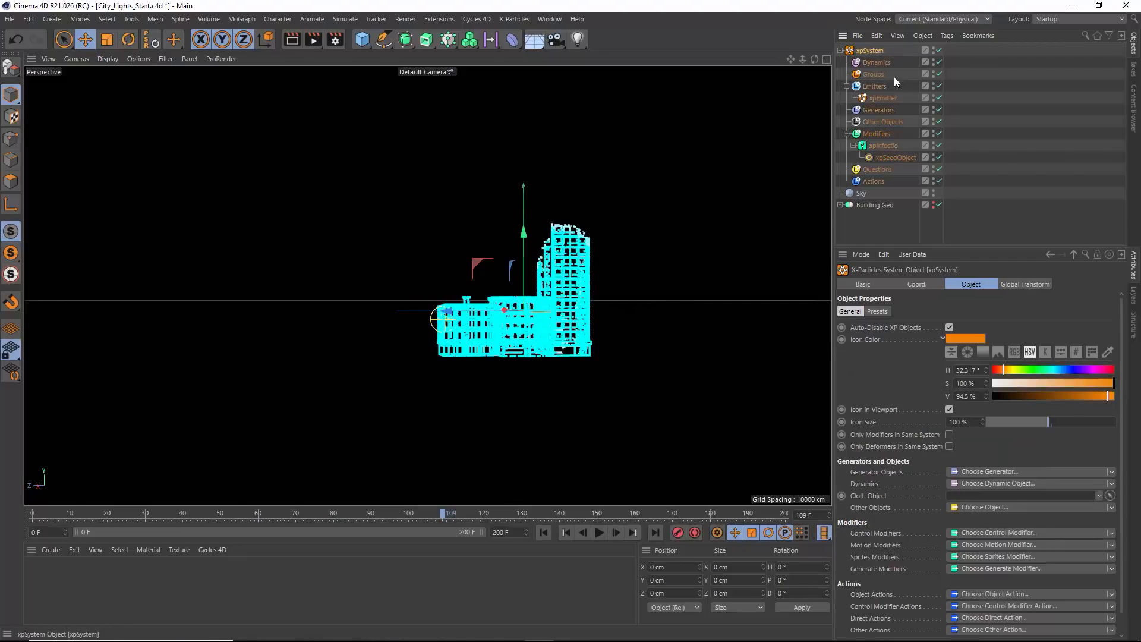
click(868, 285)
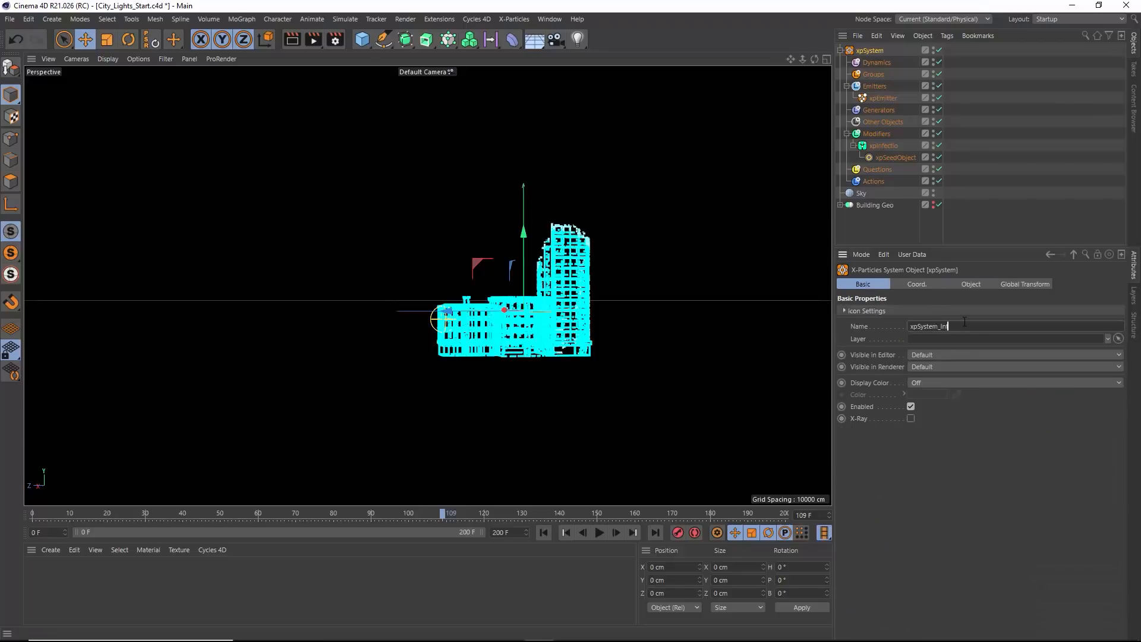
key(Return)
click(967, 285)
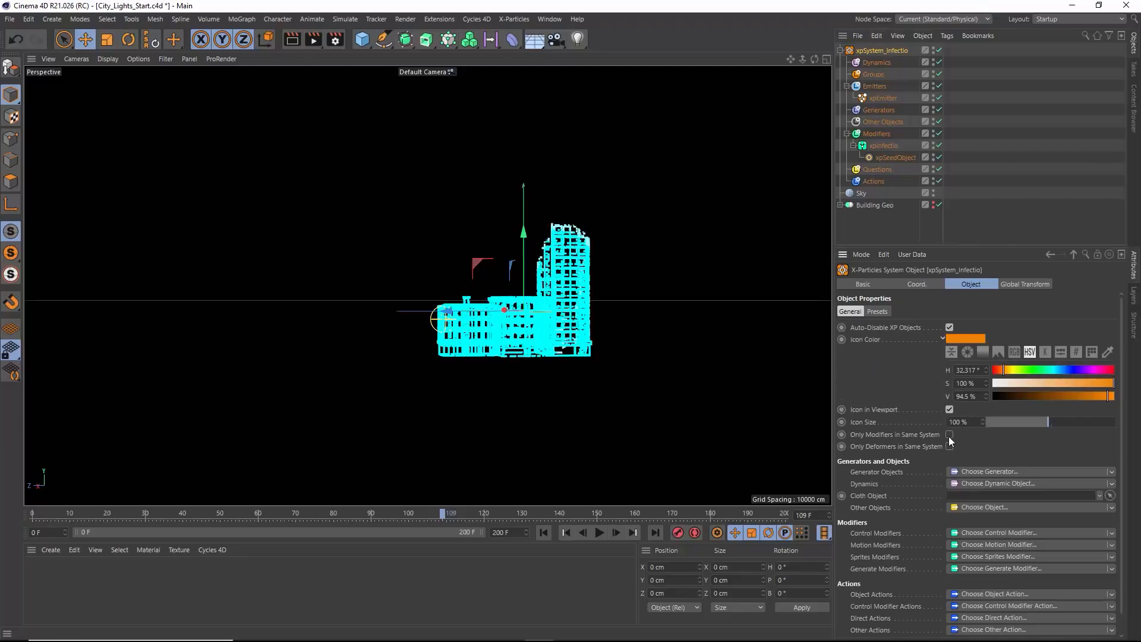
Disable xpSystem_Infectio and add a second X-Particles system with its own emitter
click(840, 51)
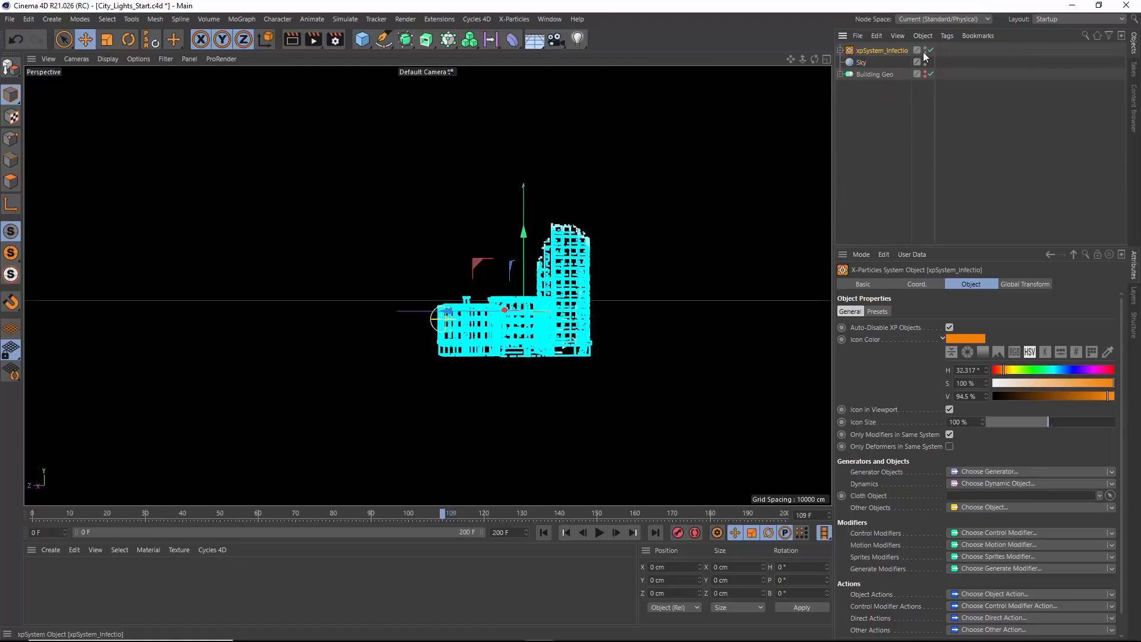
click(931, 51)
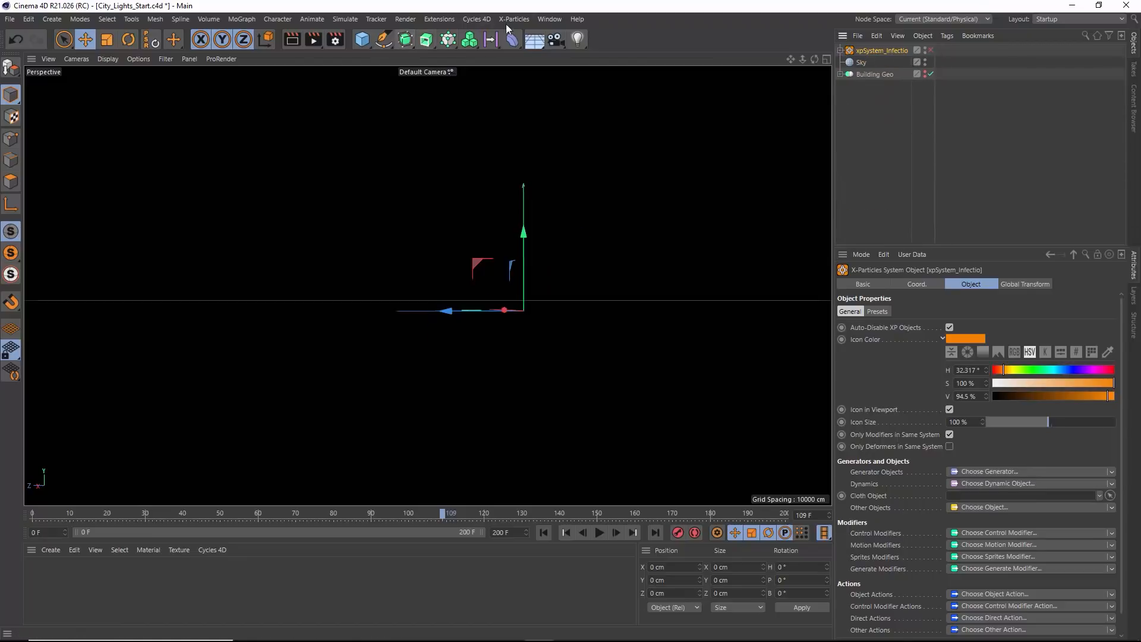
click(515, 19)
click(526, 55)
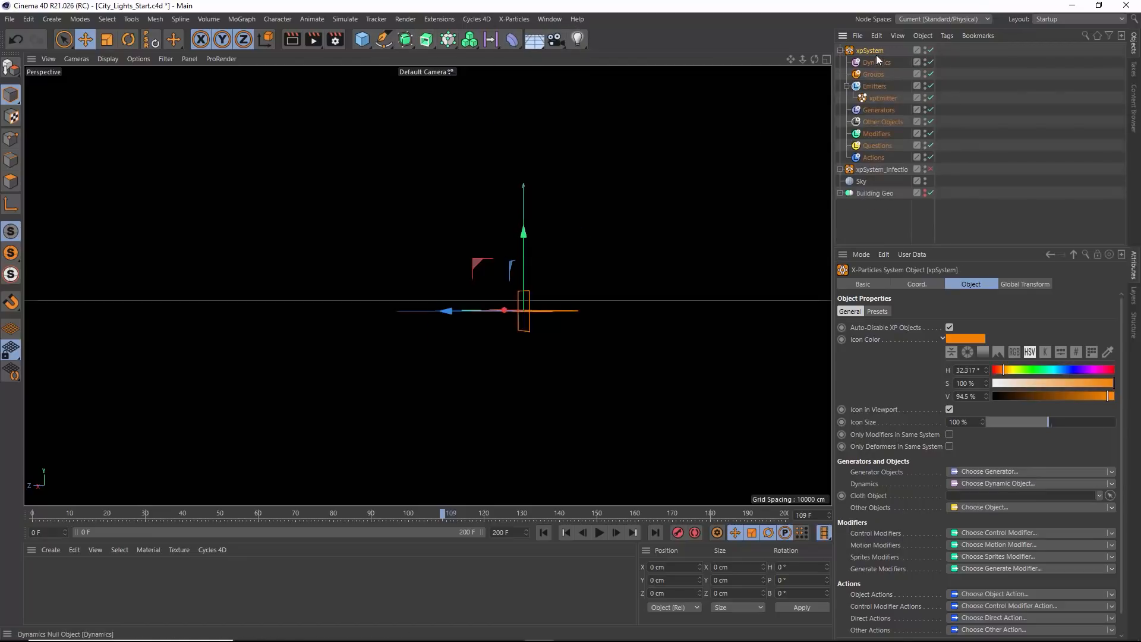
Rename the new system xpSystem_Explosion and limit it to modifiers and deformers in the same system
click(875, 288)
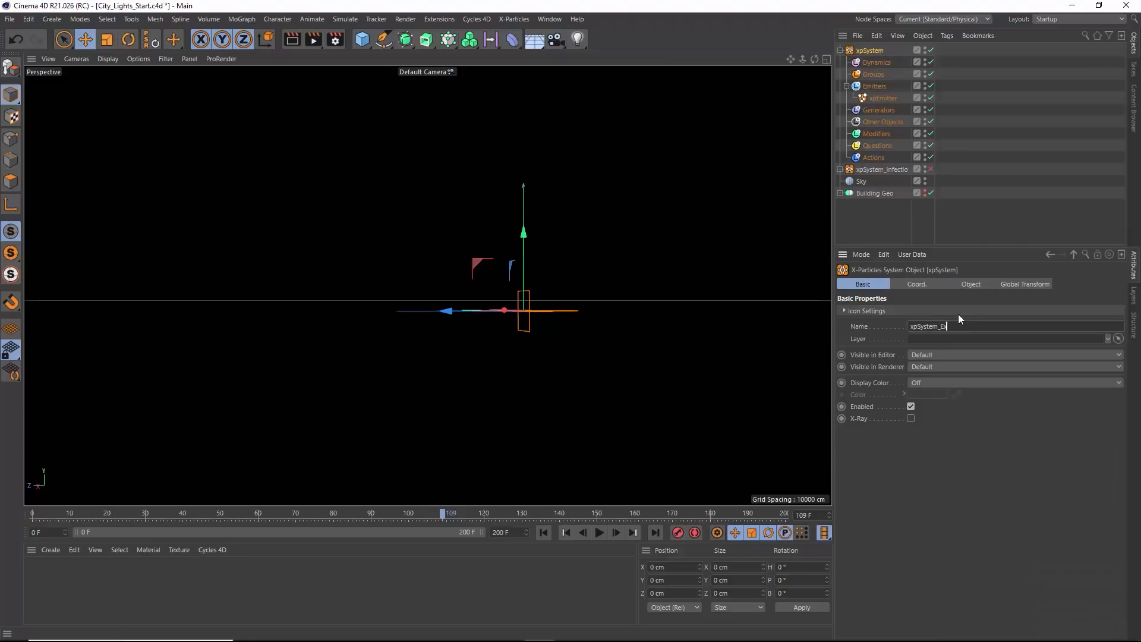
key(Return)
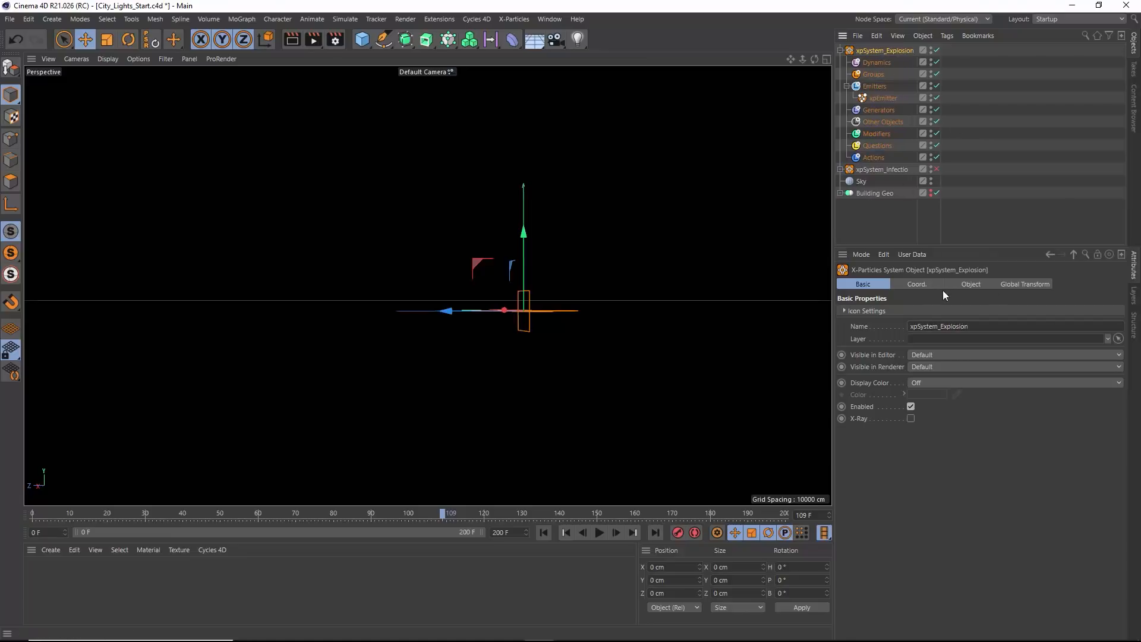
click(969, 284)
click(950, 447)
click(949, 434)
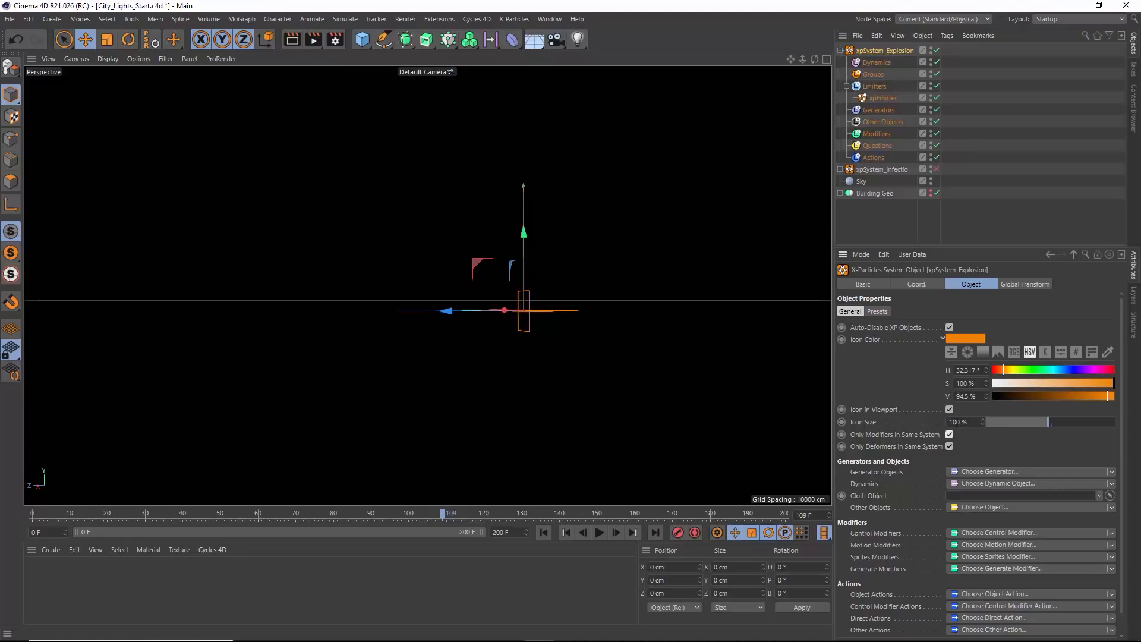
Hide the Sky, show Building Geo and add a plane to serve as the ground
click(932, 179)
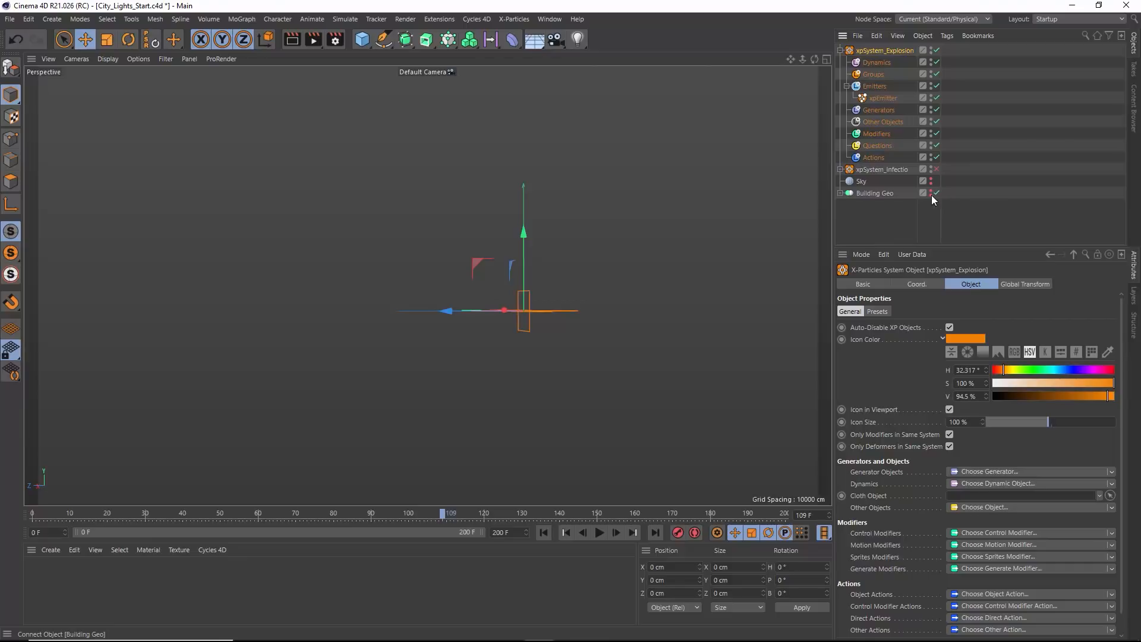
click(932, 193)
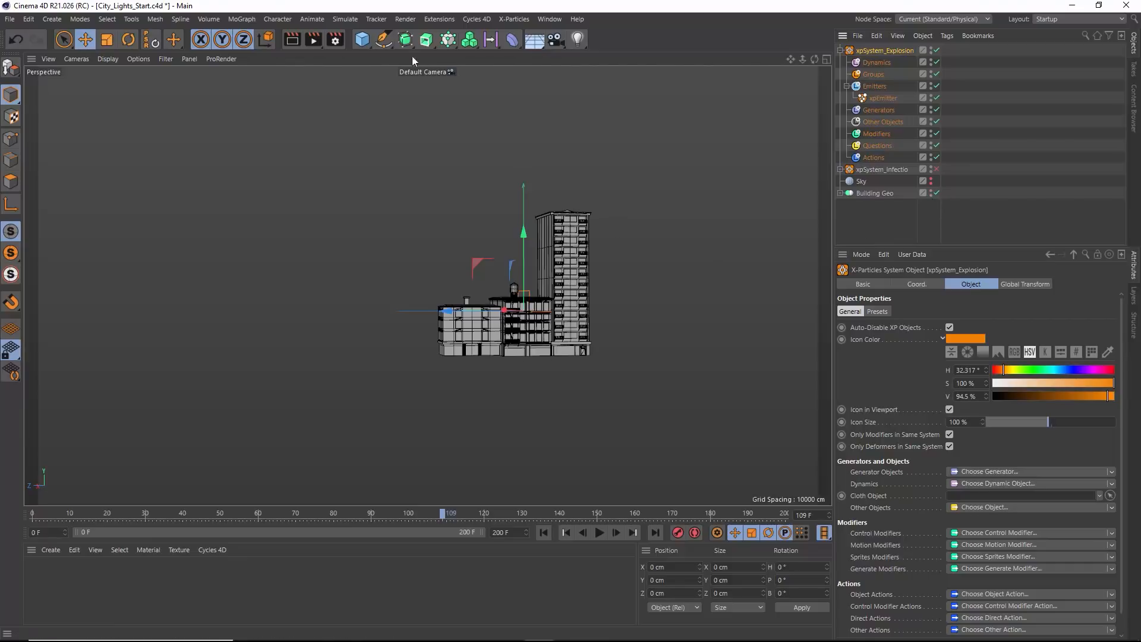
drag(362, 40, 458, 72)
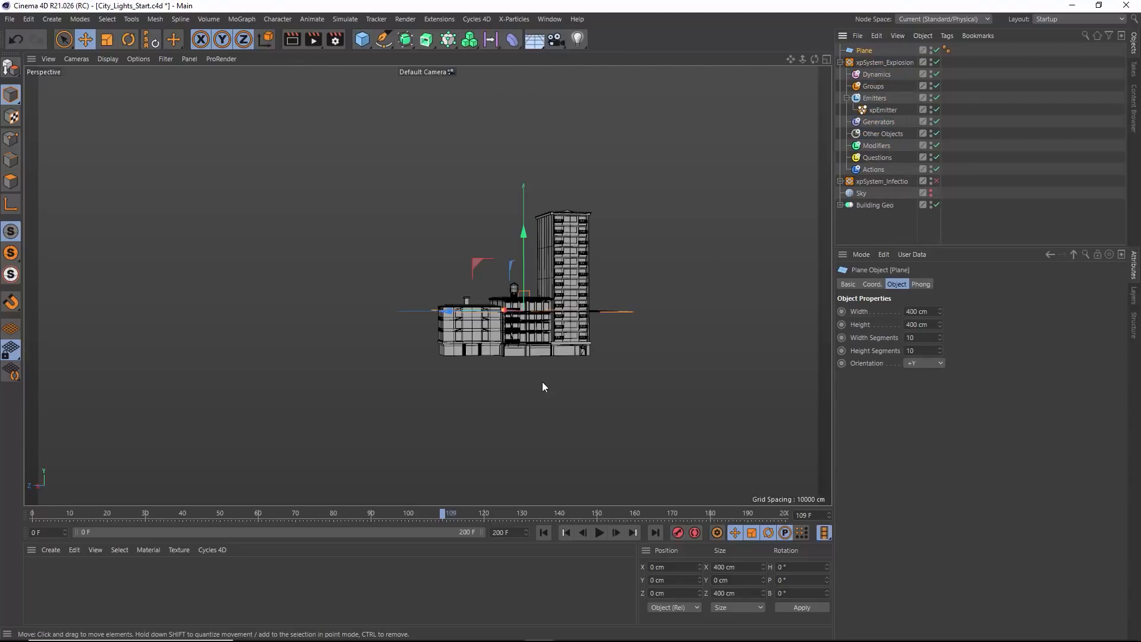
Enlarge the plane in both directions well beyond the buildings and lower it to their base, about Y -90 cm
alt+drag(542, 382, 529, 351)
drag(440, 298, 249, 314)
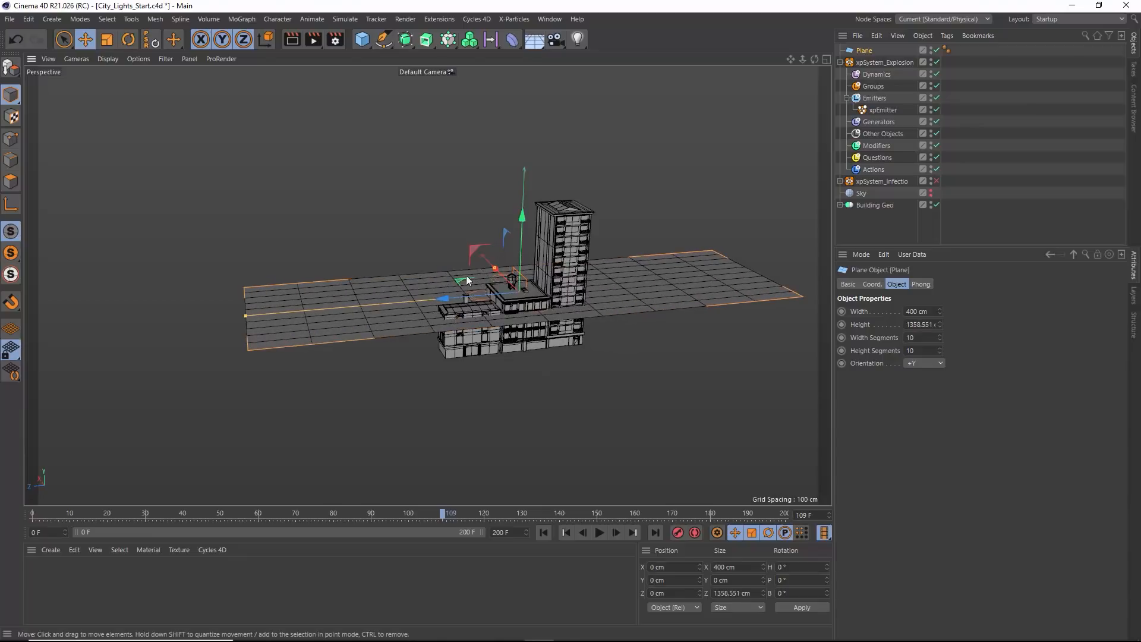
drag(525, 220, 521, 253)
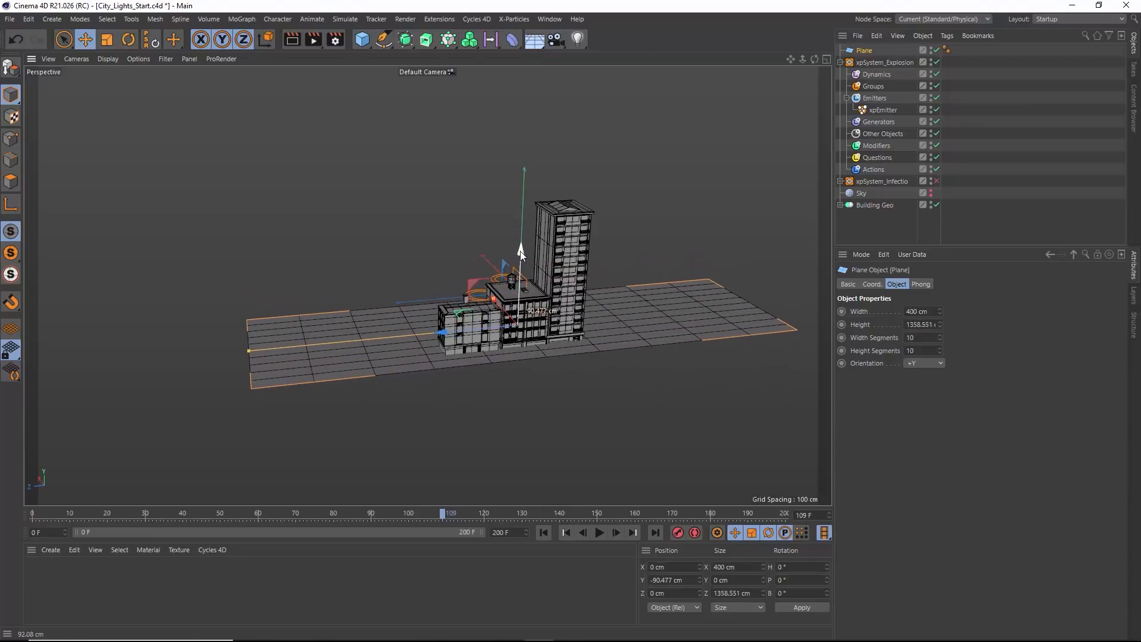
drag(489, 296, 468, 266)
drag(250, 350, 67, 369)
Add an xpExplosiaFX object to the Dynamics folder of xpSystem_Explosion
click(883, 75)
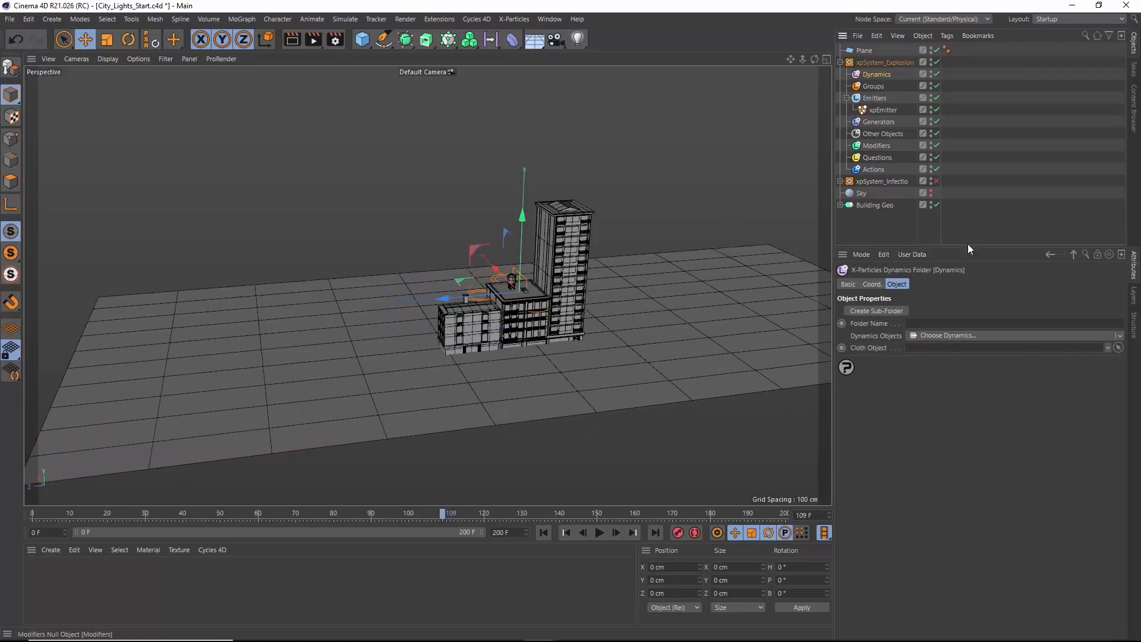
click(1110, 338)
click(998, 388)
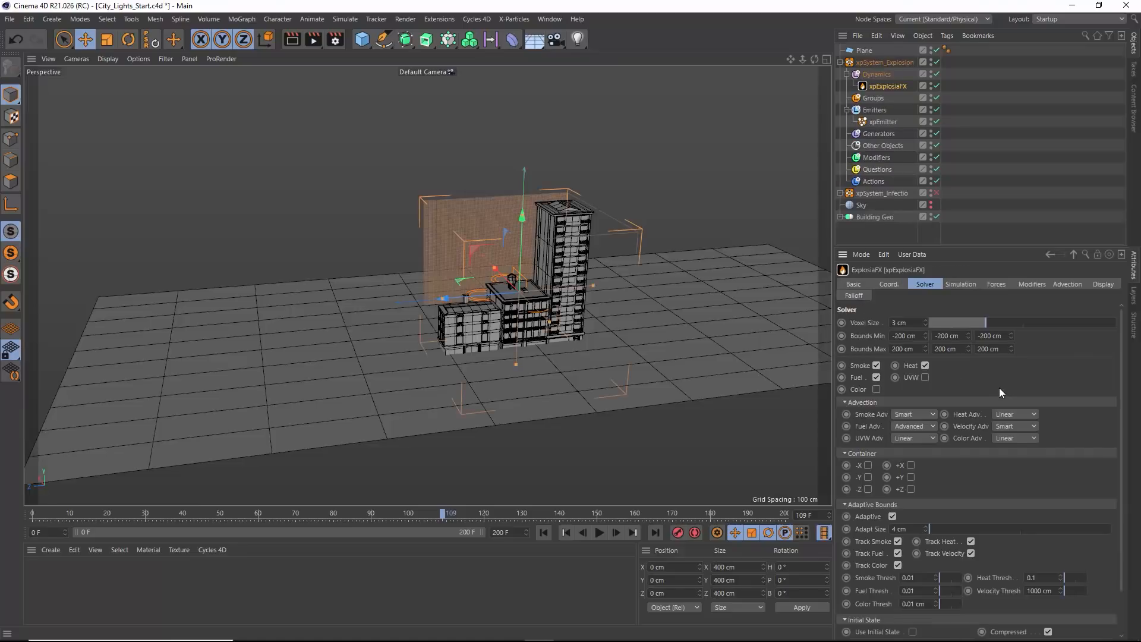
Stretch the ExplosiaFX bounds along Z to about -468 cm minimum and 1211 cm maximum, past both ends of the buildings
alt+drag(576, 403, 621, 369)
alt+right_drag(620, 369, 604, 371)
alt+middle_drag(604, 371, 530, 379)
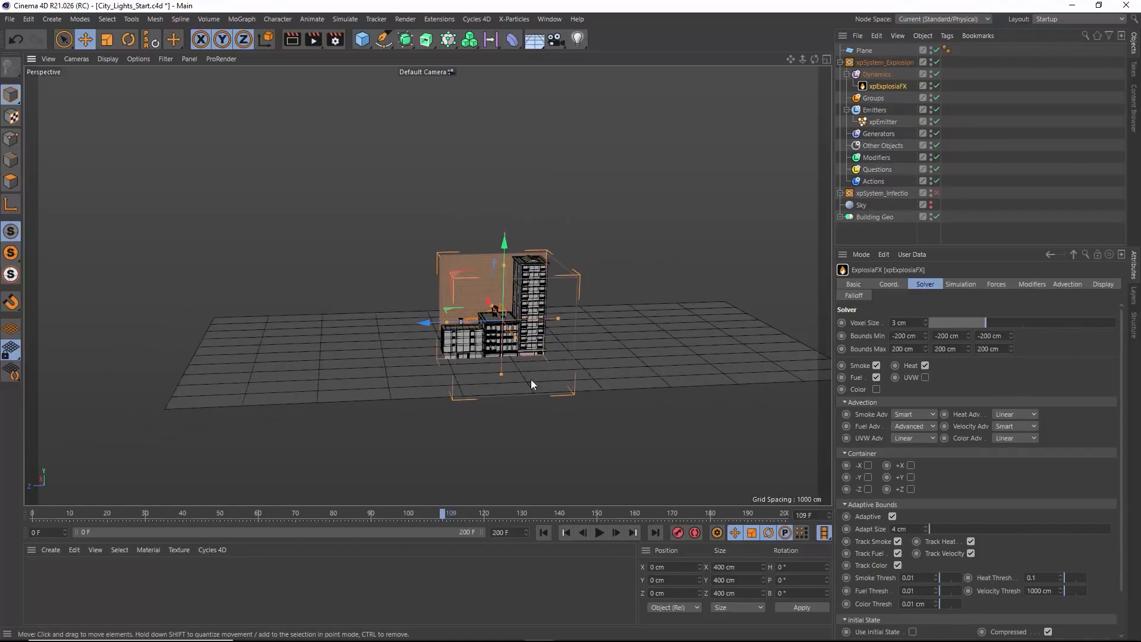
alt+drag(491, 330, 196, 309)
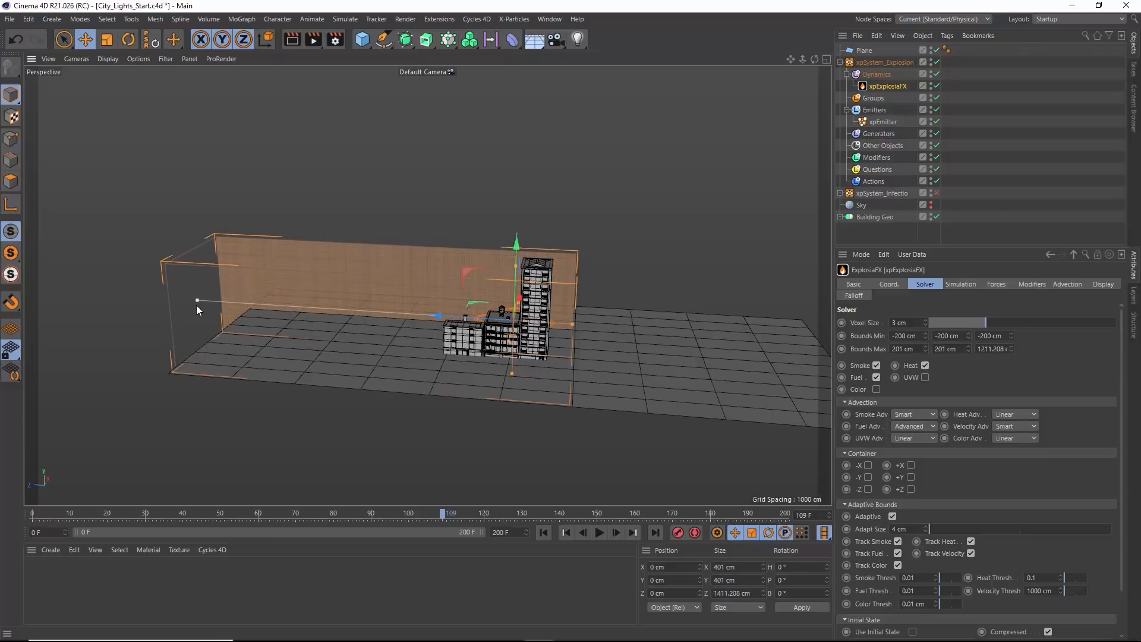
alt+drag(415, 360, 458, 376)
drag(560, 306, 638, 305)
Widen the ExplosiaFX bounds in X to about -388 and 465 cm and raise the Y maximum to about 357 cm
alt+drag(538, 320, 601, 325)
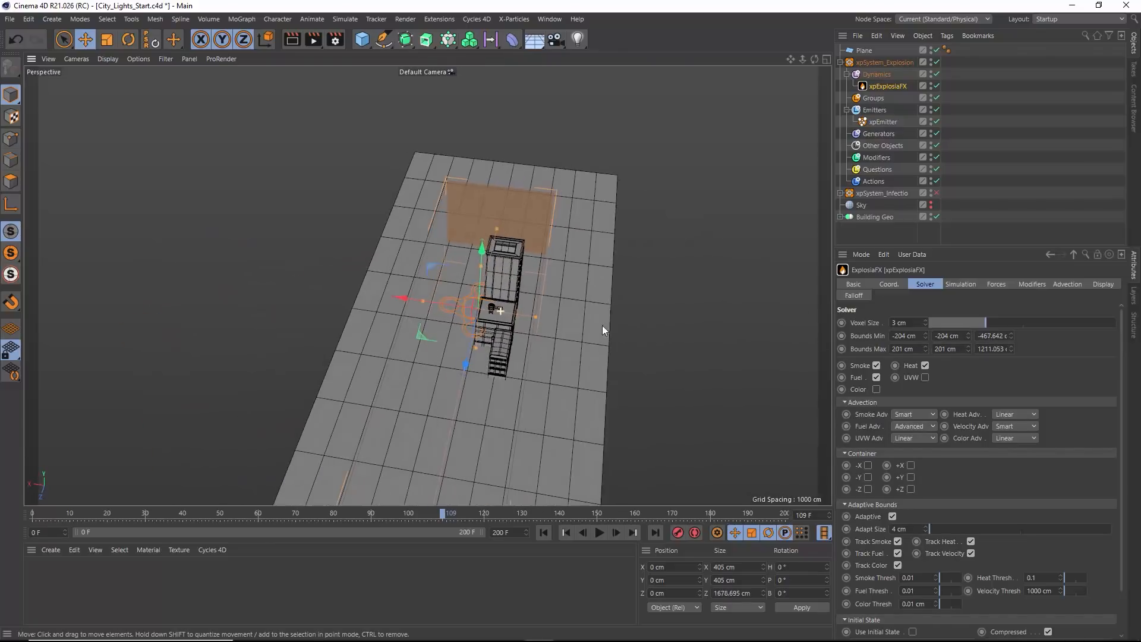
drag(533, 316, 599, 326)
drag(423, 302, 364, 299)
alt+drag(514, 320, 546, 241)
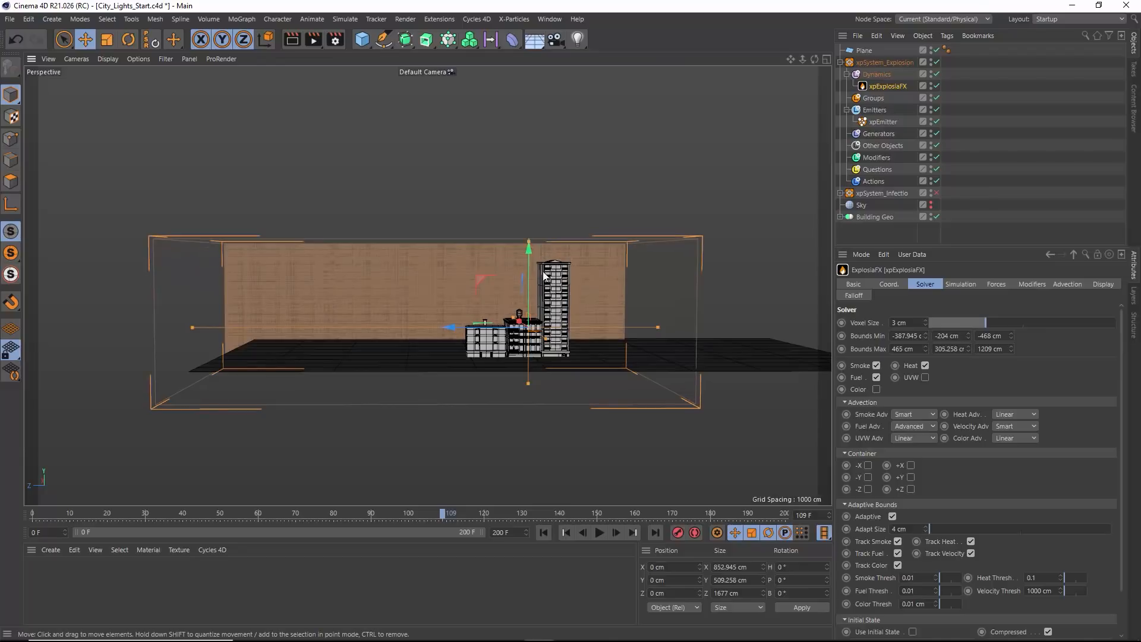
alt+drag(491, 313, 535, 280)
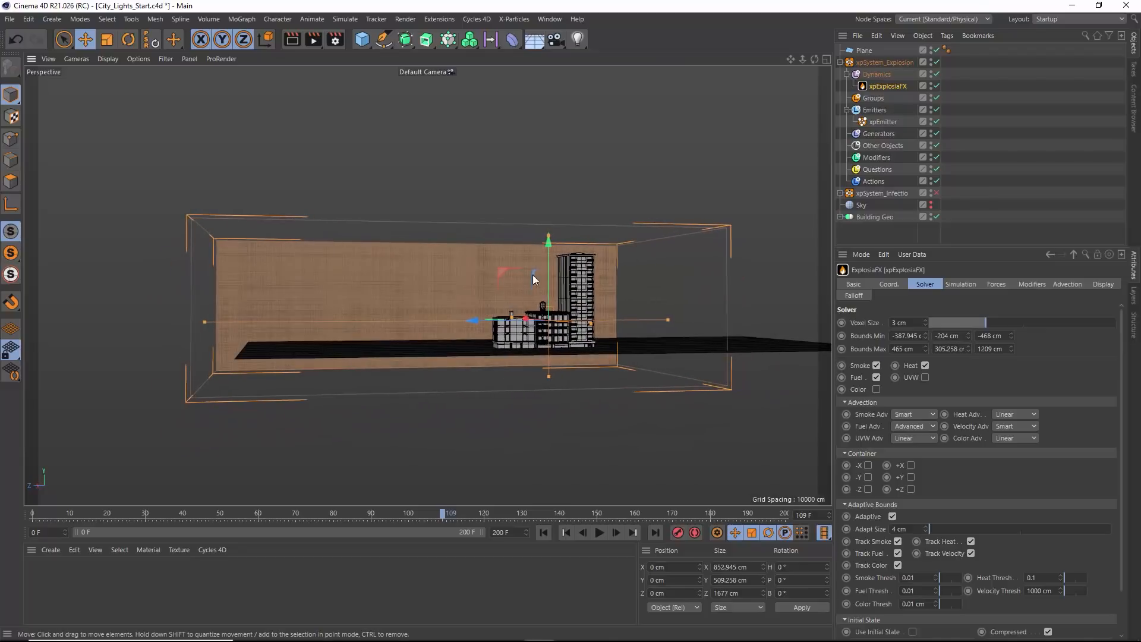
drag(549, 240, 543, 222)
alt+right_drag(428, 281, 479, 279)
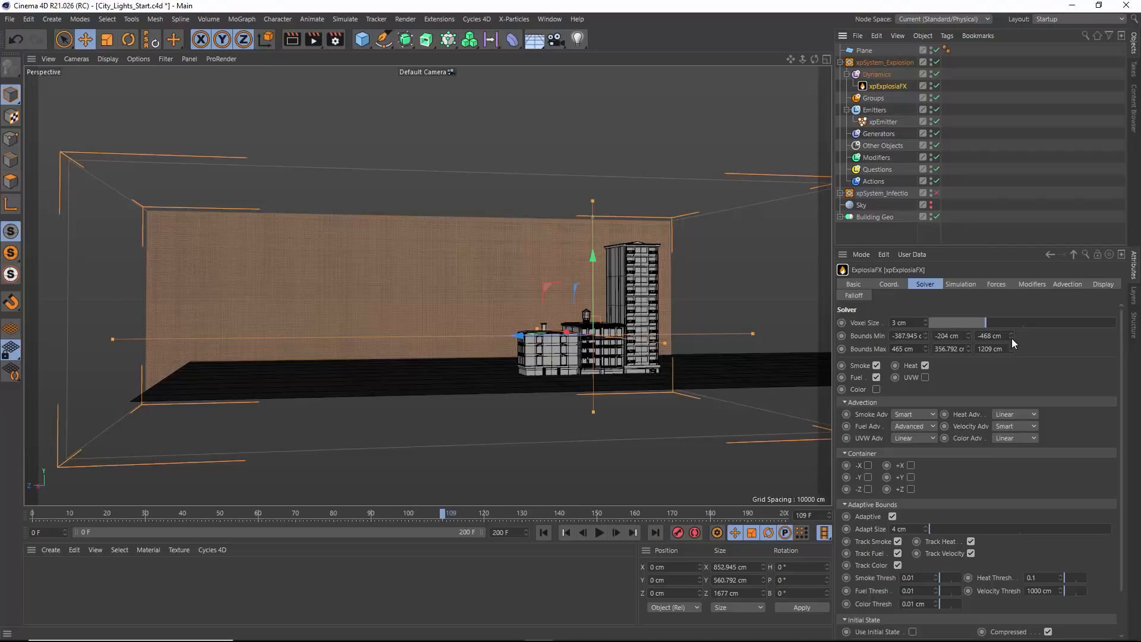
Set the ExplosiaFX solver's voxel size to 8 cm
drag(916, 322, 868, 325)
text(8)
key(Return)
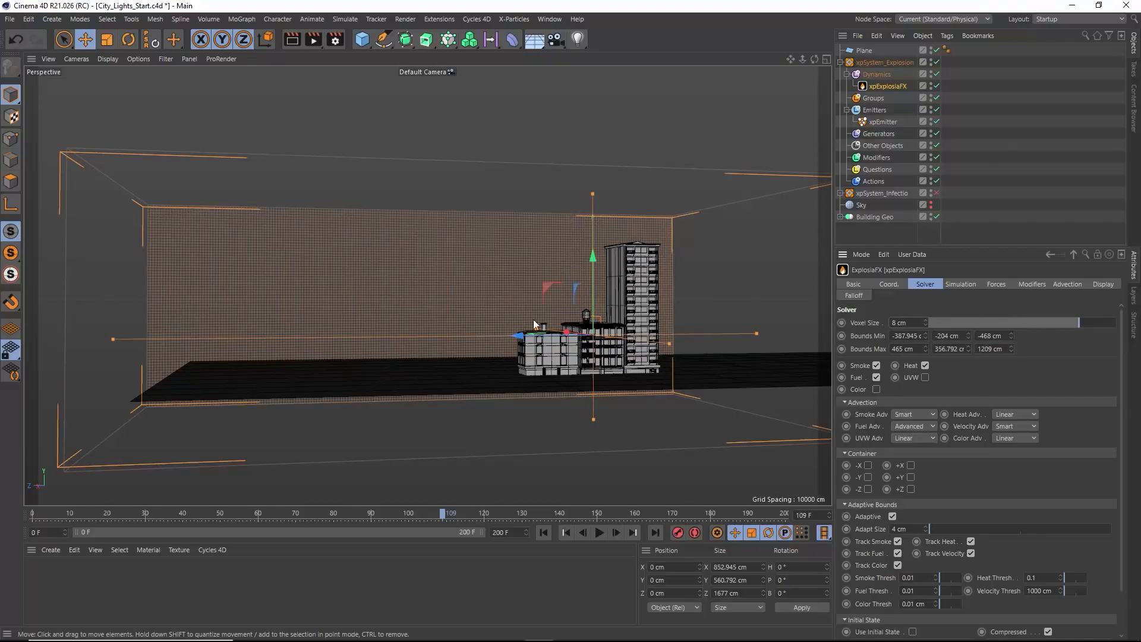
Move the explosion system's xpEmitter to the far end of the bounds, about X -80, Y -39, Z 736 cm
click(892, 122)
drag(518, 336, 323, 337)
alt+drag(618, 363, 427, 383)
drag(500, 364, 410, 346)
drag(365, 256, 361, 271)
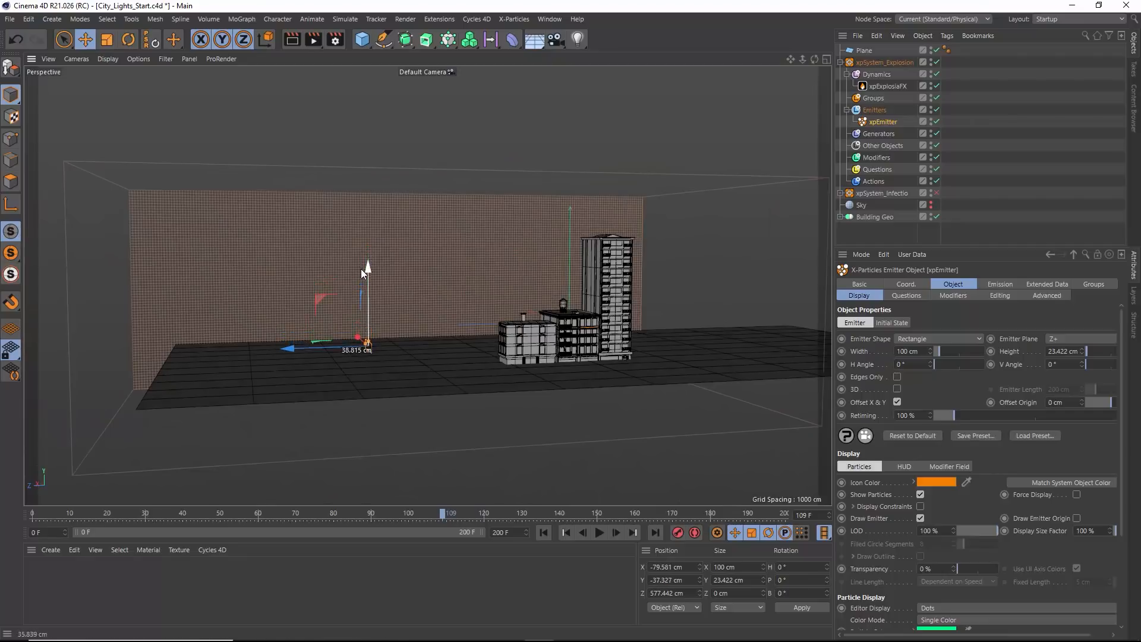
drag(287, 351, 224, 351)
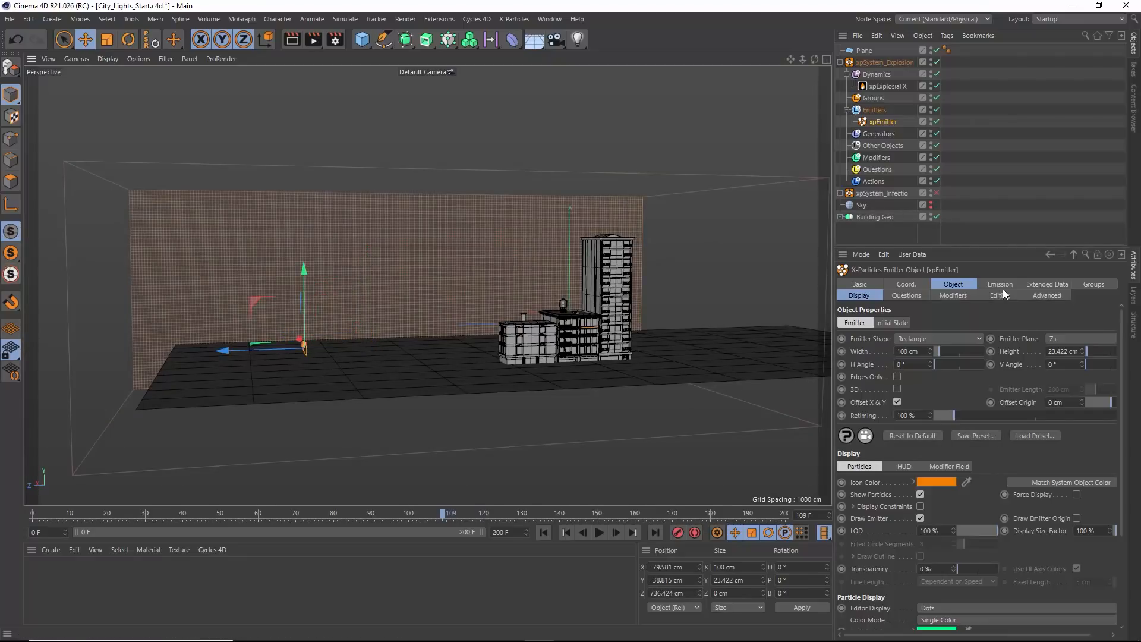
Set the explosion xpEmitter's emitter plane to Z- so it fires towards the buildings, and play the animation to check the direction
click(958, 288)
click(1054, 338)
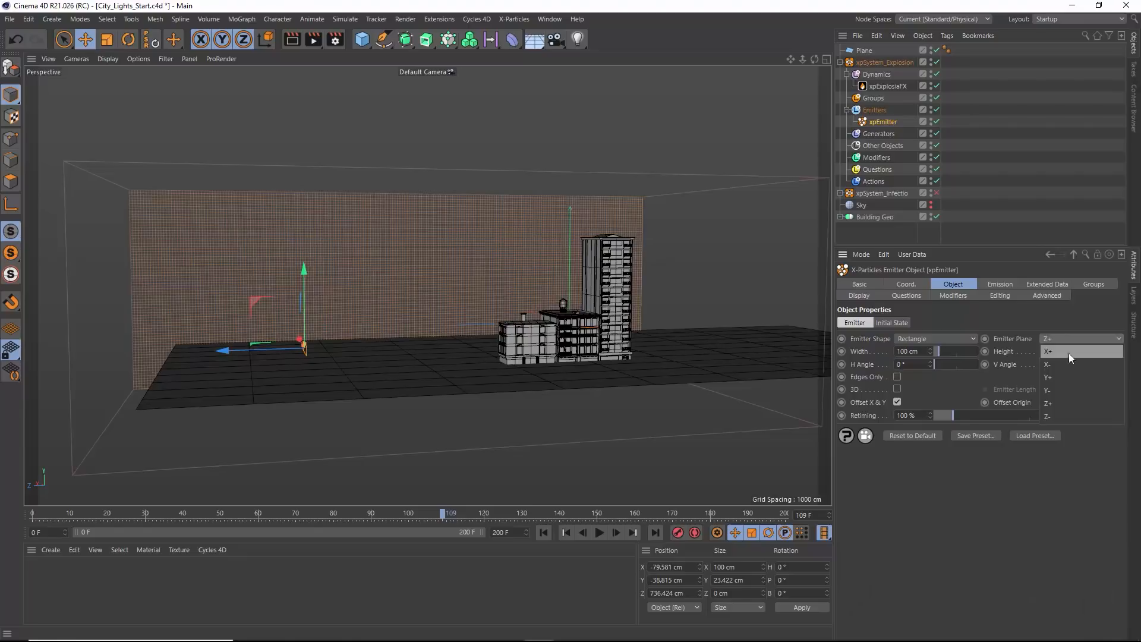
click(1055, 417)
click(544, 532)
click(600, 532)
click(600, 533)
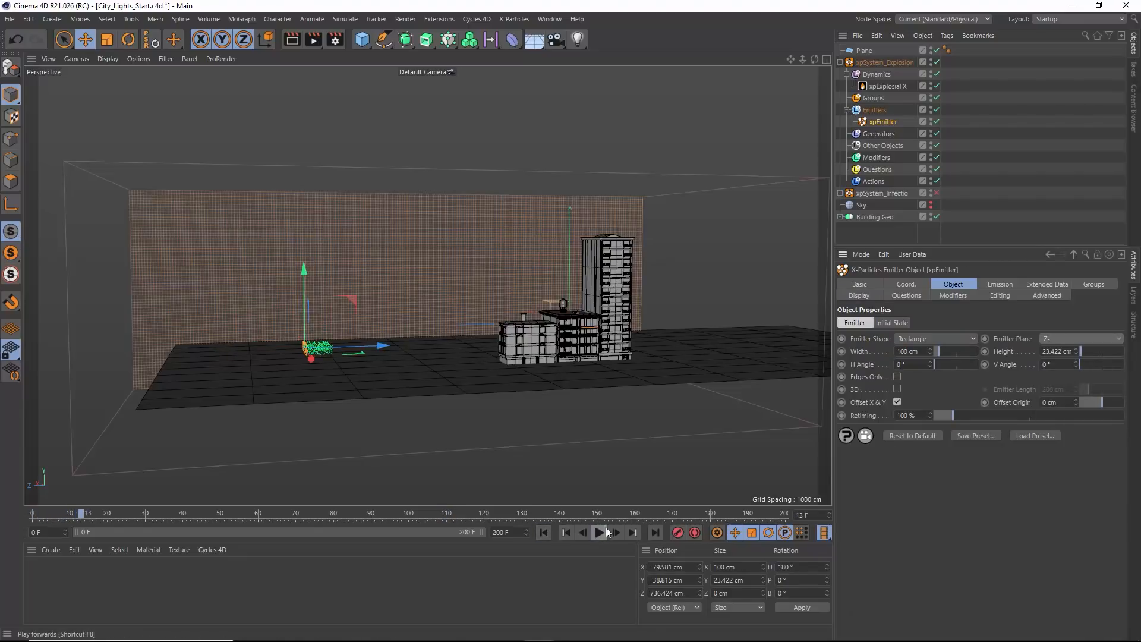
alt+drag(586, 362, 539, 347)
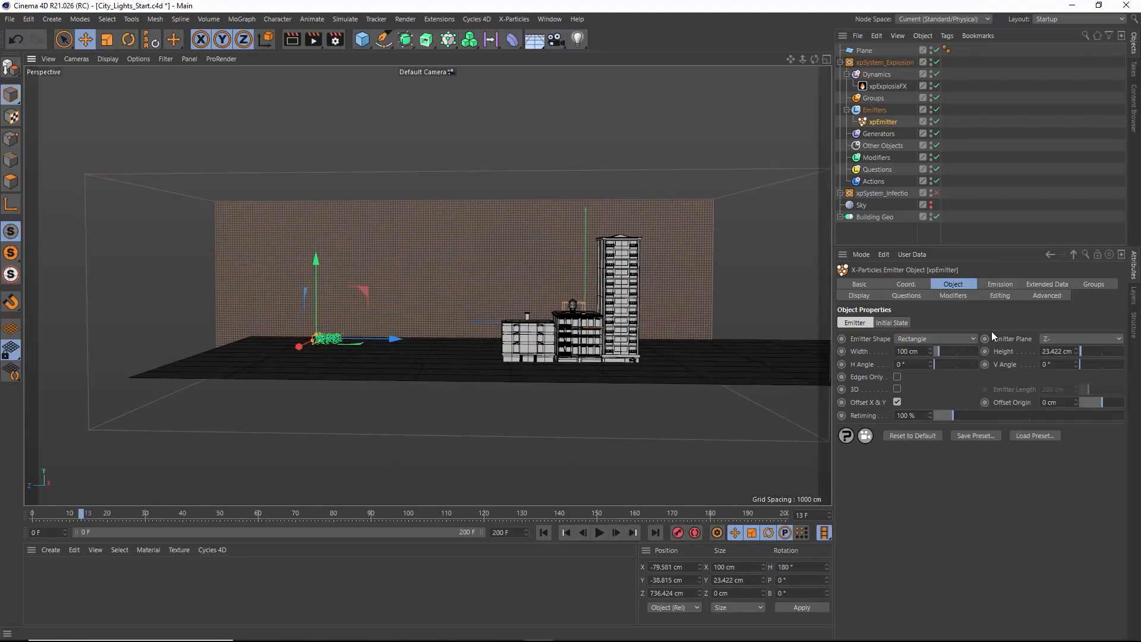
Limit the xpEmitter's emission to frames 0 to 20 and give its particles a 20-frame lifespan with a 10-frame variation
click(1011, 285)
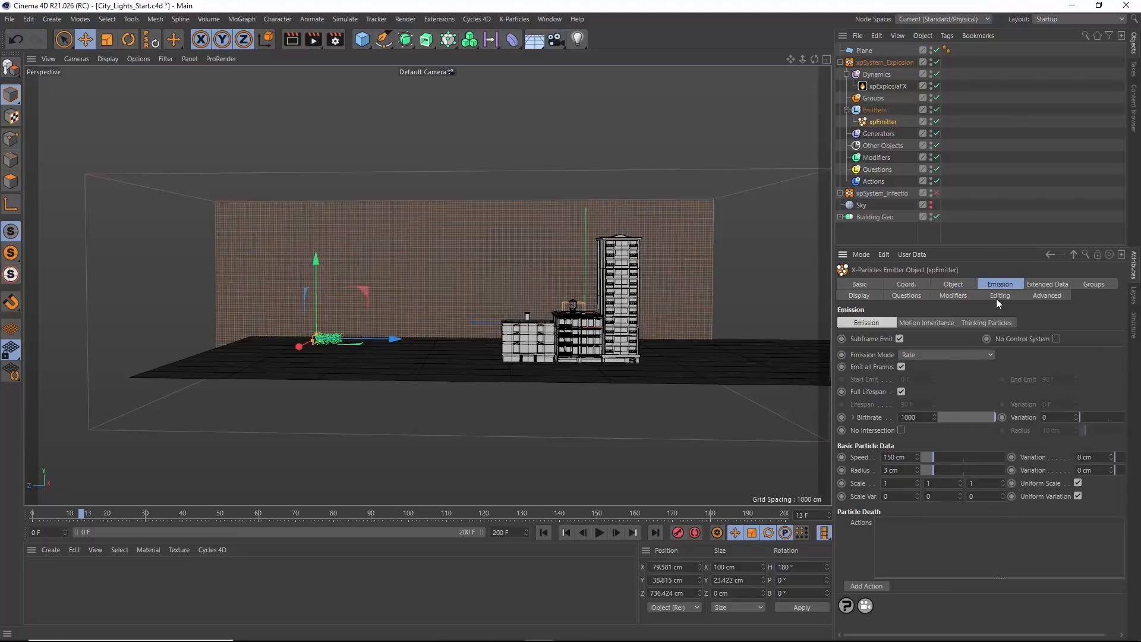
click(901, 367)
text(20)
key(Return)
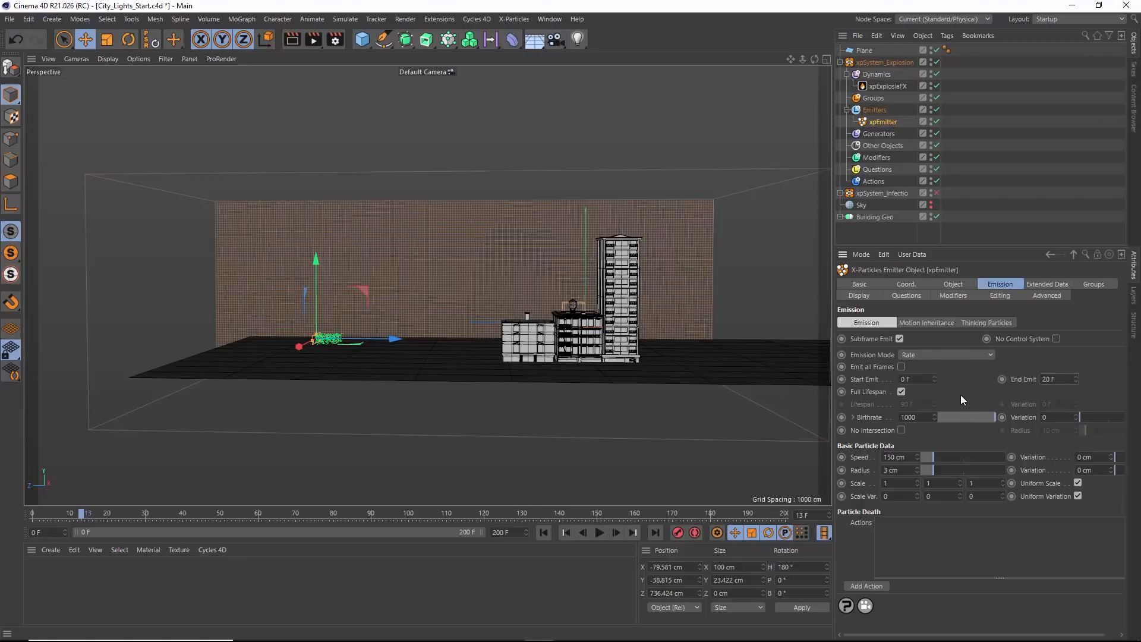
click(902, 392)
text(20)
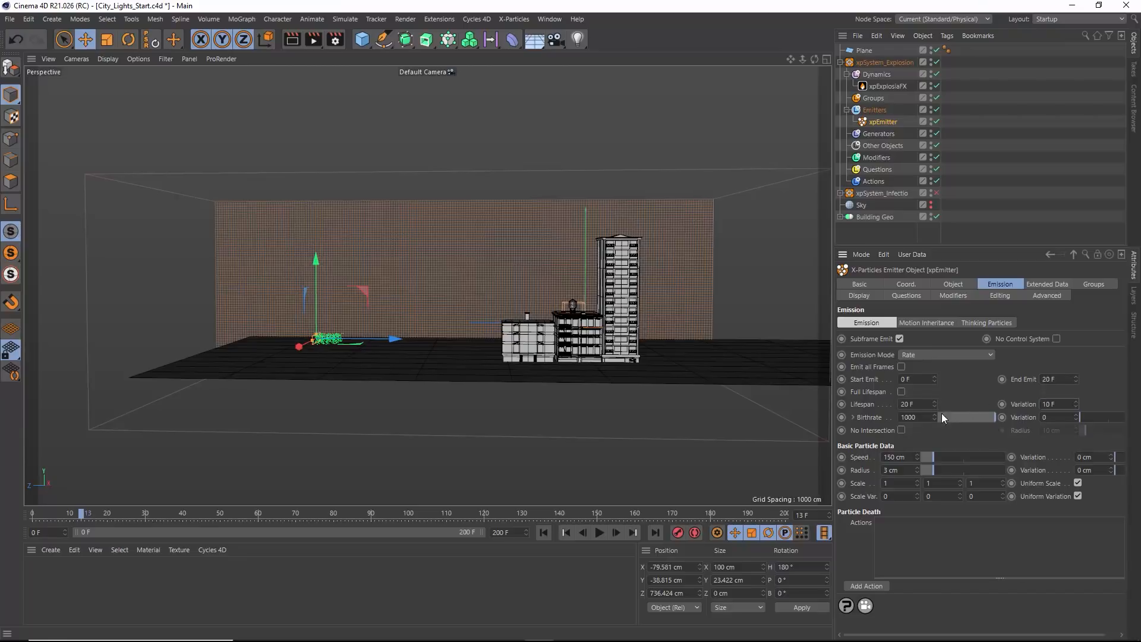
Set the xpEmitter's particle speed to 100 cm and preview the short burst from the first frame
double_click(915, 457)
text(100)
key(Return)
click(543, 532)
click(599, 533)
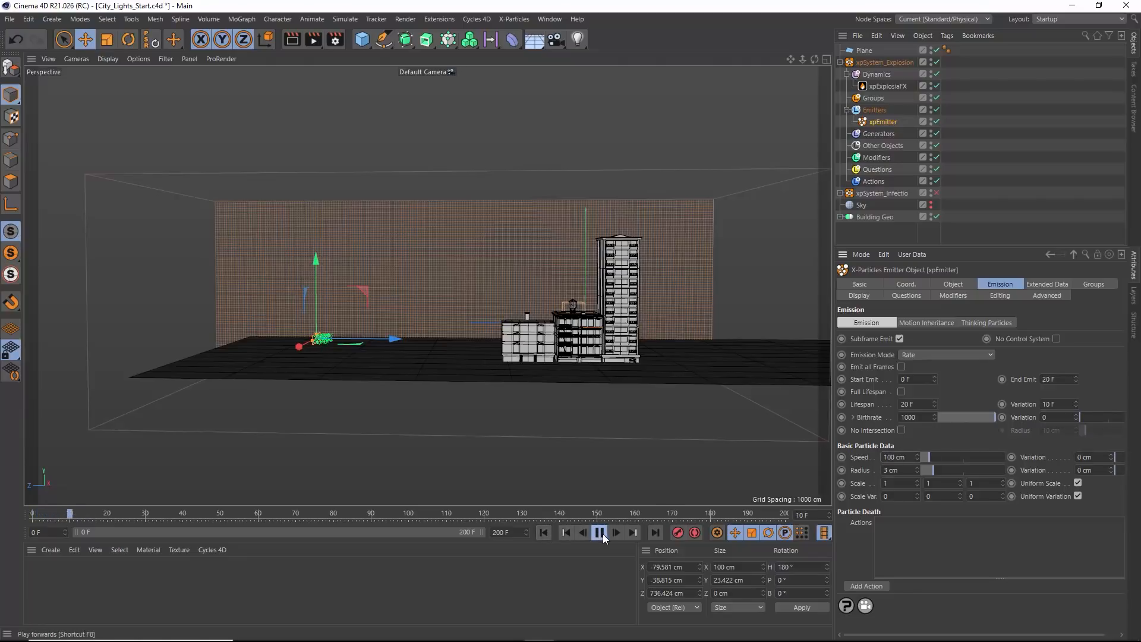
alt+drag(571, 356, 591, 386)
click(599, 533)
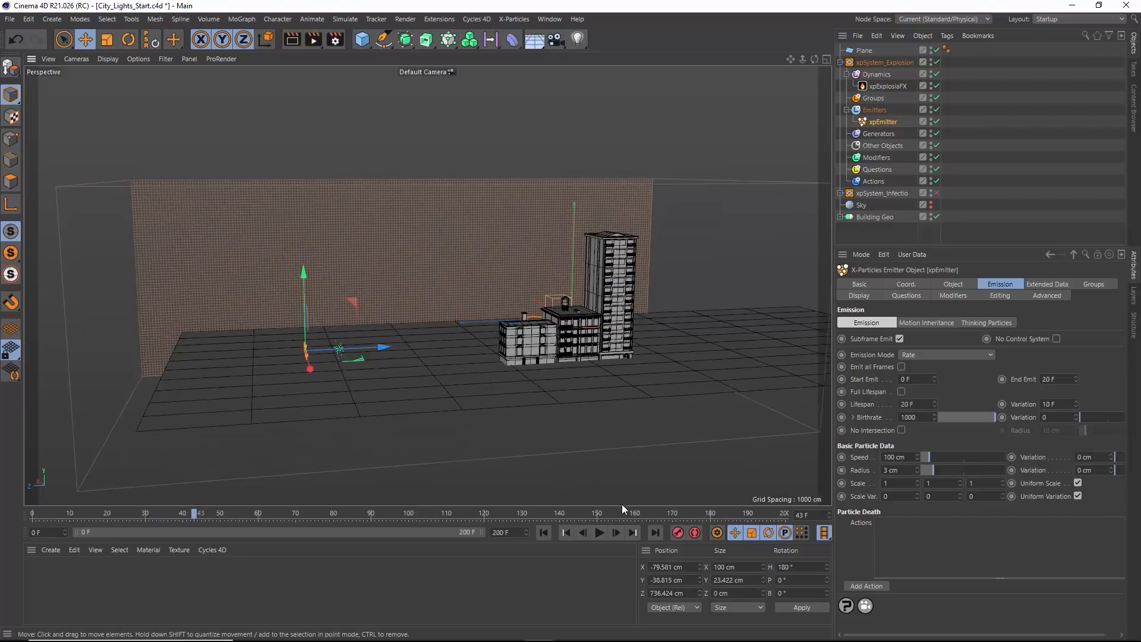
Set the fuel value in the xpEmitter's physical particle data to 1
click(1035, 285)
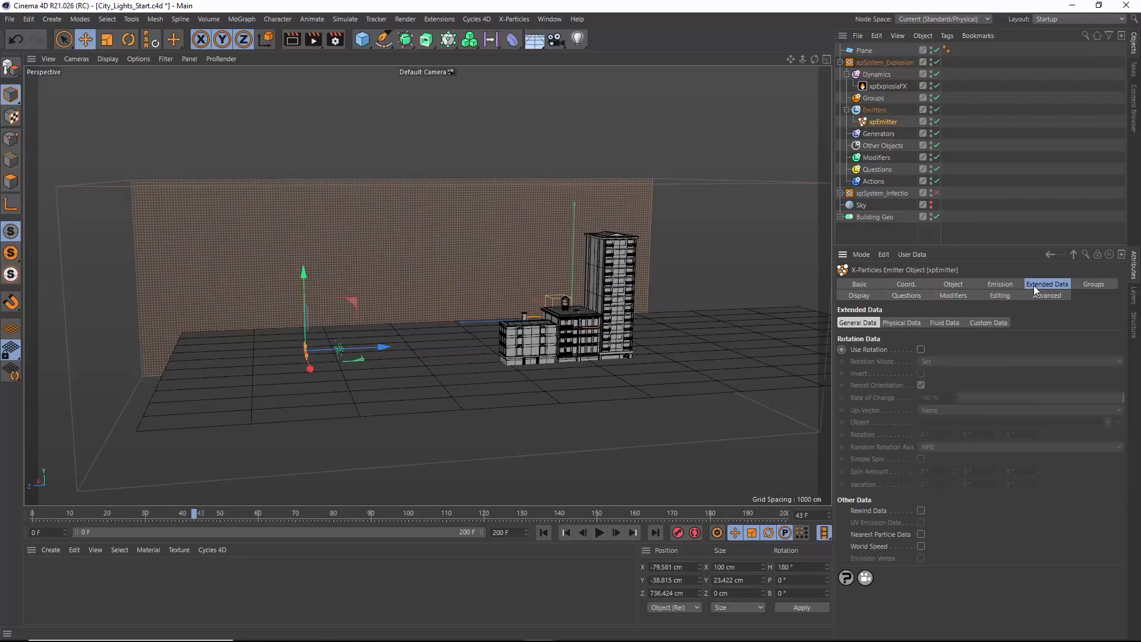
click(902, 323)
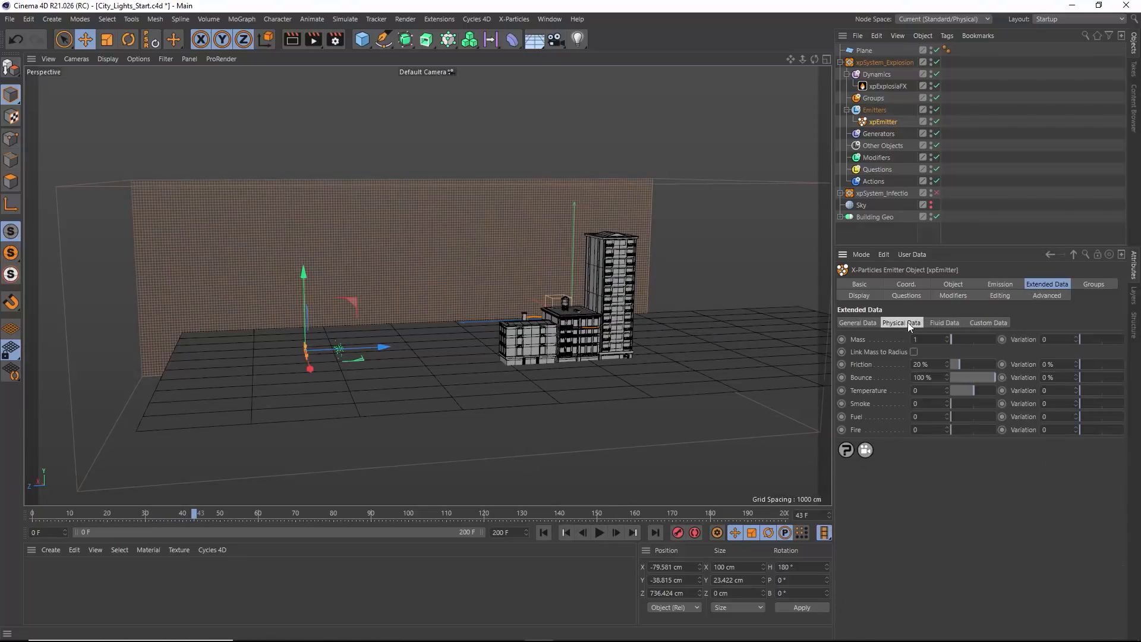
drag(921, 418, 899, 421)
Add an xpExplosiaFX Source tag to the explosion xpEmitter and play the simulation from the start
click(947, 36)
mouse_move(1020, 225)
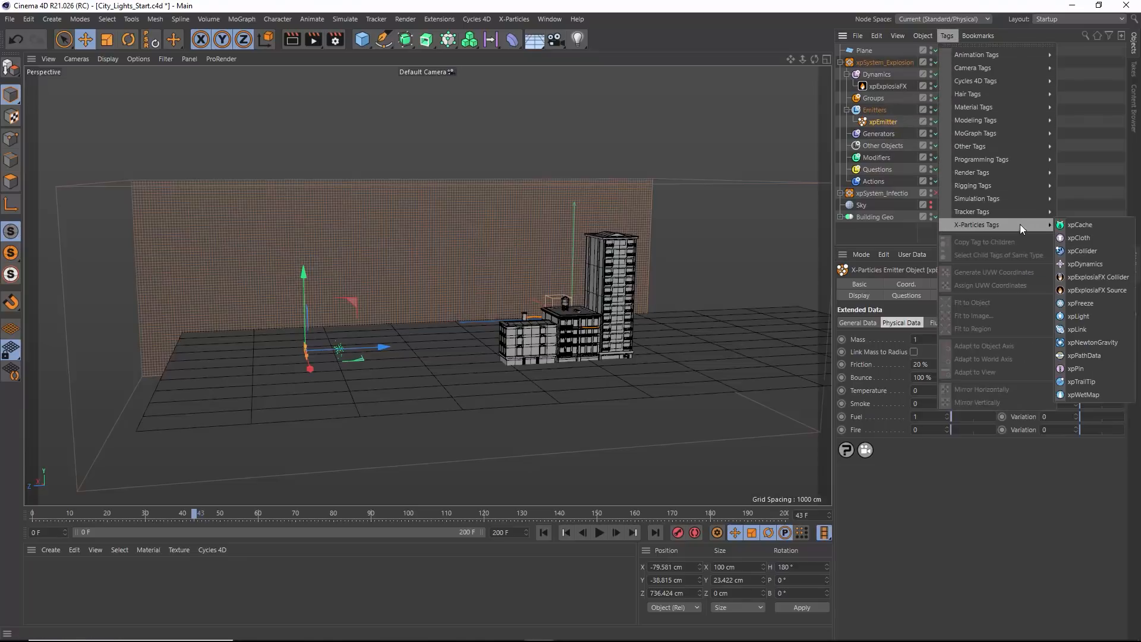
click(1082, 290)
click(542, 533)
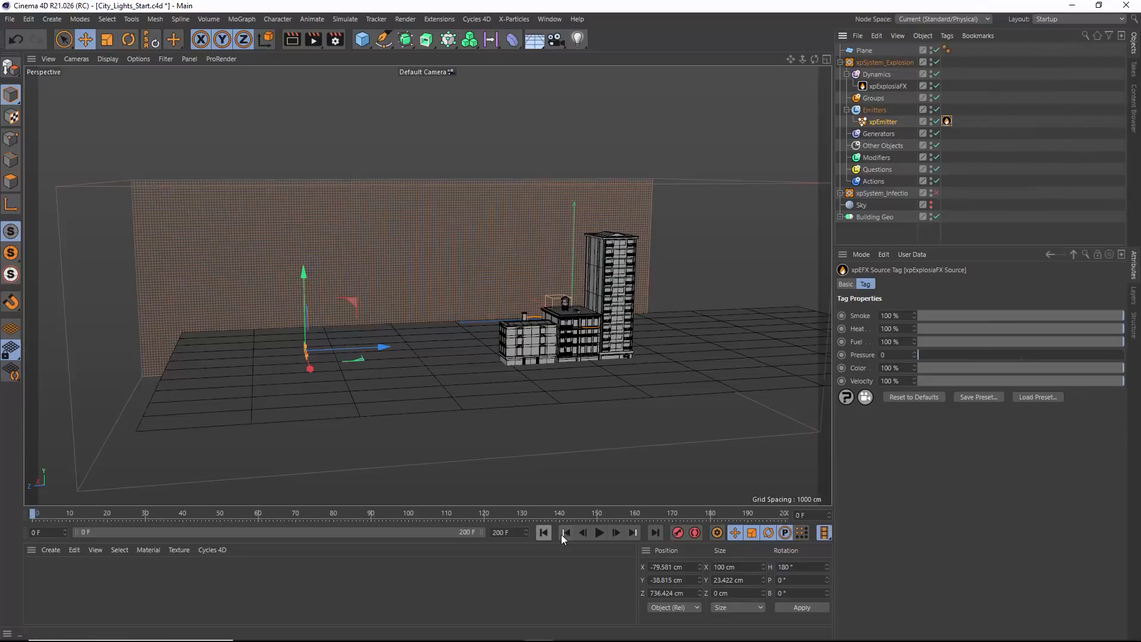
click(599, 532)
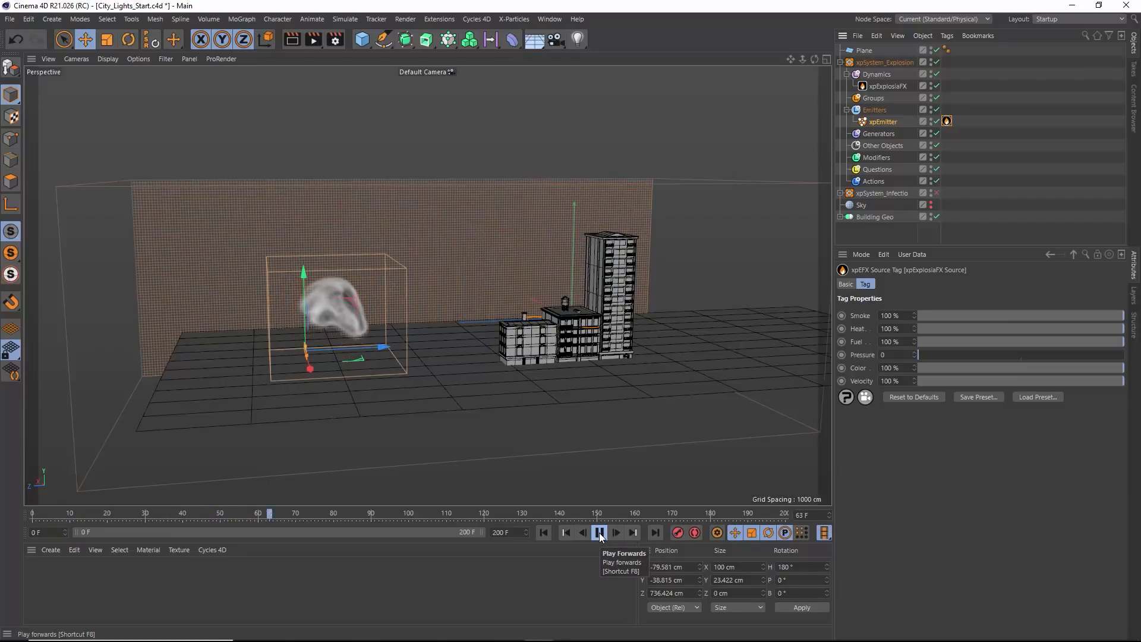
click(600, 533)
click(545, 533)
click(599, 532)
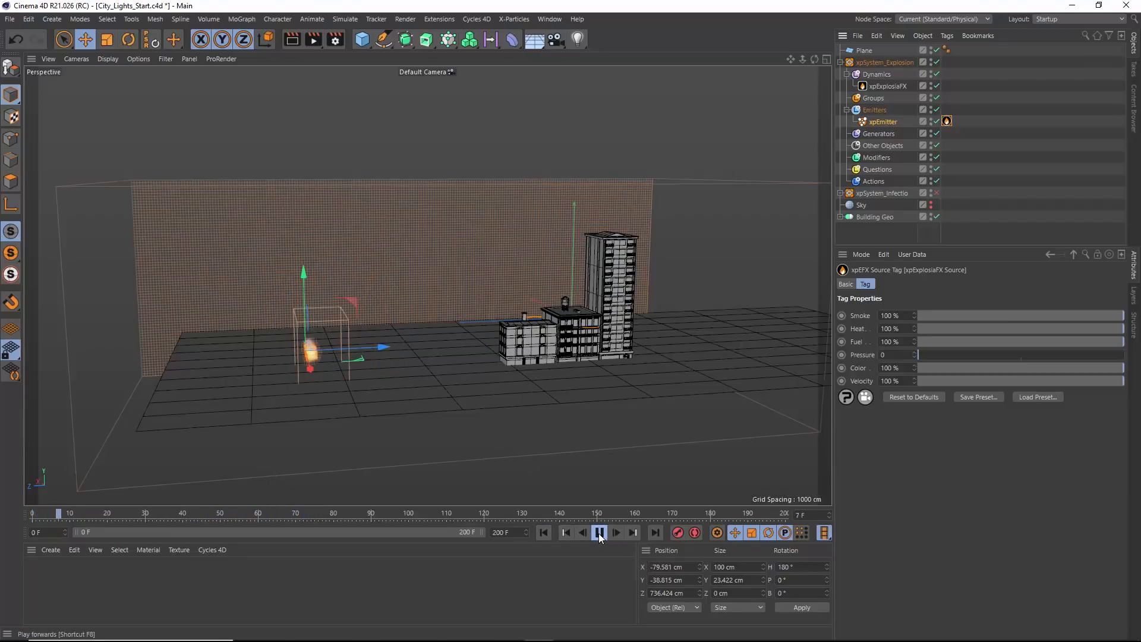
click(599, 532)
alt+drag(426, 366, 440, 340)
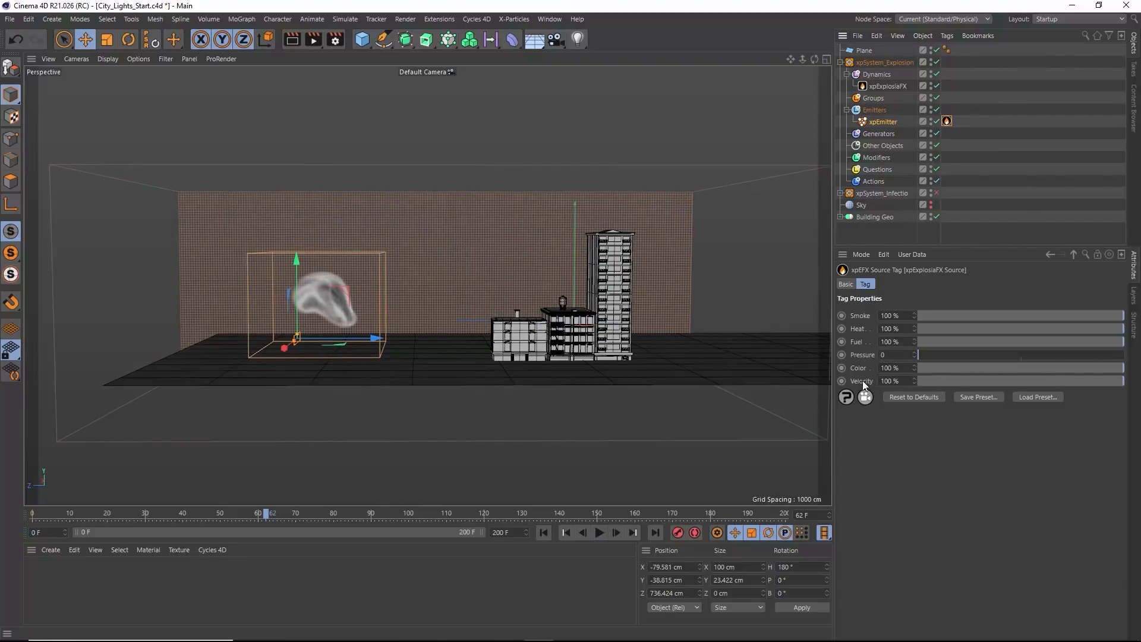
Raise the xpExplosiaFX Source tag's velocity to 300% and replay the simulation from the start
drag(907, 380, 842, 381)
click(543, 533)
click(599, 532)
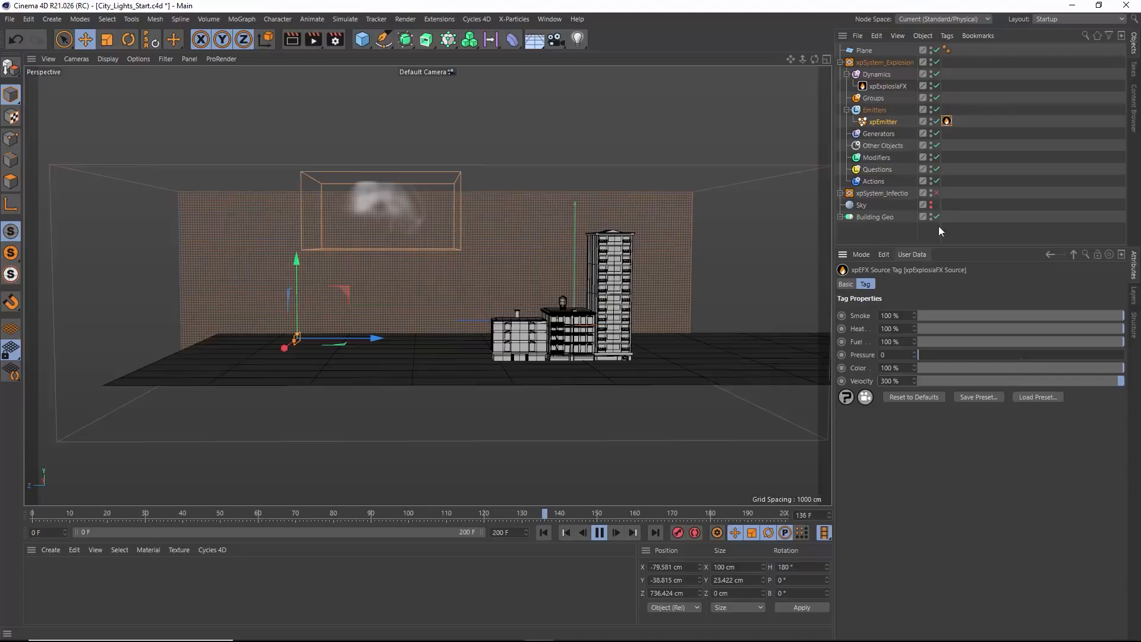
Set the xpExplosiaFX simulation's gravity to 0 cm and replay it from the first frame
click(885, 87)
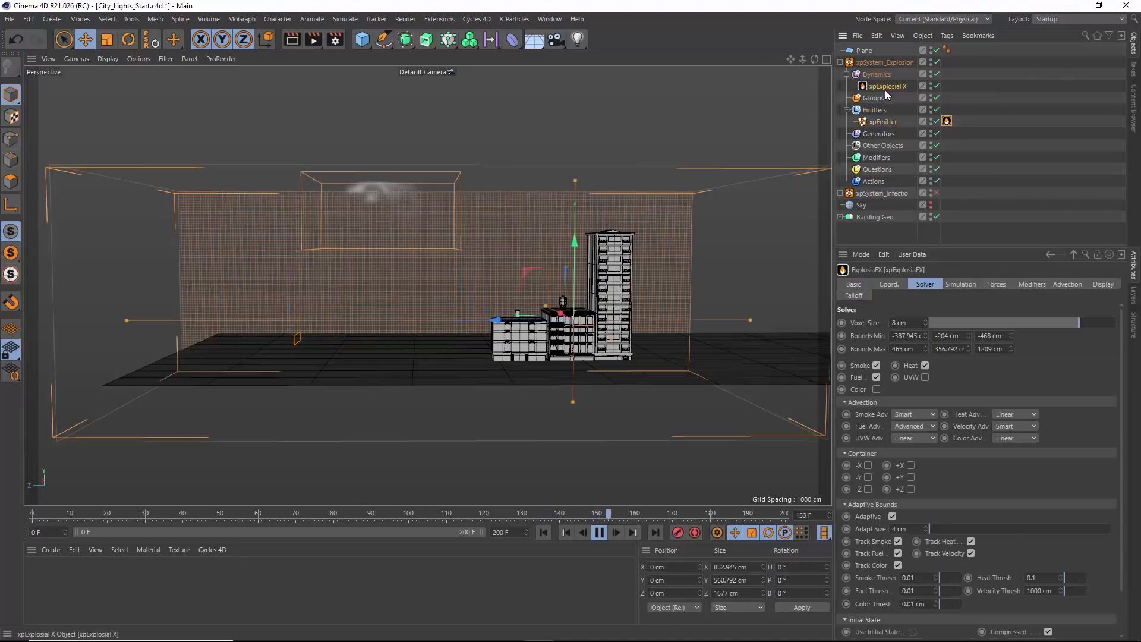
click(960, 284)
drag(963, 362, 944, 364)
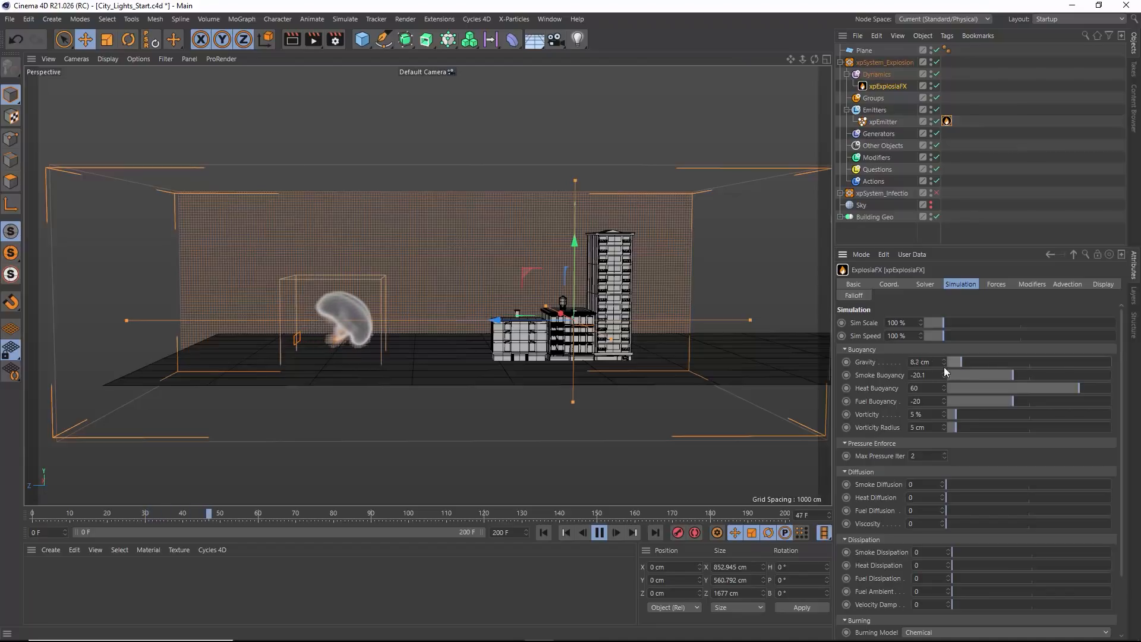
click(545, 533)
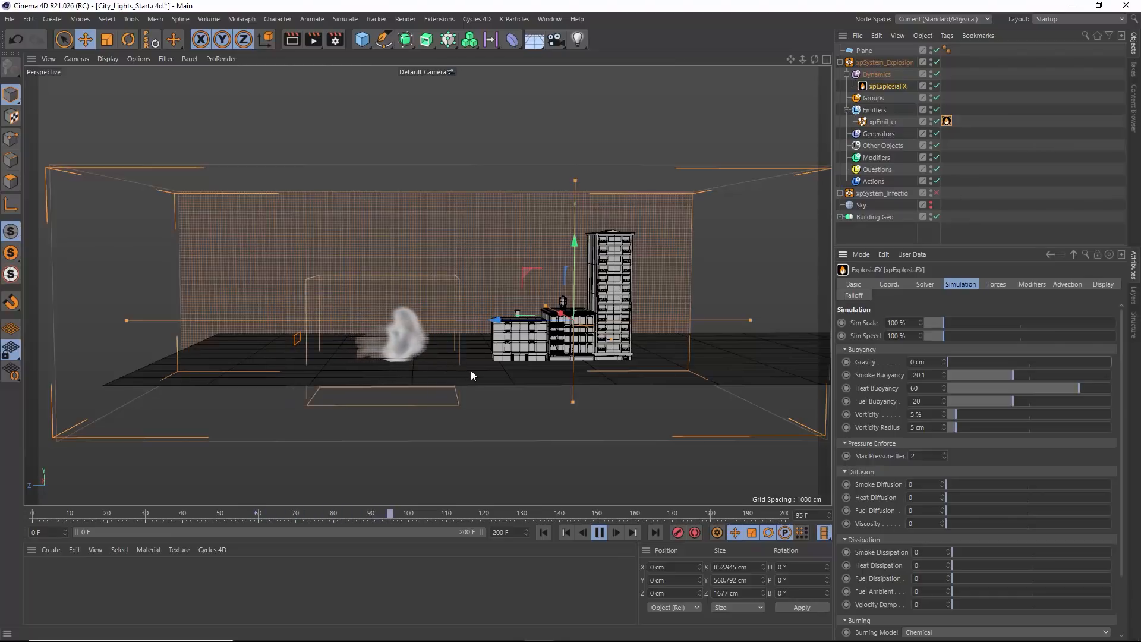
Raise the xpEmitter's particle speed to 199 cm, move it closer to the buildings at about Z 594 cm, and preview the simulation
click(885, 121)
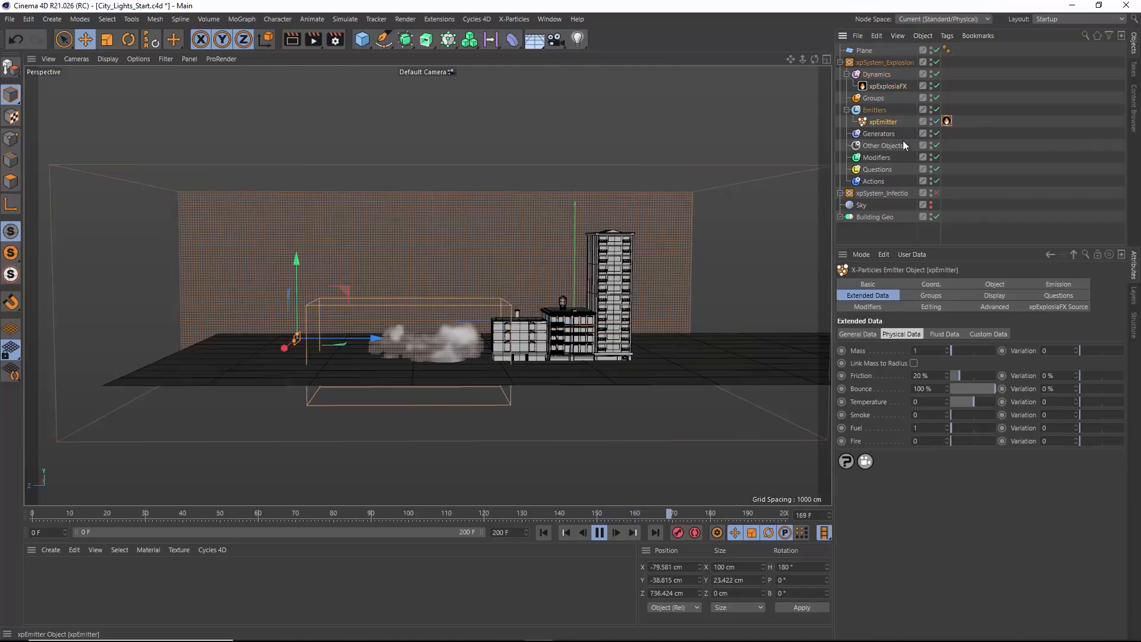
click(1037, 284)
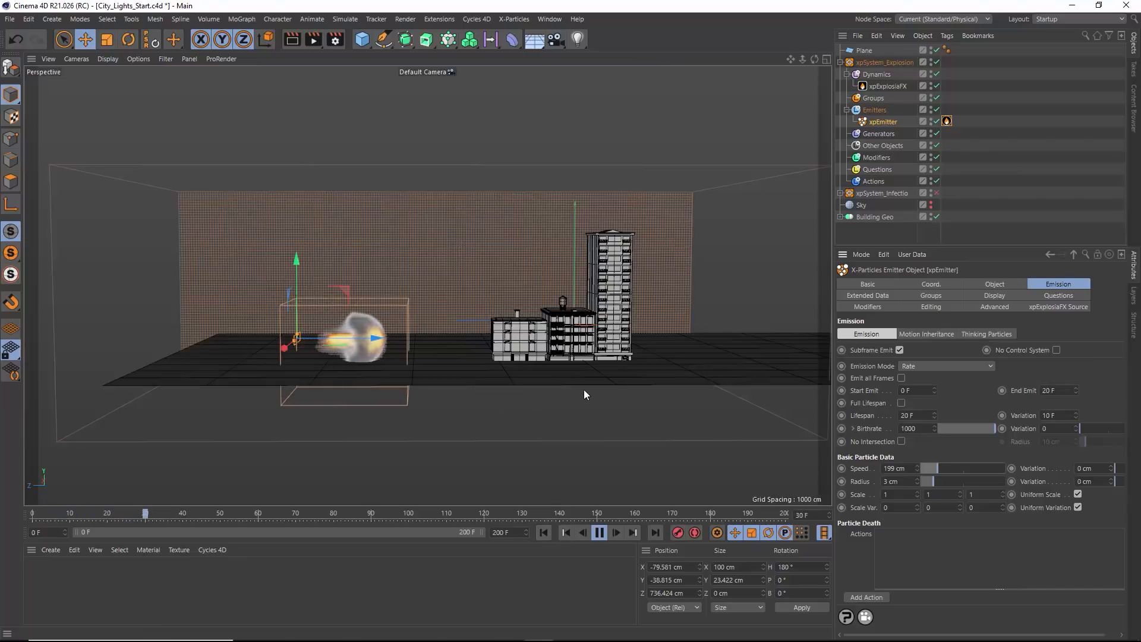
click(599, 532)
drag(379, 338, 434, 338)
click(543, 532)
click(599, 533)
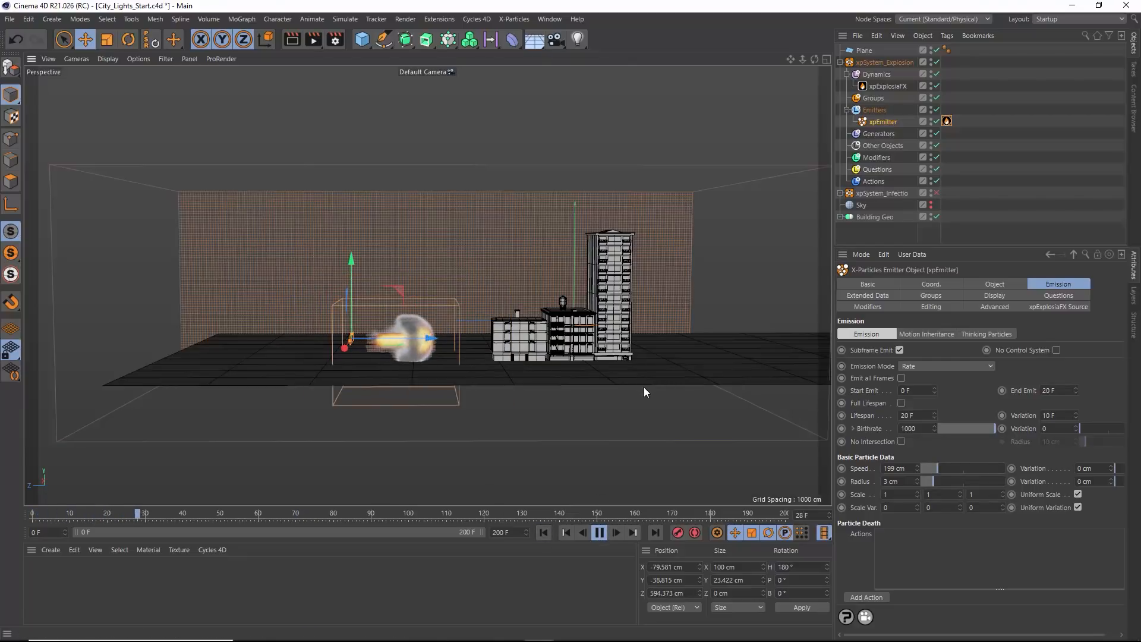
click(598, 535)
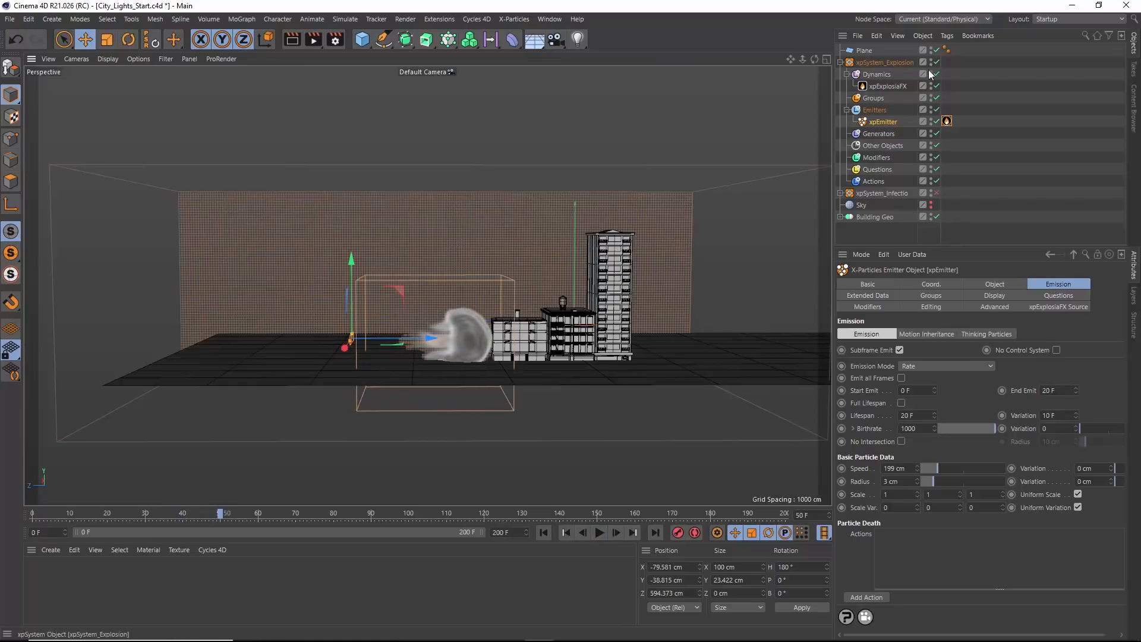
Duplicate the explosion xpEmitter within the Emitters group and delete the xpExplosiaFX Source tag from the copy
ctrl+drag(887, 122, 882, 127)
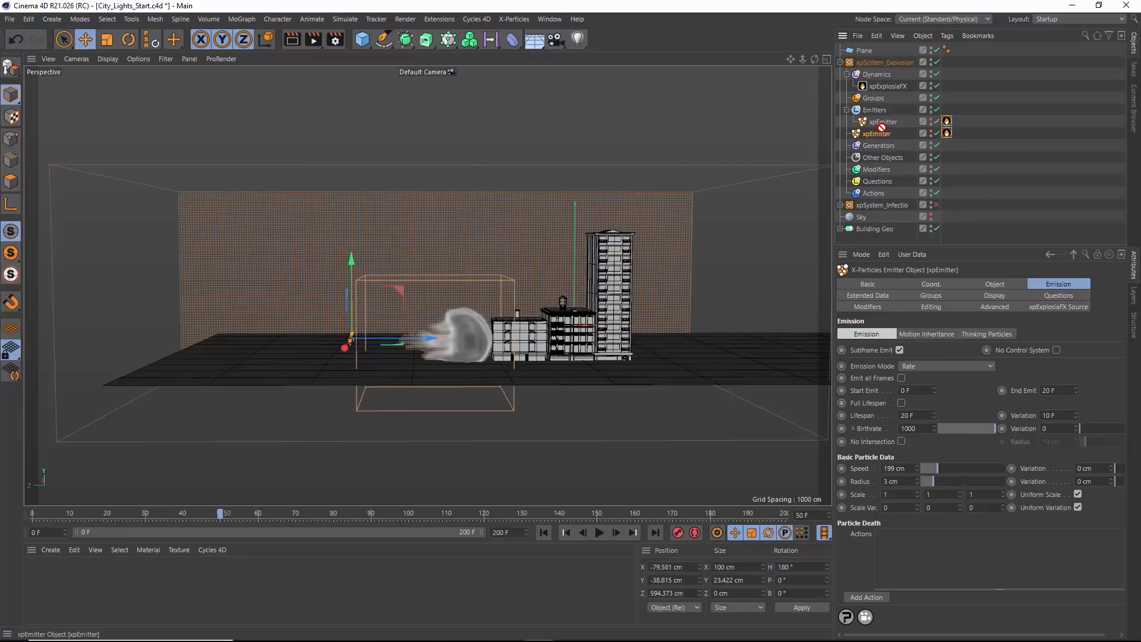
click(947, 133)
key(Delete)
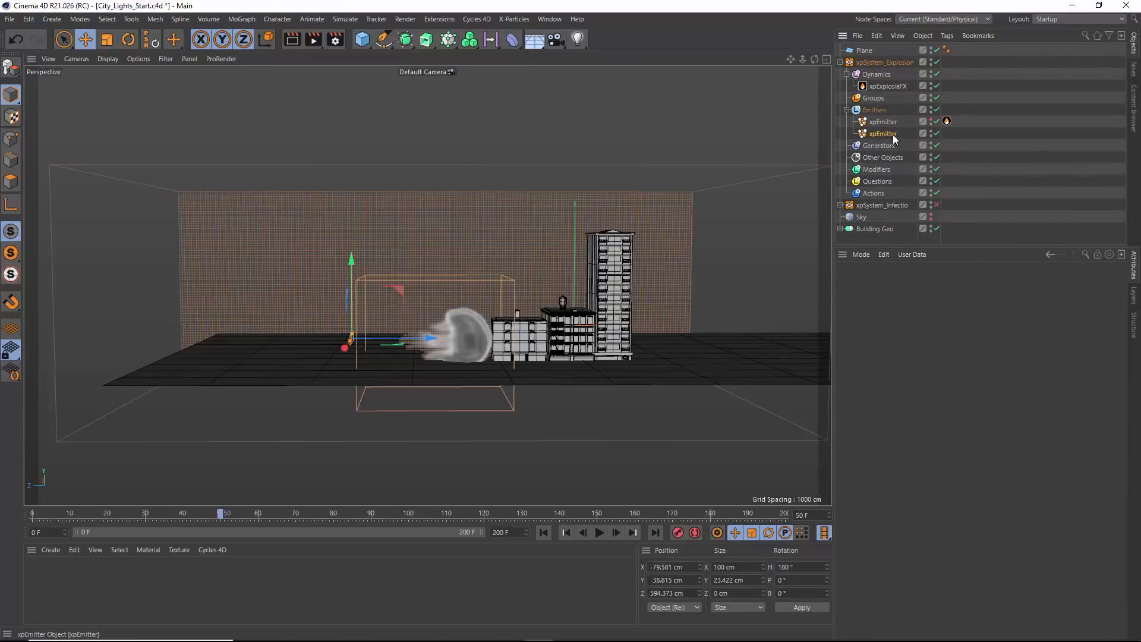
click(893, 136)
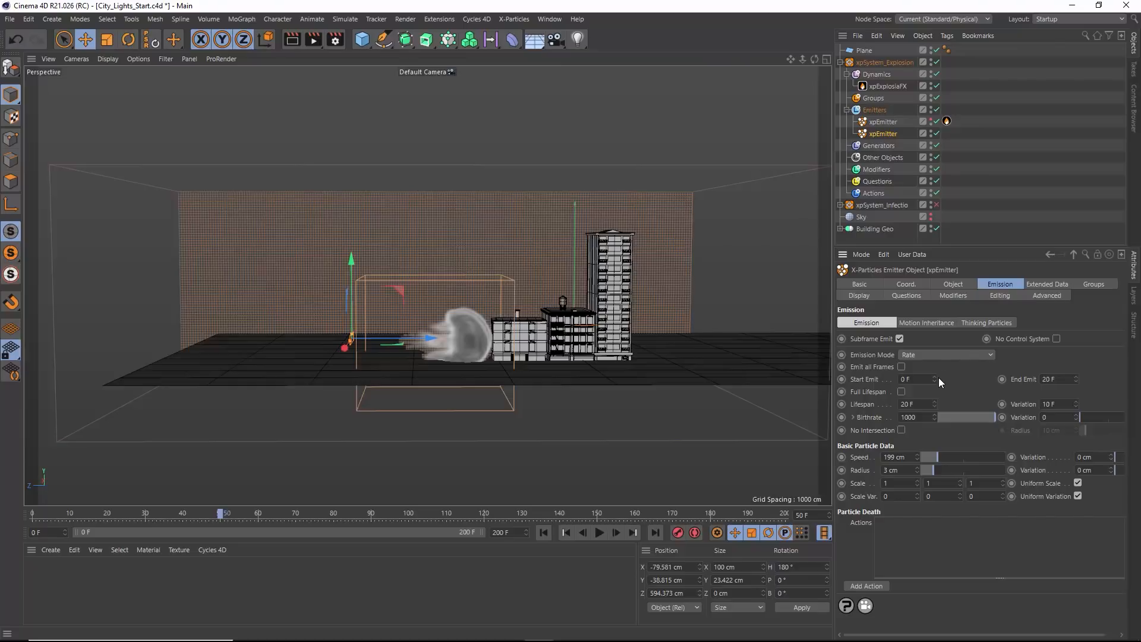
Give the duplicate emitter an 80-frame lifespan, a birthrate of 50000 and a speed of 0 cm, then play the simulation
text(80)
key(Return)
click(922, 418)
click(897, 457)
click(543, 533)
click(599, 533)
click(601, 533)
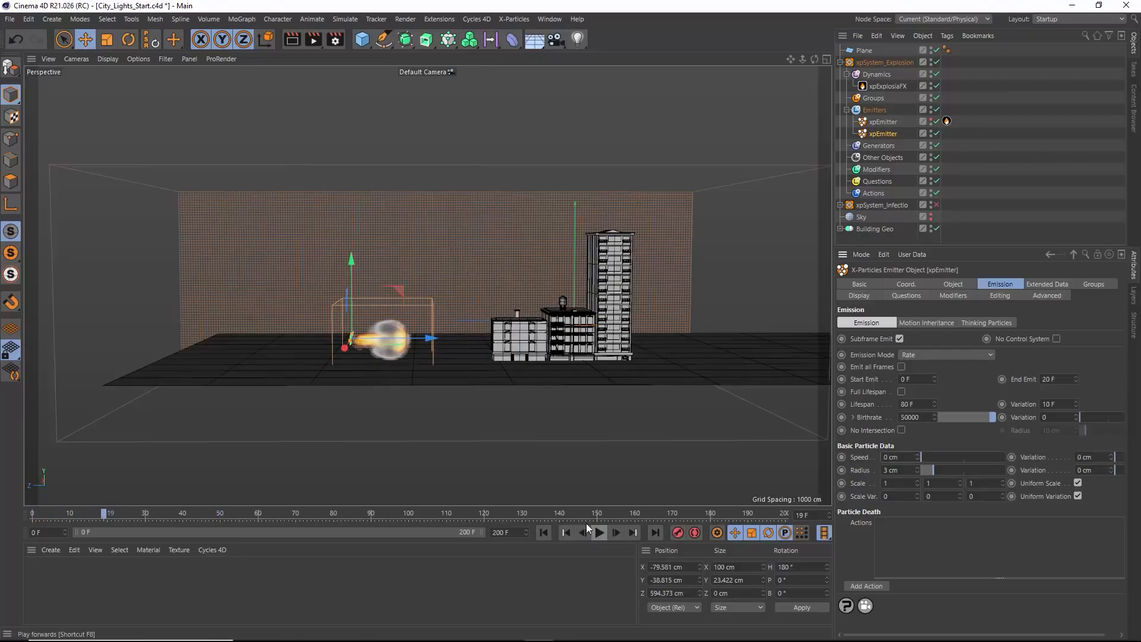
Hide the xpExplosiaFX object in the viewport so that the duplicate emitter's particles can be seen on their own
alt+drag(381, 348, 352, 350)
alt+right_drag(352, 350, 446, 338)
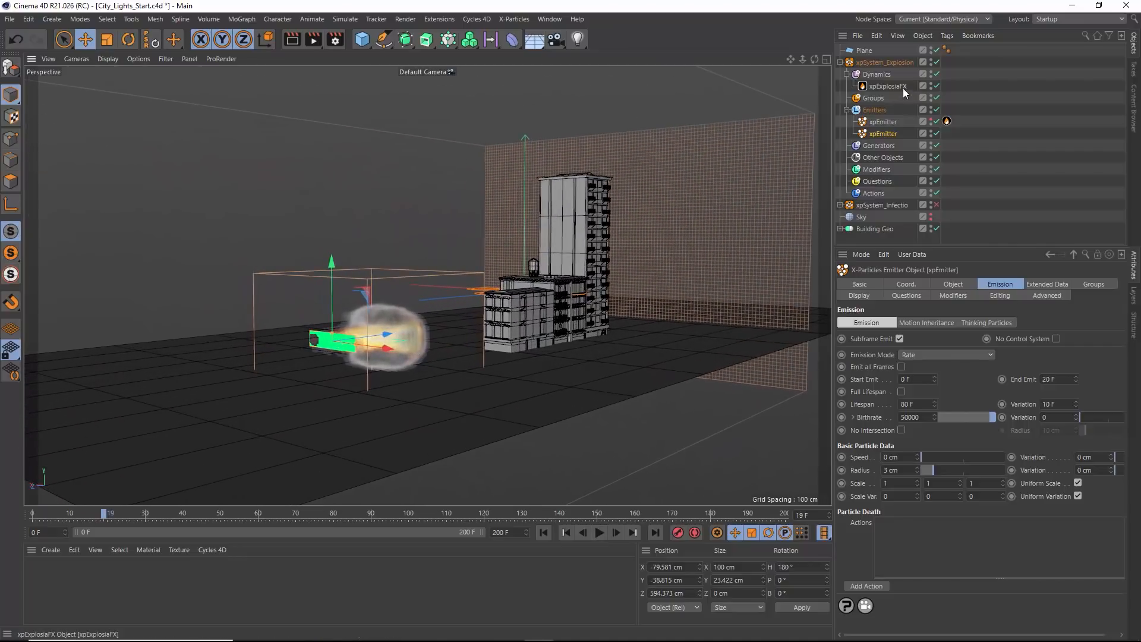
click(932, 85)
mouse_move(428, 333)
alt+mouse_down()
mouse_move(337, 352)
mouse_move(210, 353)
mouse_move(418, 343)
alt+mouse_up()
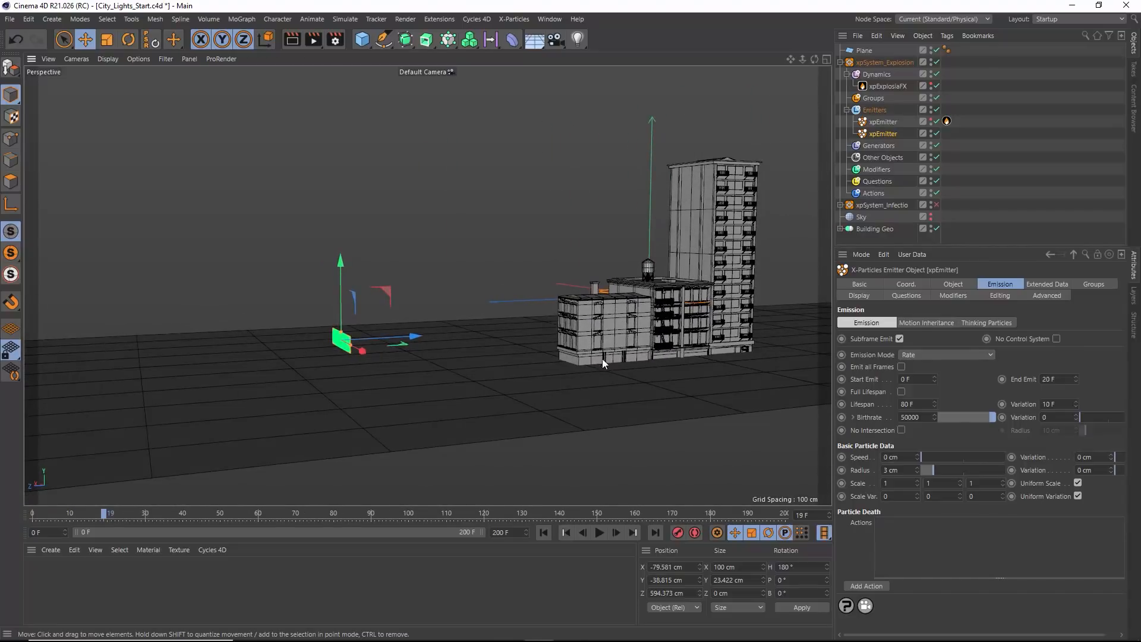
alt+drag(602, 358, 575, 371)
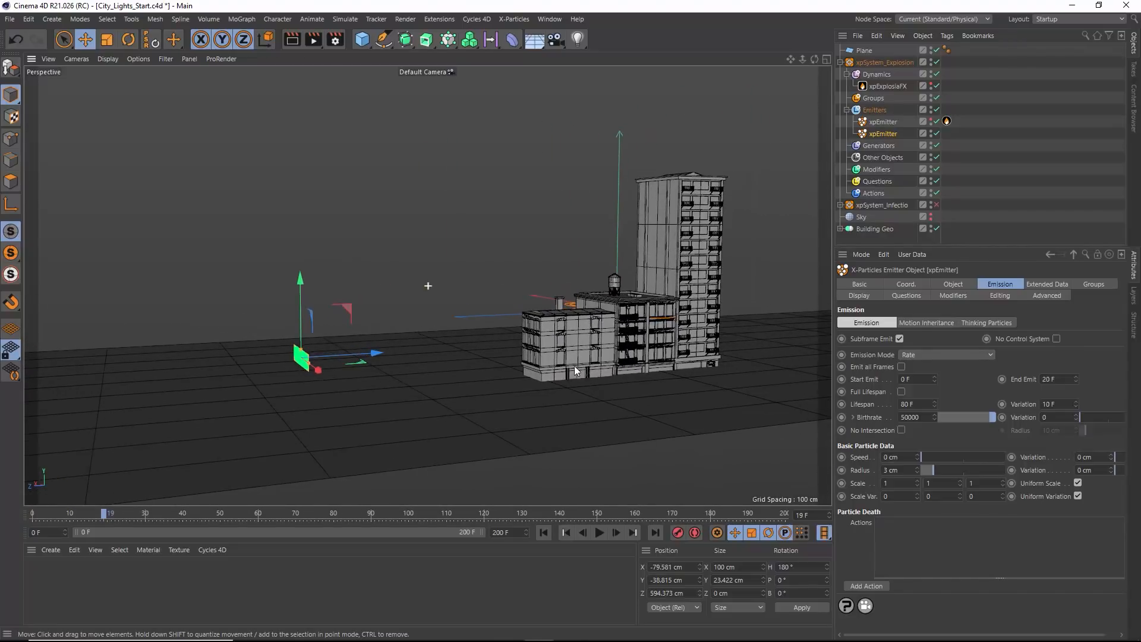
Turn on xpExplosiaFX particle advection with velocity at 100% and all other channels at 0%, and play it from the start
click(890, 88)
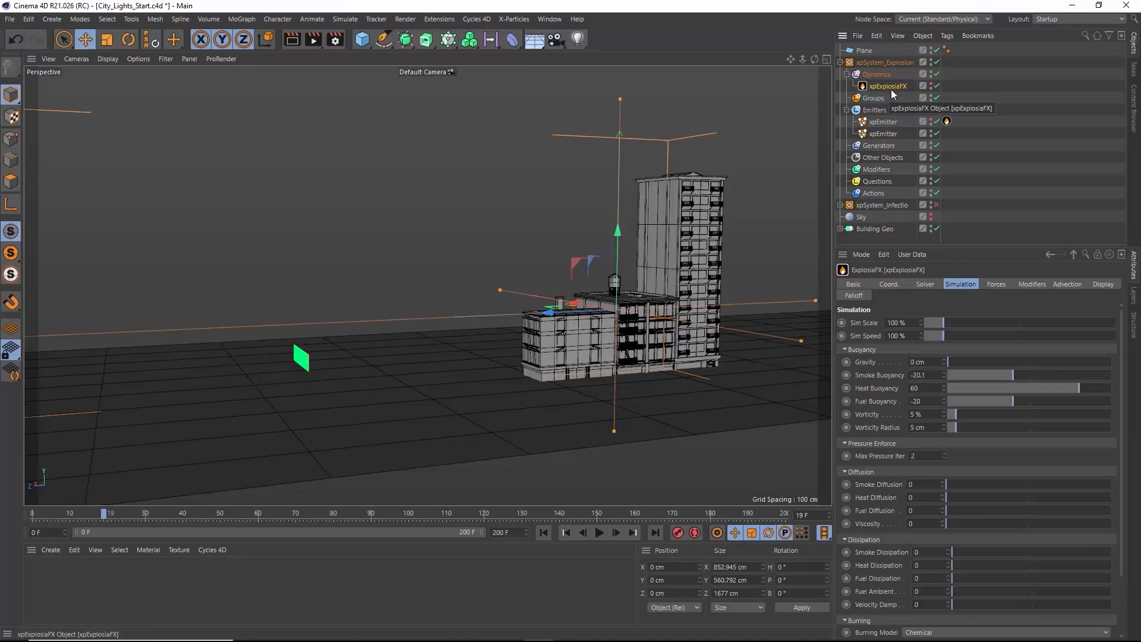
click(1068, 285)
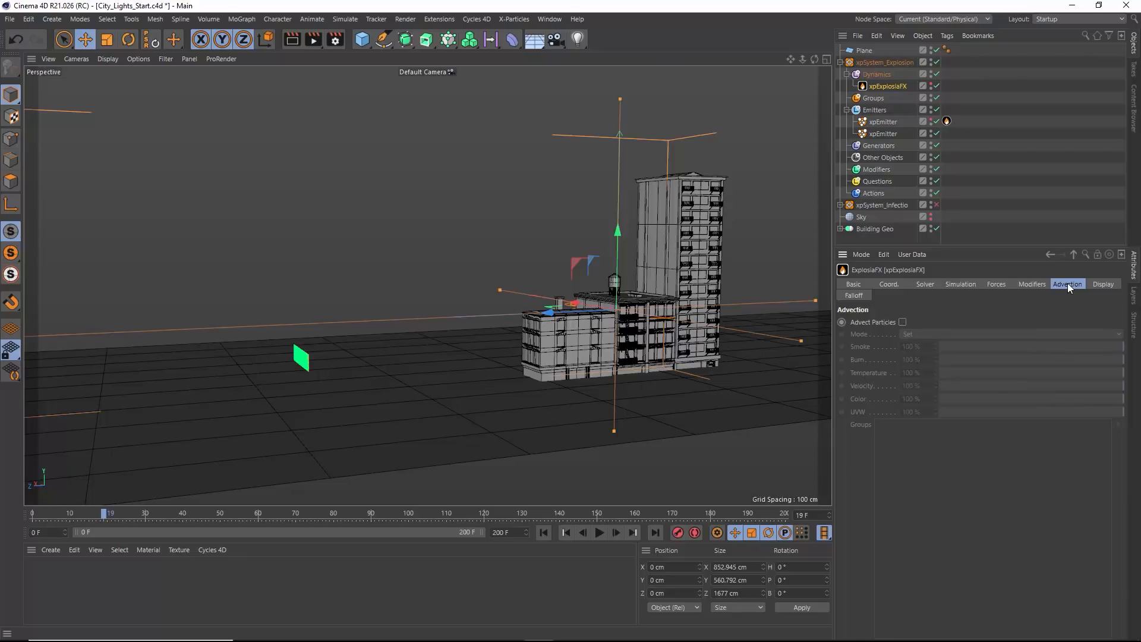
click(903, 322)
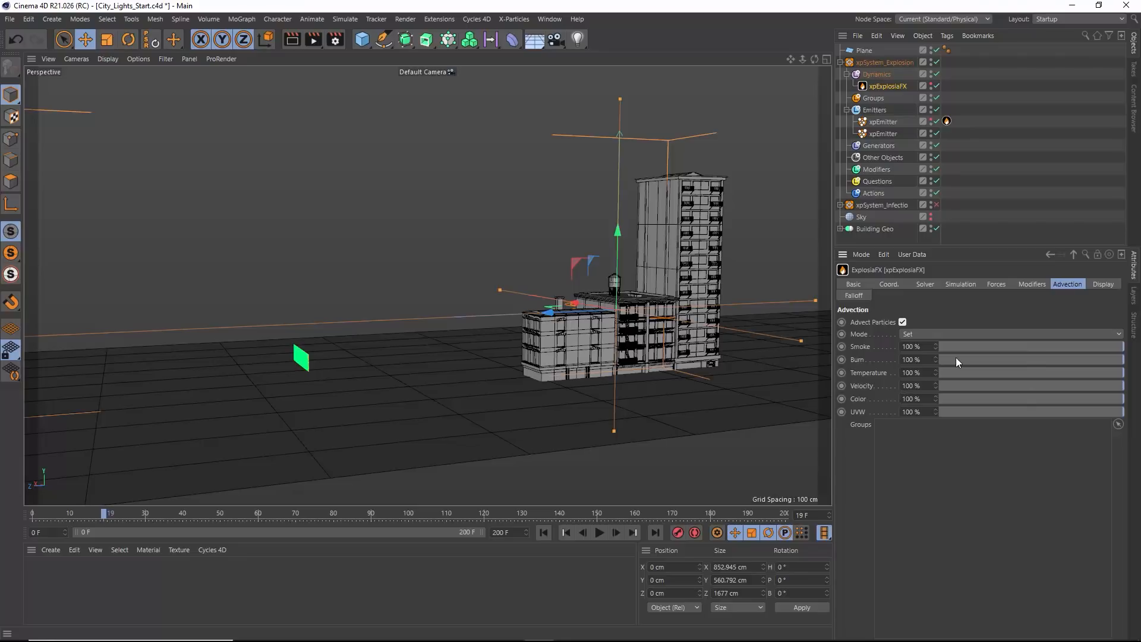
mouse_move(953, 348)
mouse_down()
mouse_move(939, 347)
mouse_move(937, 411)
mouse_up()
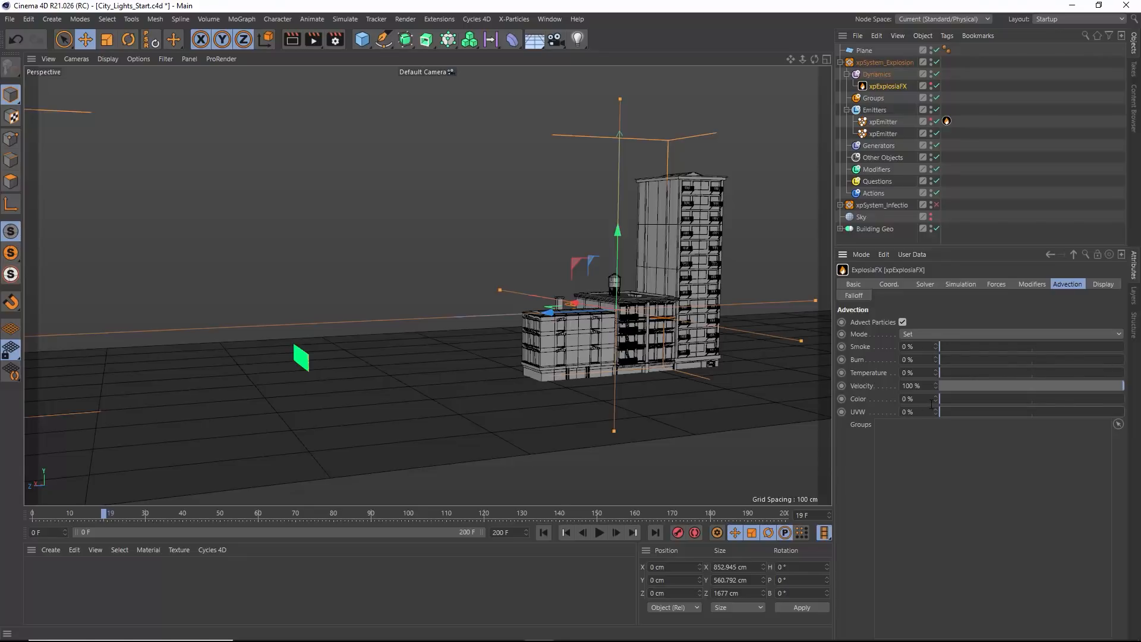
click(543, 533)
click(598, 534)
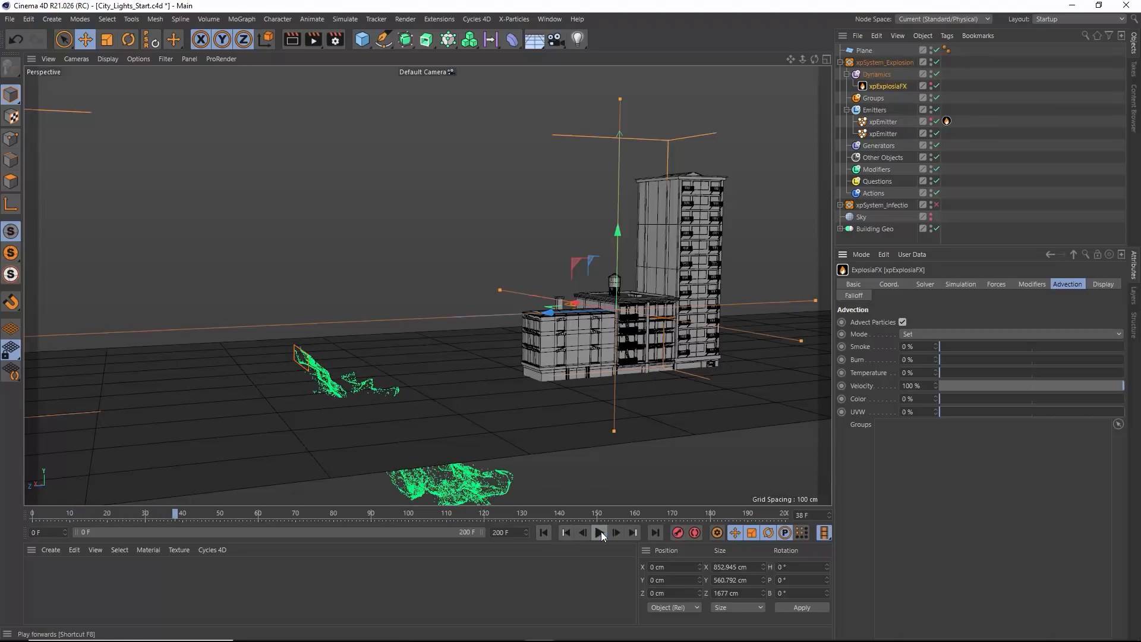
Replay the advected particle simulation from the start and view how the particles move from the side
click(544, 534)
click(600, 534)
click(599, 533)
alt+drag(584, 395, 541, 380)
click(544, 533)
click(599, 532)
click(599, 533)
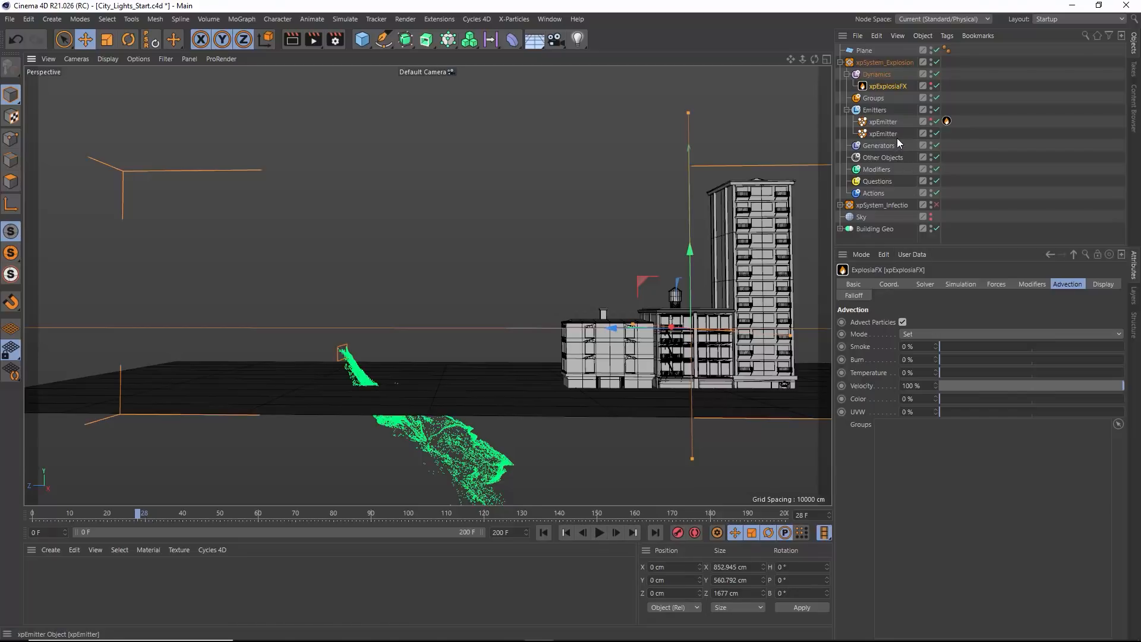
Exclude xpExplosiaFX from the particle modifiers of the tagged source xpEmitter and replay the simulation from the start
click(884, 122)
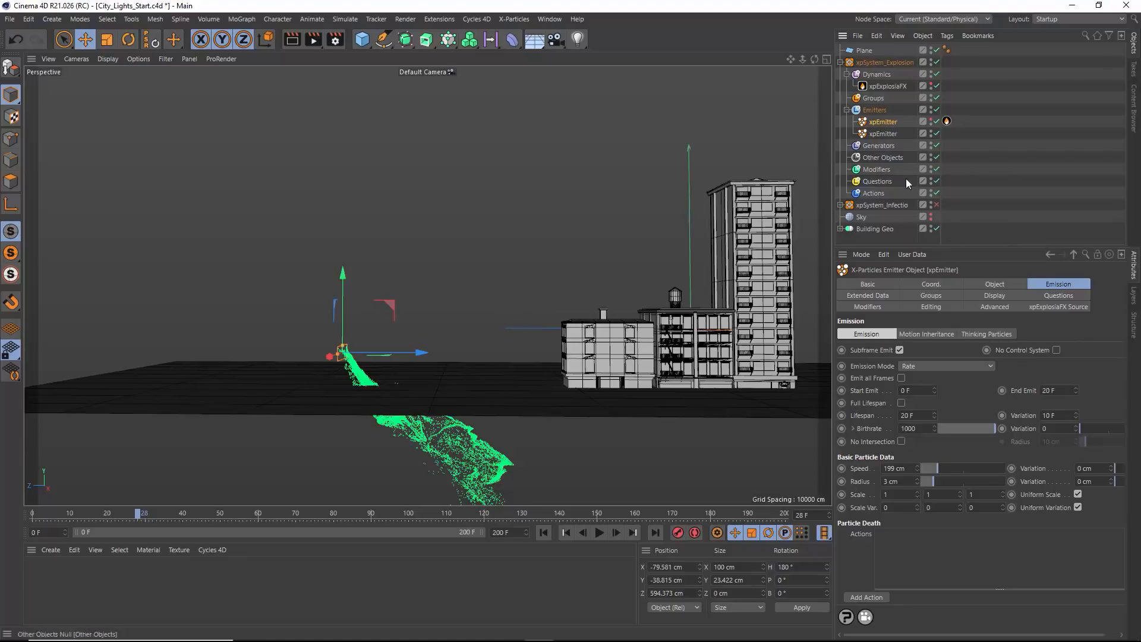
click(866, 306)
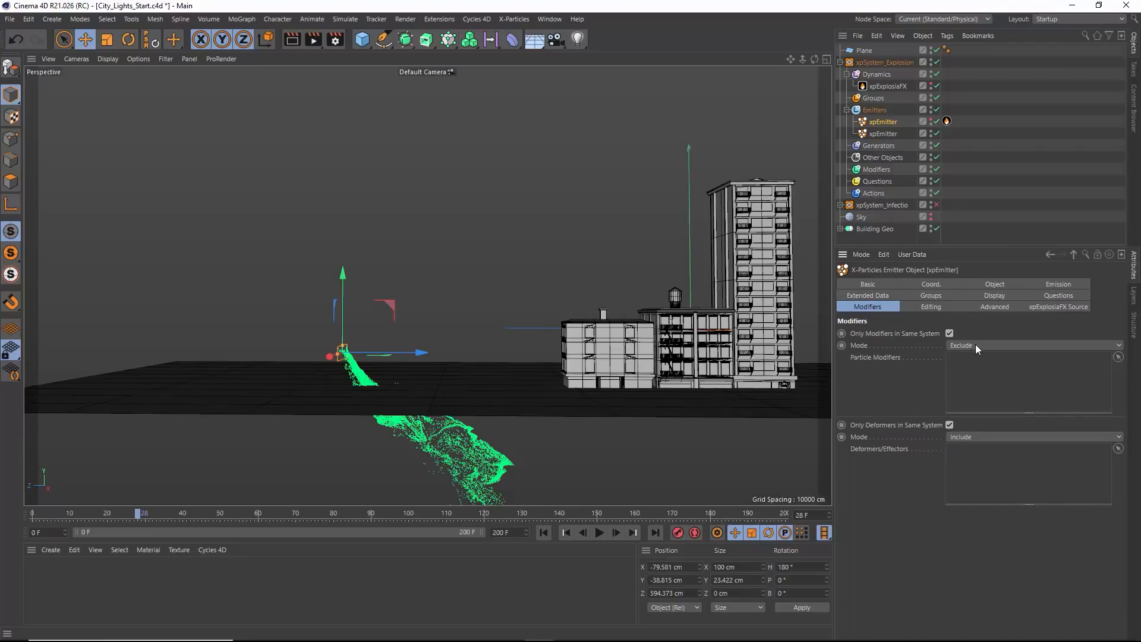
drag(893, 87, 971, 373)
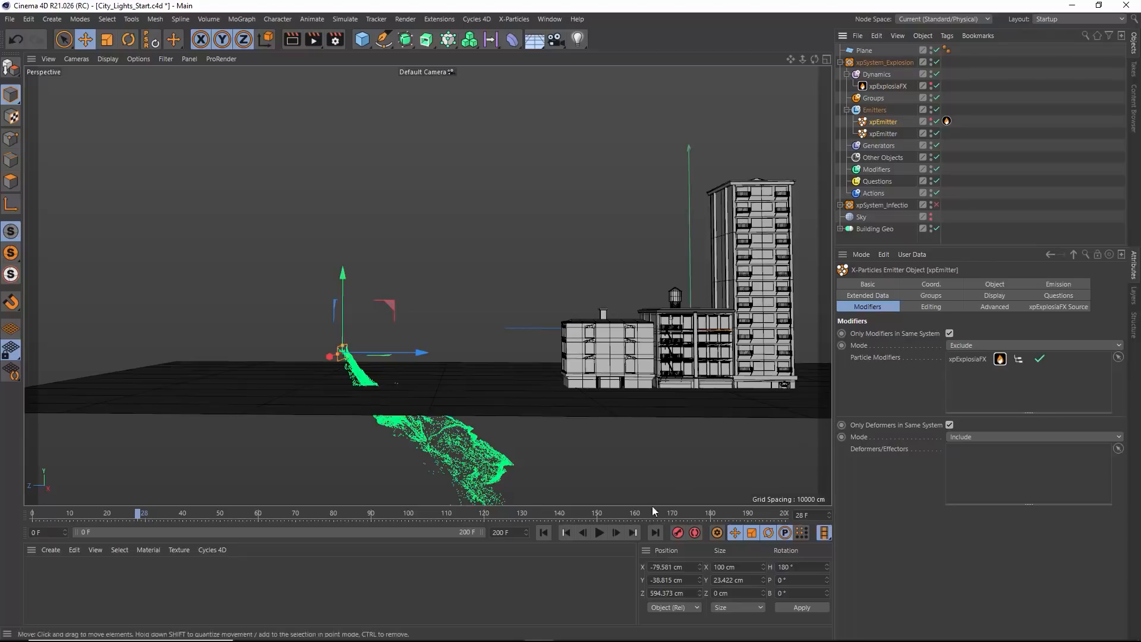
click(542, 532)
click(600, 533)
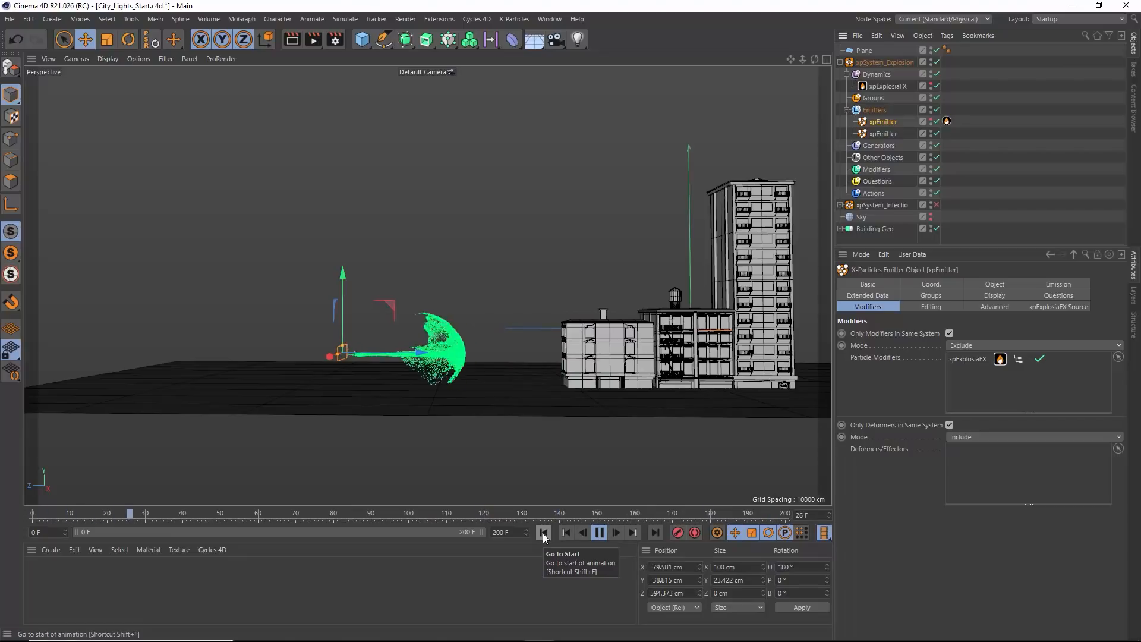
alt+middle_drag(609, 357, 594, 359)
mouse_move(593, 358)
alt+mouse_down()
mouse_move(576, 351)
mouse_move(600, 369)
mouse_move(615, 358)
alt+mouse_up()
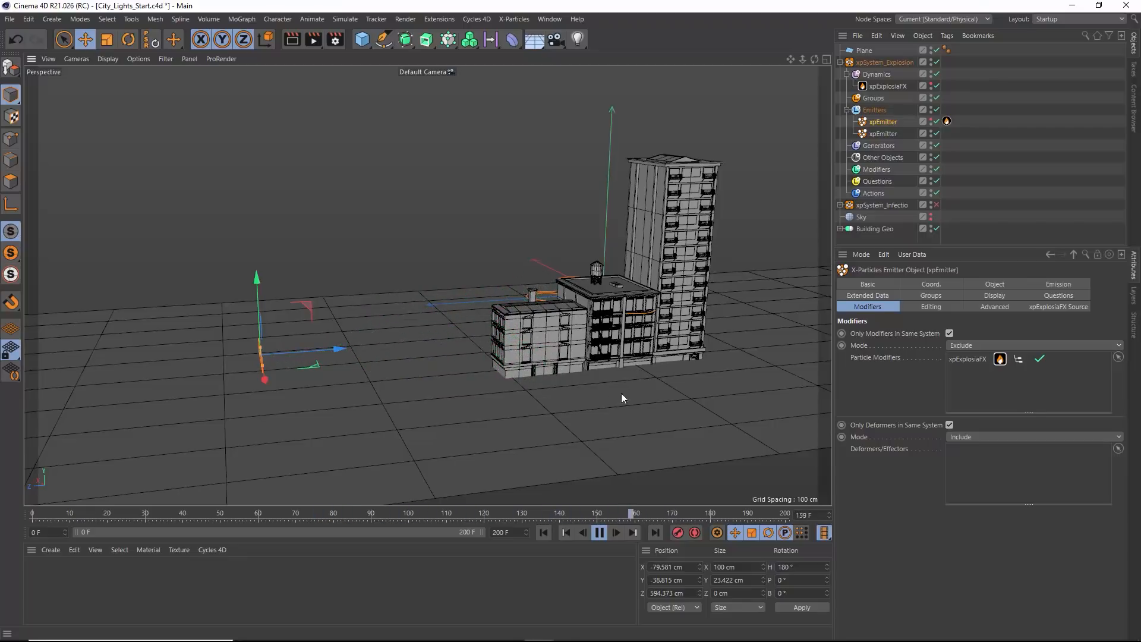
click(599, 533)
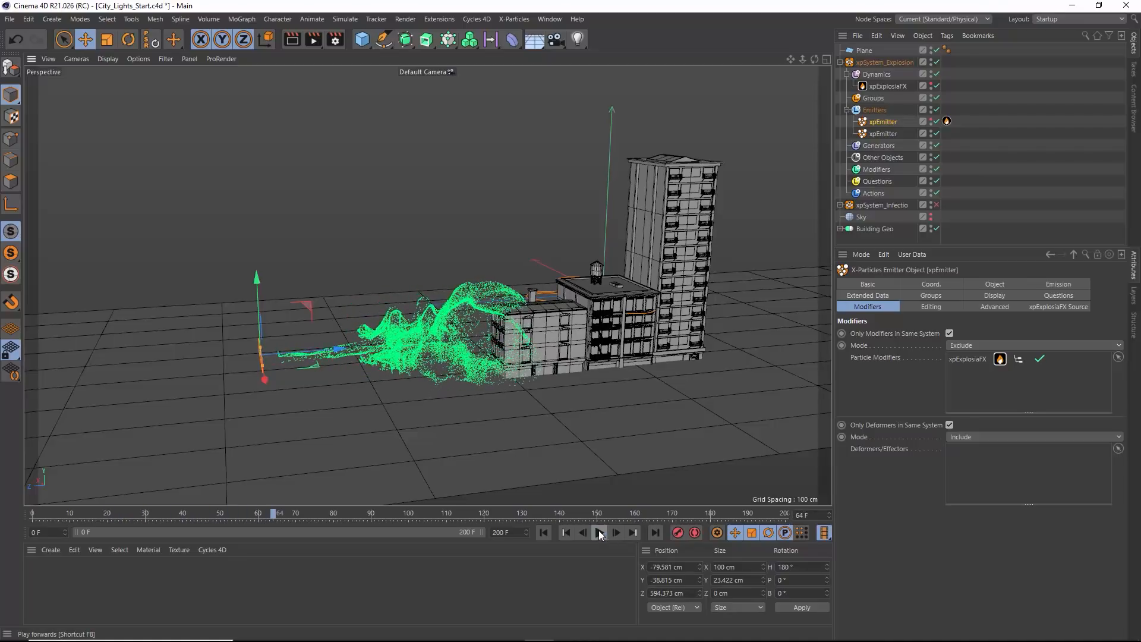
alt+drag(597, 356, 578, 353)
alt+middle_drag(580, 357, 547, 364)
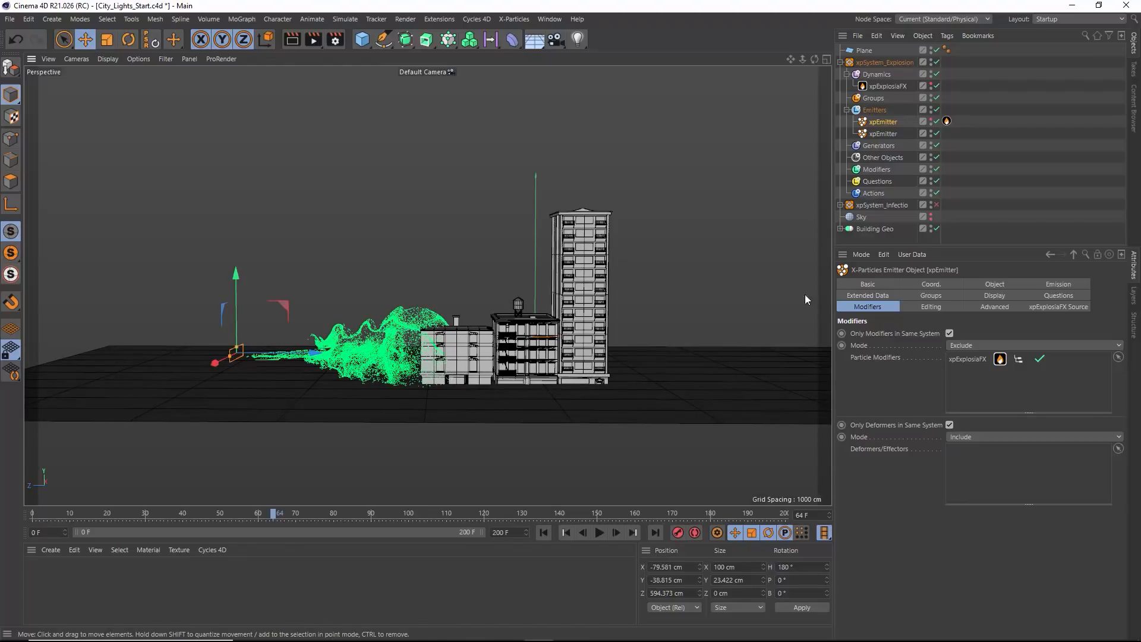
Enable the xpSystem_Infectio system and hide the Building Geo object in both the viewport and renders
drag(979, 248, 964, 328)
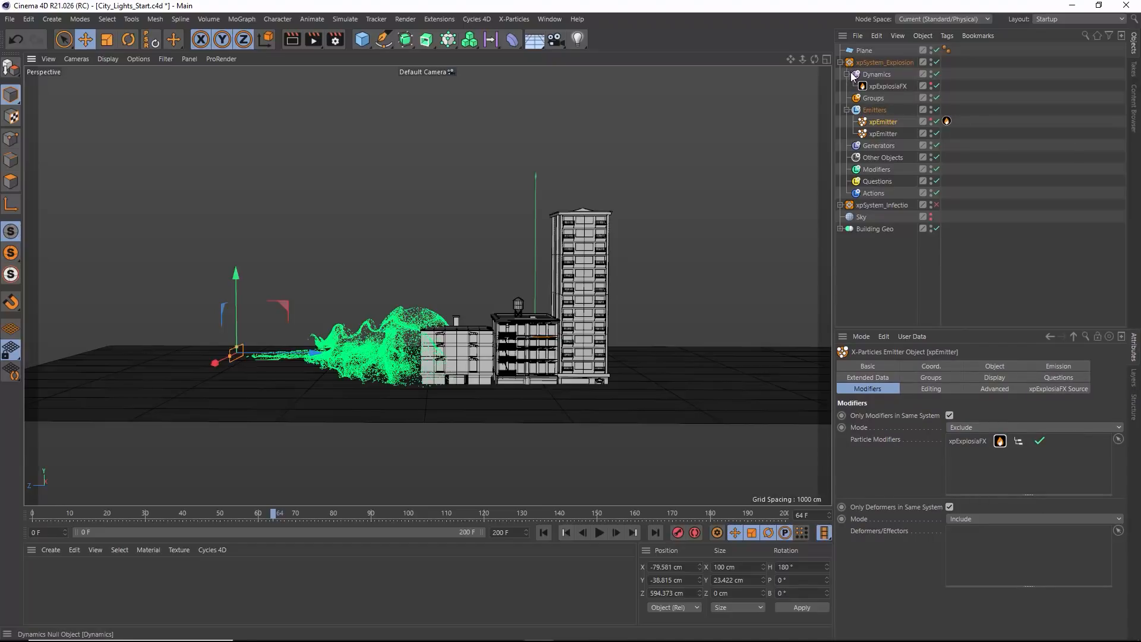
click(937, 204)
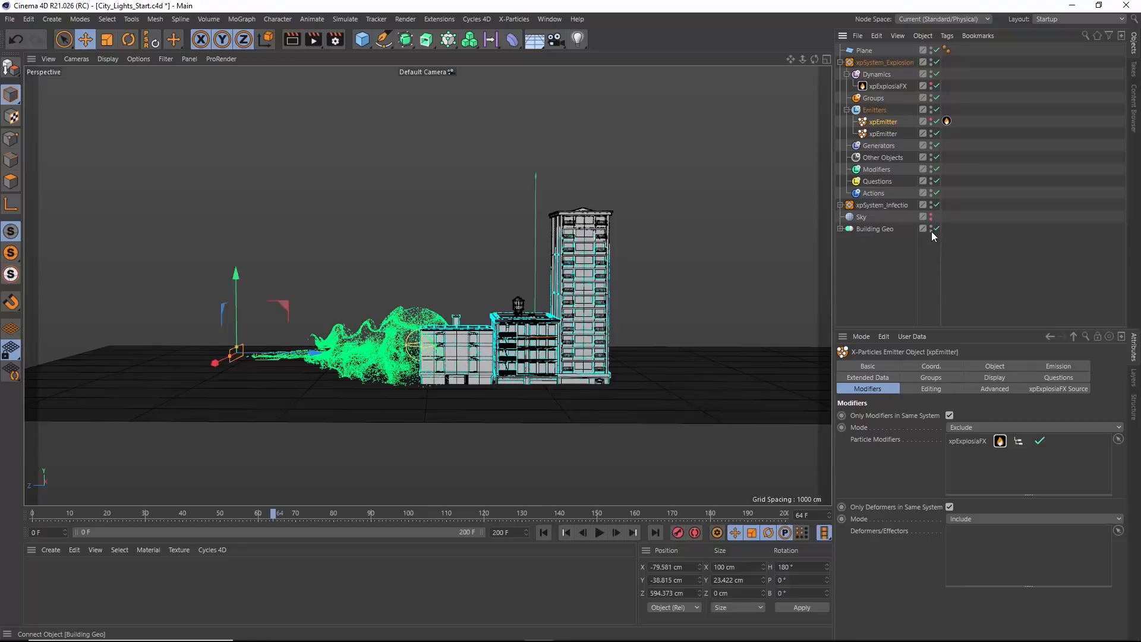
alt+click(930, 231)
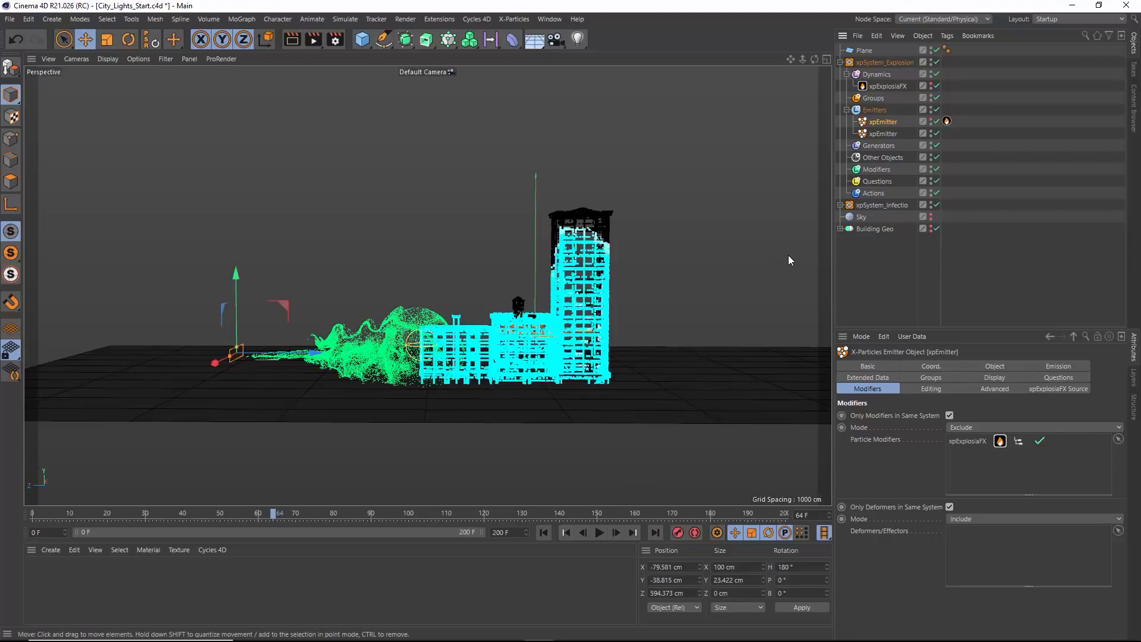
Expand the xpSystem_Infectio hierarchy and delete the xpSeedObject beneath the xpInfectio modifier
click(840, 205)
scroll(1119, 250, down, 2)
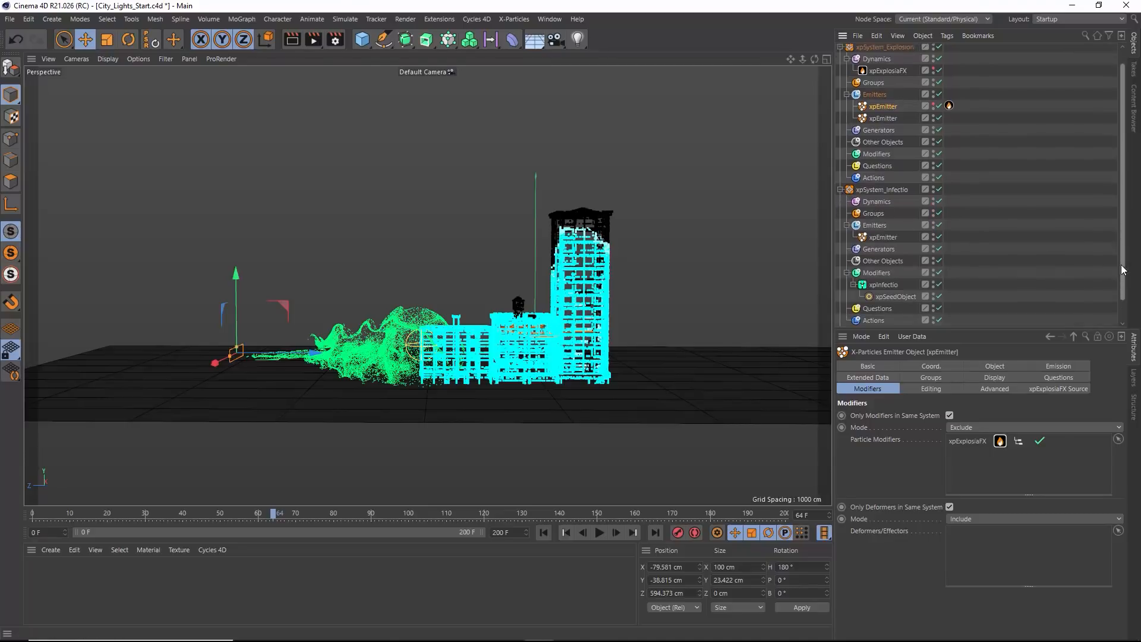
click(890, 273)
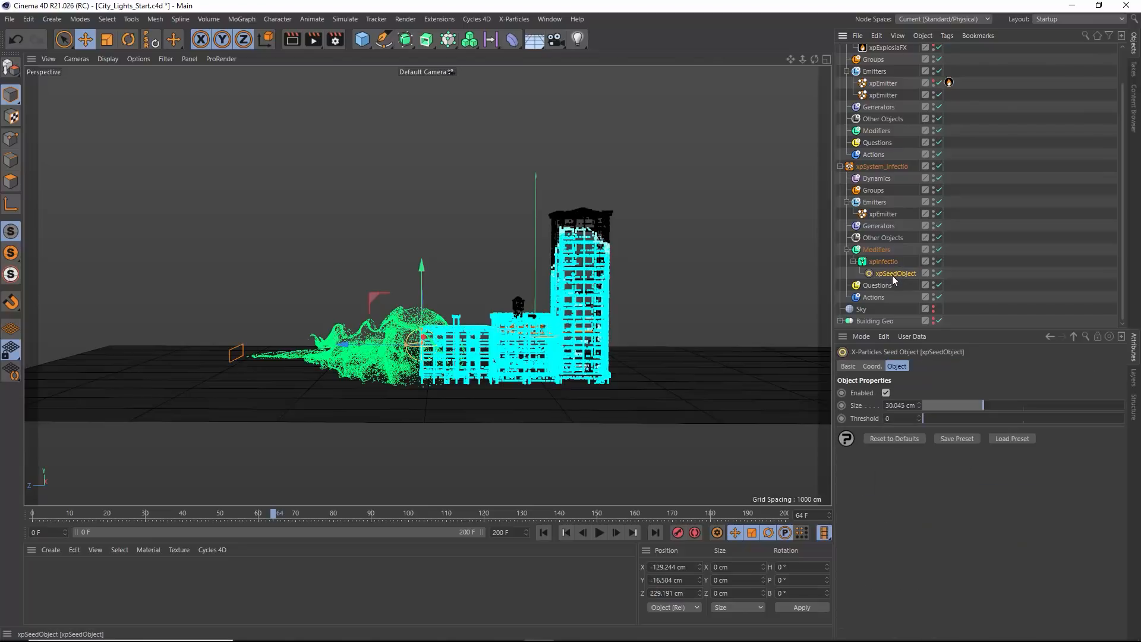
key(Delete)
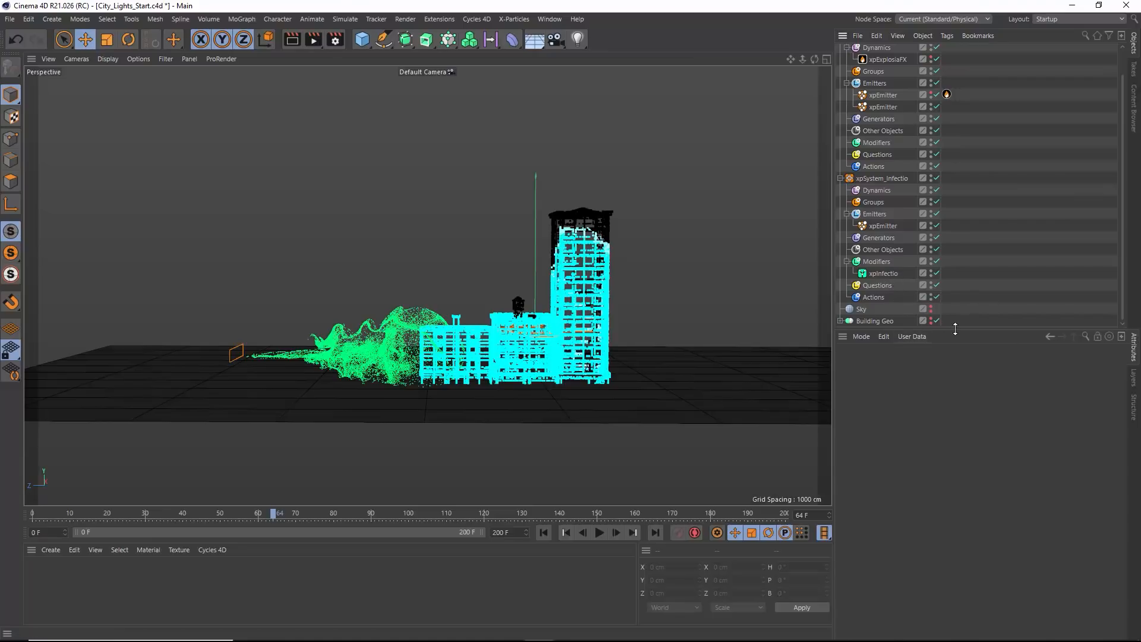
Add an xpOVDBMesher generator to the explosion system and use xpExplosiaFX as its source
drag(958, 331, 951, 440)
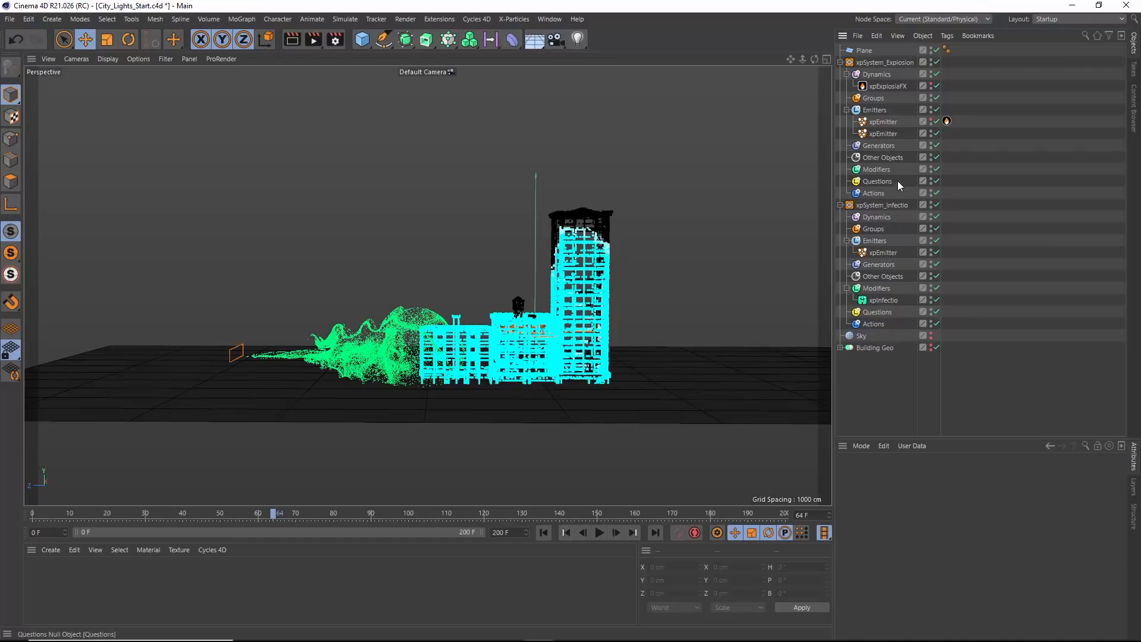
click(888, 146)
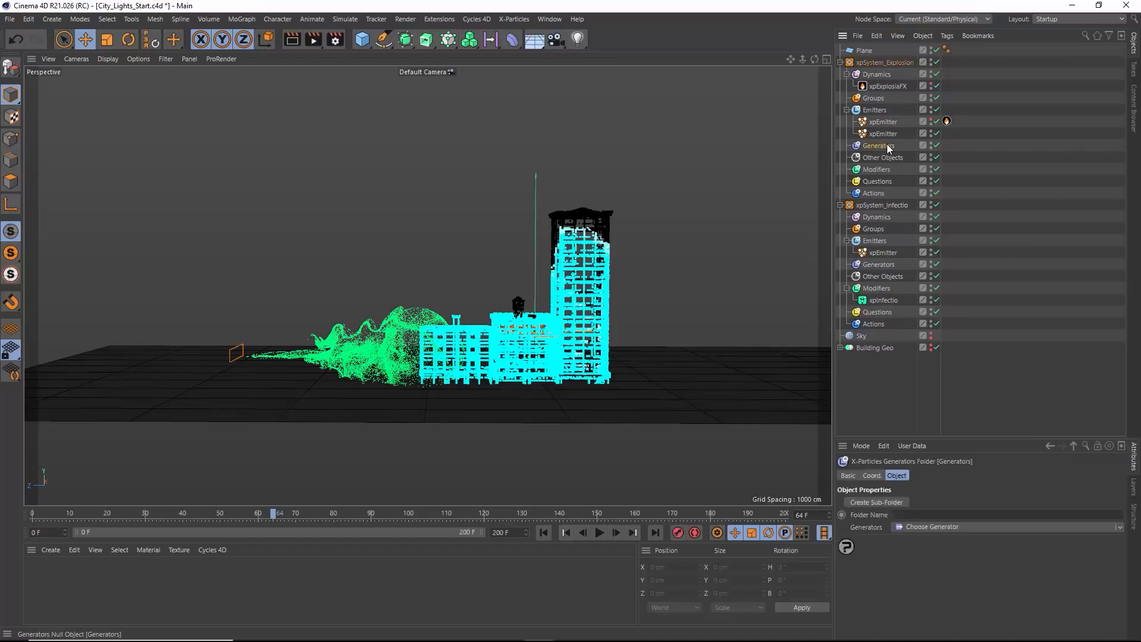
click(1121, 528)
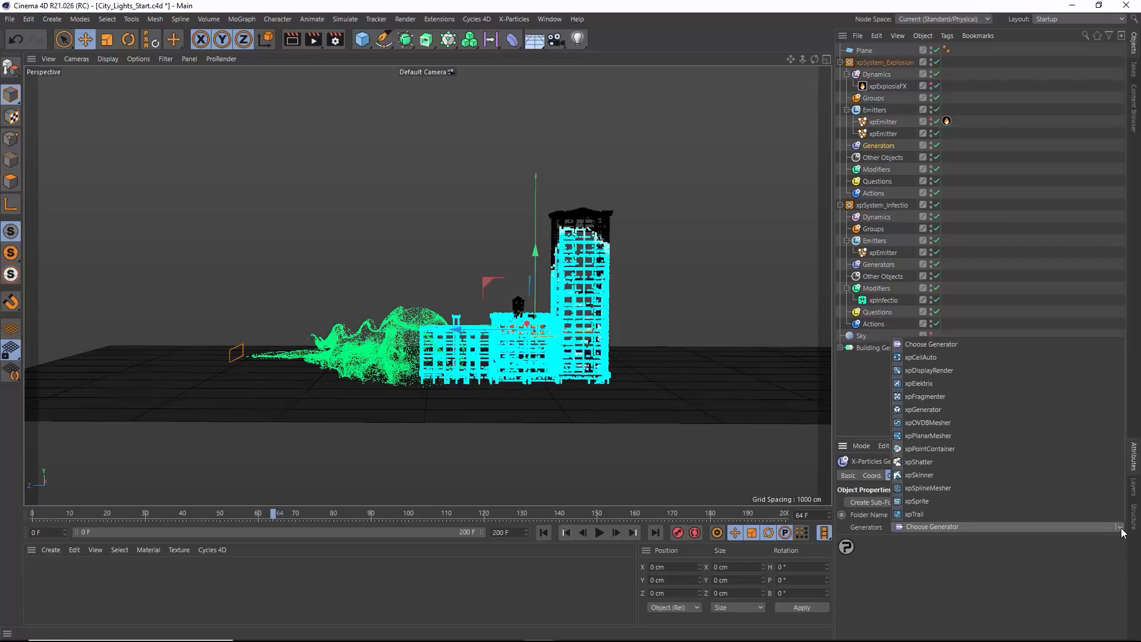
click(915, 423)
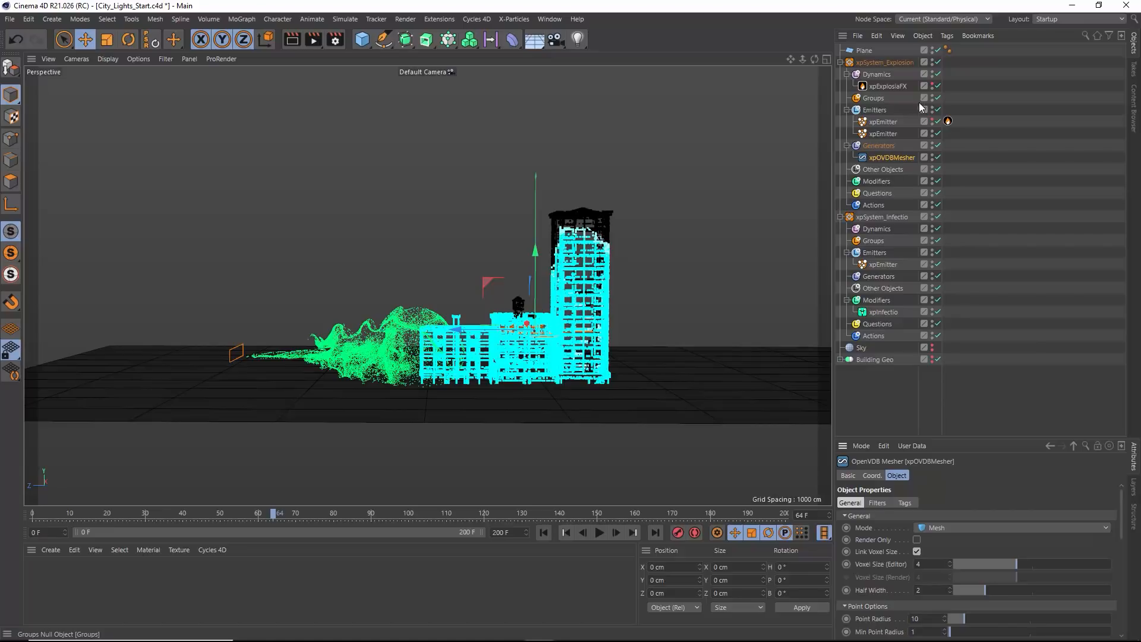
mouse_move(880, 87)
mouse_down()
mouse_move(906, 141)
mouse_move(896, 306)
mouse_move(887, 88)
mouse_up()
drag(980, 437, 980, 185)
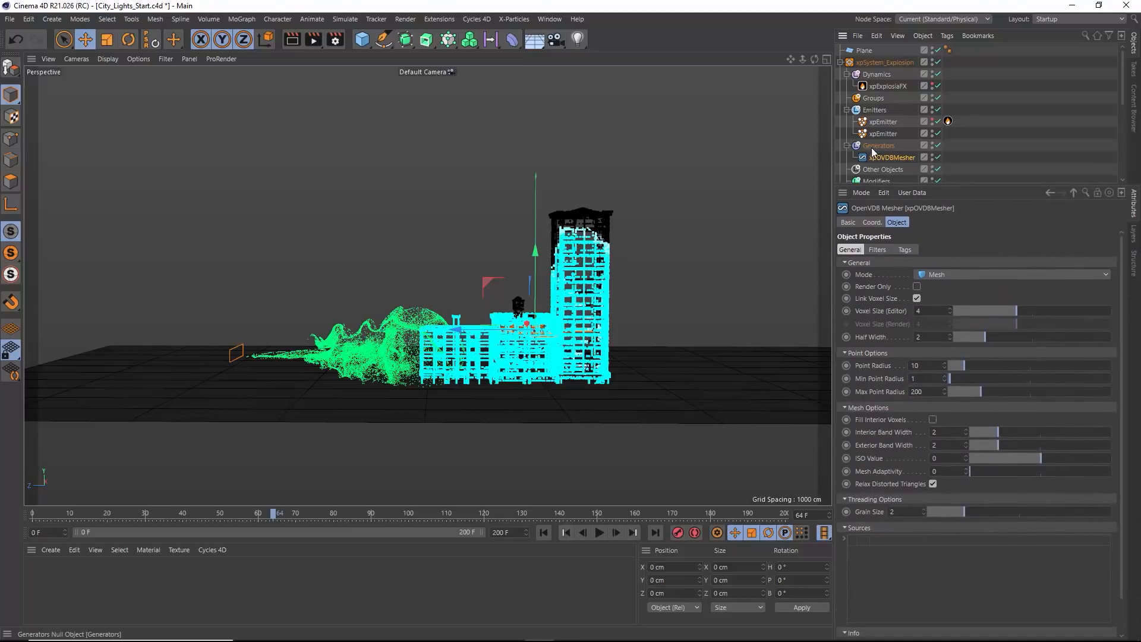
drag(889, 87, 938, 562)
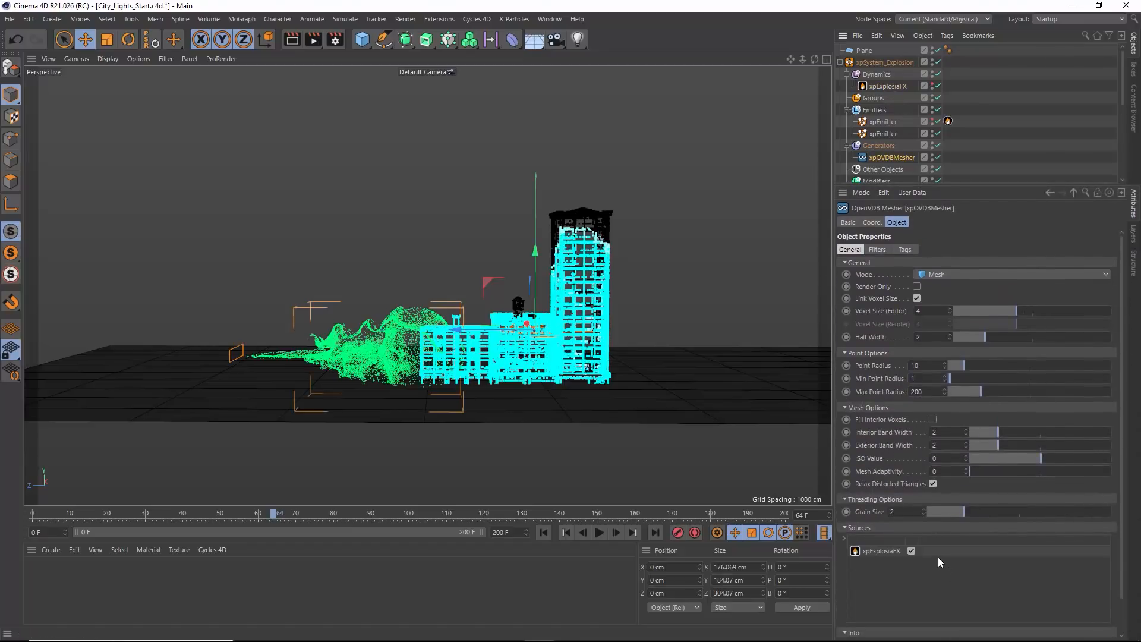
Set the xpOVDBMesher's editor voxel size to 8 and play the meshed explosion from the start
drag(941, 312, 904, 322)
text(8)
key(Return)
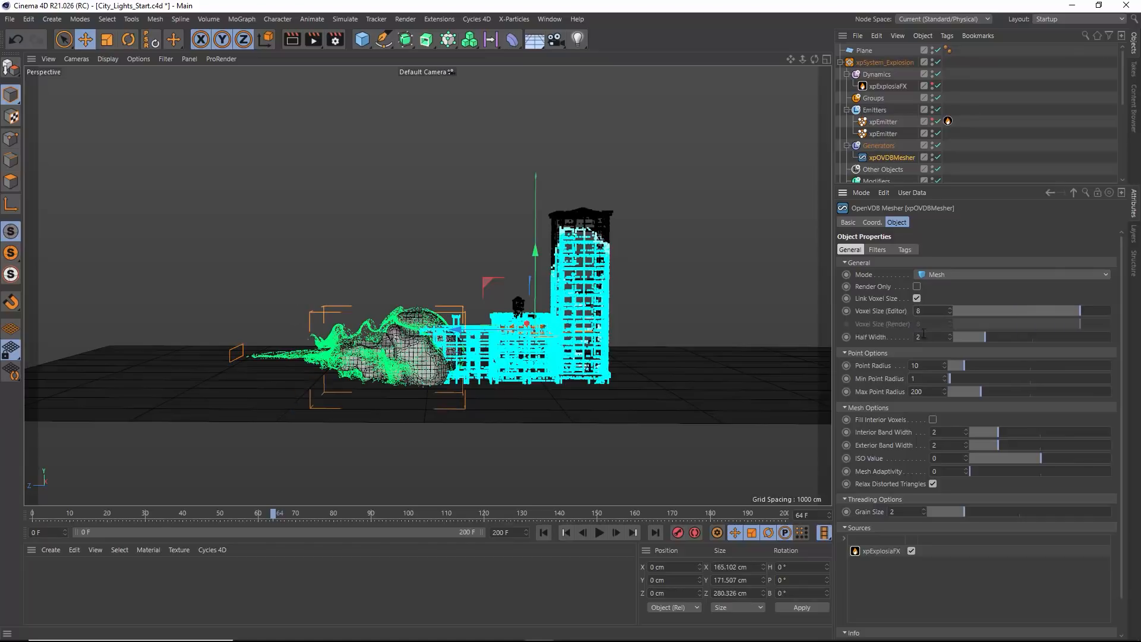
click(544, 533)
click(600, 532)
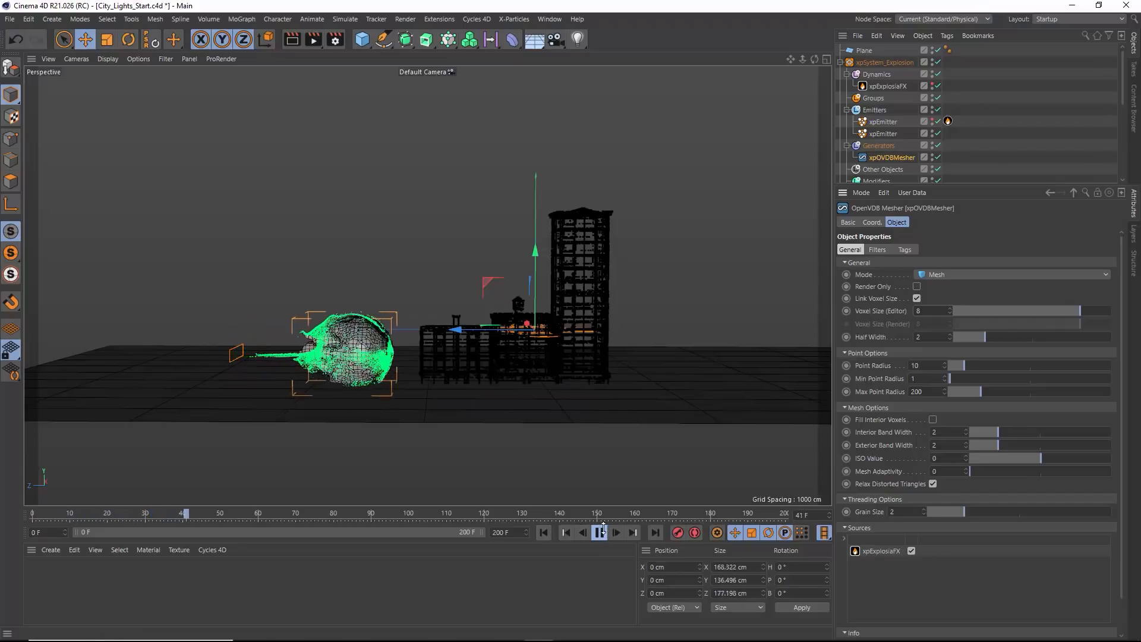
click(599, 532)
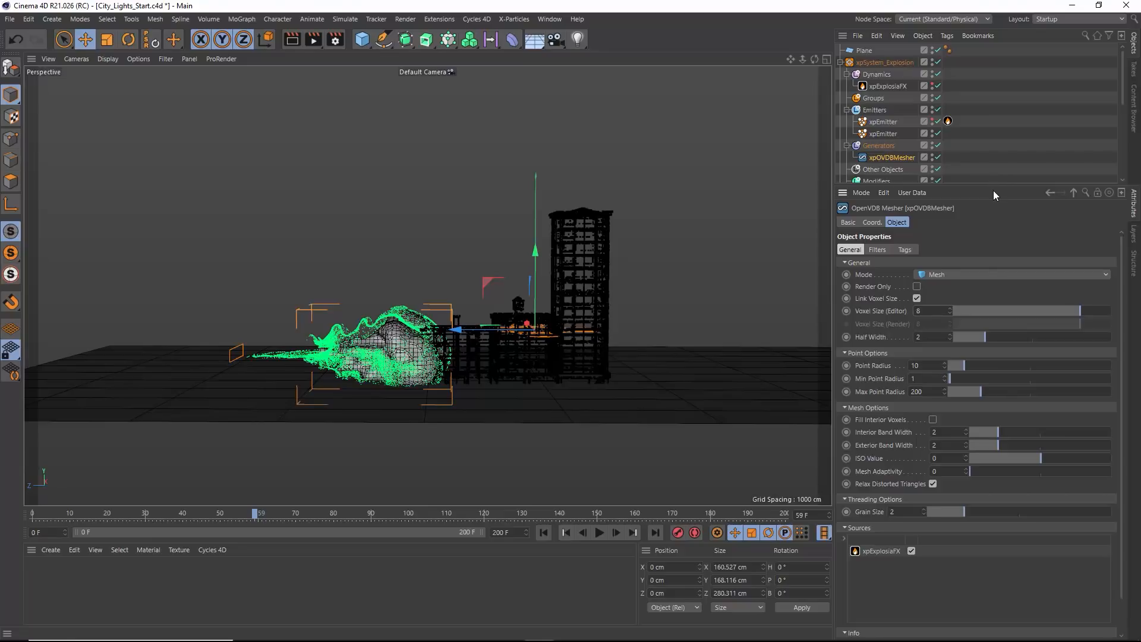
Add a question to the xpEmitter in the xpSystem_Infectio system
drag(994, 189, 928, 420)
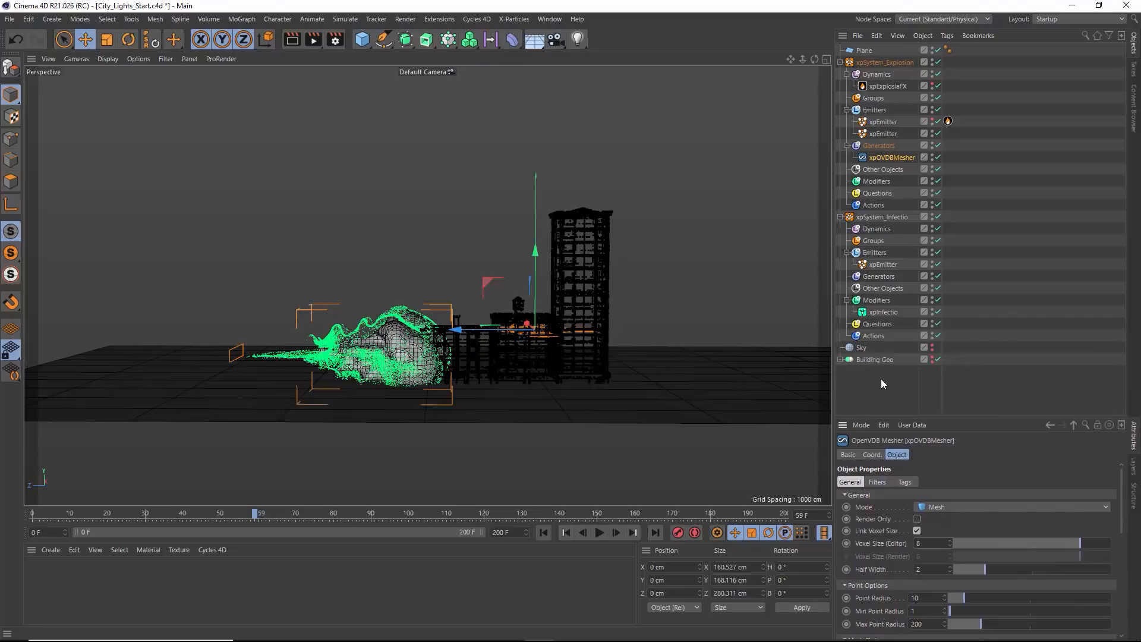
click(886, 263)
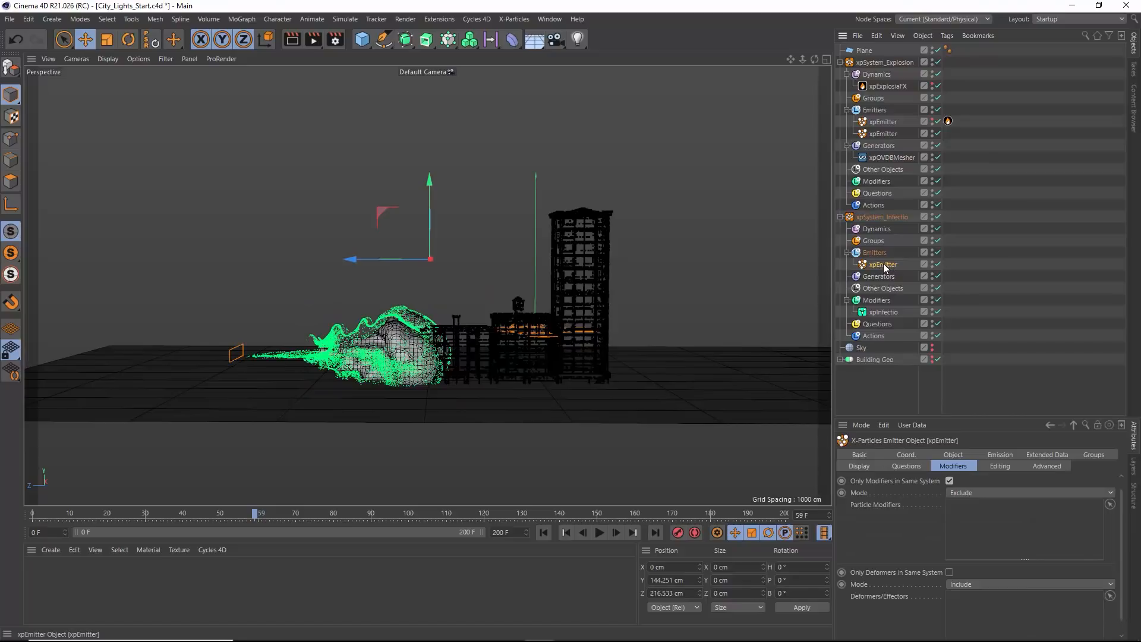
drag(991, 417, 957, 264)
click(918, 311)
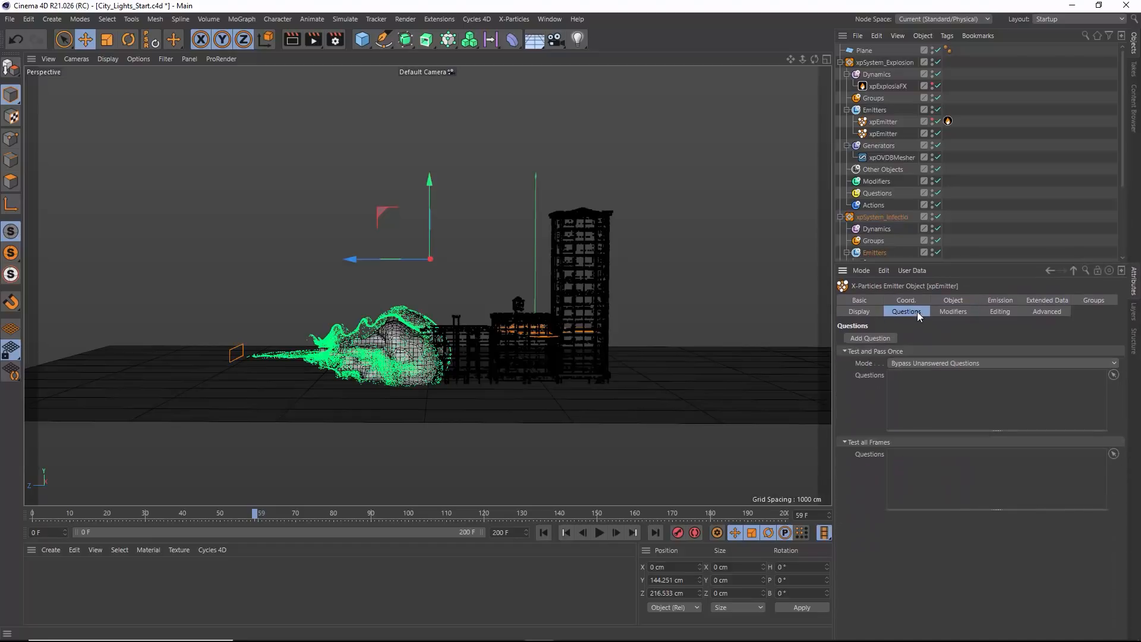
click(885, 337)
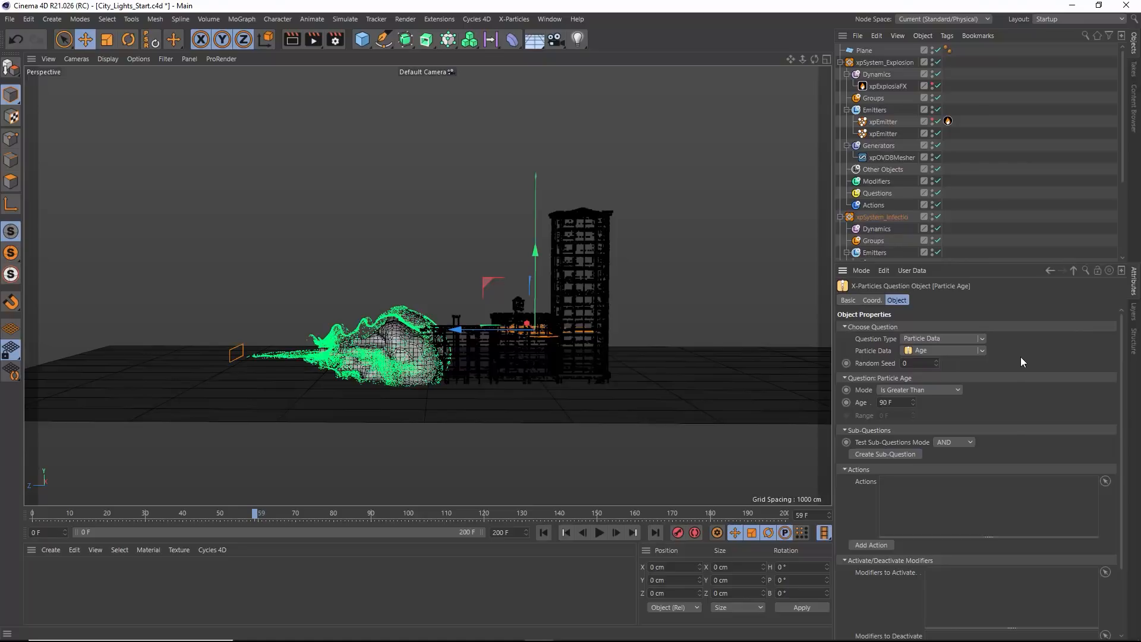
Change the new question's type to Particle Position and choose Inside Volume as its test
click(982, 338)
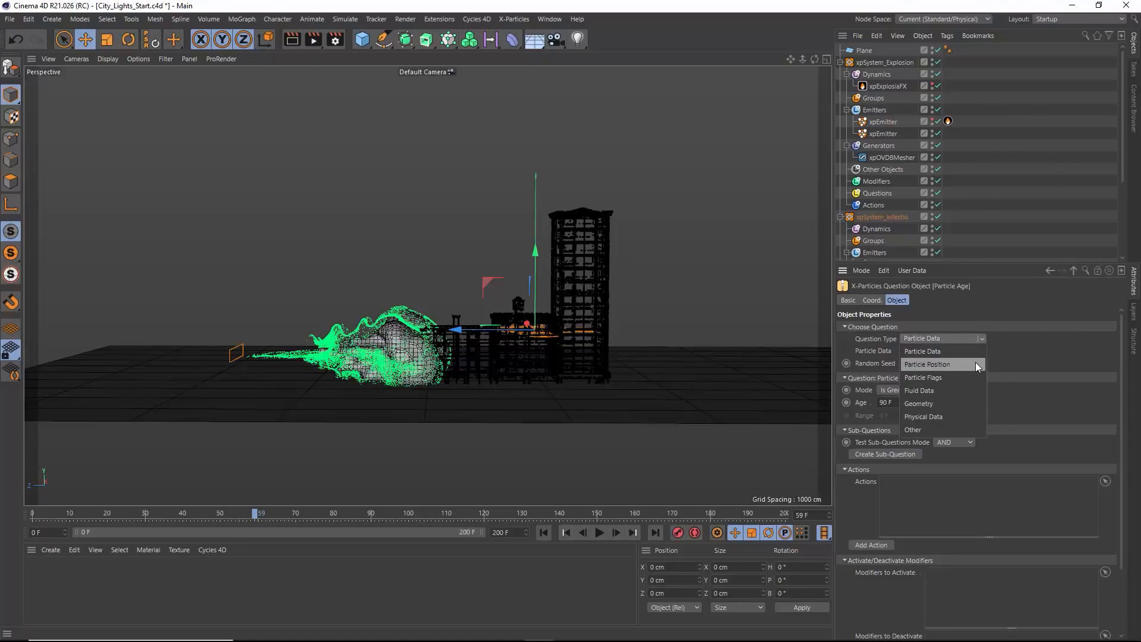
click(1020, 345)
click(982, 351)
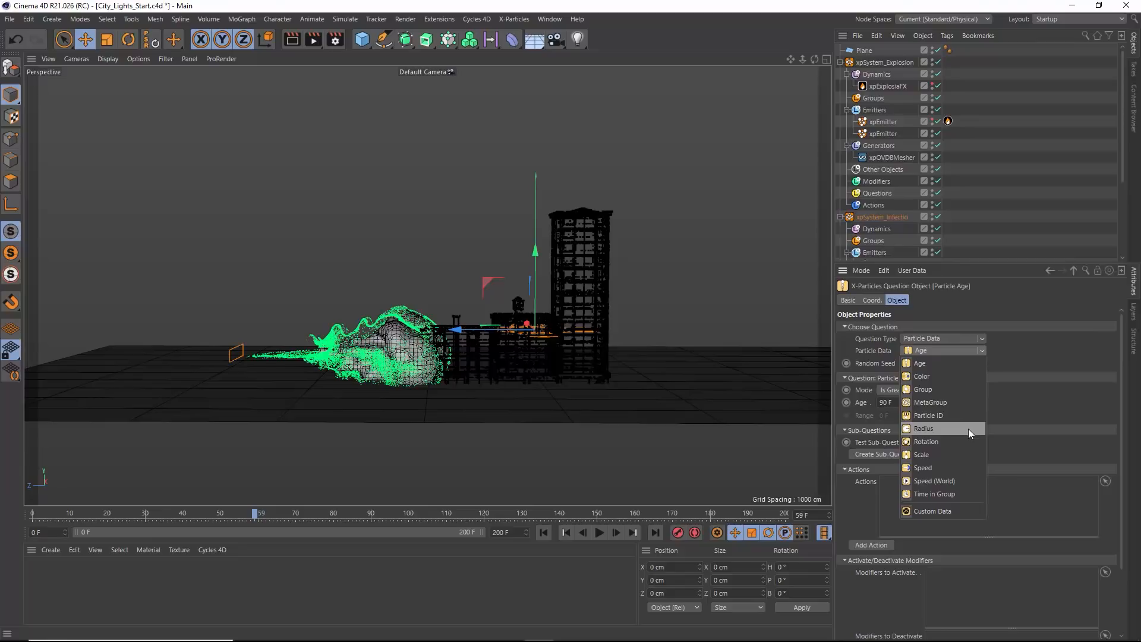
click(1005, 354)
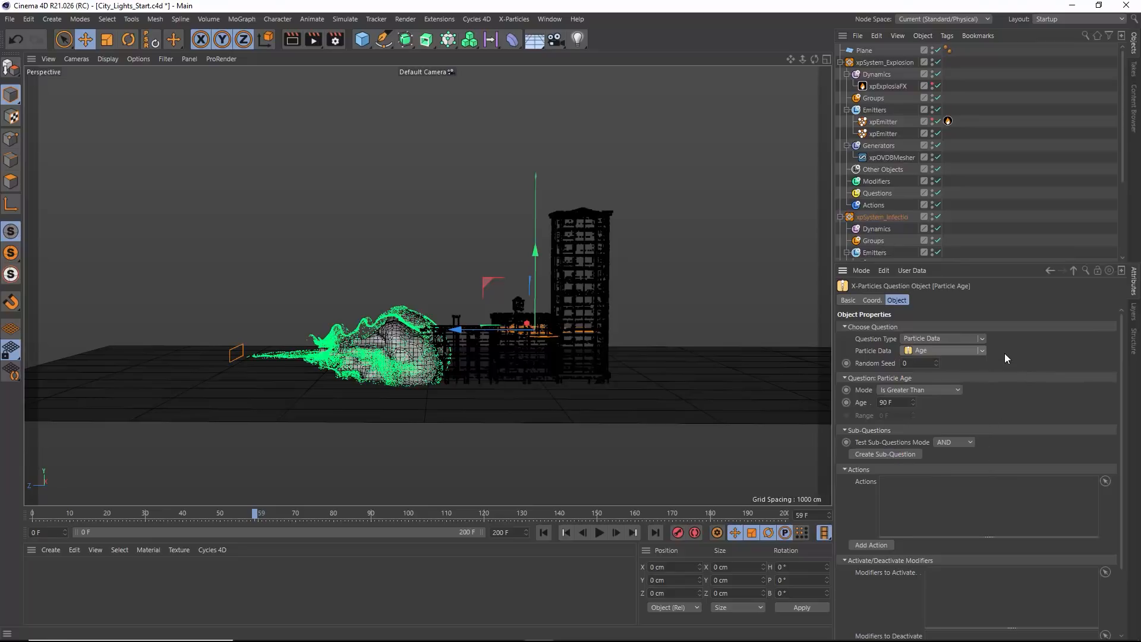
click(983, 338)
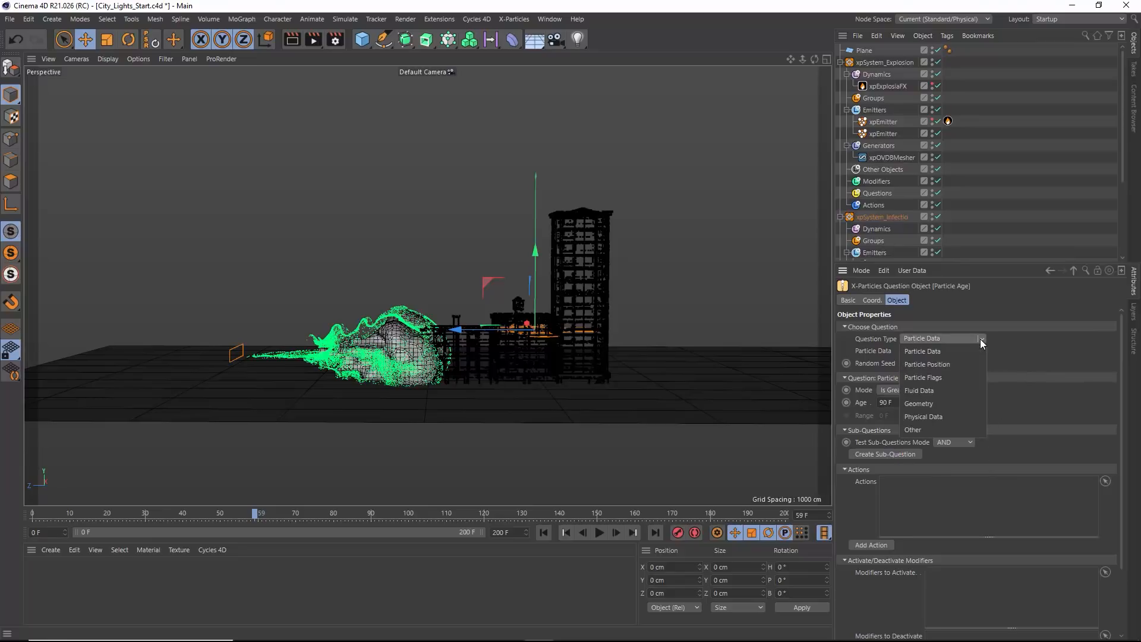
click(944, 363)
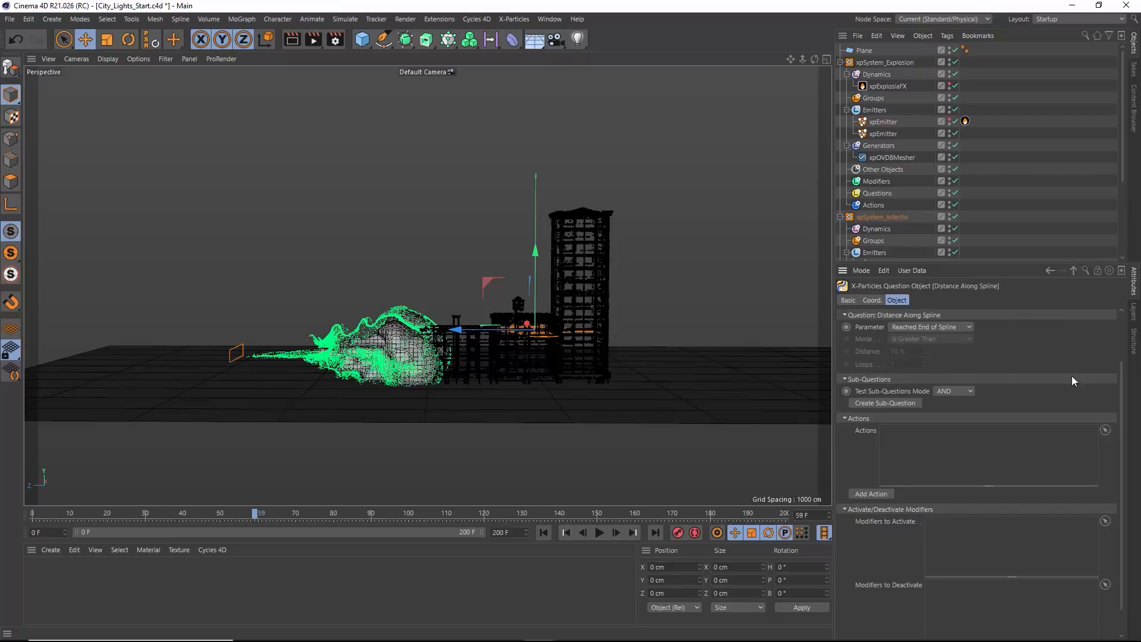
scroll(1029, 366, up, 2)
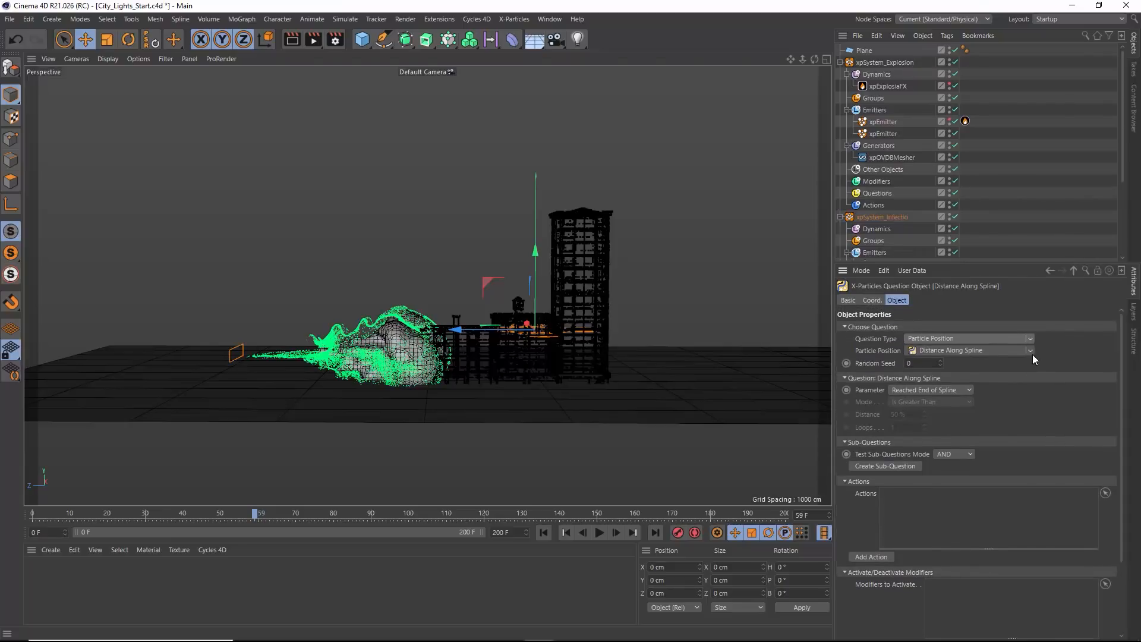
click(1032, 354)
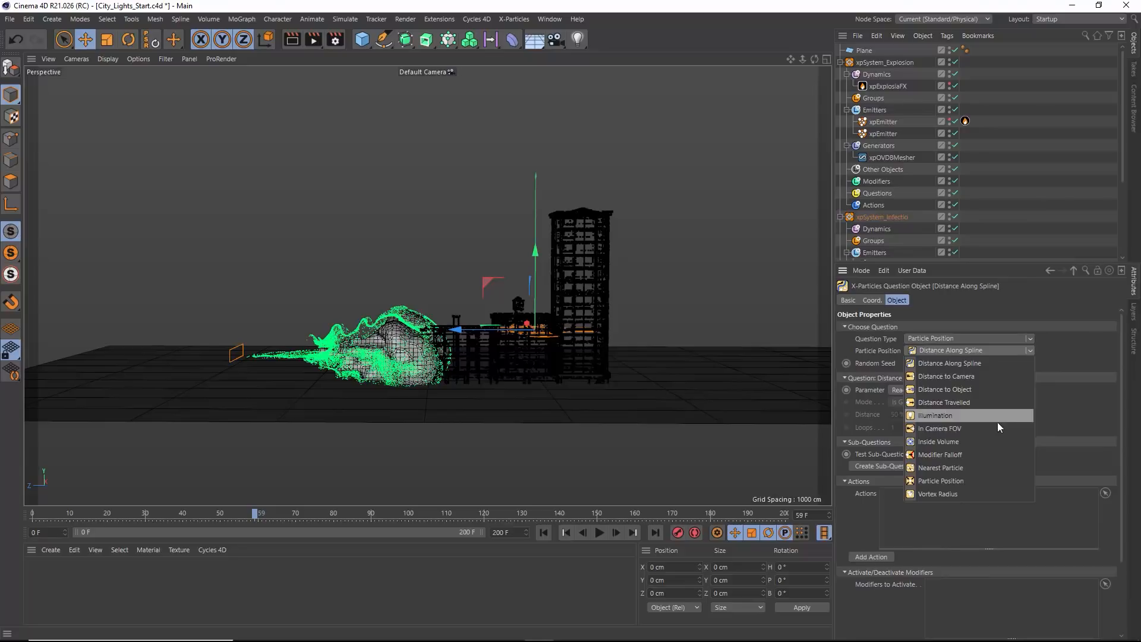
click(953, 443)
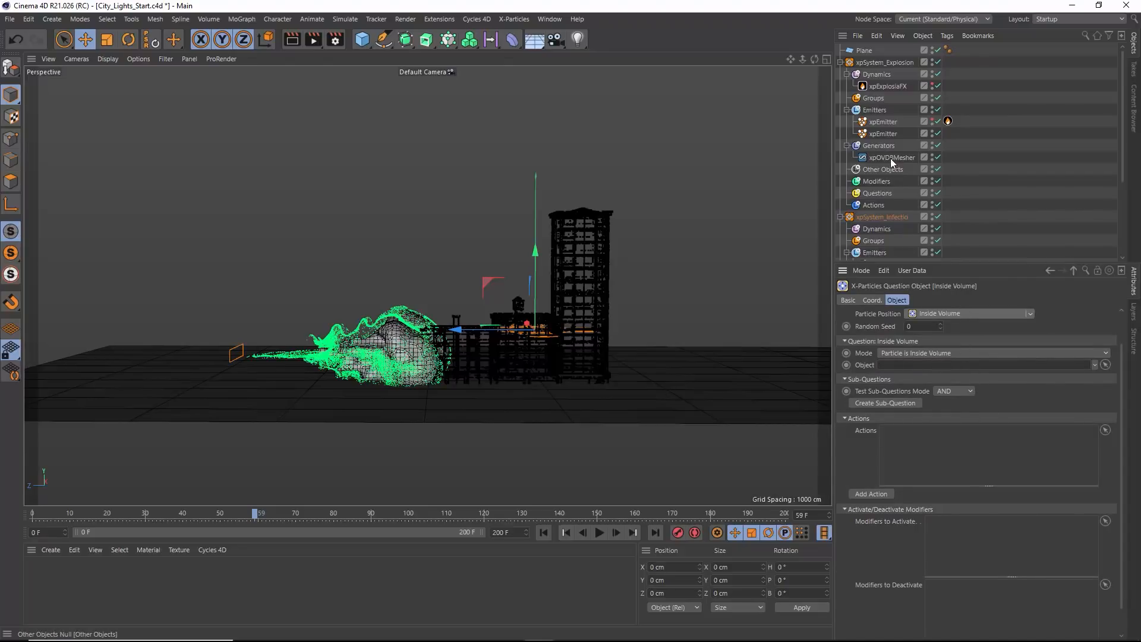
Use the xpOVDBMesher as the Inside Volume question's object and add an action to the question
drag(891, 158, 918, 365)
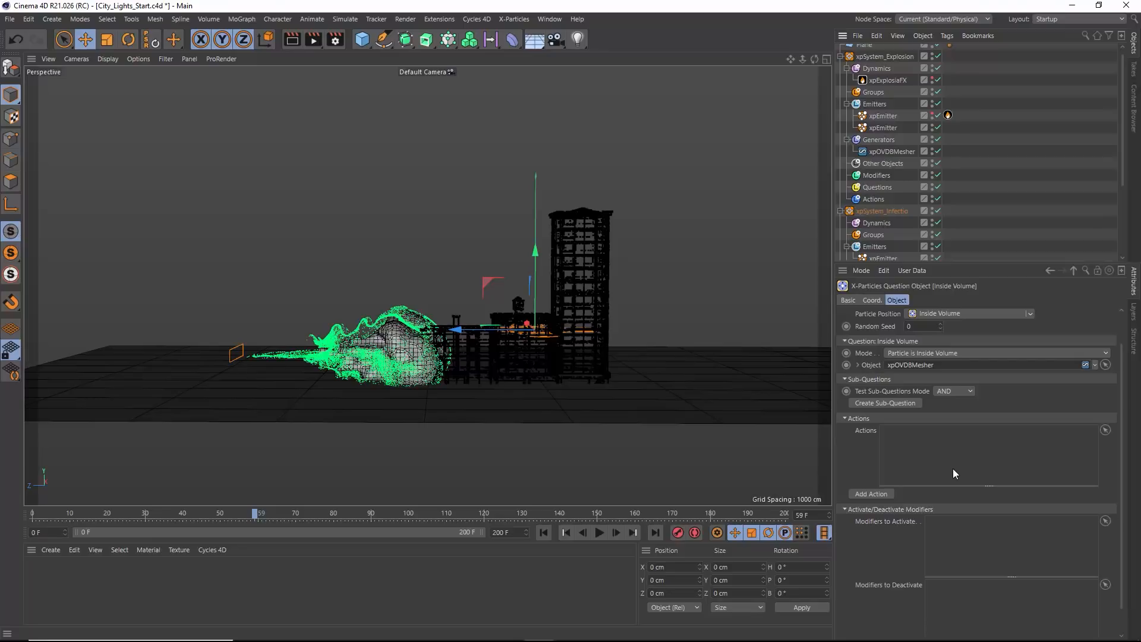
click(880, 495)
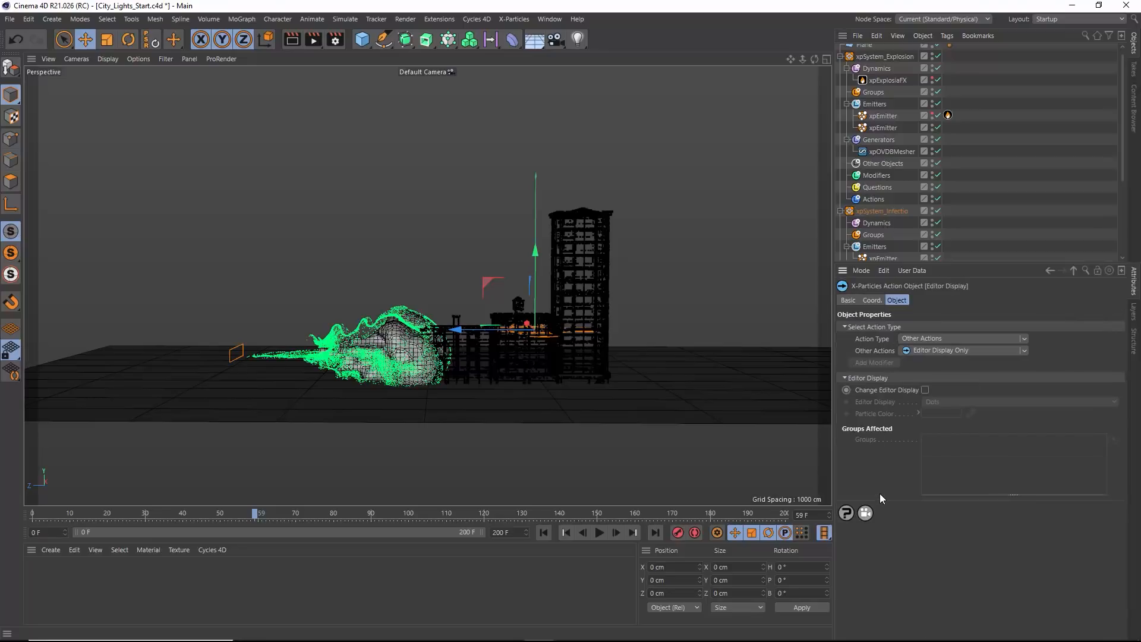
Enable the action's editor display change and set the particle display to Squares
click(925, 390)
click(942, 402)
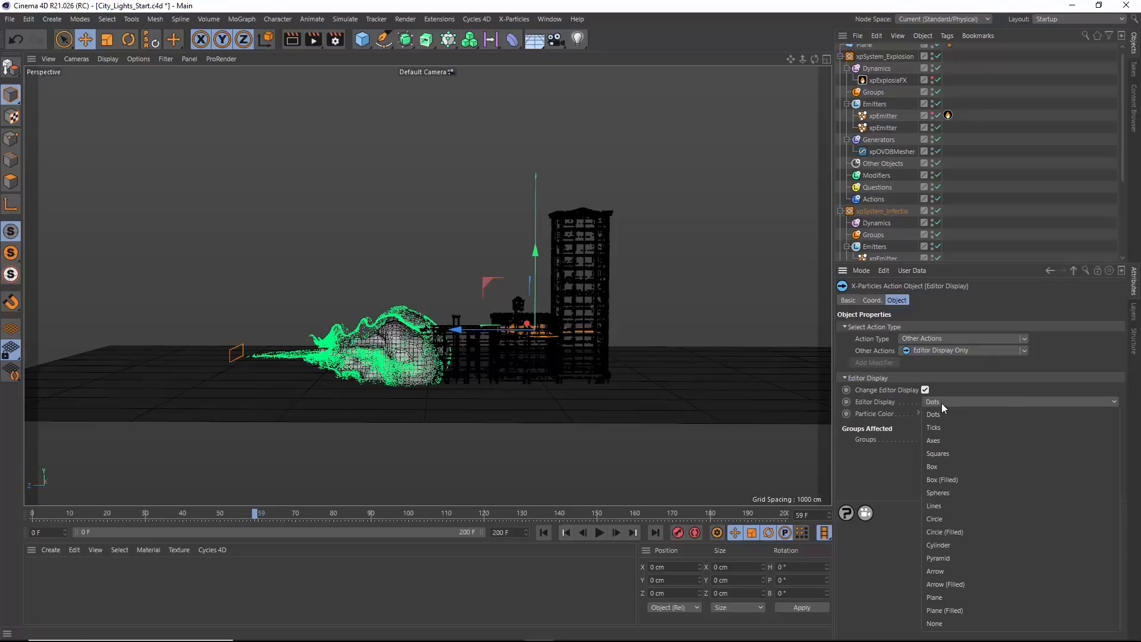
click(950, 453)
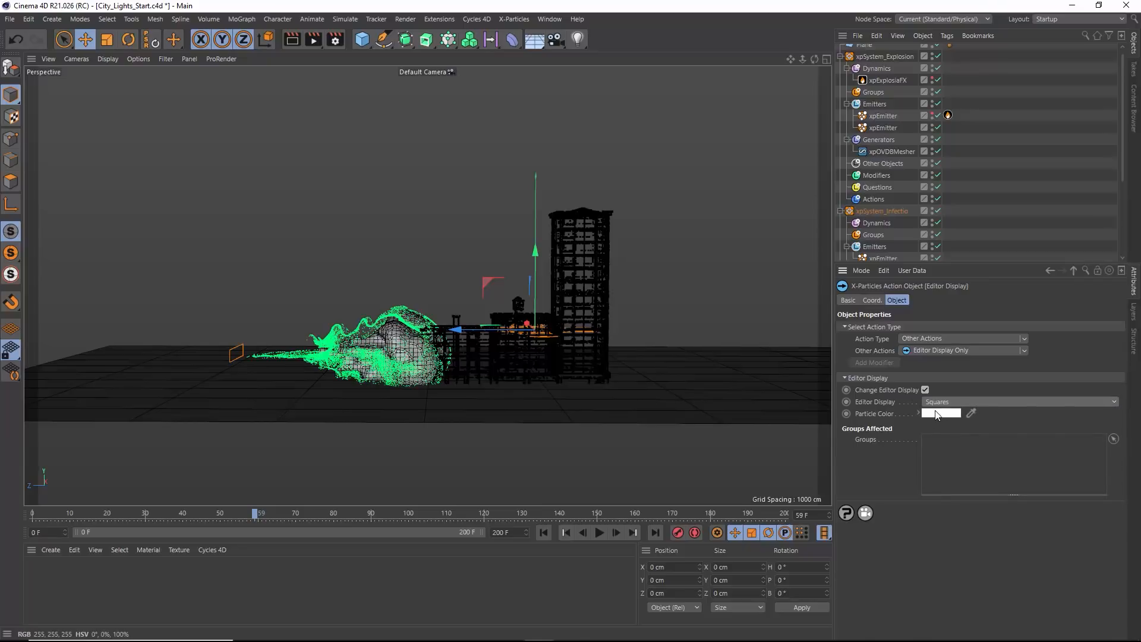
Play the simulation from the start, pause as the explosion reaches the buildings, and examine which building particles trigger the action
click(544, 532)
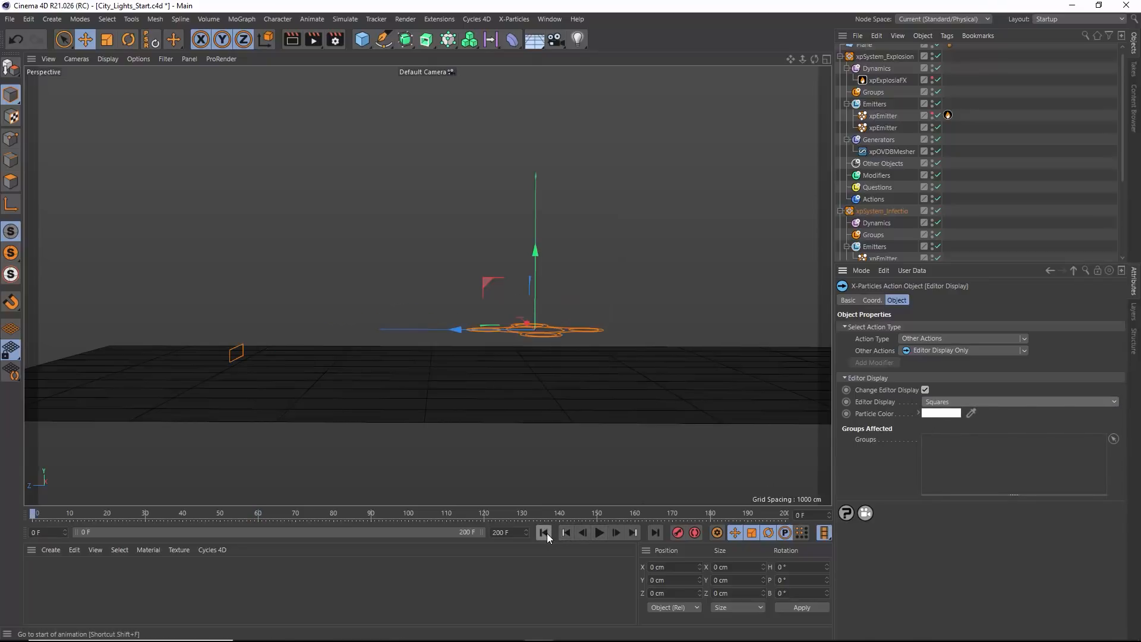
click(599, 533)
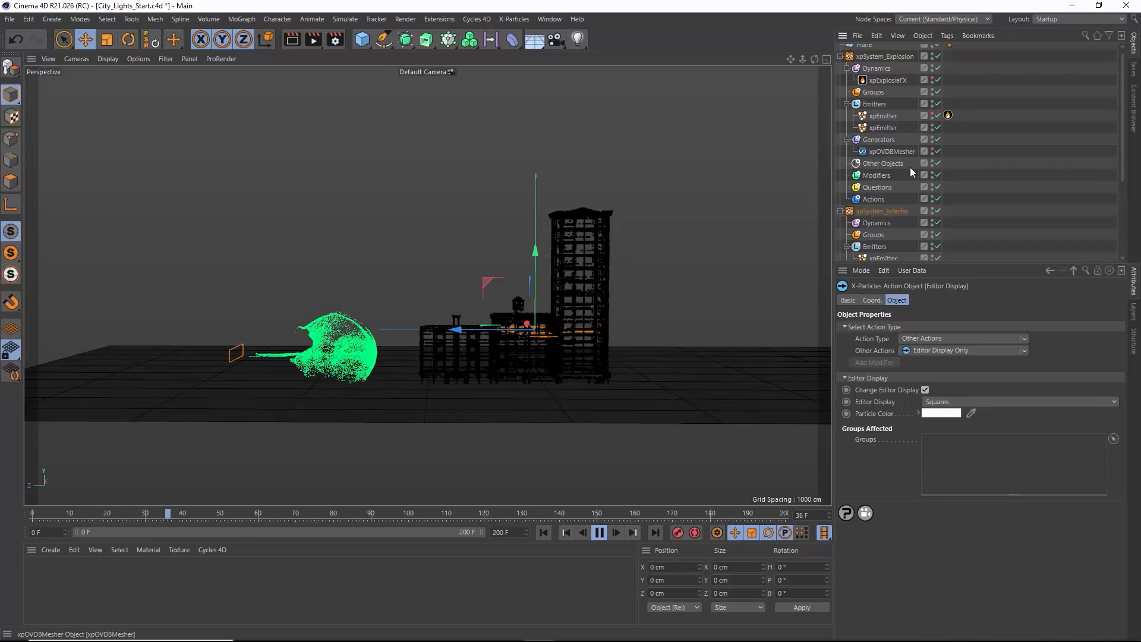
click(599, 534)
mouse_move(437, 363)
alt+mouse_down()
mouse_move(459, 368)
mouse_move(437, 358)
alt+mouse_up()
alt+right_drag(437, 358, 547, 333)
alt+drag(424, 353, 448, 358)
alt+right_drag(448, 358, 390, 381)
alt+drag(443, 388, 458, 391)
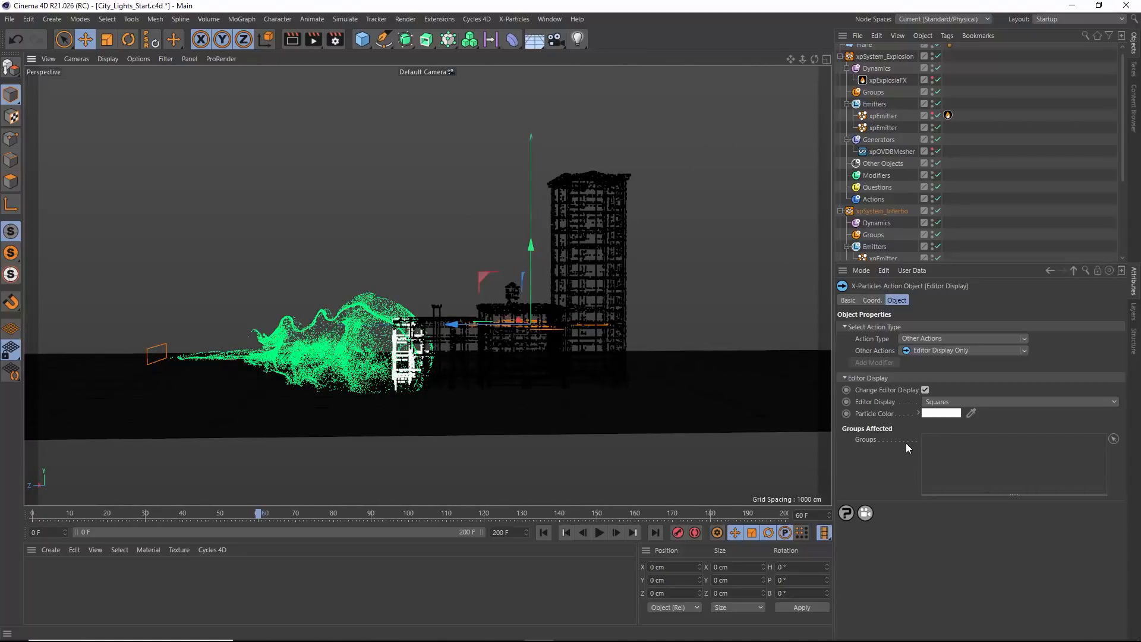
Disable the action's editor display change and make it a direct action of type Change Infectio
click(923, 392)
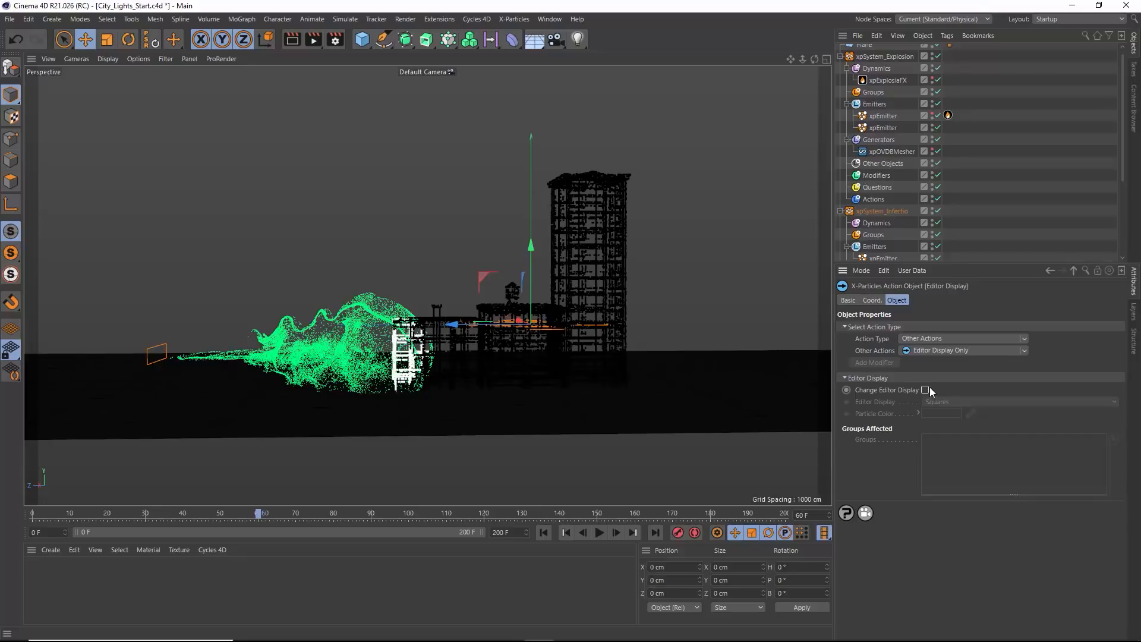
click(1025, 339)
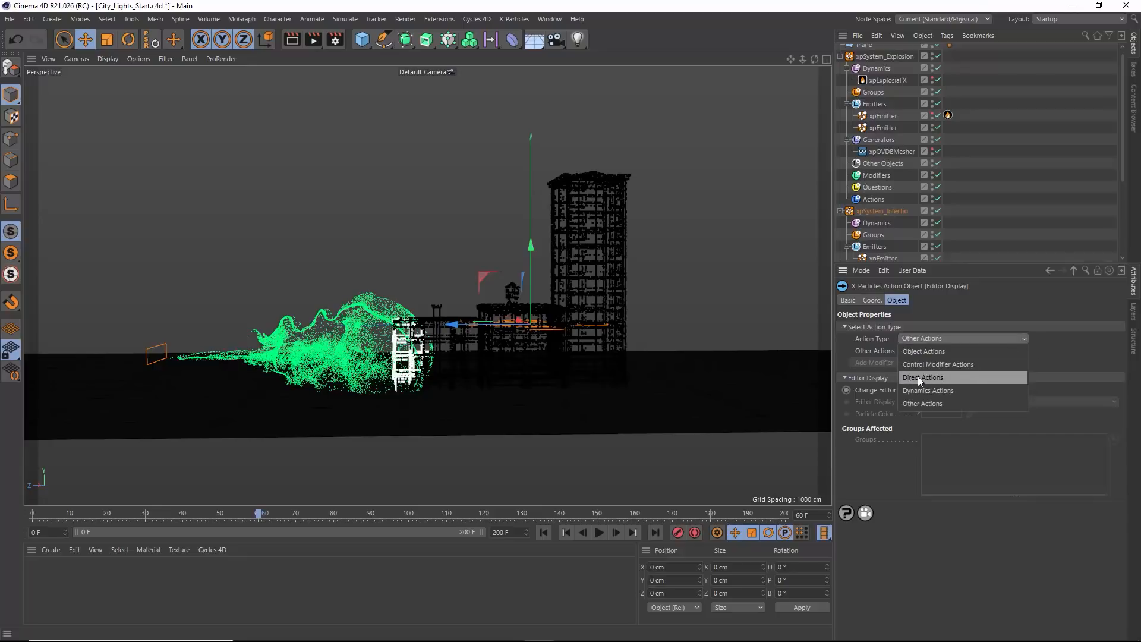
click(921, 377)
click(1025, 351)
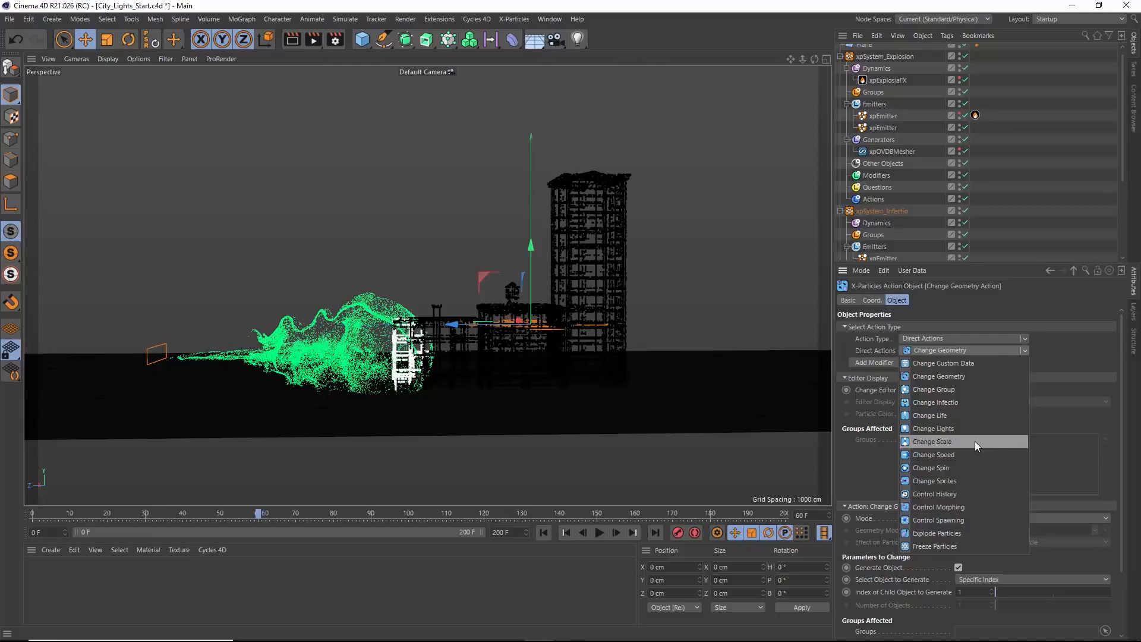
click(963, 403)
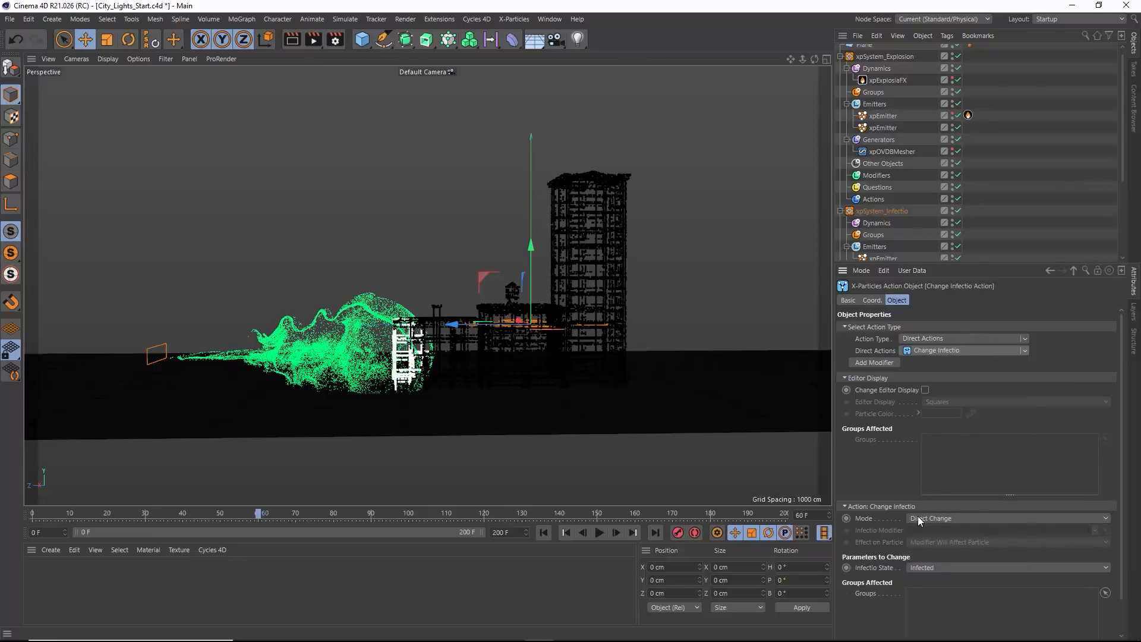
Replay the simulation from the first frame to check the Change Infectio action
click(544, 533)
click(600, 532)
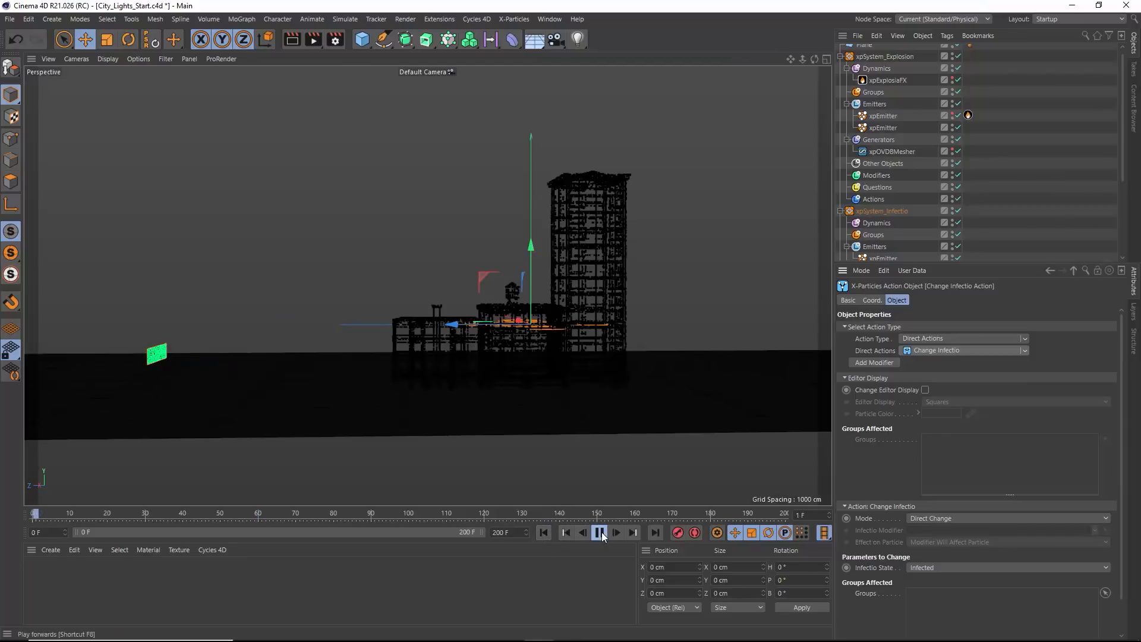